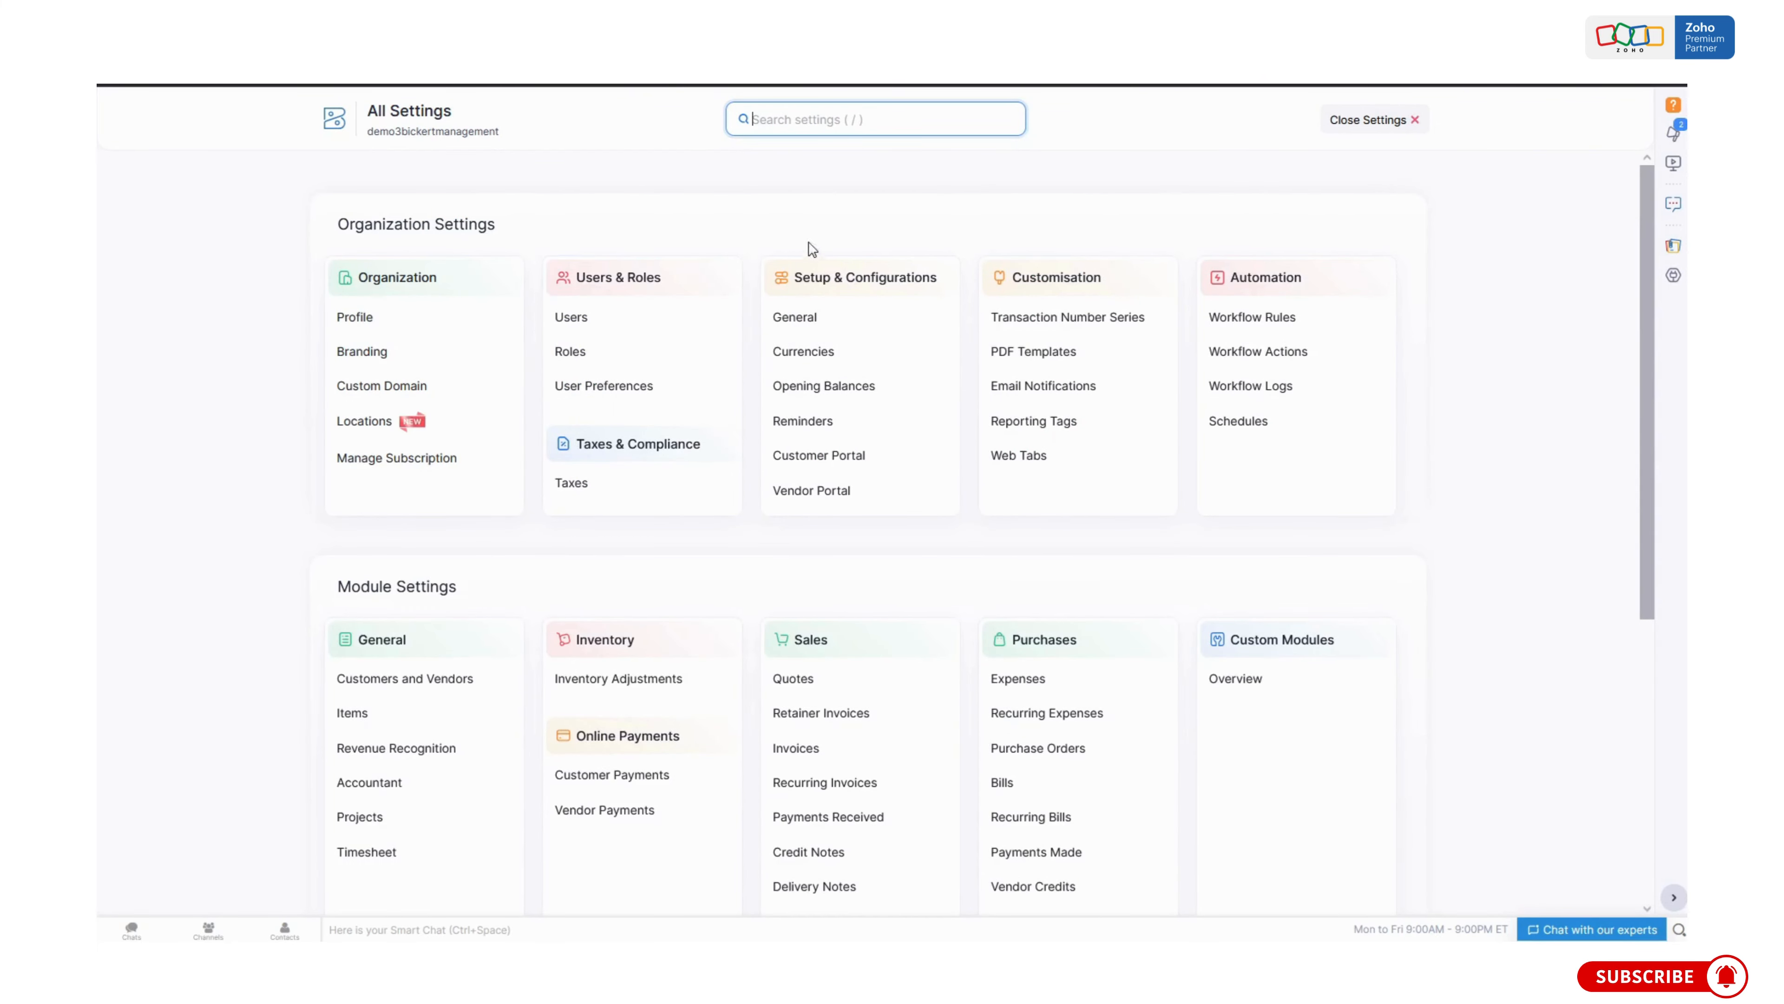
Try setting the automated invoice reminder Reminder - 1 to 10 days after the due date, sent to customer and copy me, and discard it.
{"action": "left_click", "coordinate": [816, 422]}
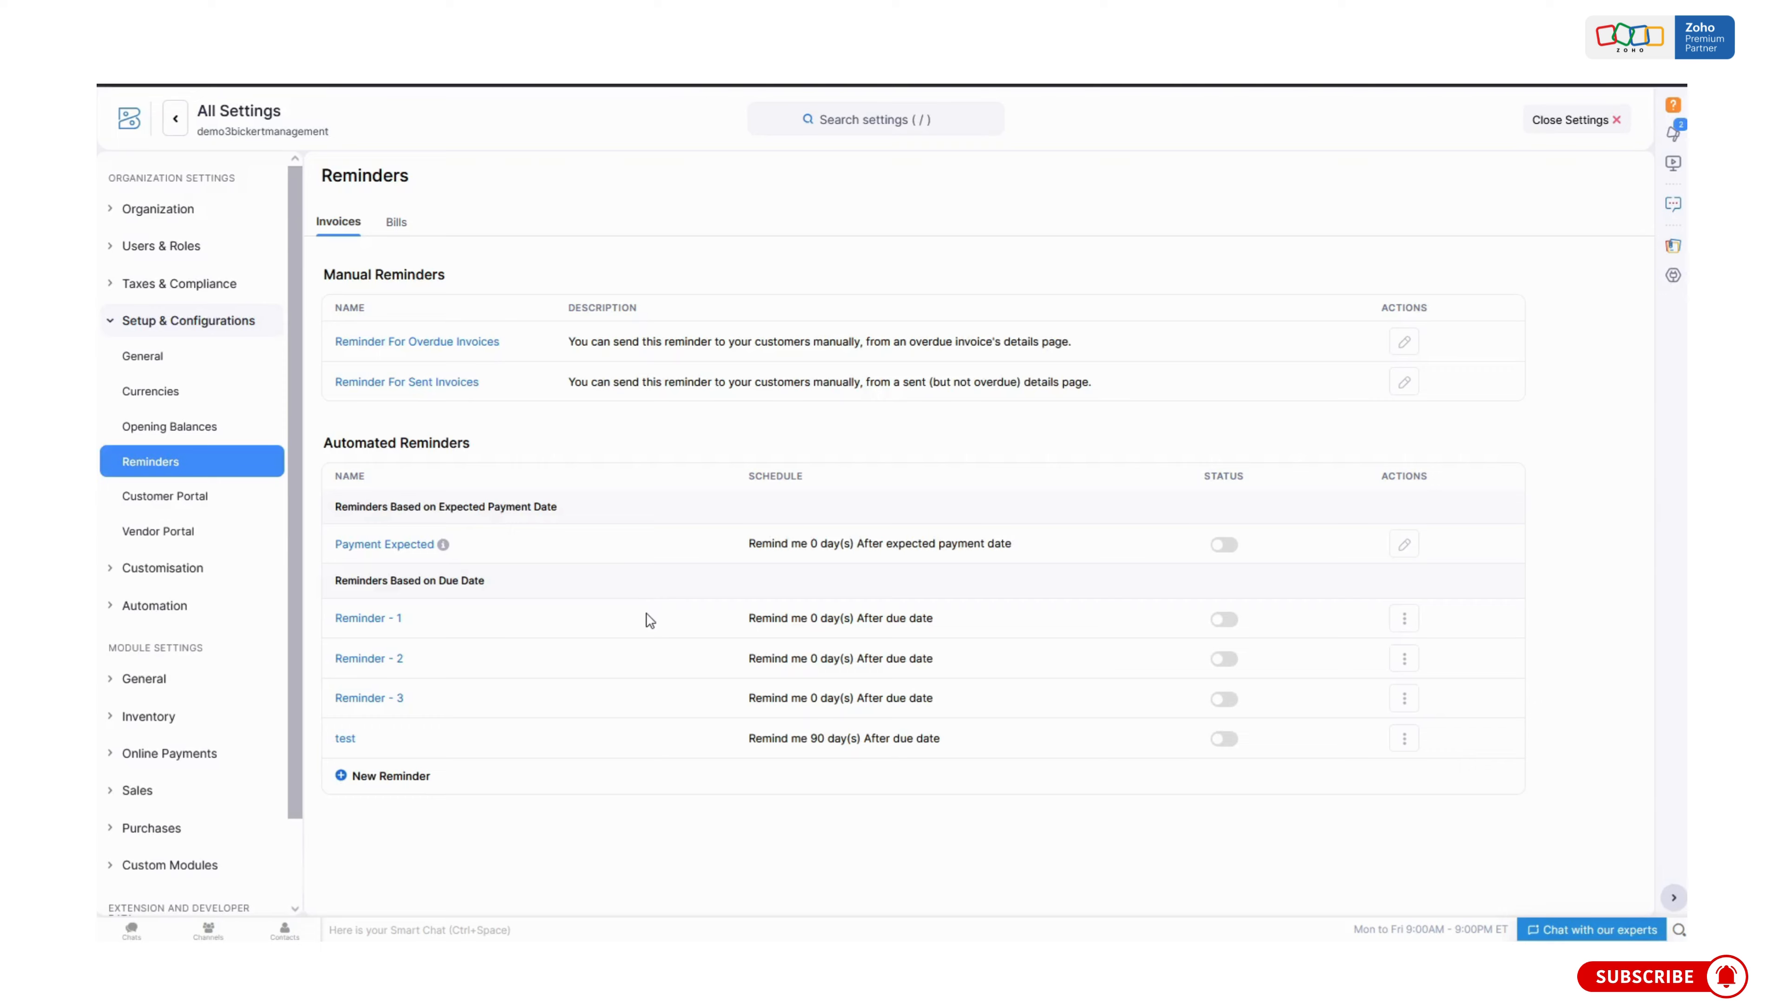
{"action": "left_click", "coordinate": [376, 628]}
{"action": "double_click", "coordinate": [611, 210]}
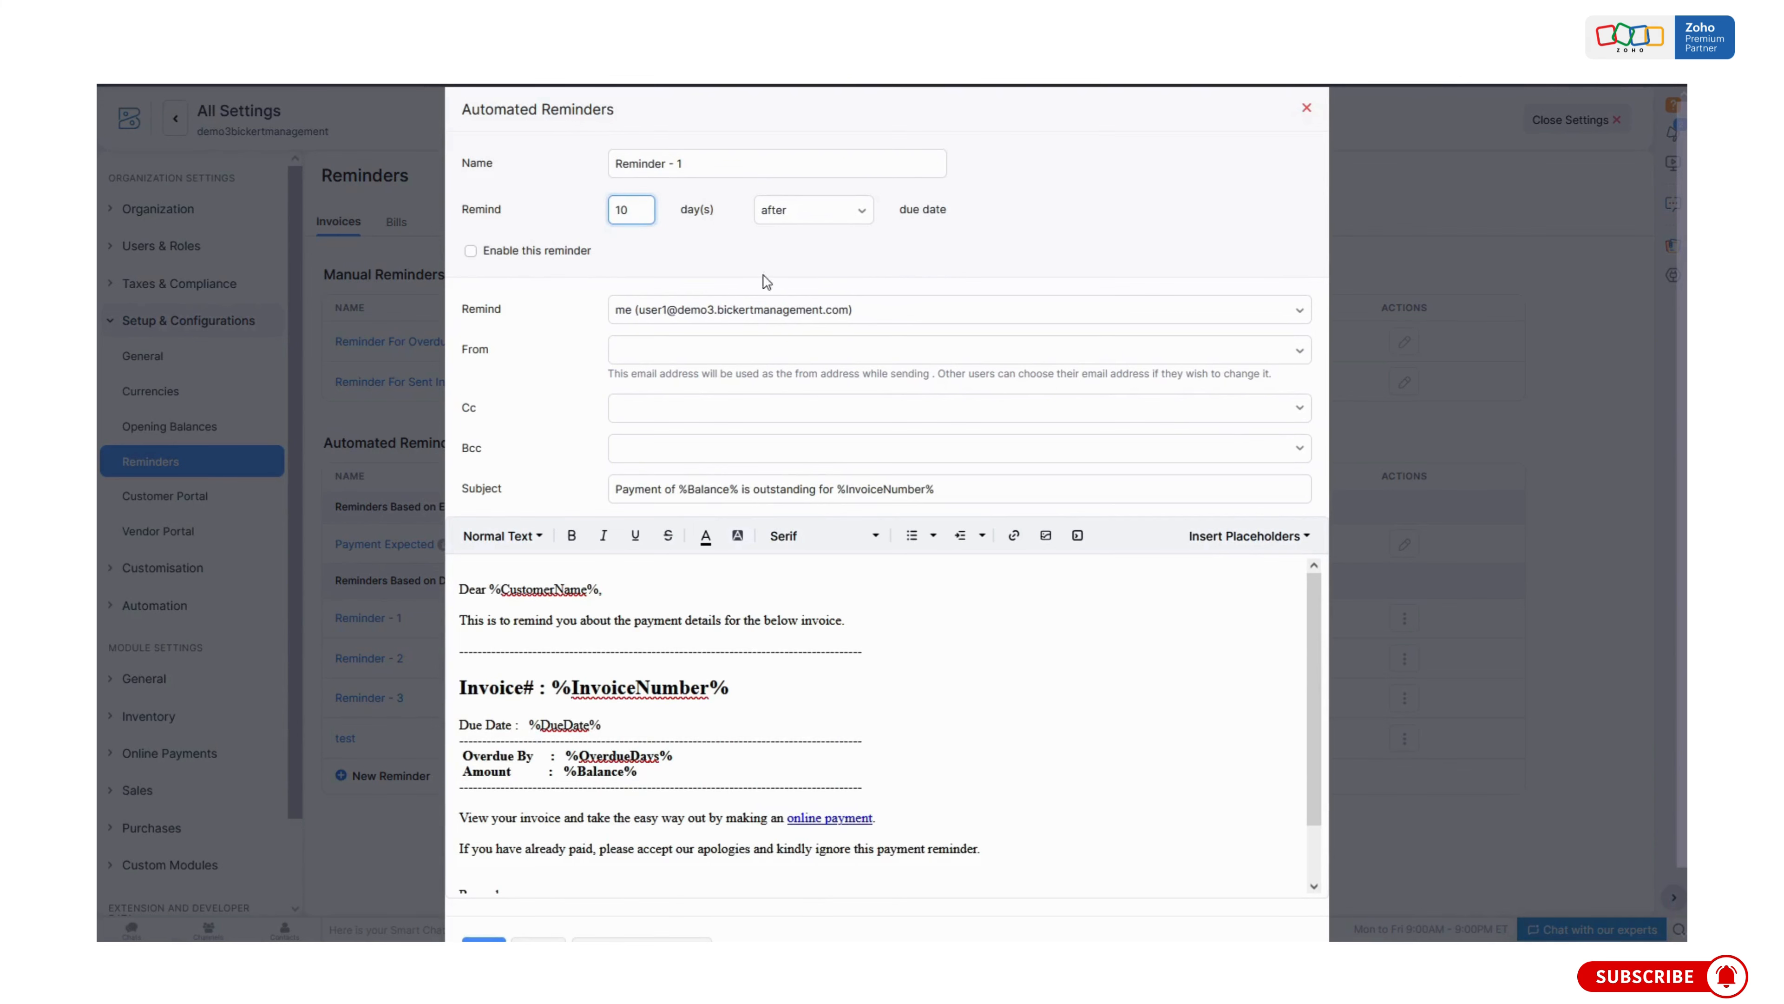
{"action": "type", "text": "10"}
{"action": "scroll", "coordinate": [843, 295], "scroll_direction": "down", "scroll_amount": 1}
{"action": "left_click", "coordinate": [632, 253]}
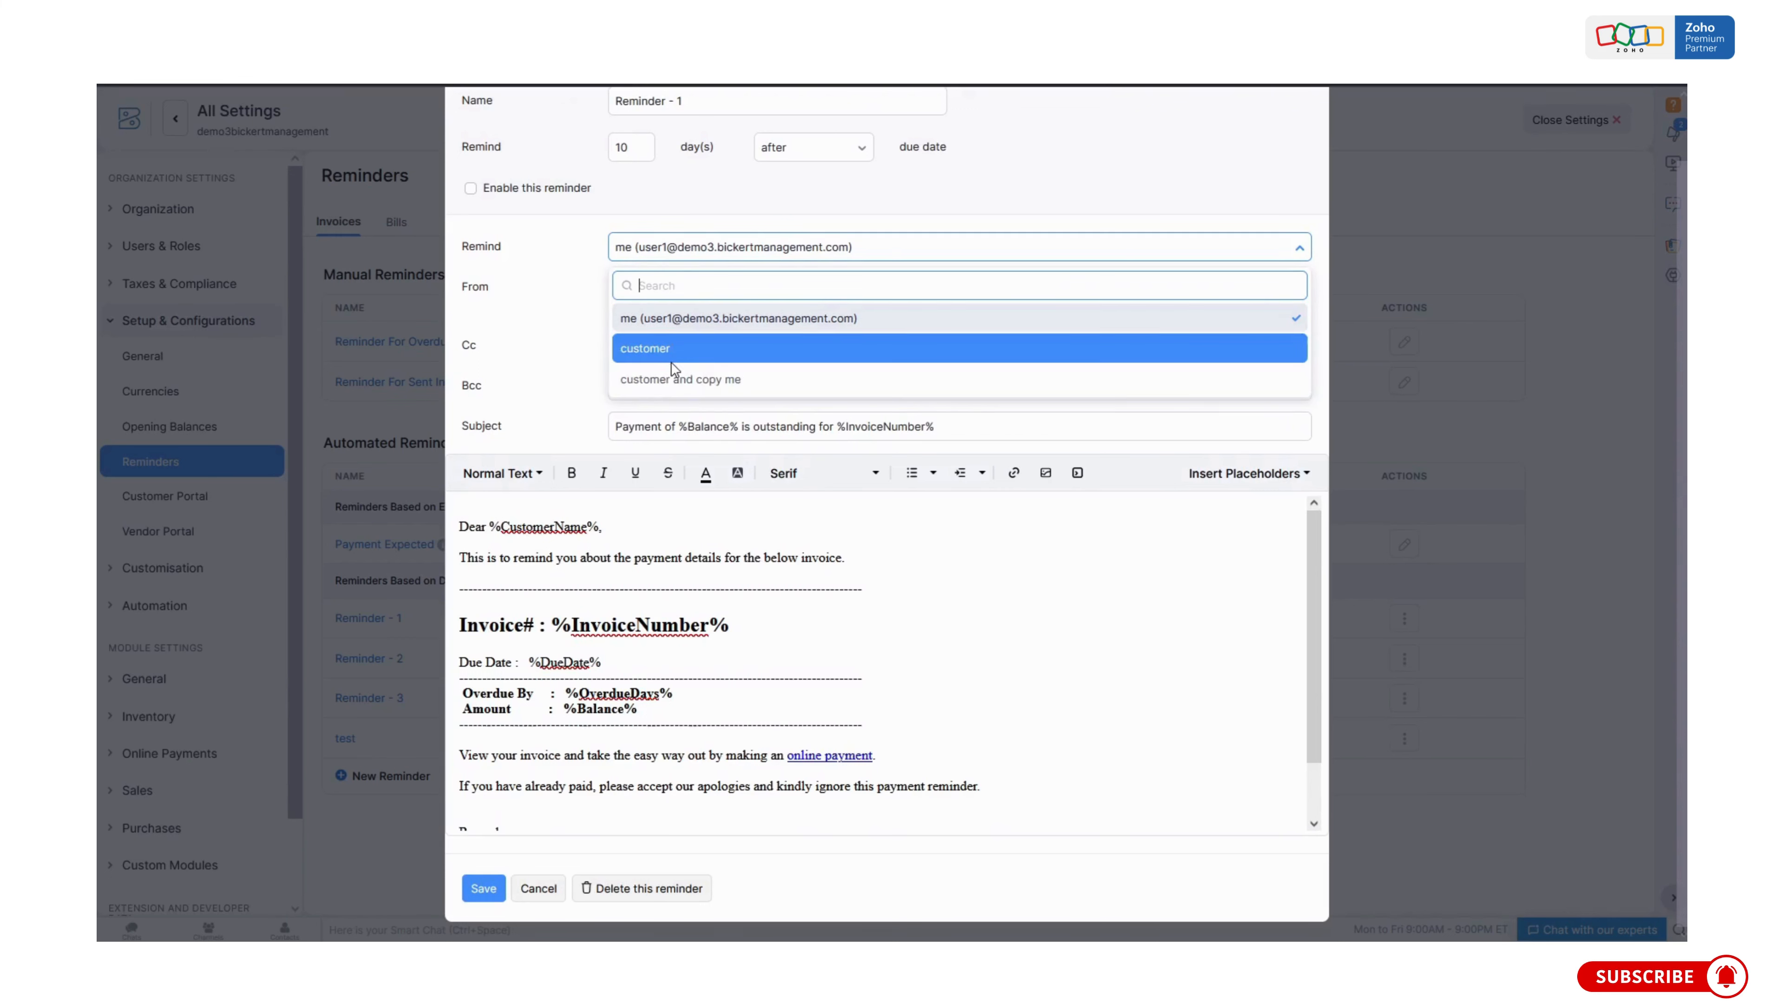
{"action": "left_click", "coordinate": [667, 386]}
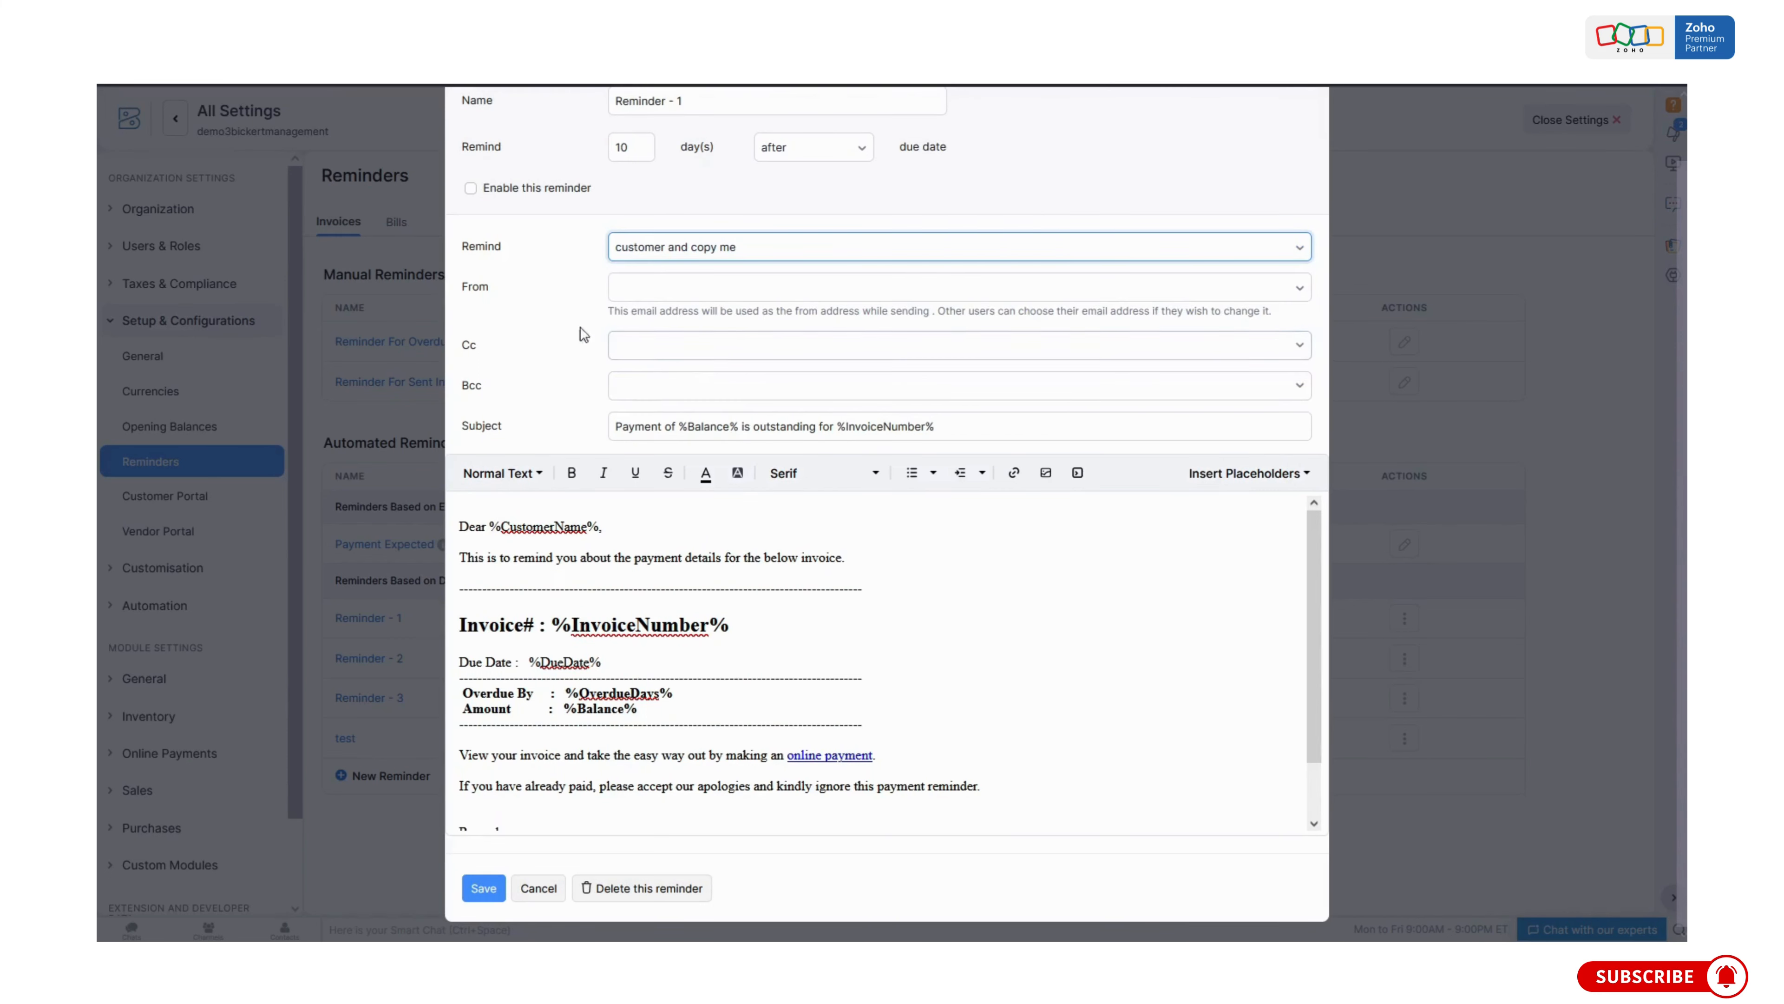
{"action": "scroll", "coordinate": [577, 401], "scroll_direction": "up", "scroll_amount": 1}
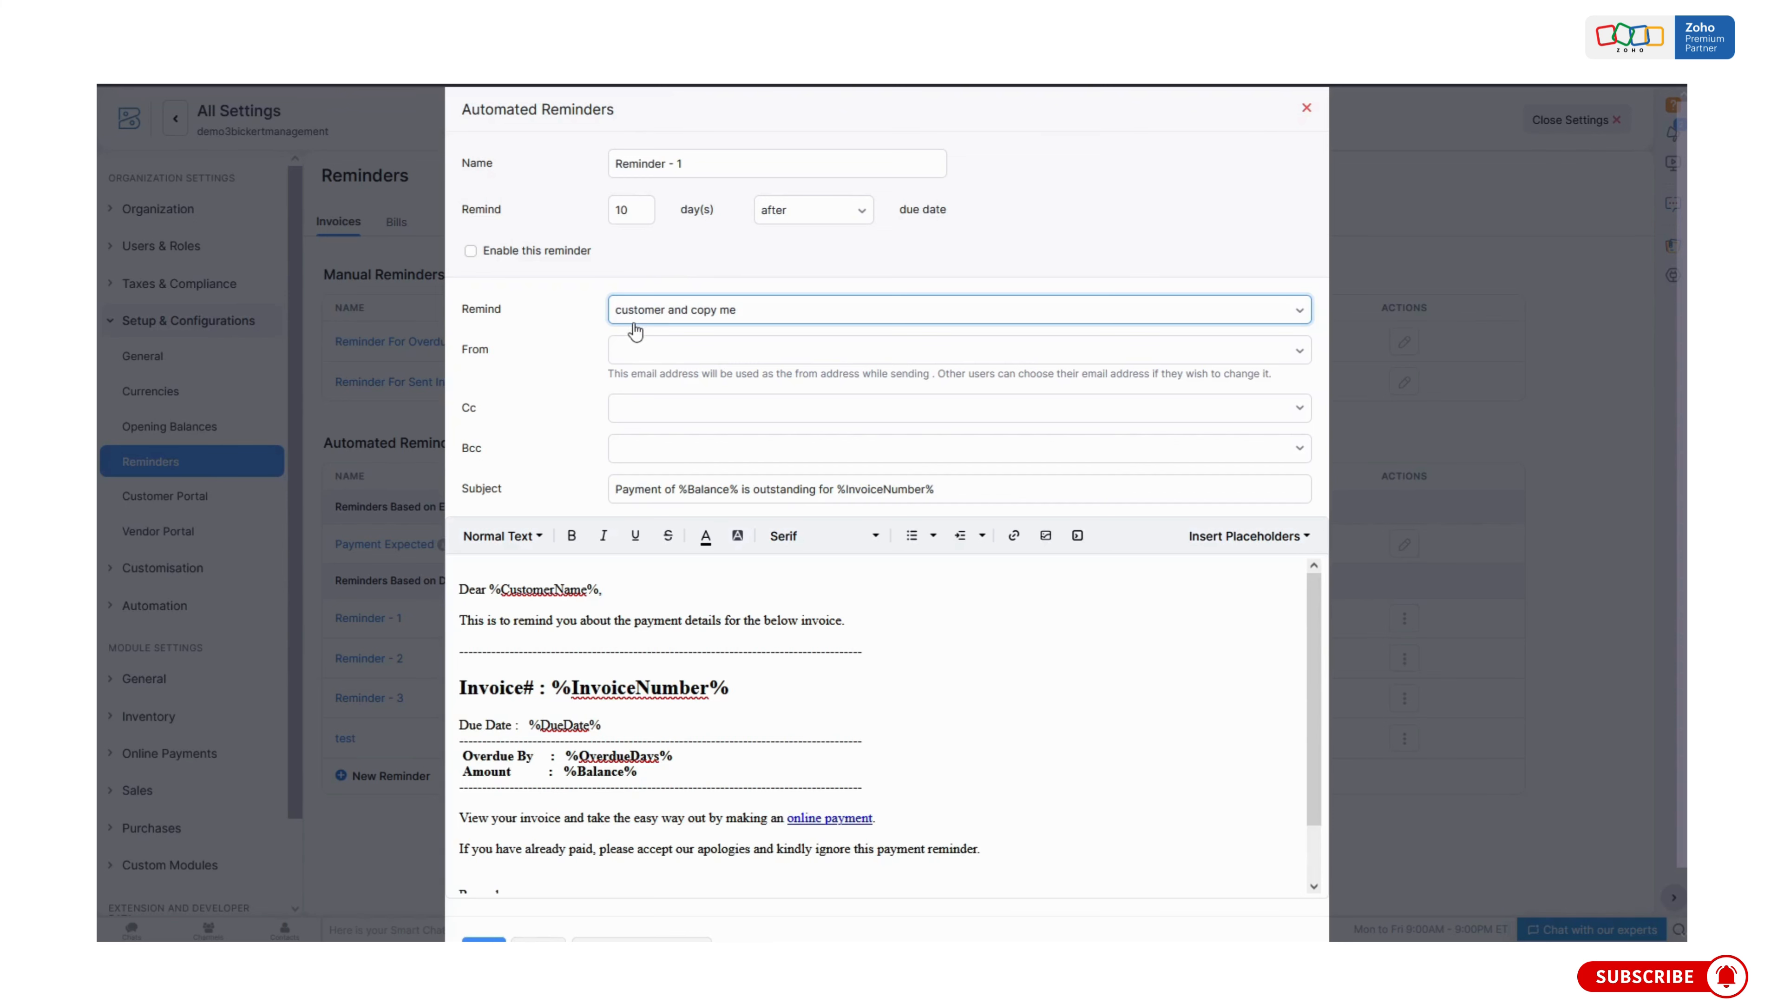
{"action": "scroll", "coordinate": [631, 434], "scroll_direction": "down", "scroll_amount": 1}
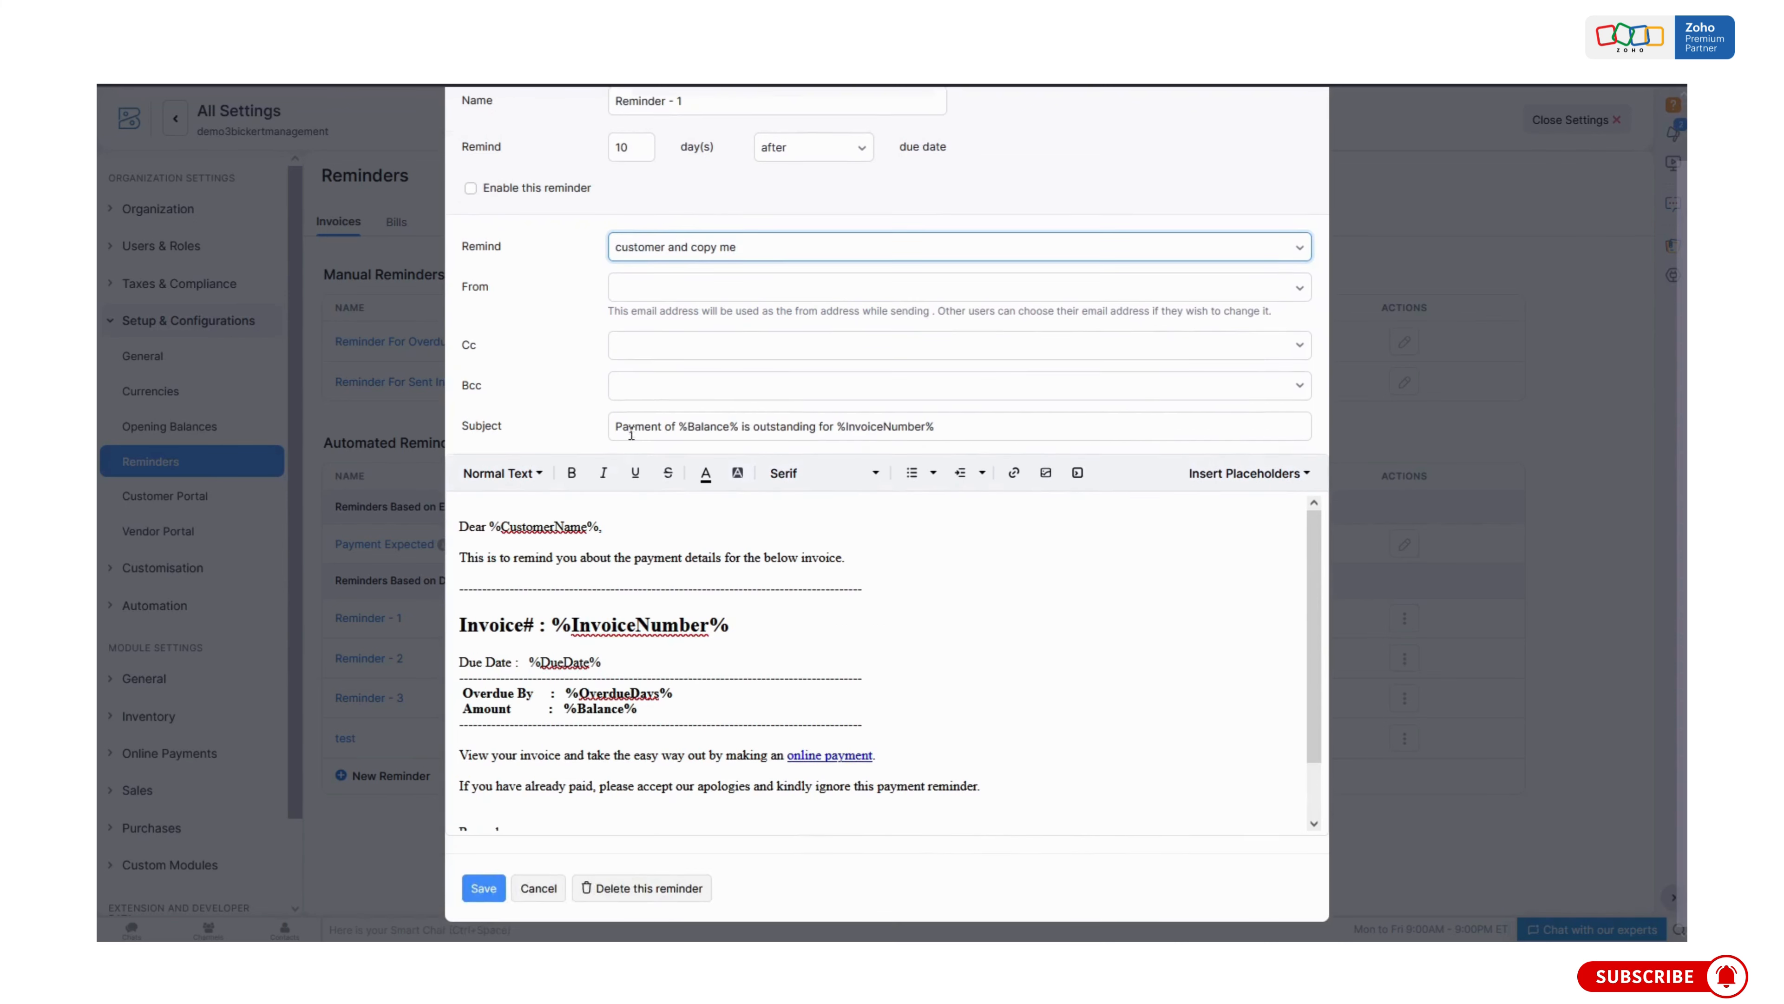
{"action": "left_click", "coordinate": [536, 888]}
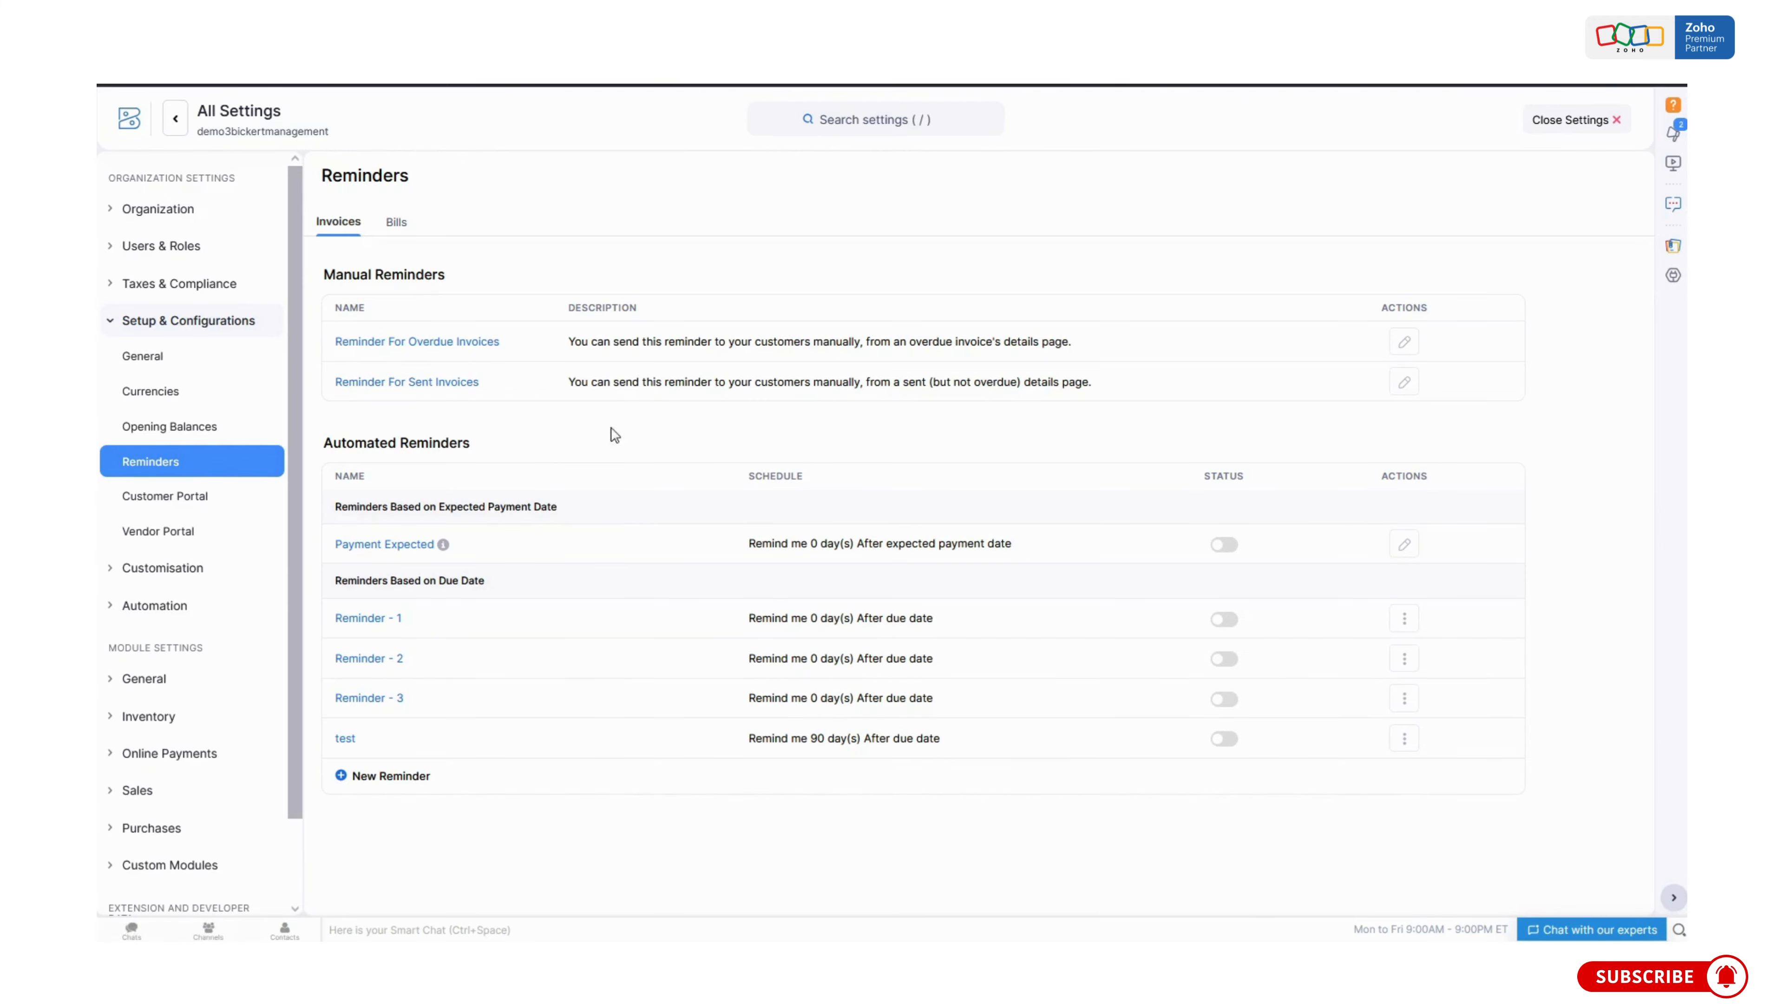
Leave the reminder settings and open the Workflow Rules page of the automation settings.
{"action": "left_click", "coordinate": [1542, 124]}
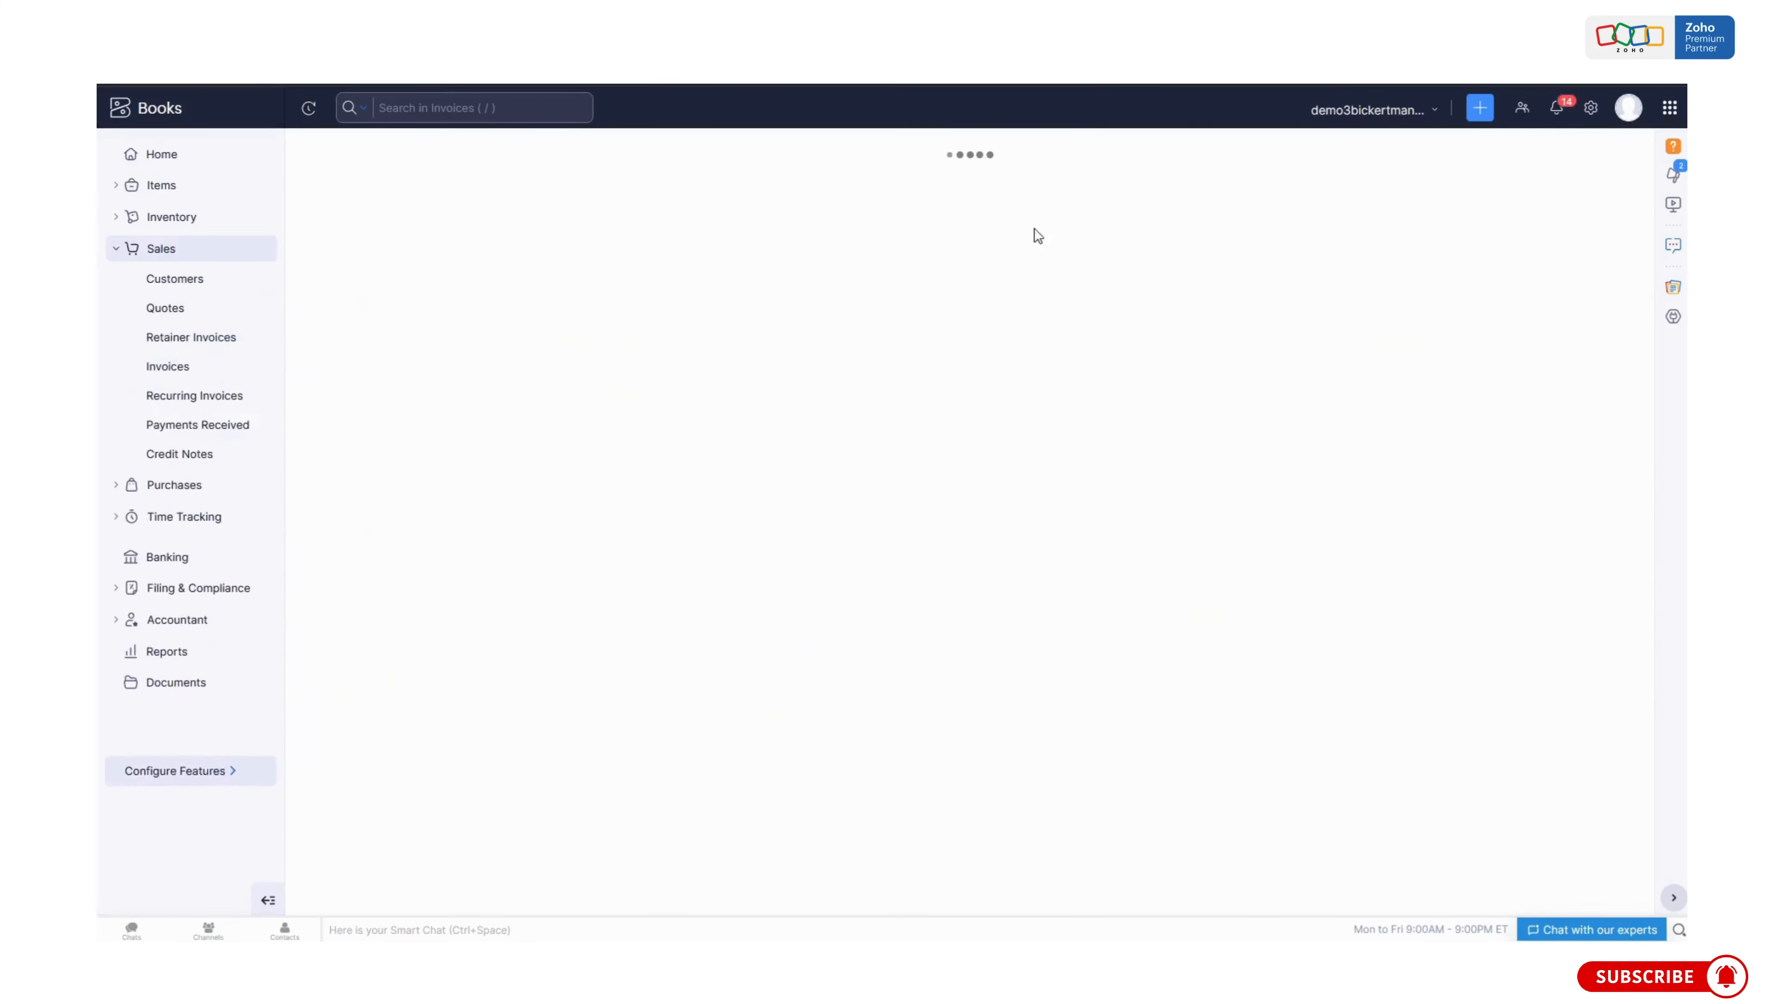
{"action": "left_click", "coordinate": [1593, 108]}
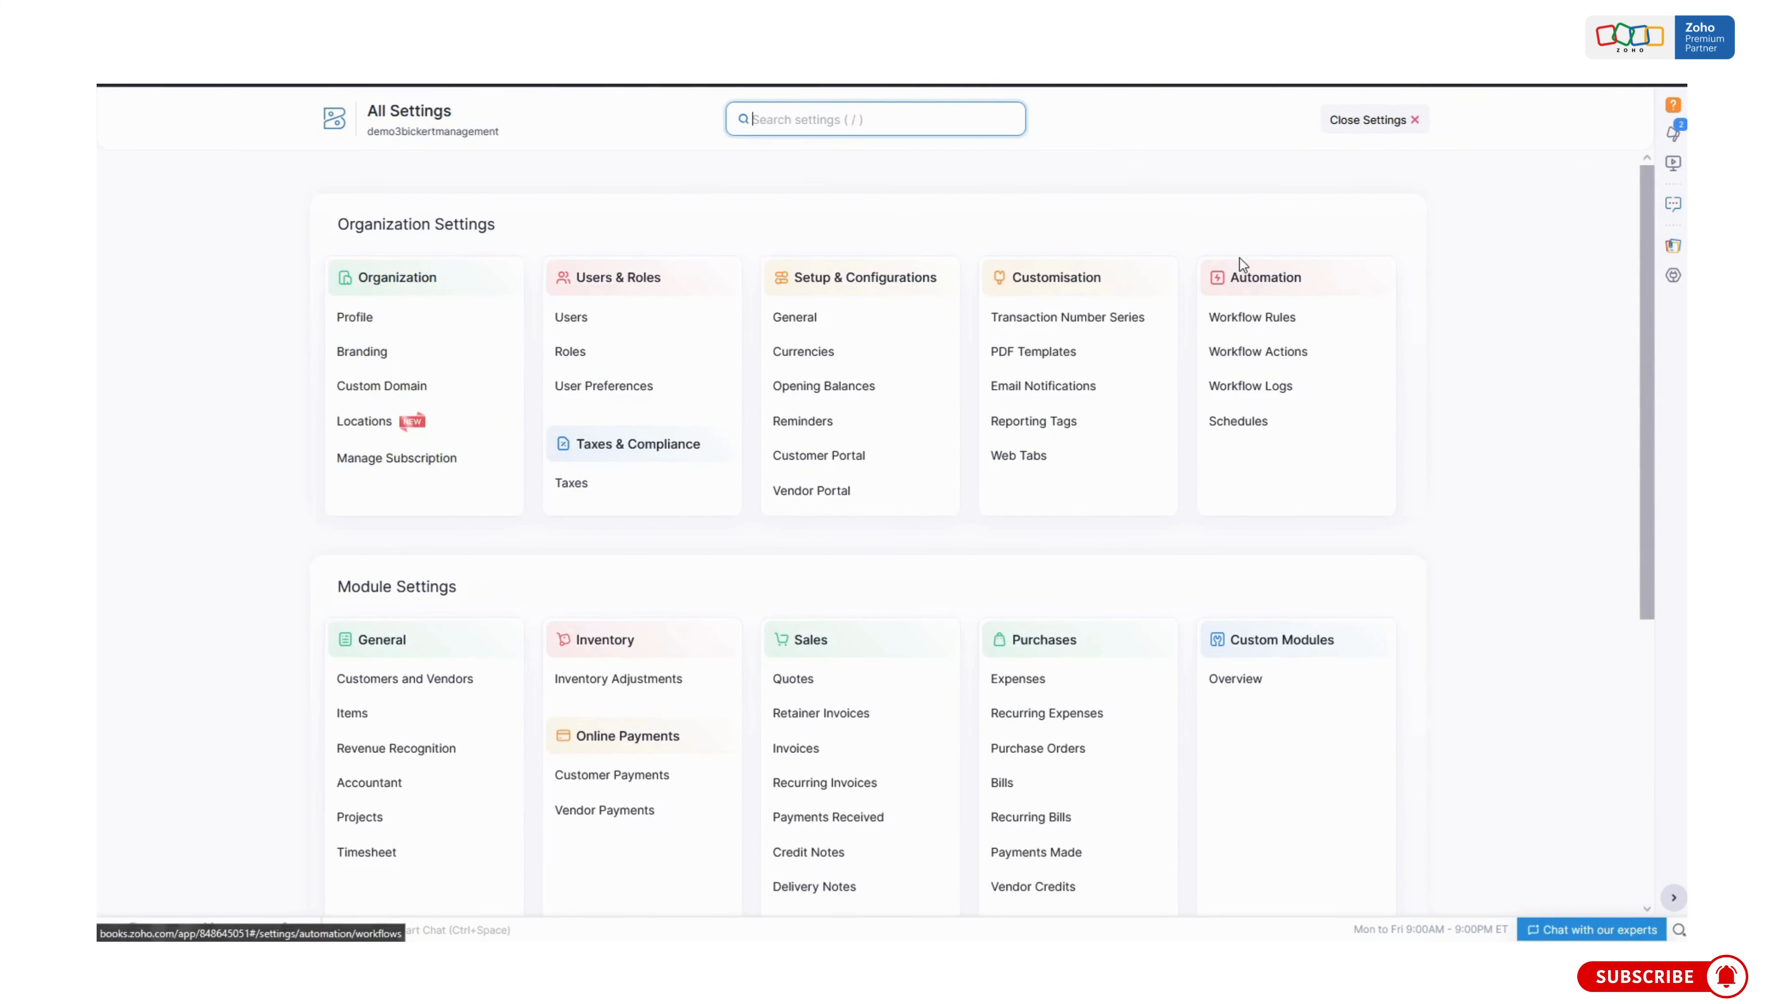
{"action": "left_click_drag", "start_coordinate": [1221, 278], "coordinate": [1312, 290]}
{"action": "left_click", "coordinate": [1312, 290]}
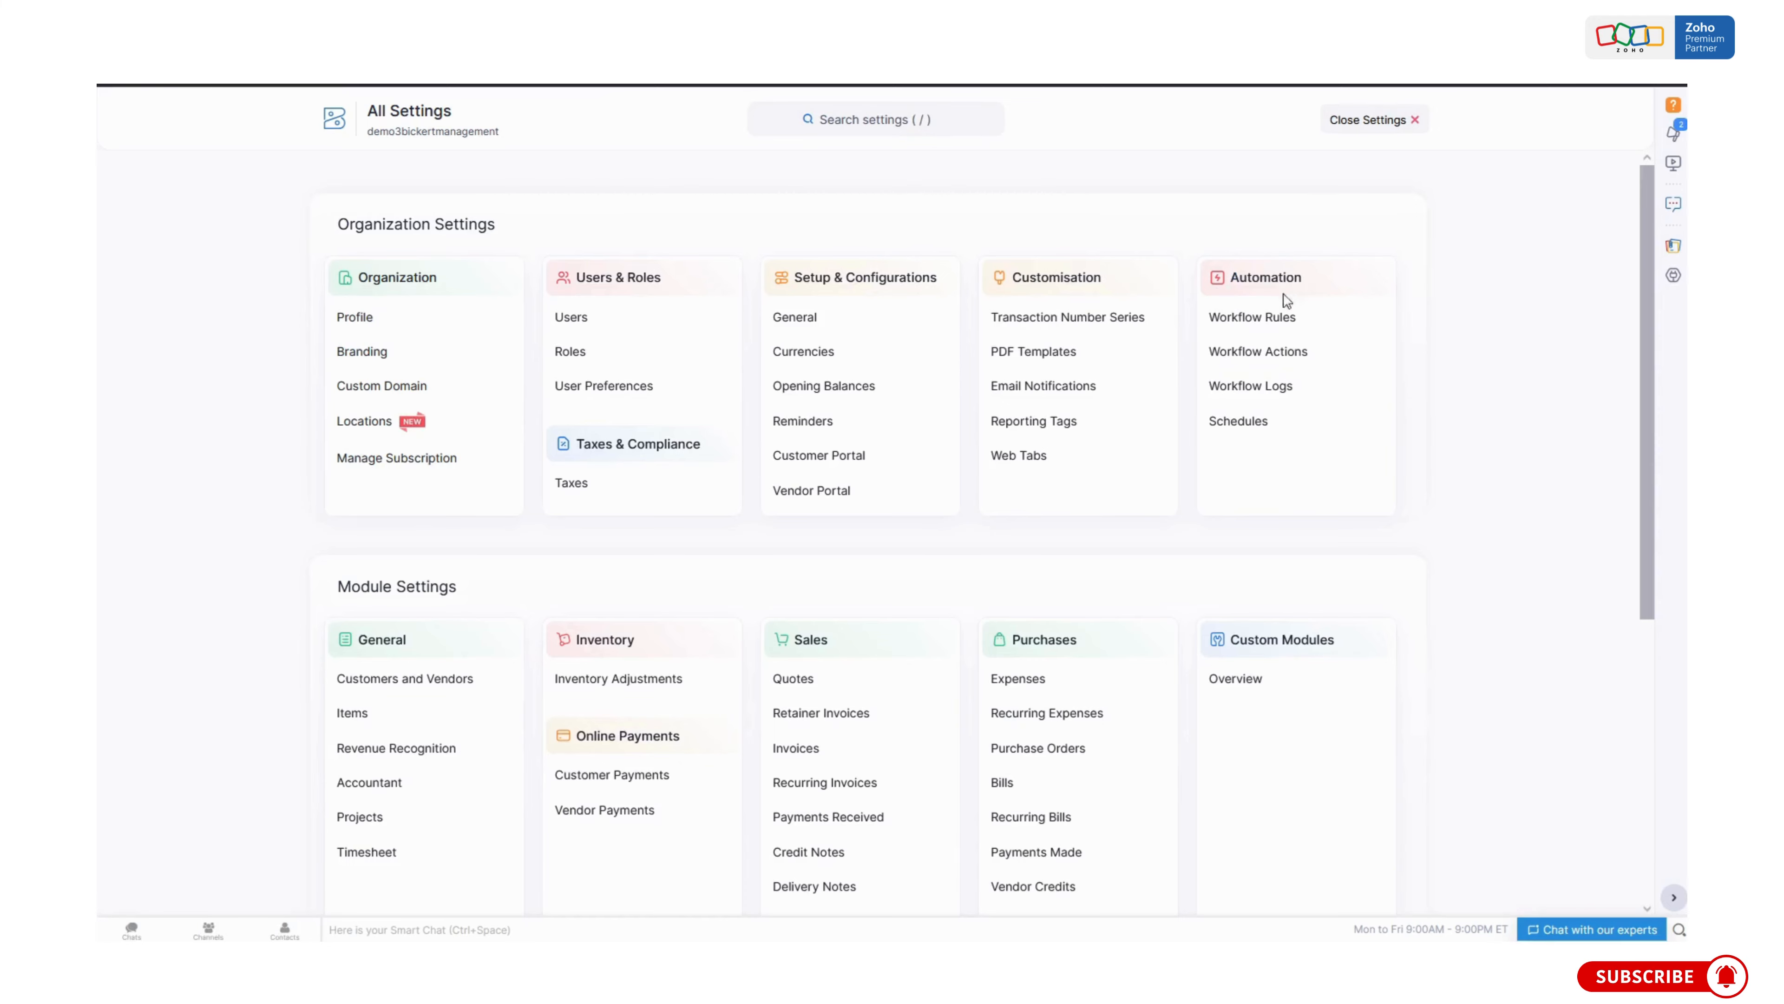
{"action": "left_click", "coordinate": [1251, 320]}
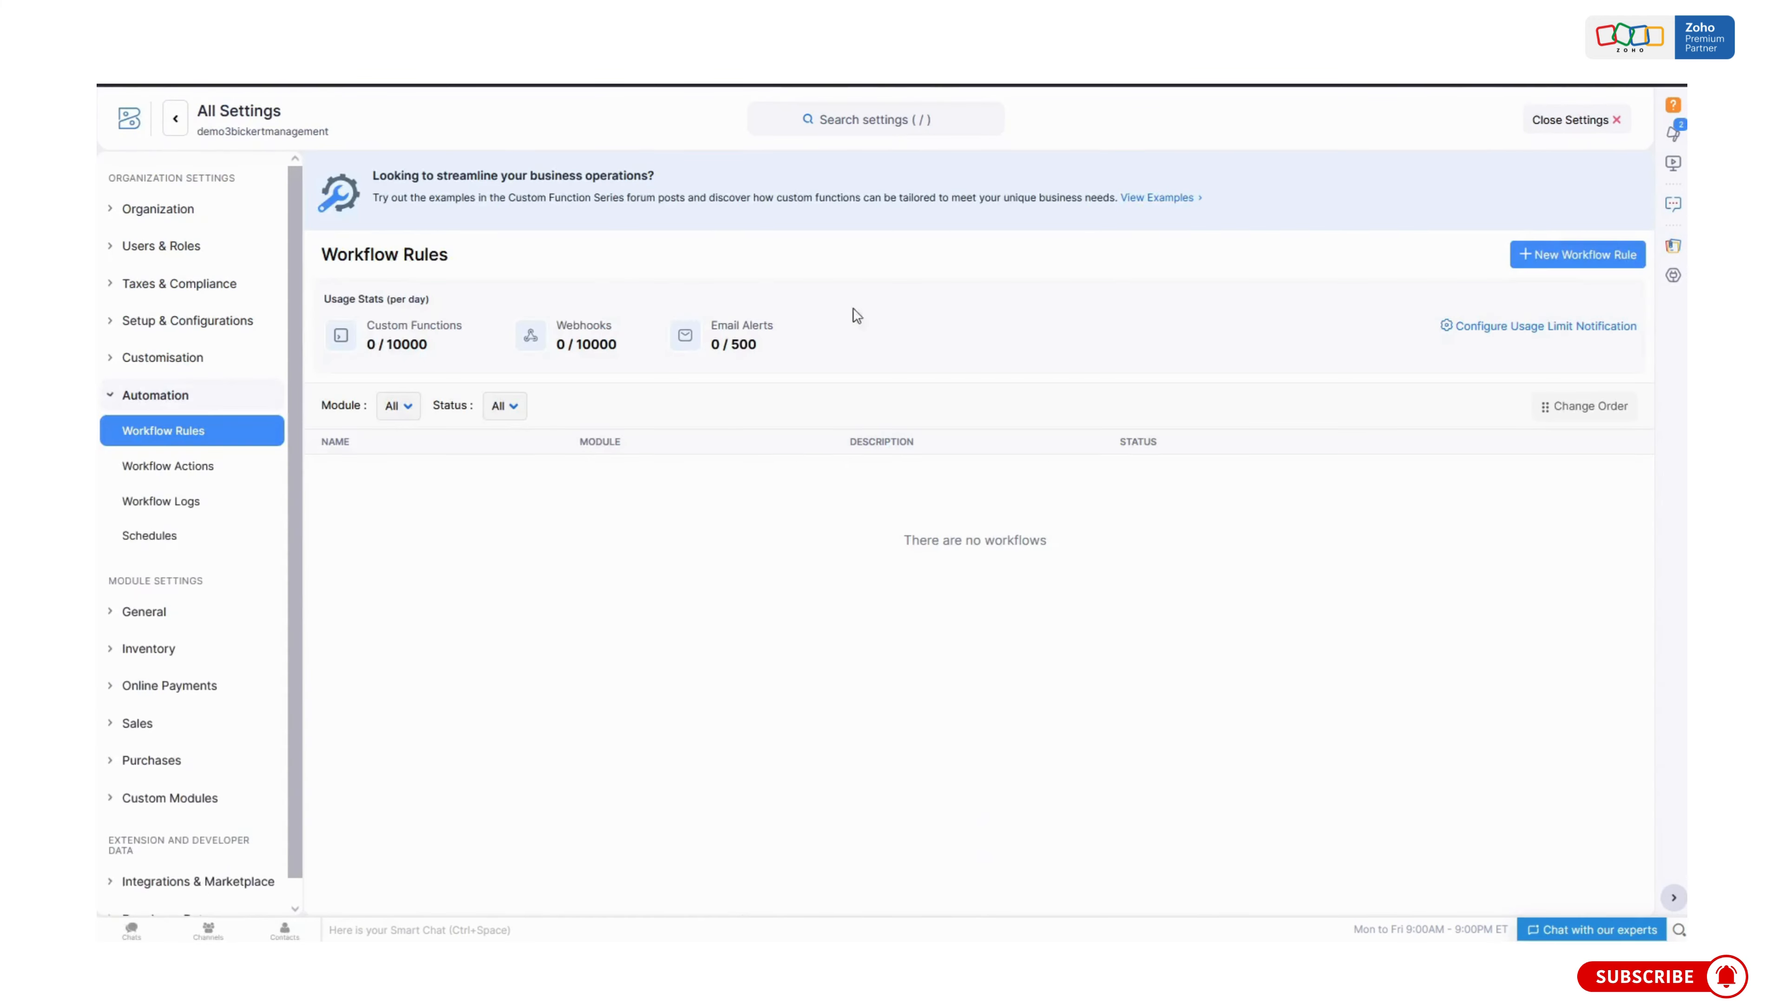
Create a workflow rule named "Email Alert For Overdue Invoices 1000" for the Invoice module.
{"action": "left_click", "coordinate": [1559, 259]}
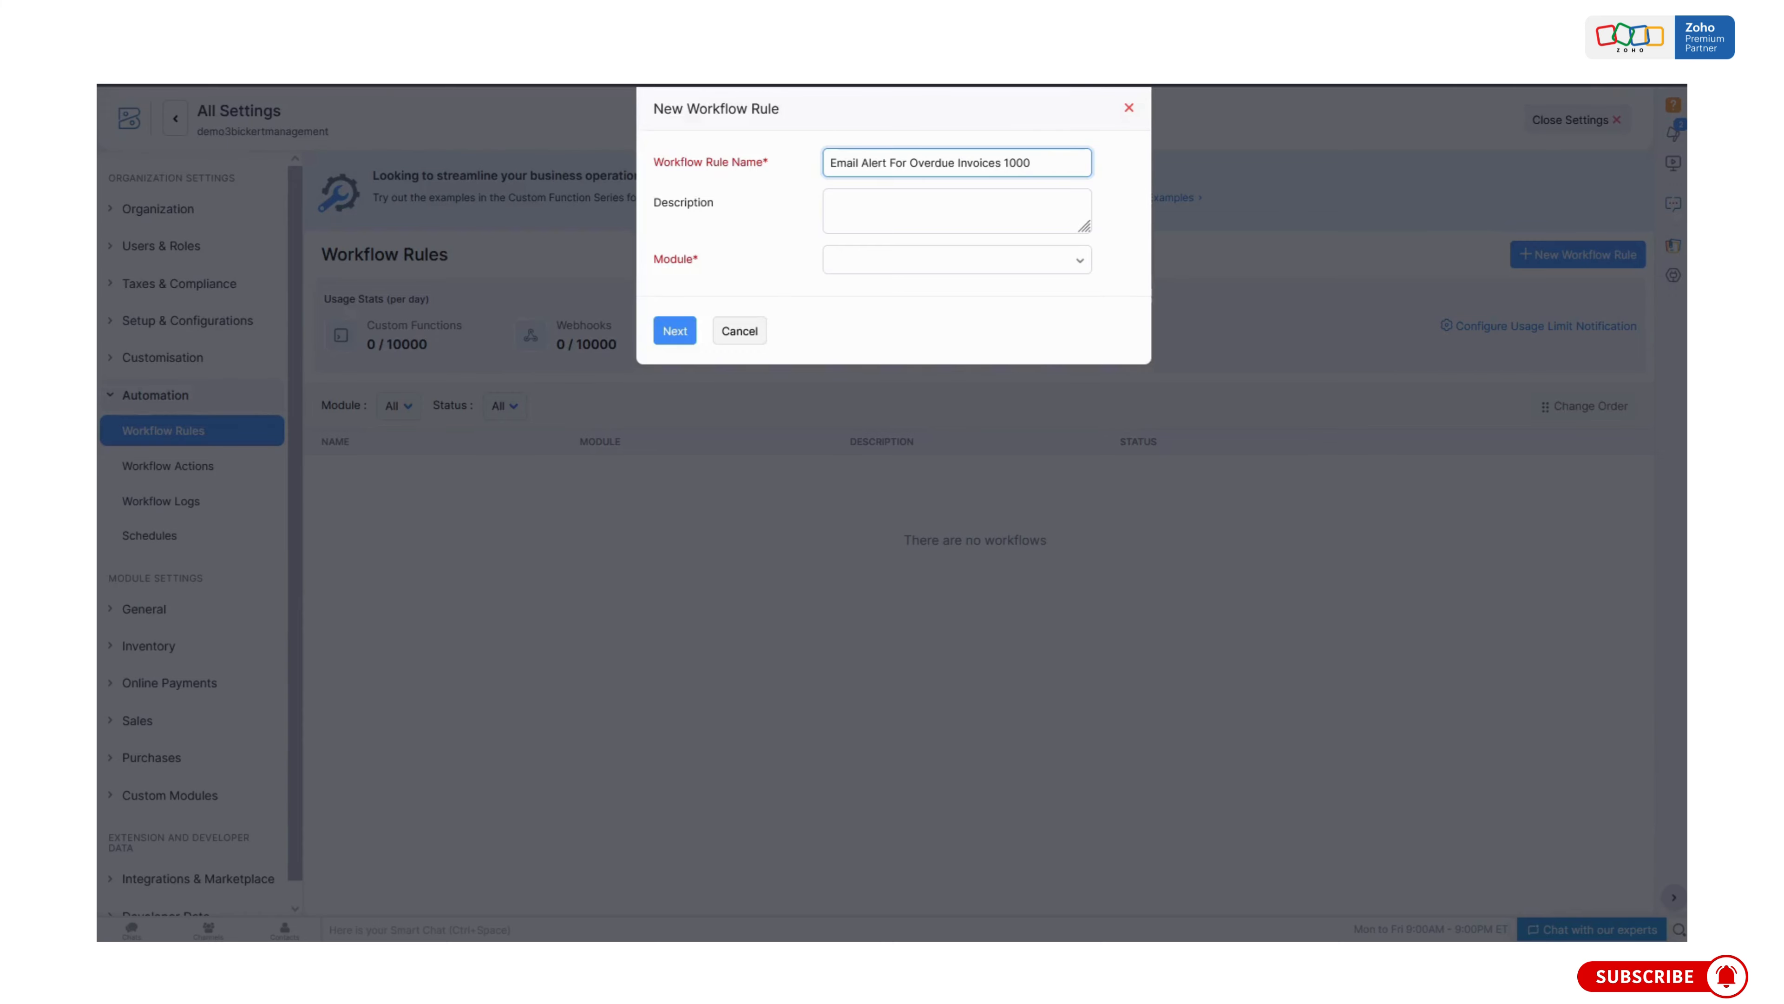
{"action": "left_click", "coordinate": [873, 217]}
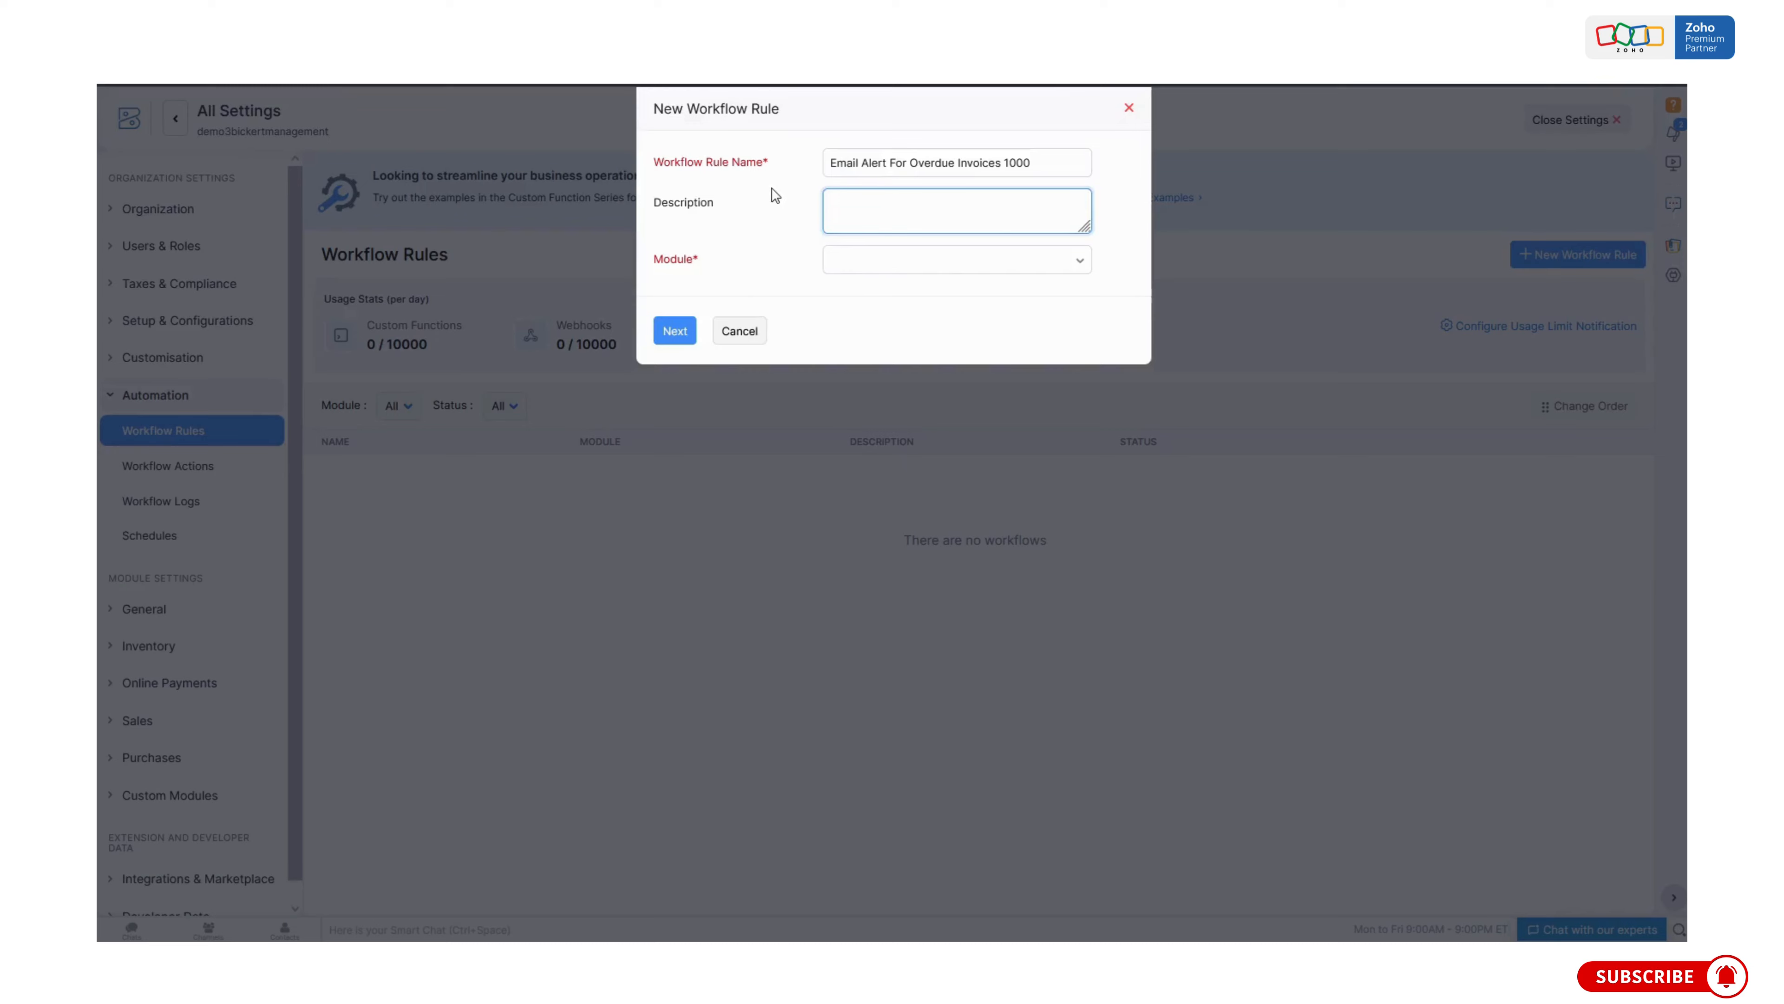
{"action": "left_click", "coordinate": [852, 260]}
{"action": "left_click", "coordinate": [912, 414]}
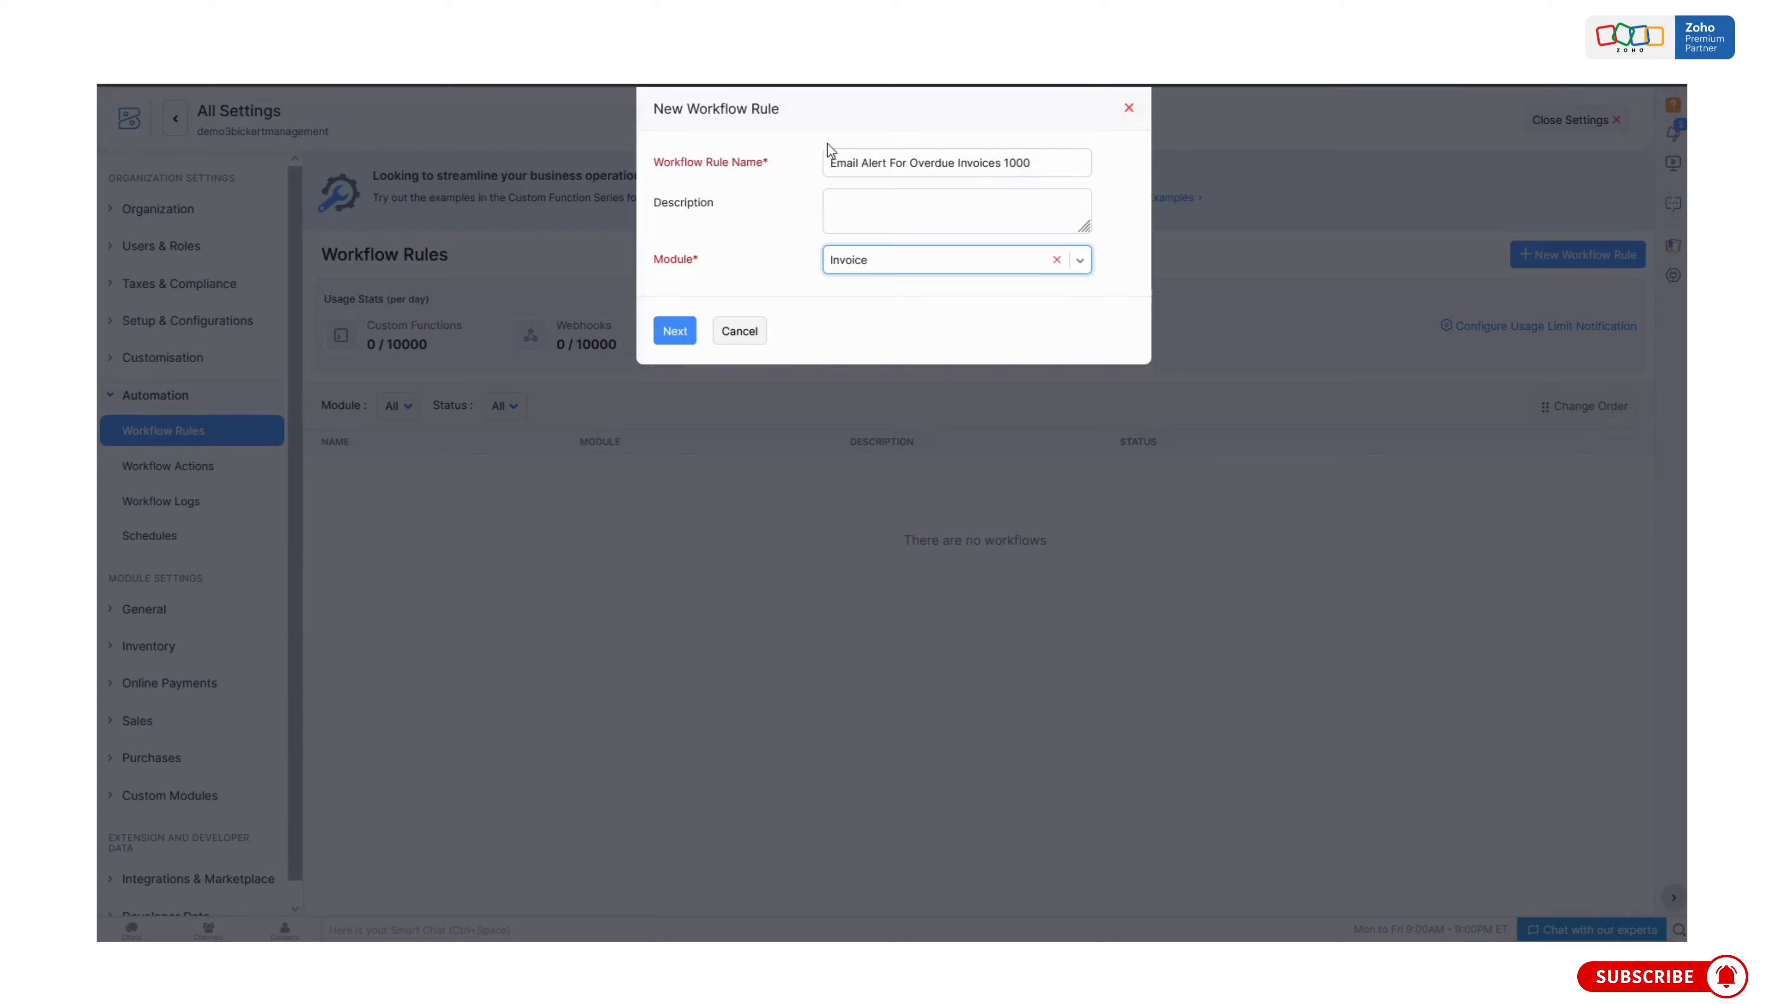
{"action": "left_click", "coordinate": [677, 335]}
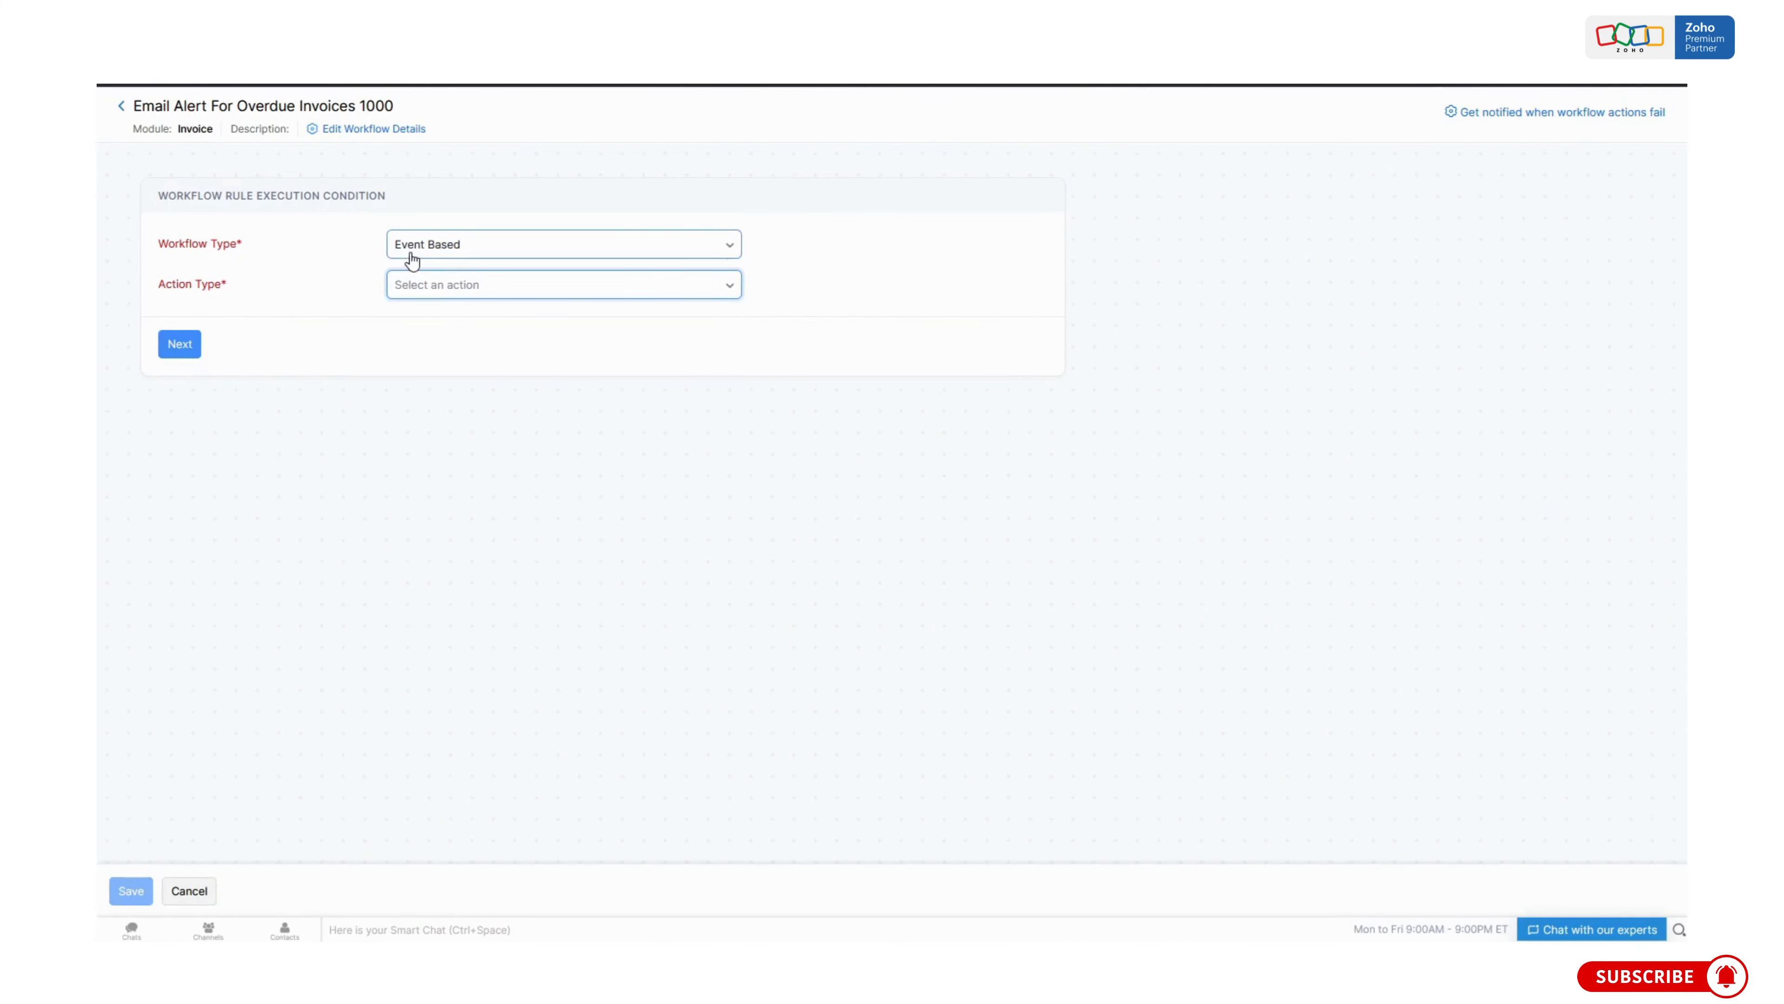
Set the rule's workflow type to Event Based and its action type to Edited.
{"action": "left_click", "coordinate": [552, 252]}
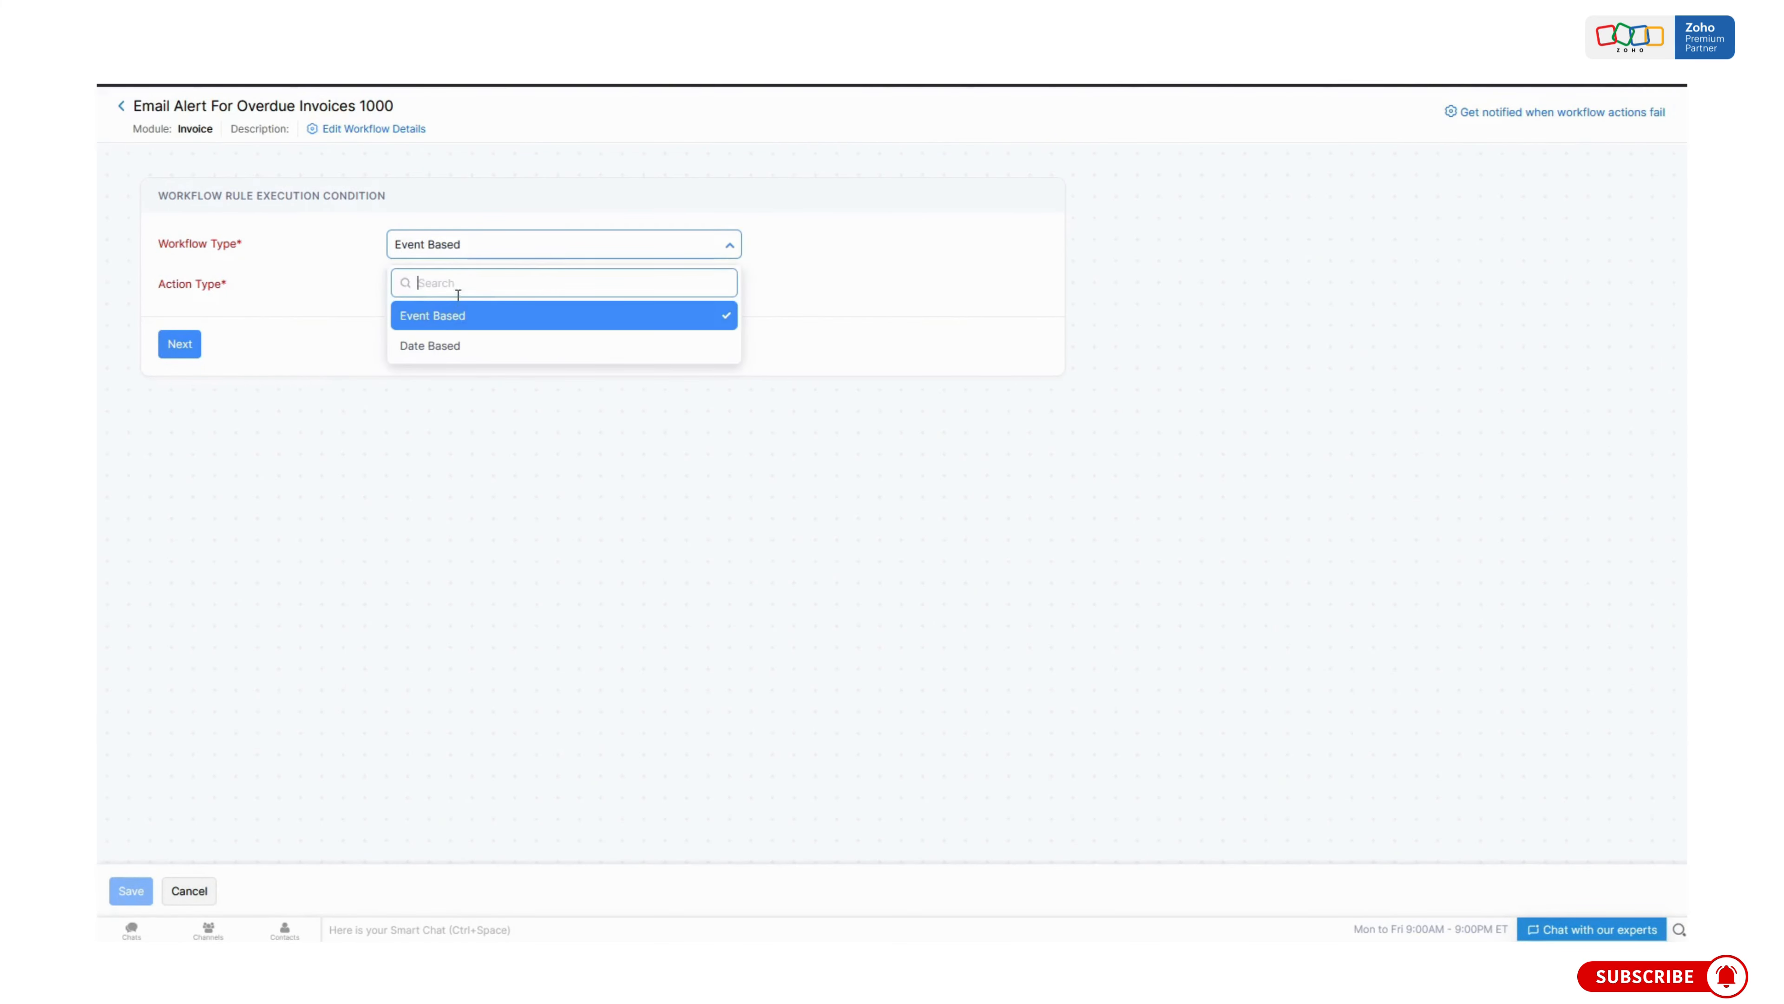
{"action": "left_click", "coordinate": [484, 315]}
{"action": "left_click", "coordinate": [421, 290]}
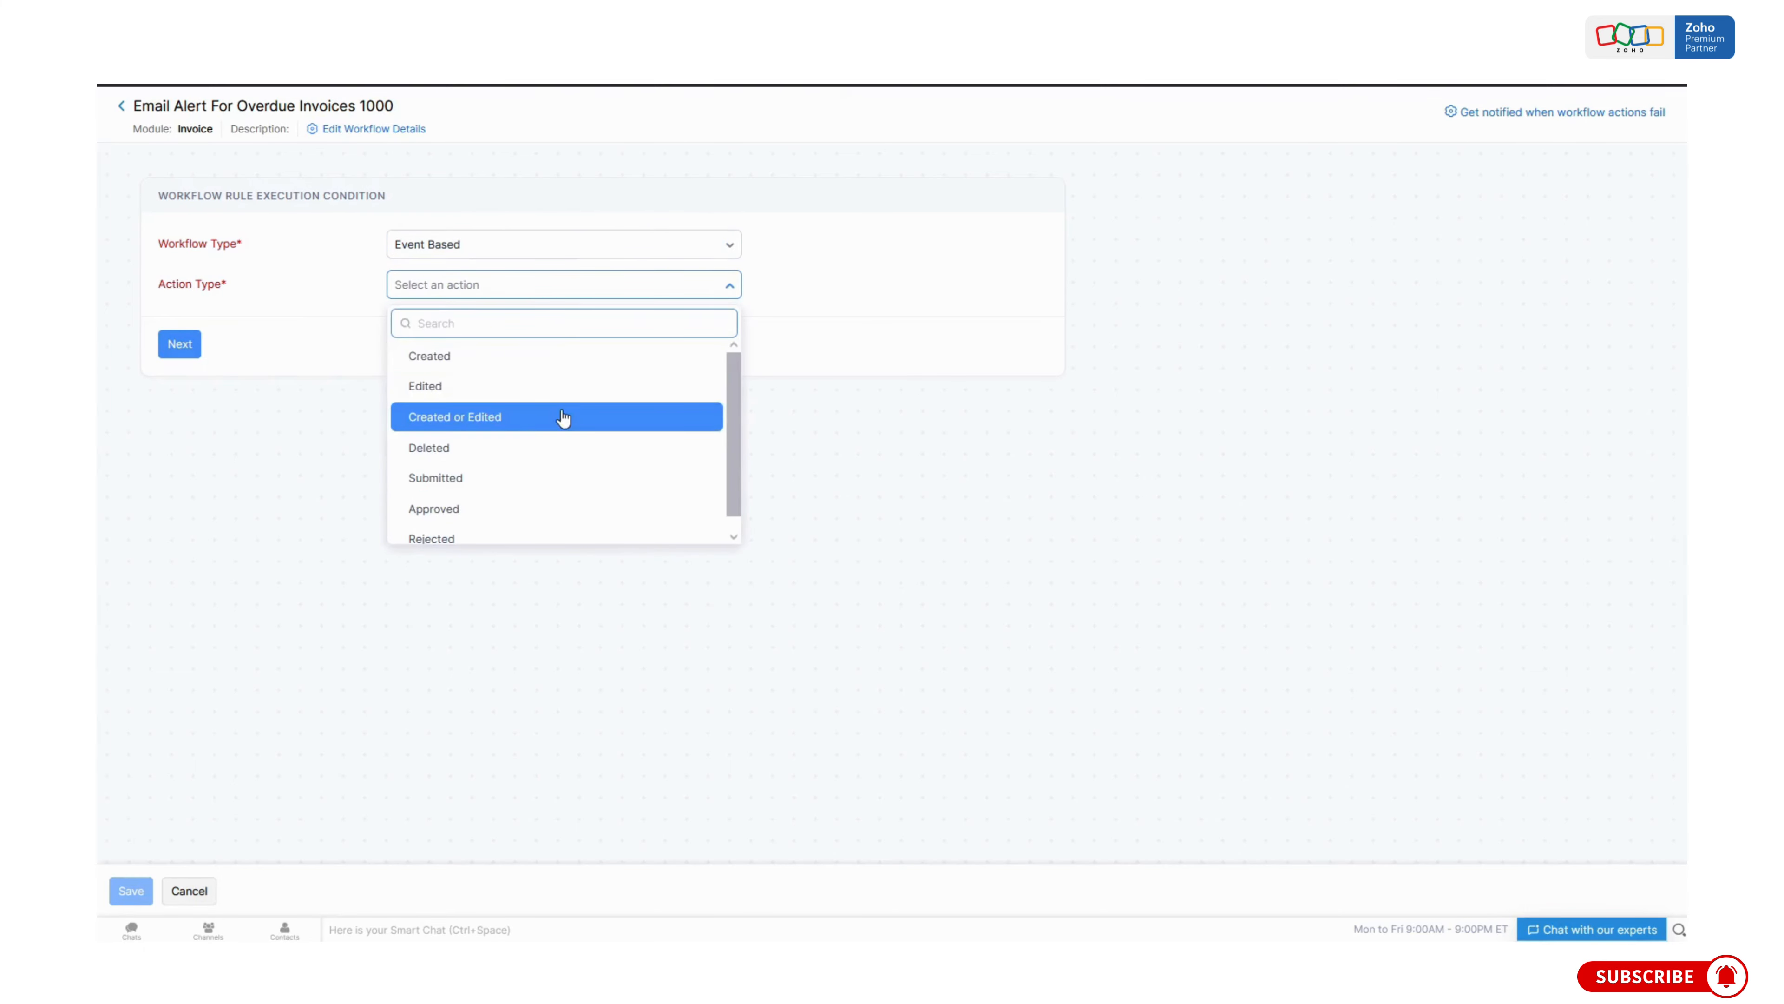
{"action": "left_click", "coordinate": [445, 393]}
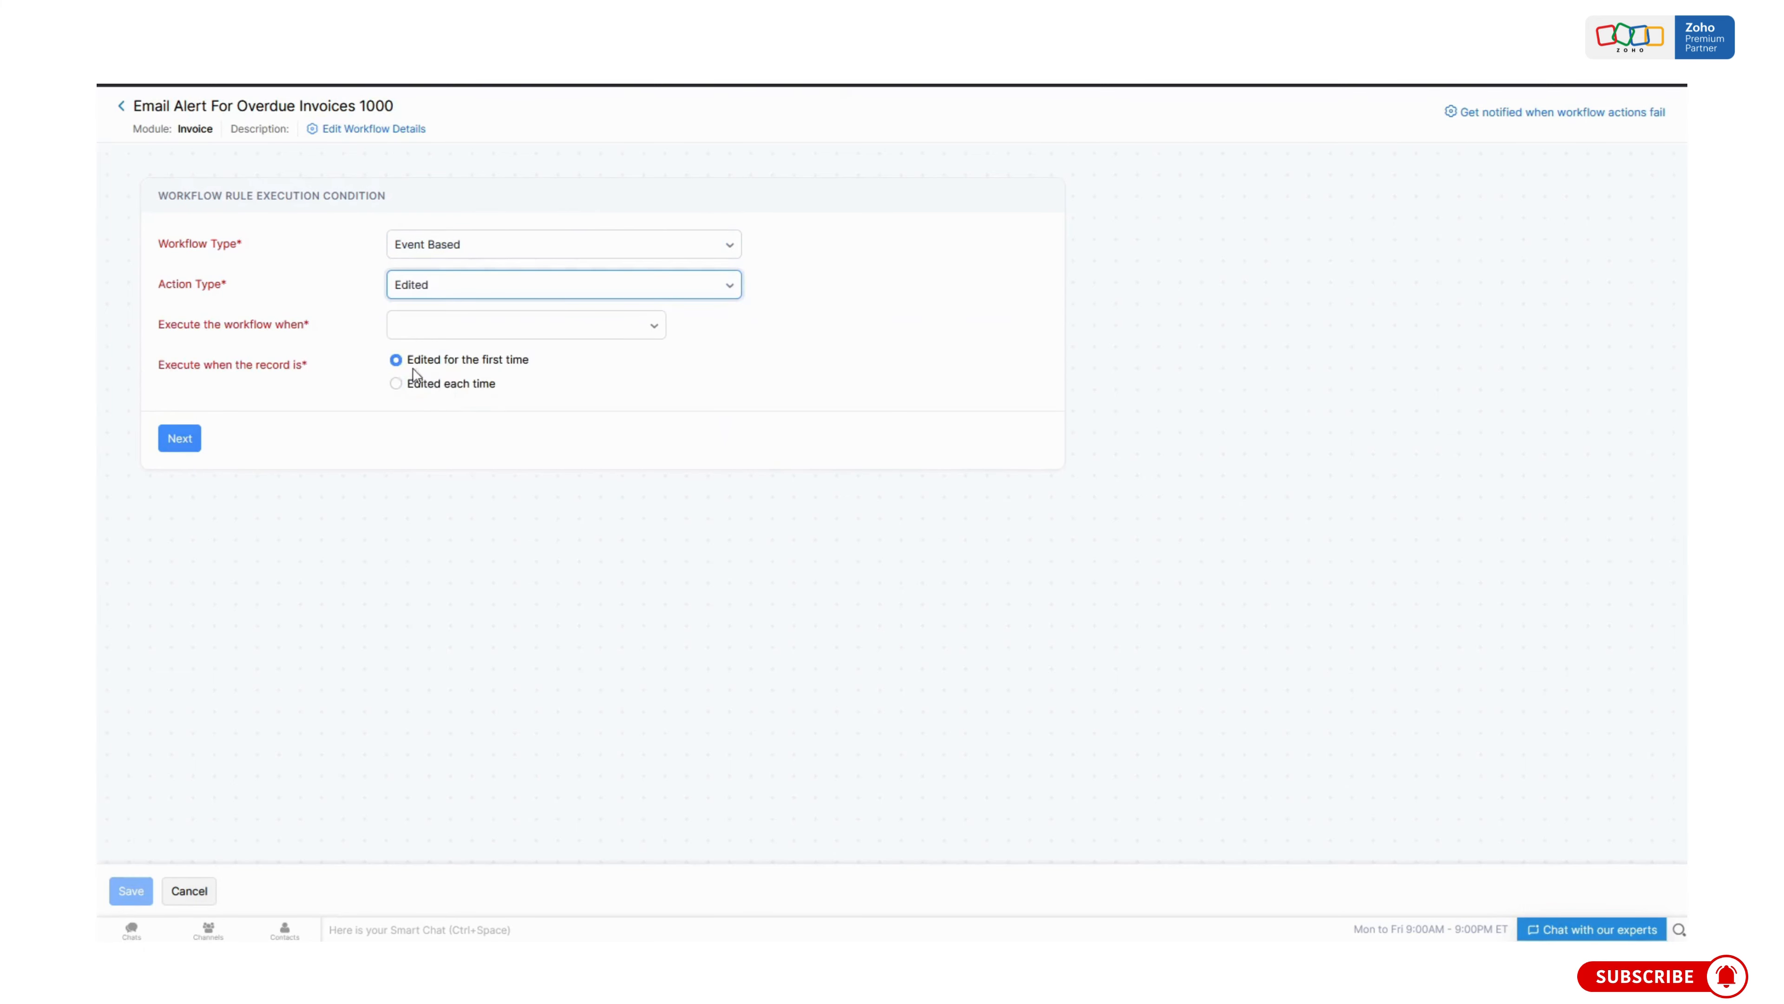
Make the rule execute when any selected field is updated, with Status as the field, each time the record is edited.
{"action": "left_click", "coordinate": [430, 326]}
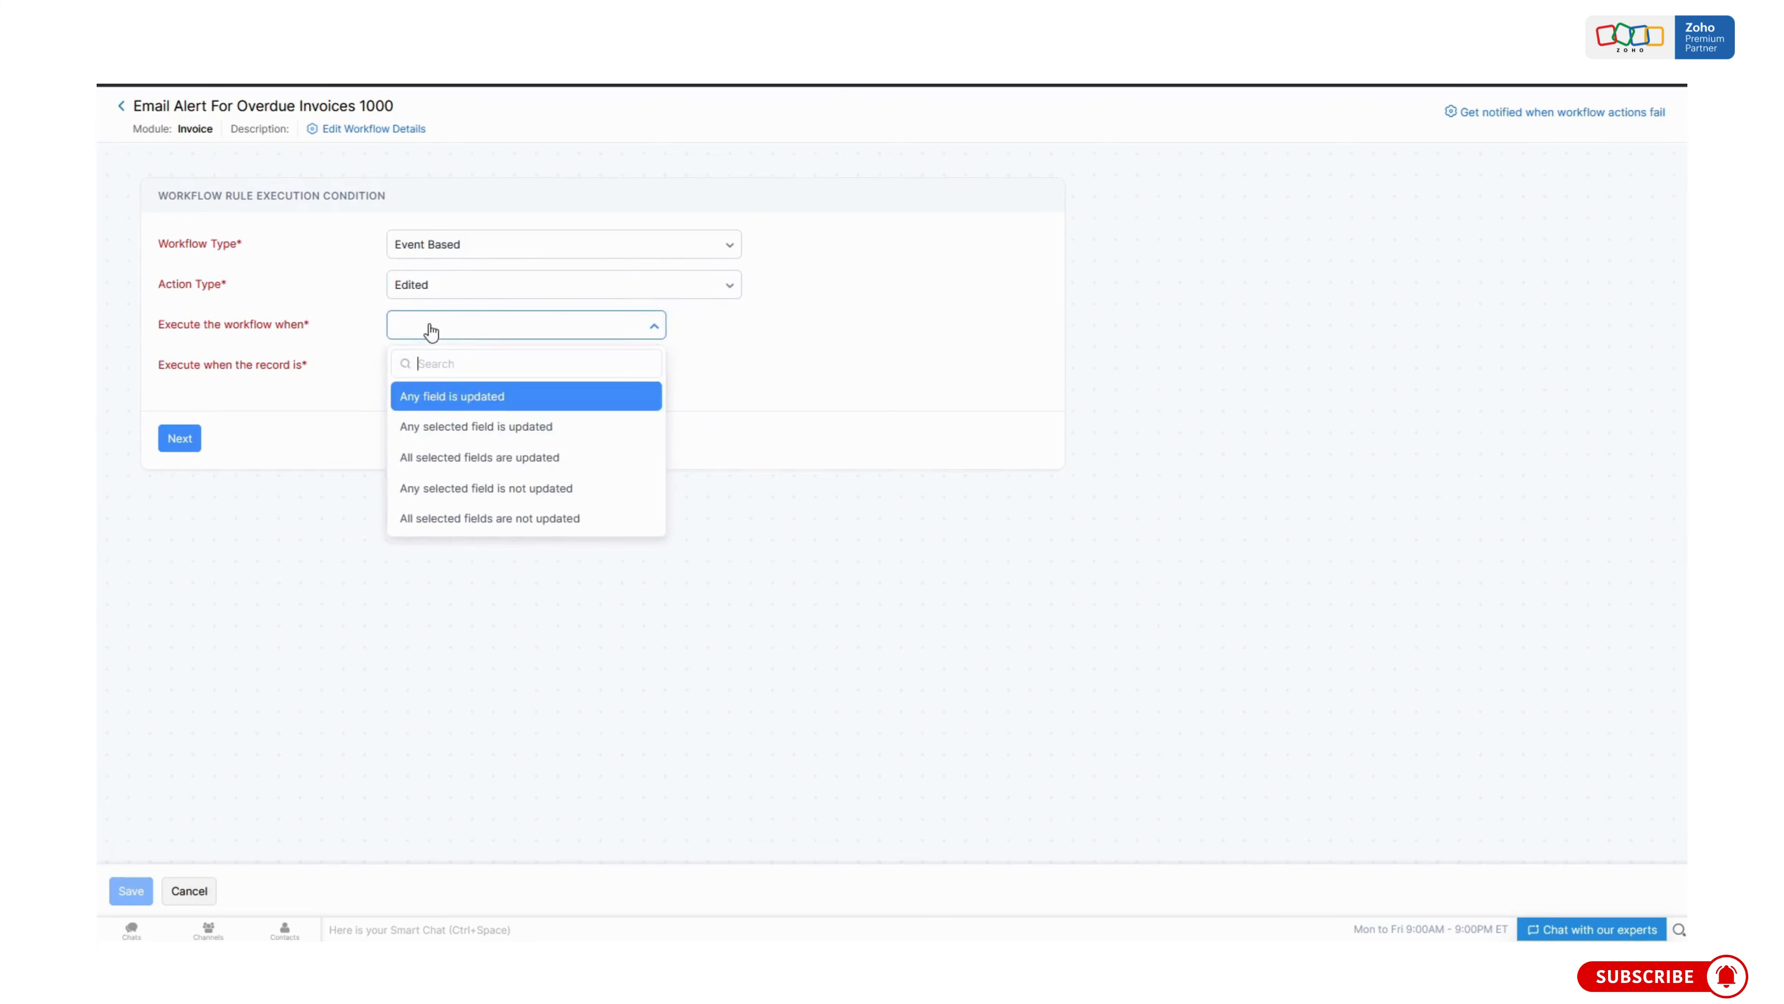
{"action": "left_click", "coordinate": [513, 430]}
{"action": "left_click", "coordinate": [760, 326]}
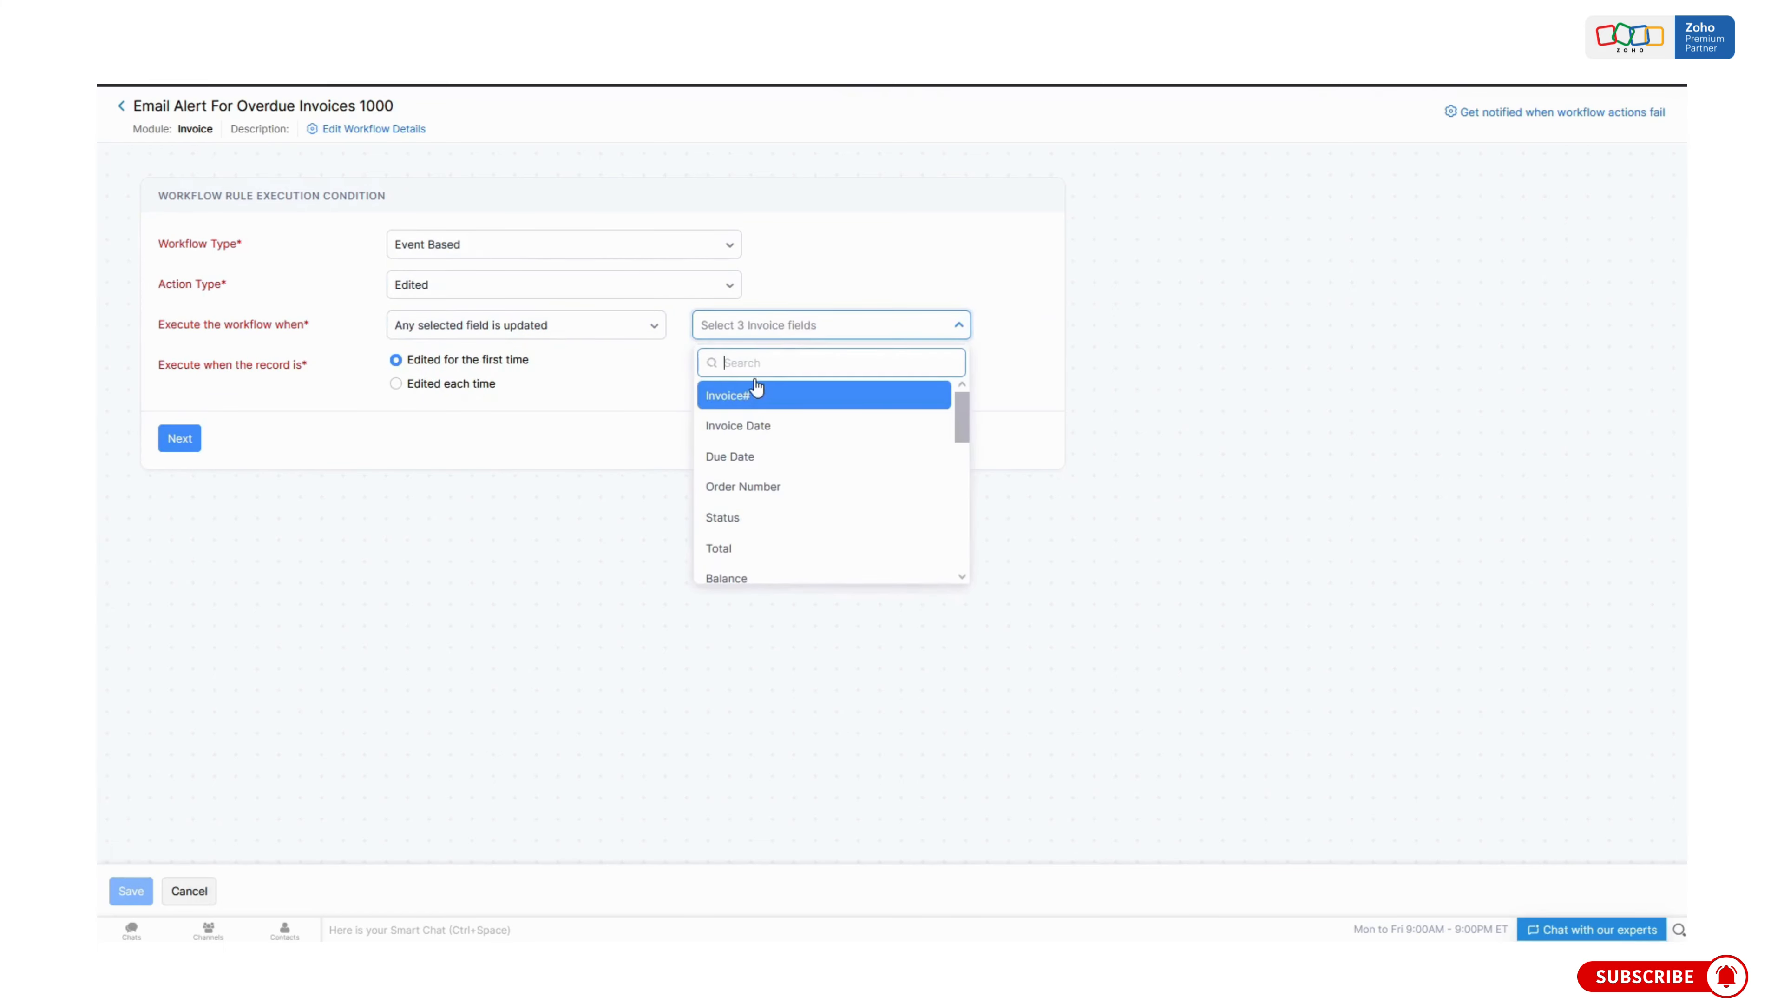
{"action": "type", "text": "status"}
{"action": "left_click", "coordinate": [756, 399]}
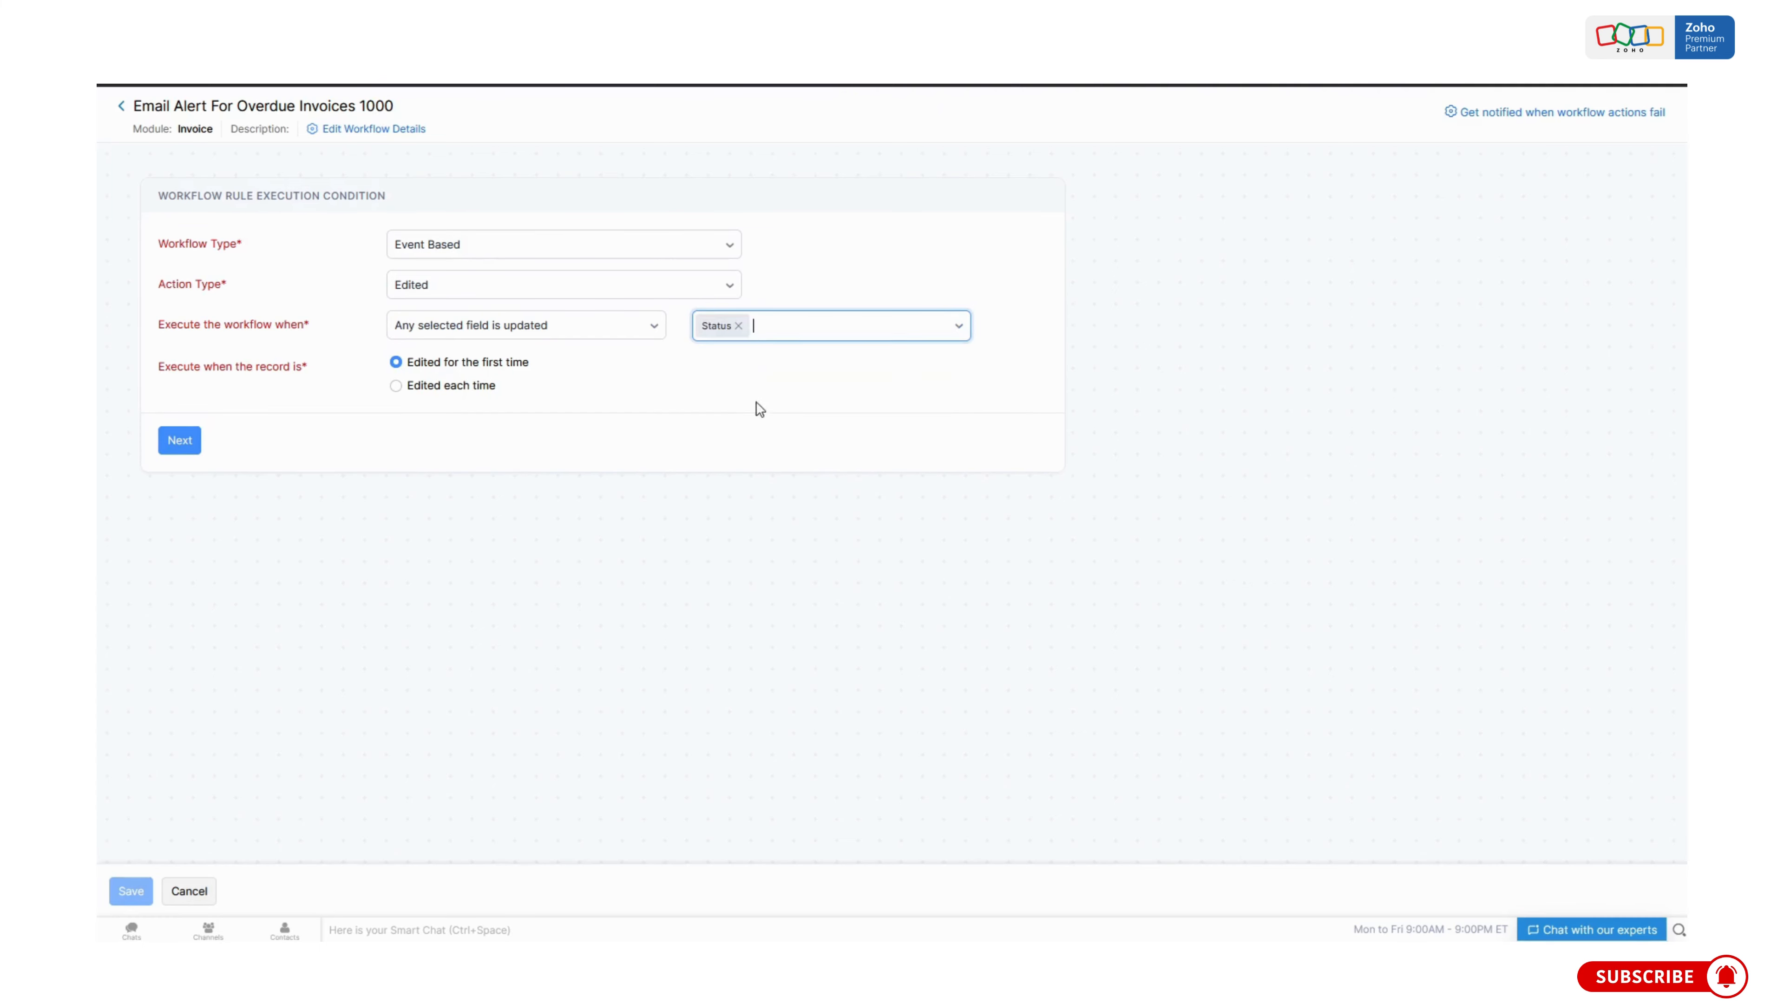
{"action": "left_click", "coordinate": [410, 390]}
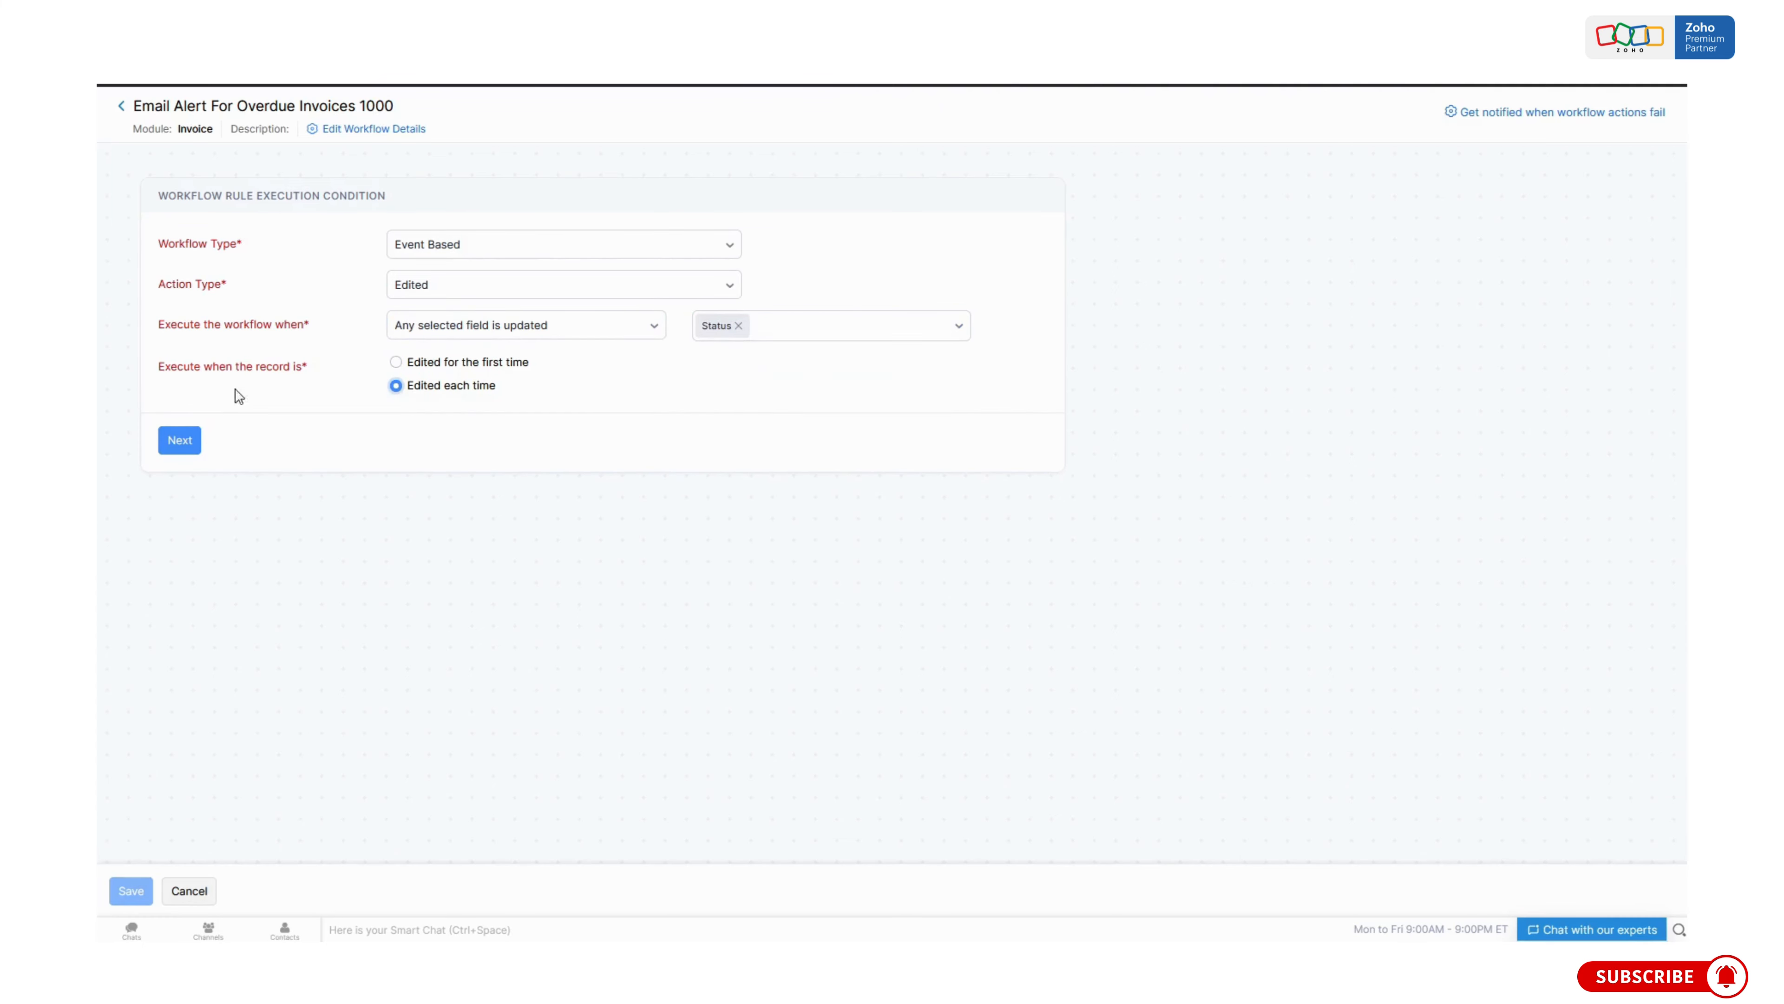
{"action": "left_click", "coordinate": [180, 441]}
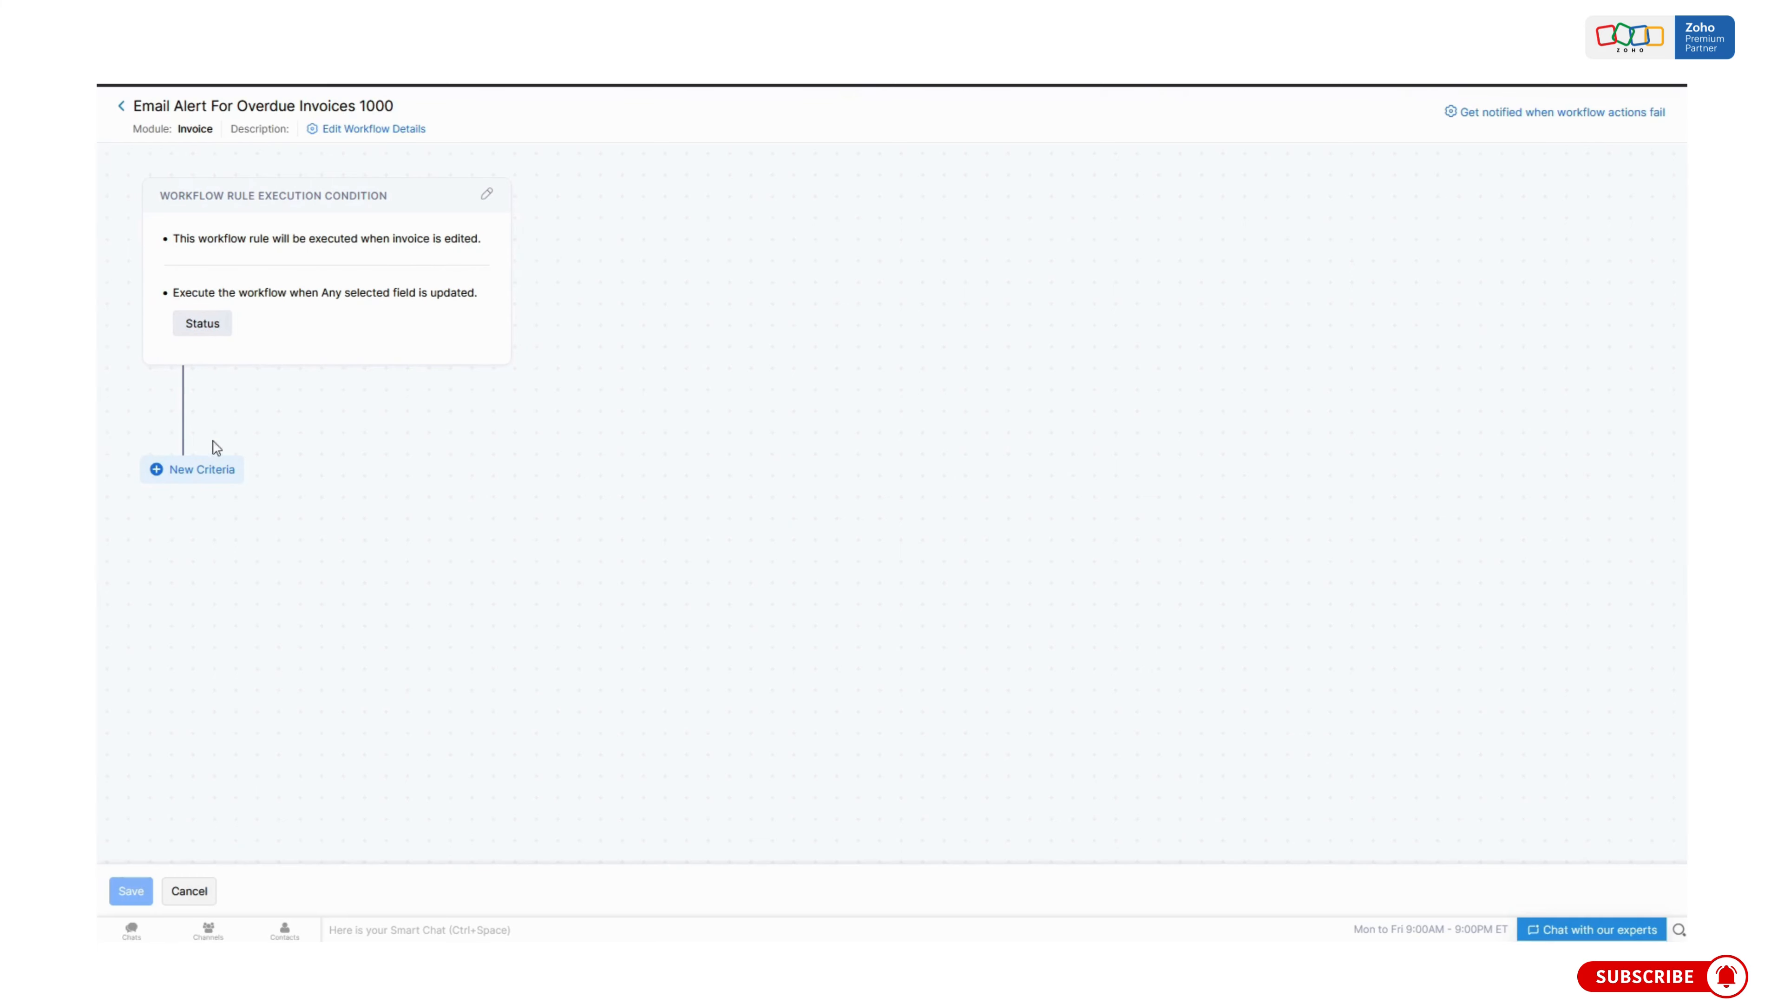
Add a criterion to the workflow rule requiring that Status is Overdue.
{"action": "left_click", "coordinate": [206, 470]}
{"action": "left_click", "coordinate": [1123, 285]}
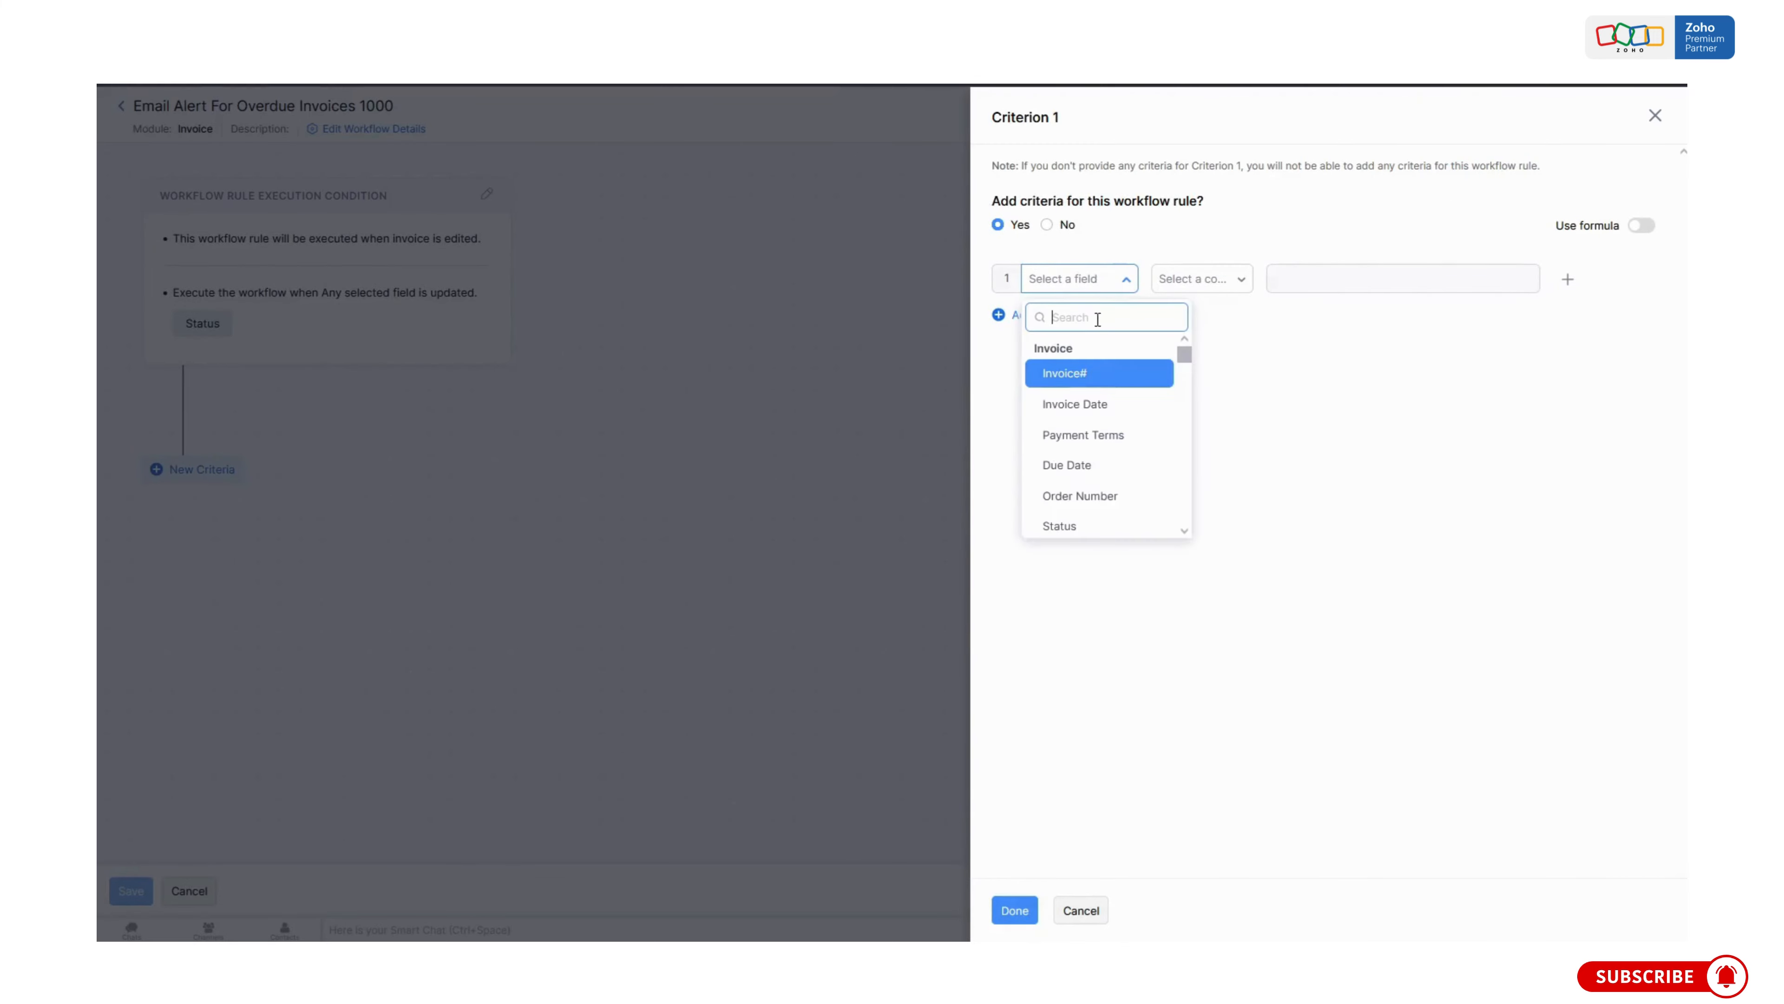
{"action": "type", "text": "status"}
{"action": "left_click", "coordinate": [1068, 371]}
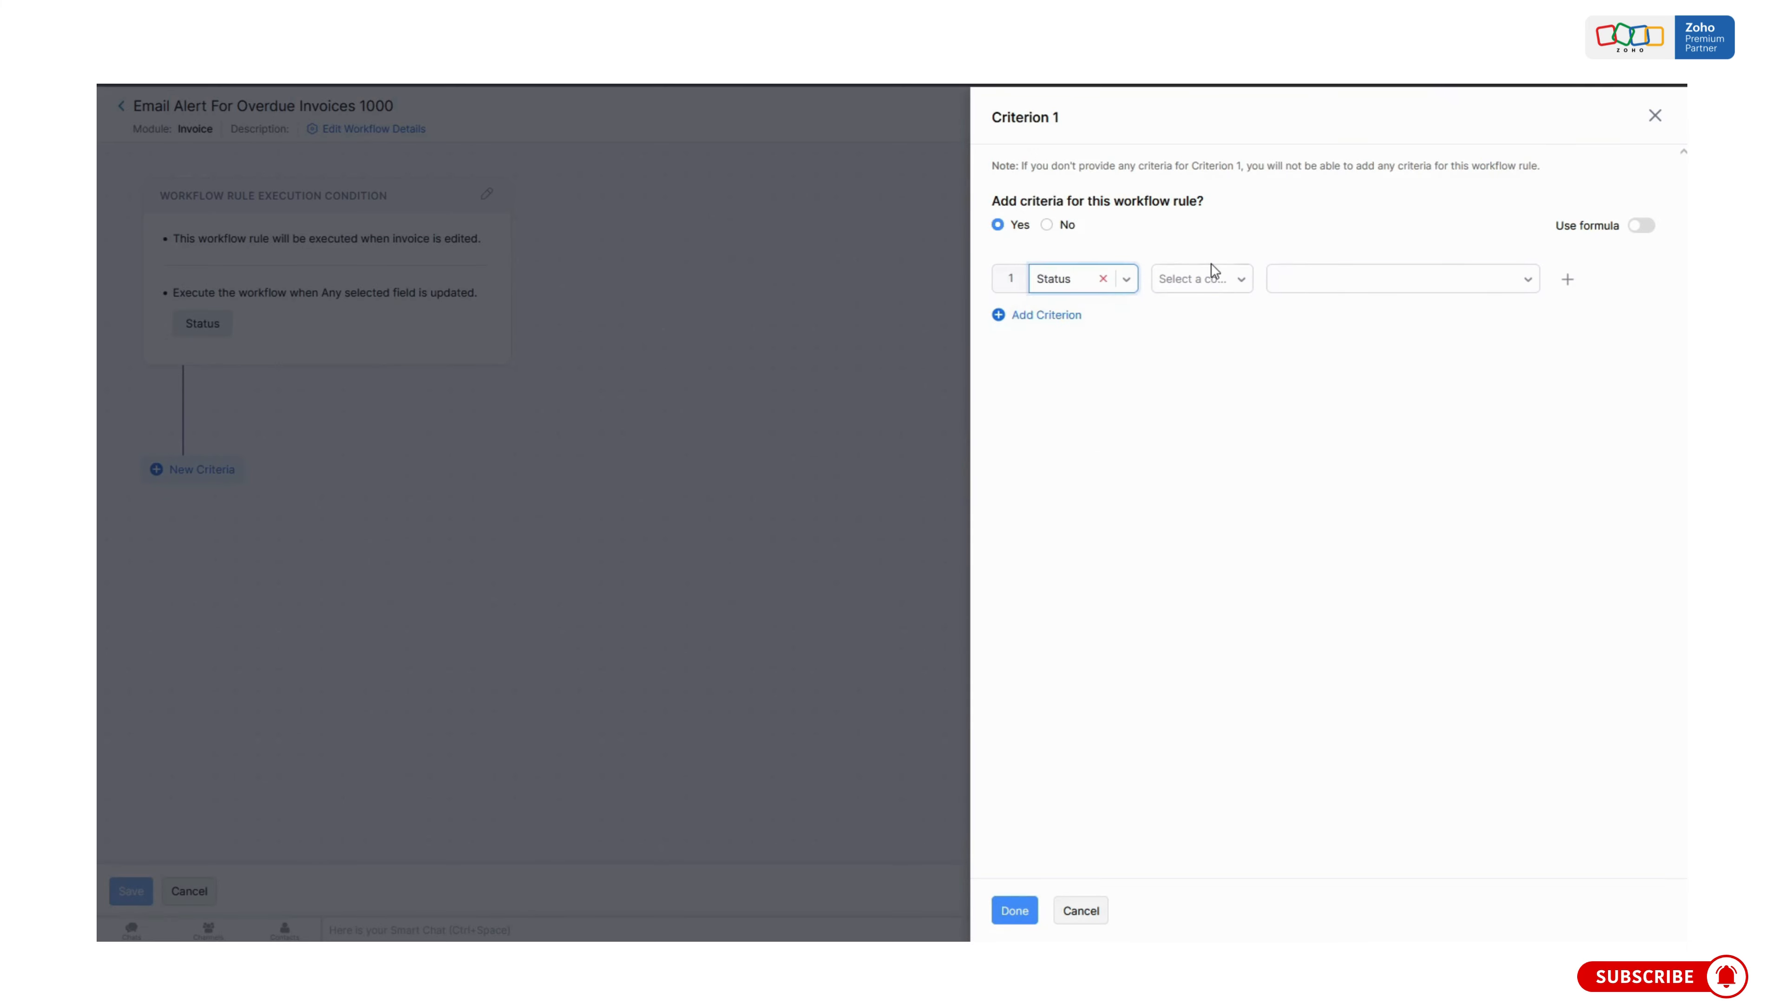
{"action": "left_click", "coordinate": [1207, 280]}
{"action": "left_click", "coordinate": [1190, 355]}
{"action": "left_click", "coordinate": [1283, 285]}
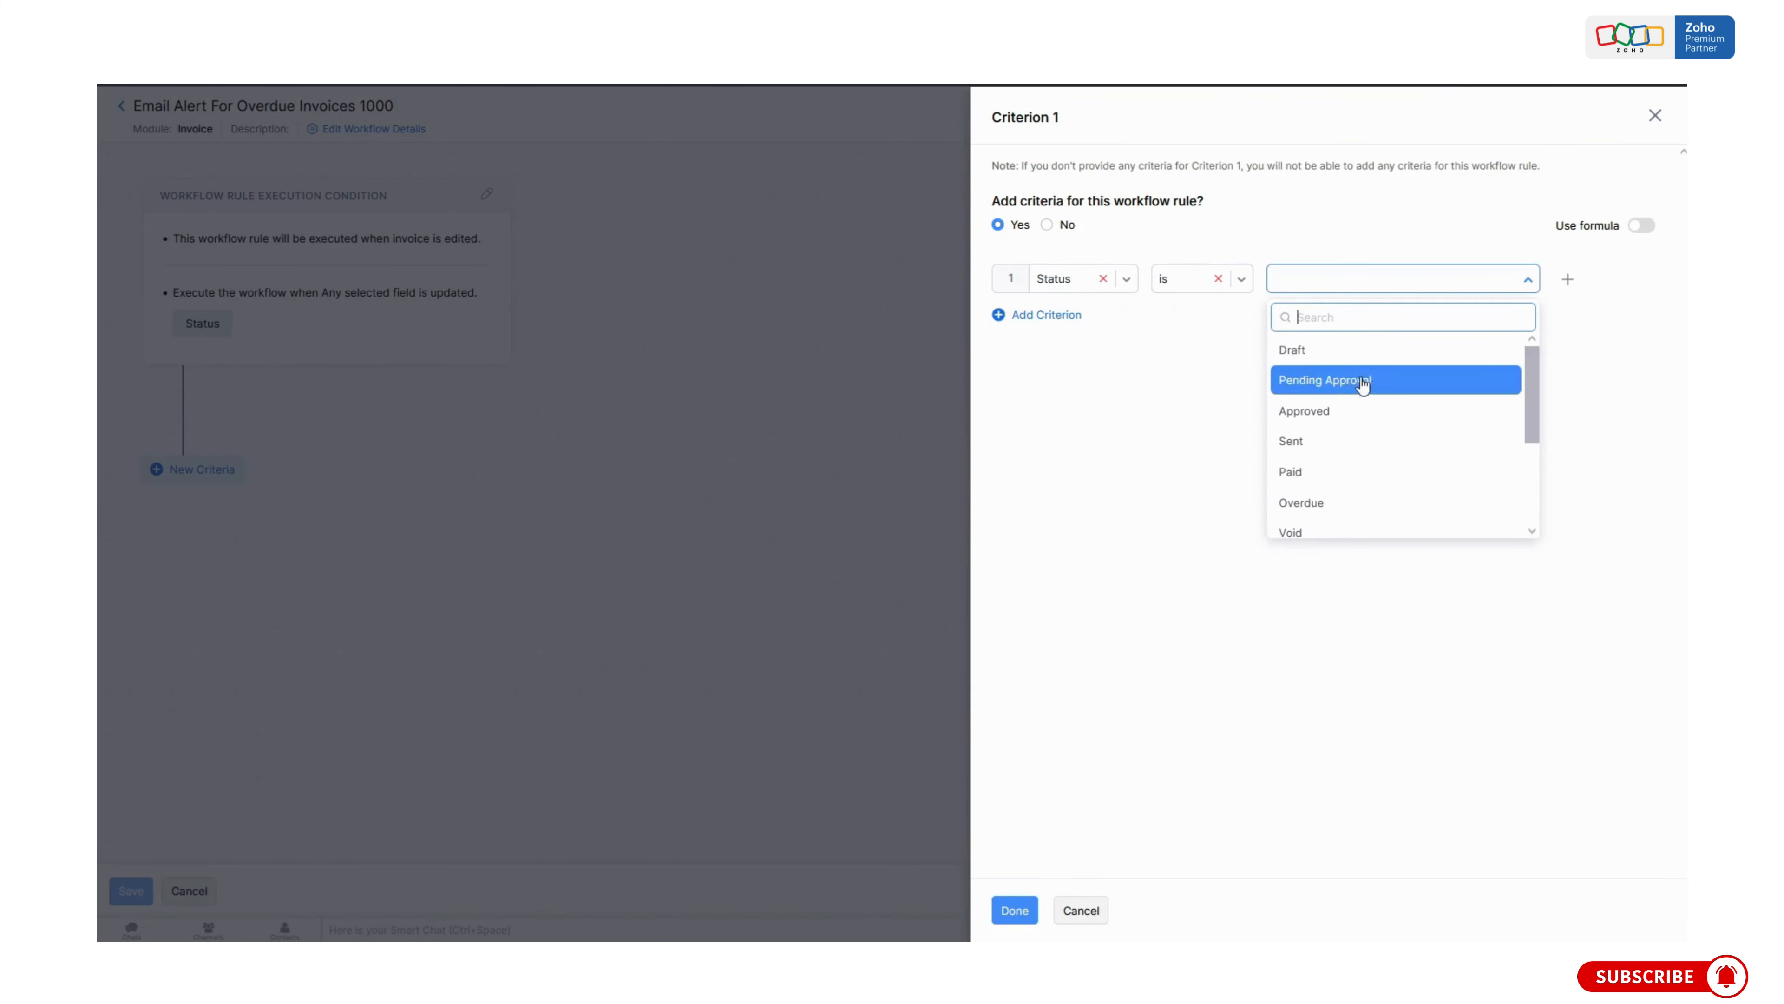
{"action": "left_click", "coordinate": [1338, 499]}
{"action": "left_click", "coordinate": [1017, 910]}
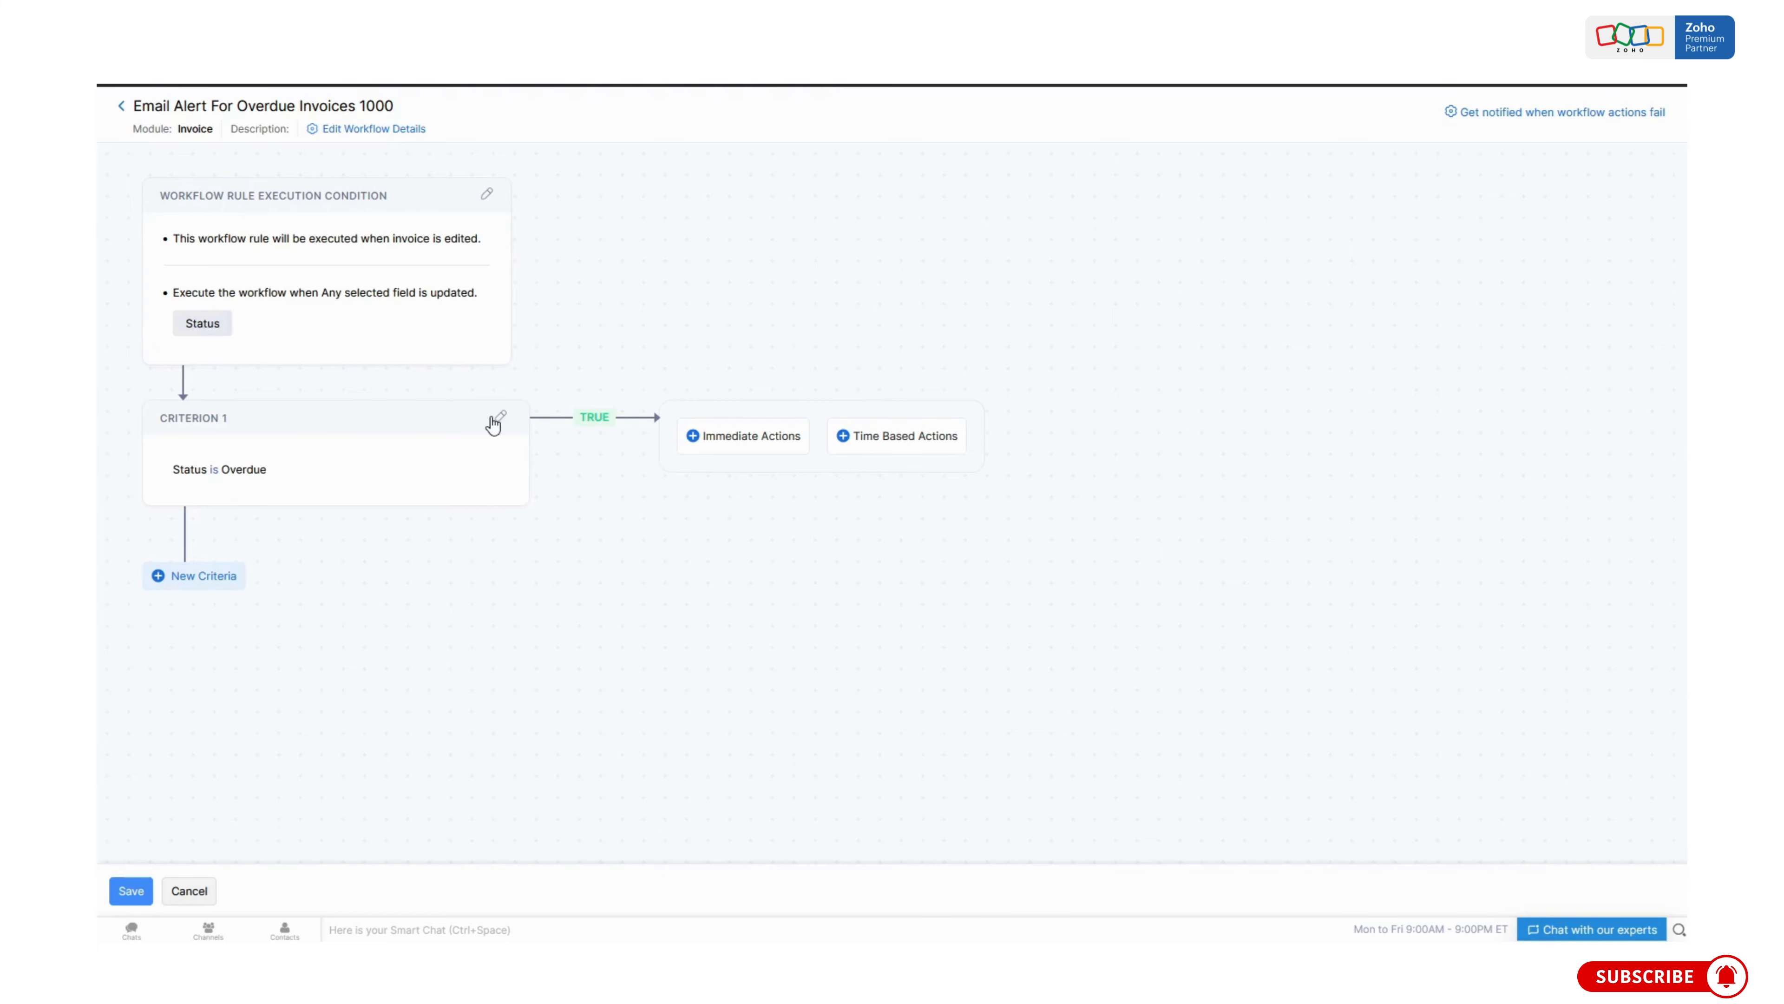
Extend Criterion 1 with an AND condition requiring the invoice Total to be greater than 1000.
{"action": "left_click", "coordinate": [499, 416]}
{"action": "left_click", "coordinate": [1070, 319]}
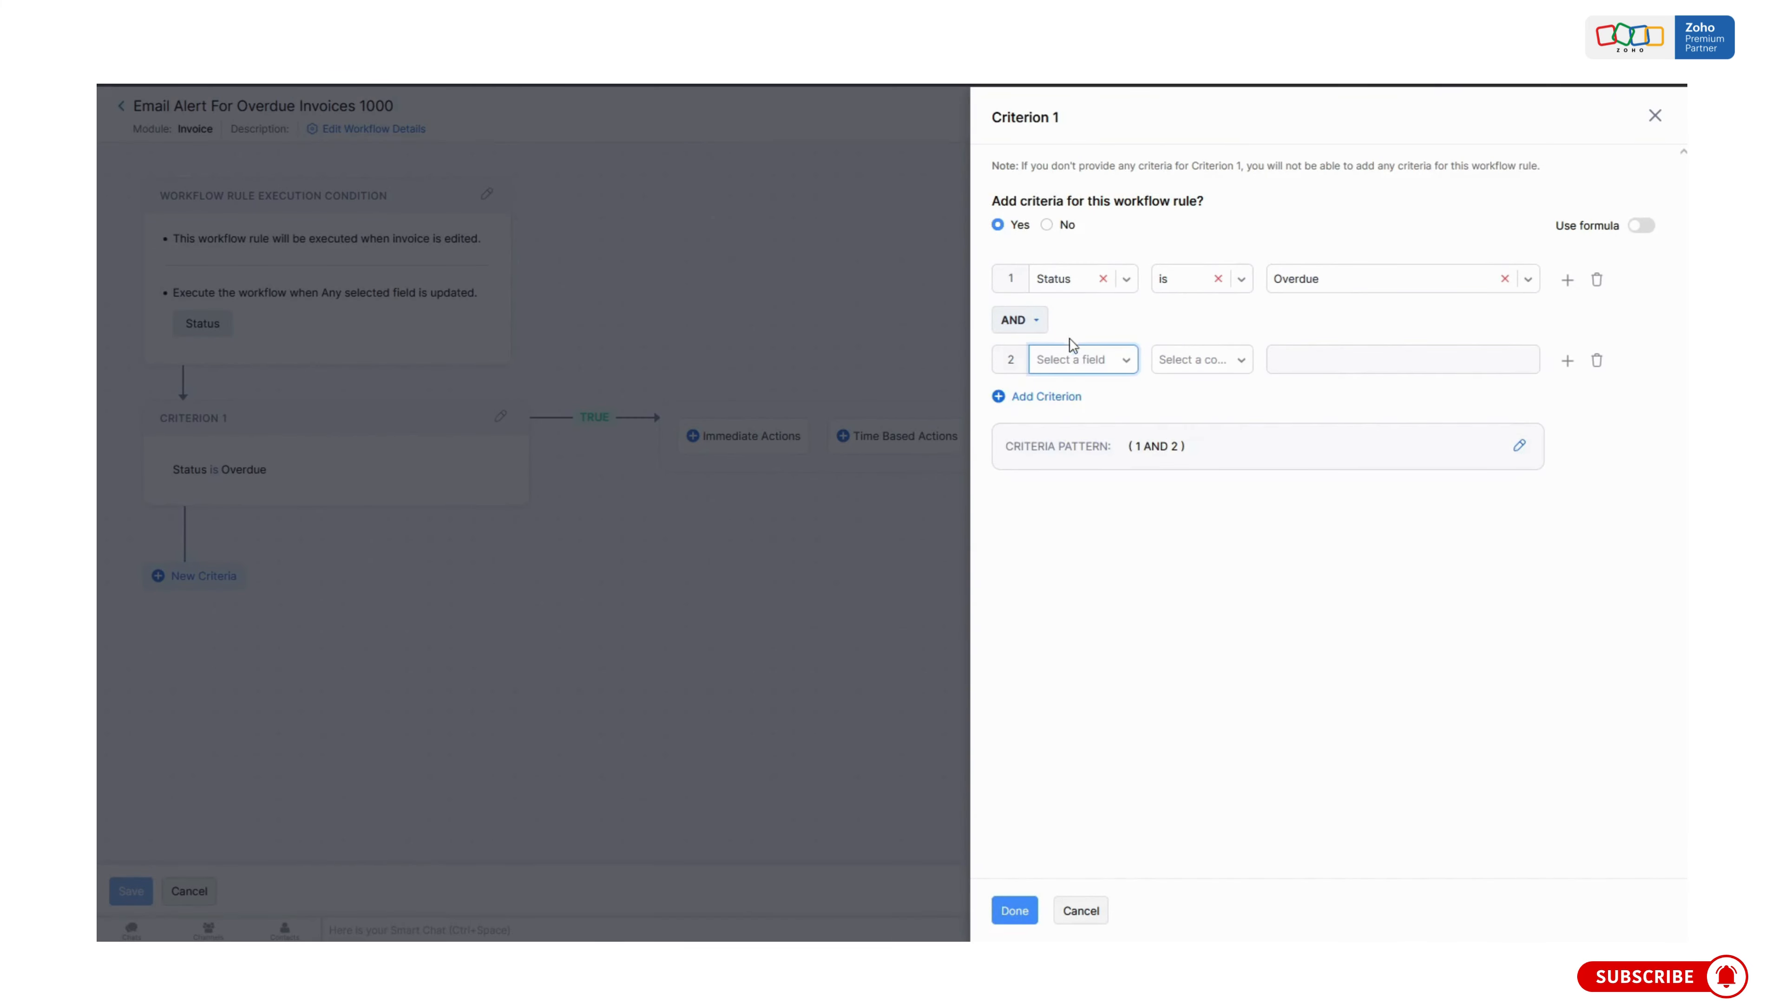
{"action": "left_click", "coordinate": [1090, 360]}
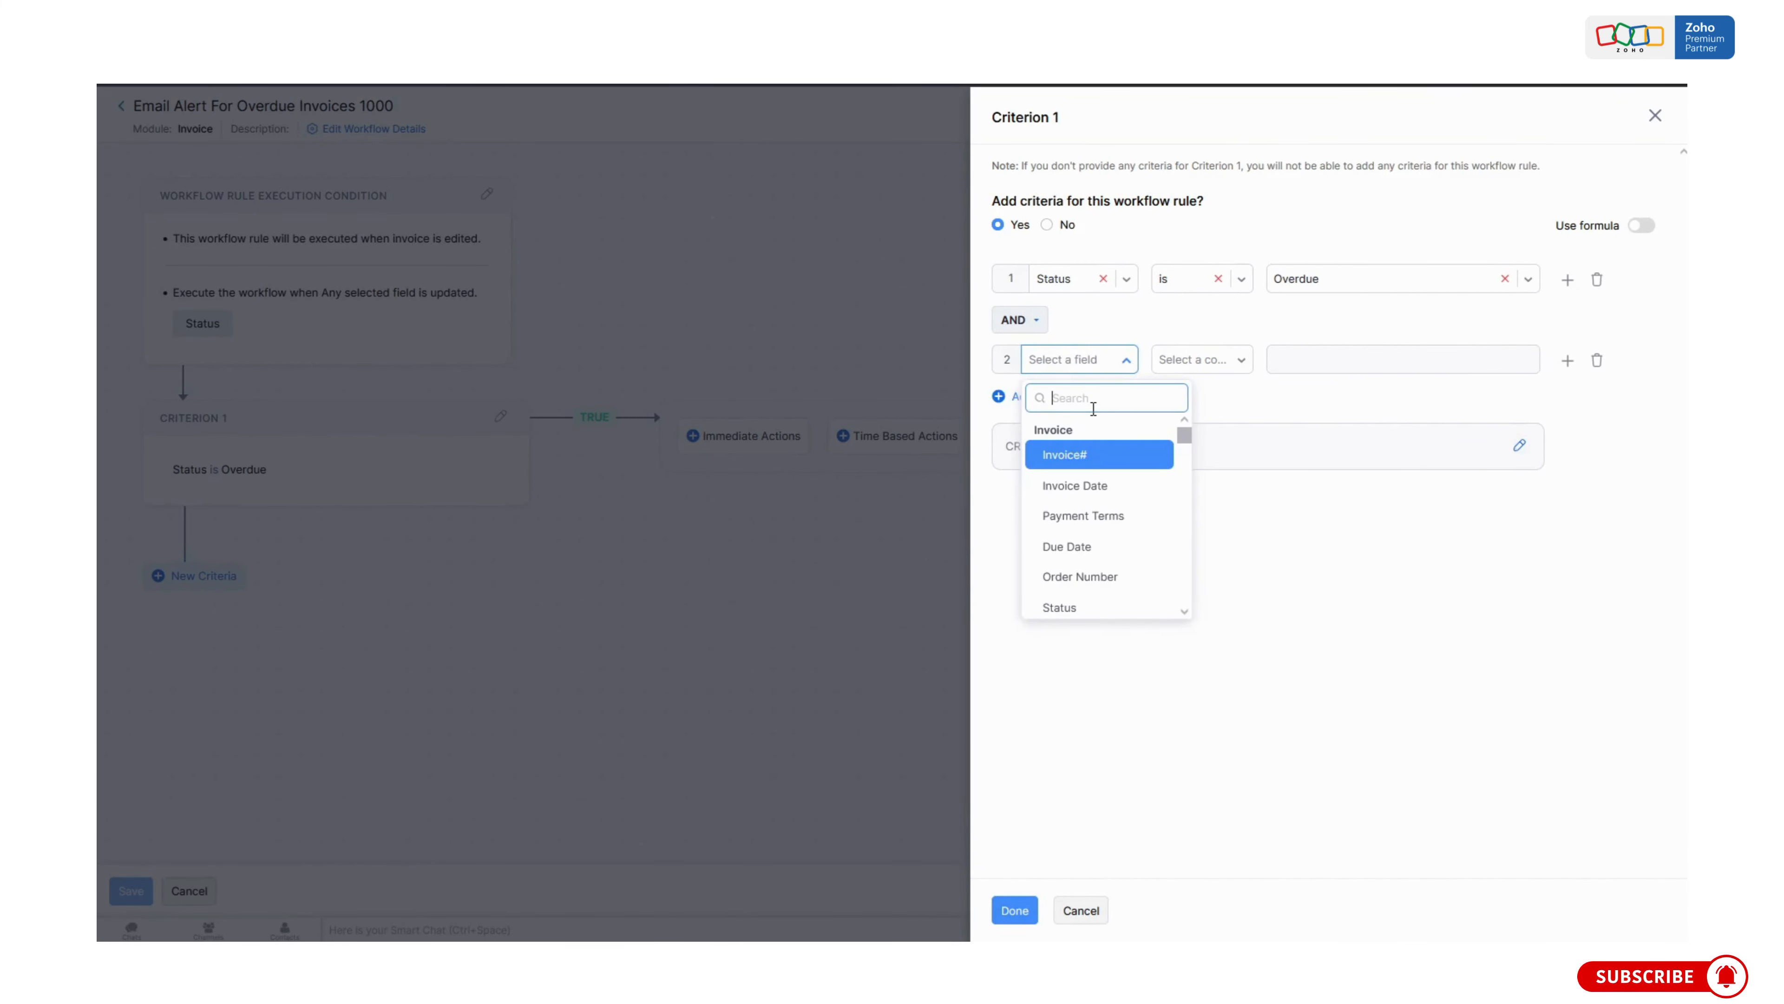
{"action": "type", "text": "amount"}
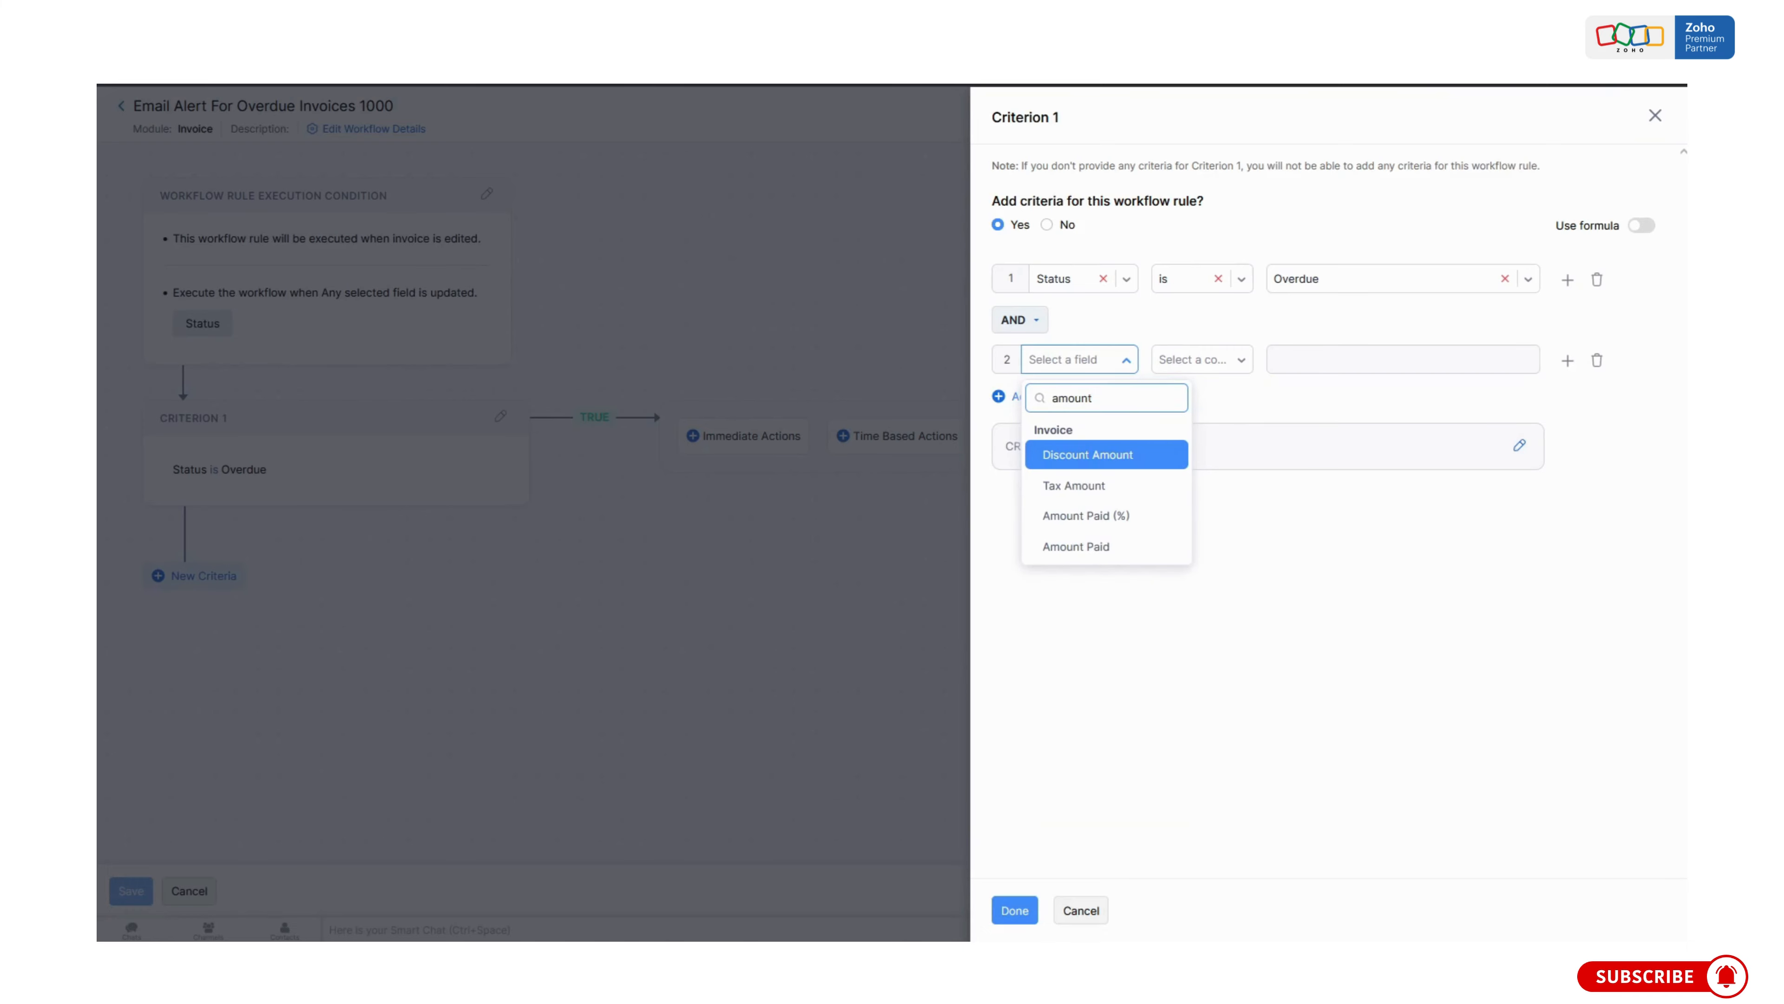
{"action": "key", "text": "ctrl+a"}
{"action": "type", "text": "total"}
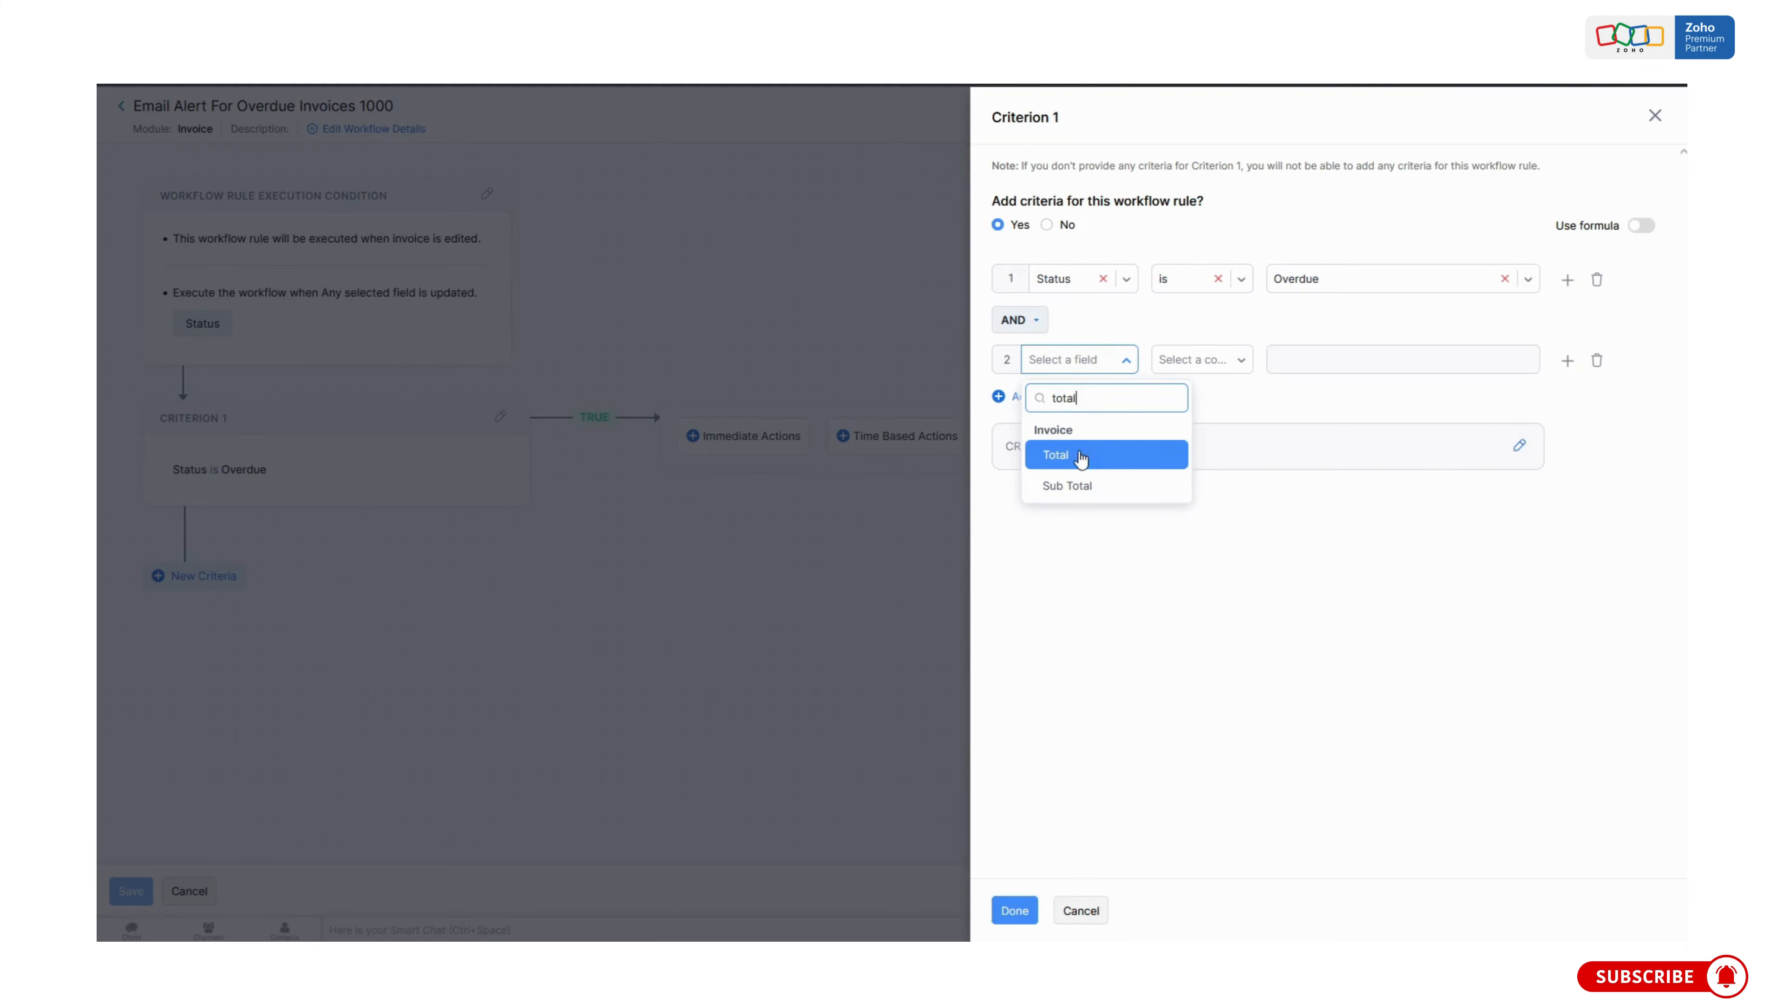
{"action": "left_click", "coordinate": [1080, 456]}
{"action": "left_click", "coordinate": [1198, 359]}
{"action": "left_click", "coordinate": [1194, 555]}
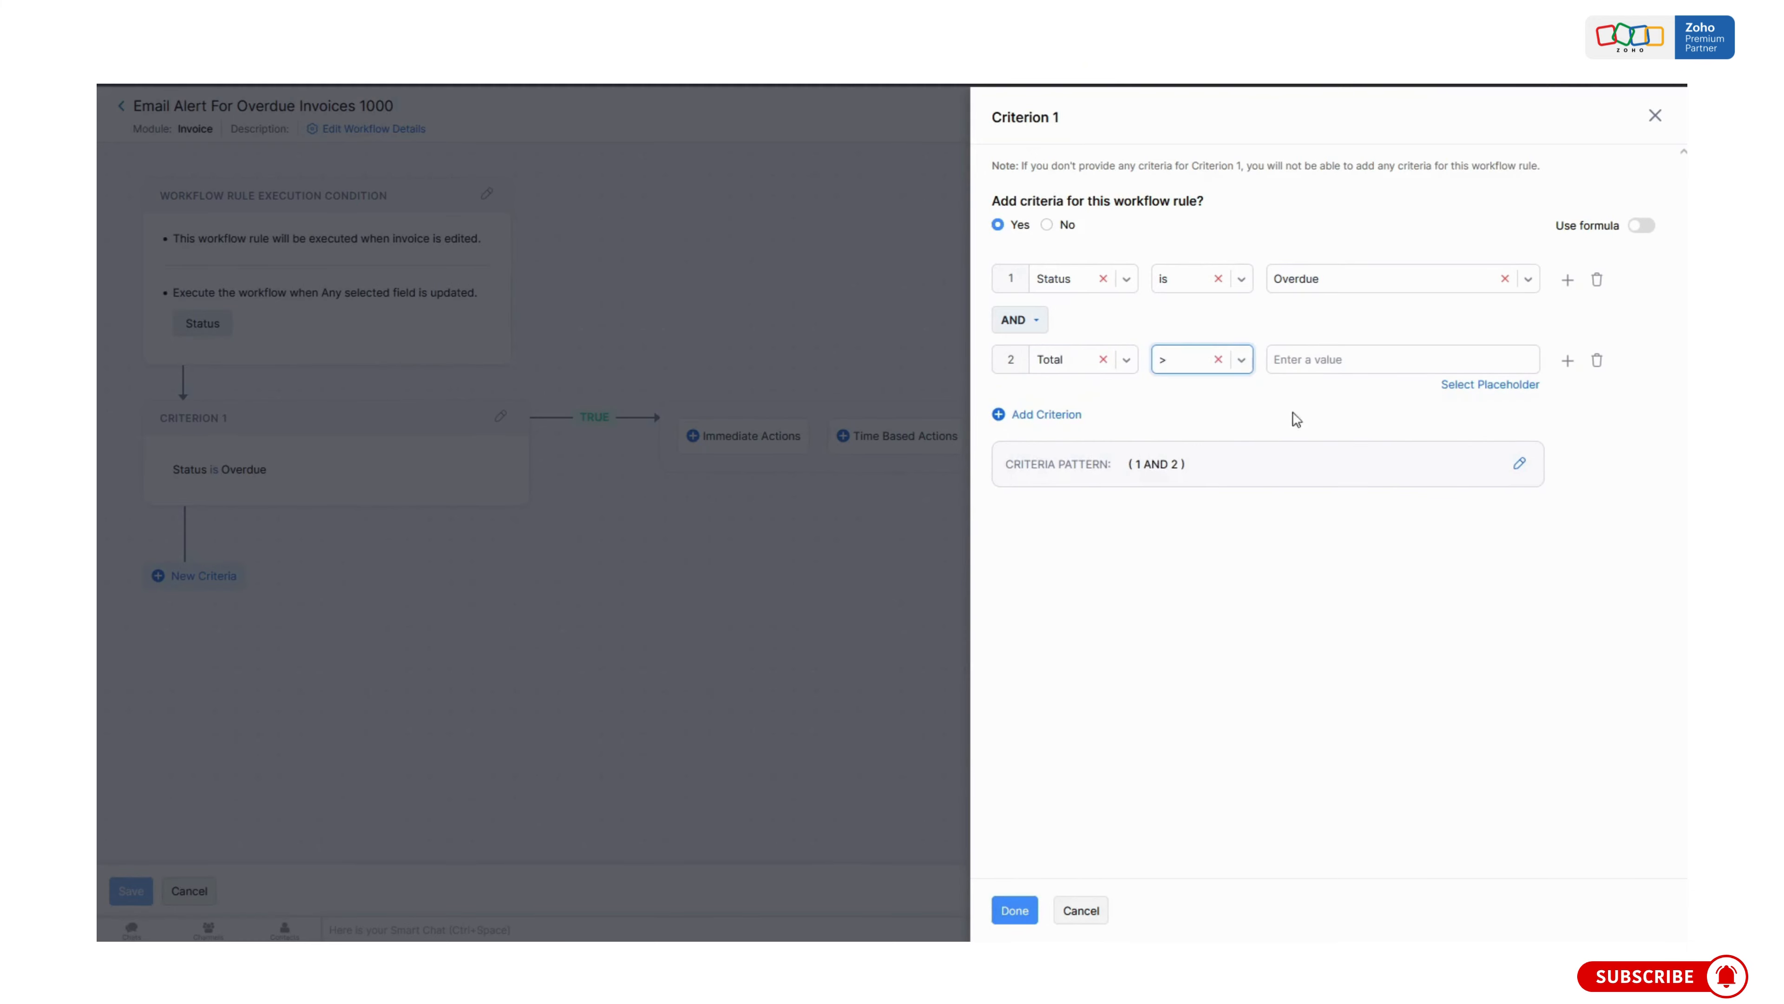
{"action": "left_click", "coordinate": [1306, 358]}
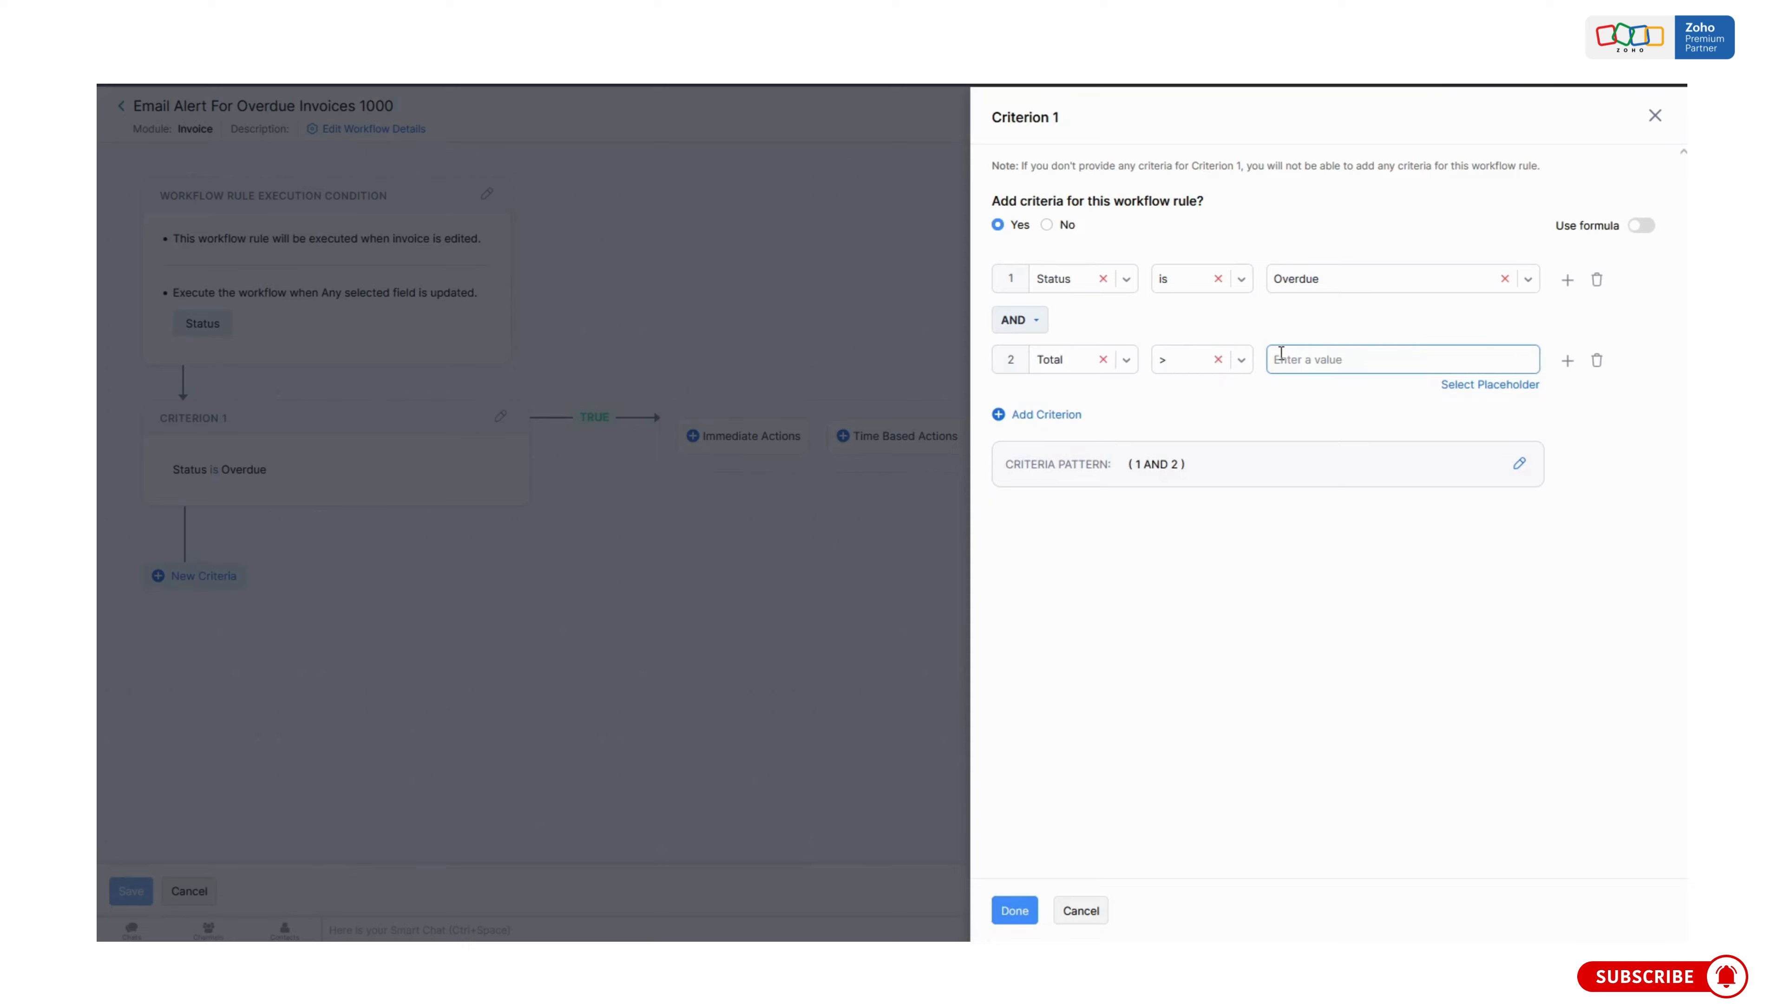
{"action": "type", "text": "1"}
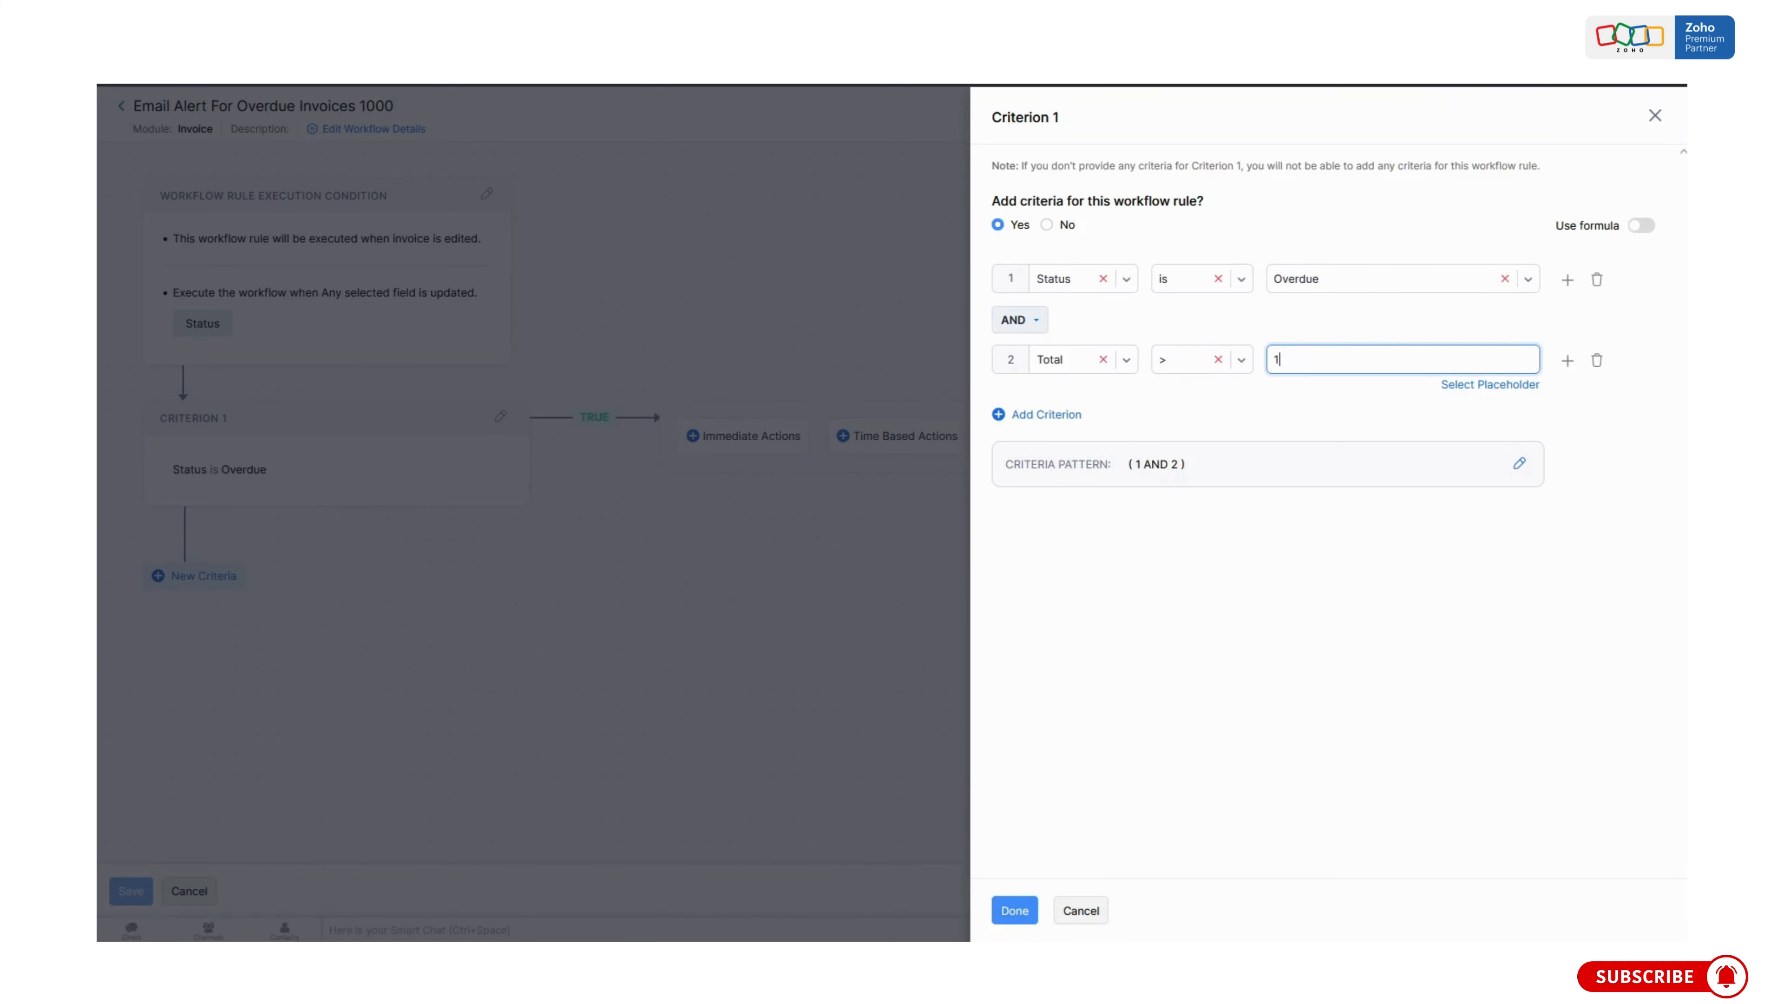
{"action": "type", "text": "000"}
{"action": "left_click", "coordinate": [1014, 910]}
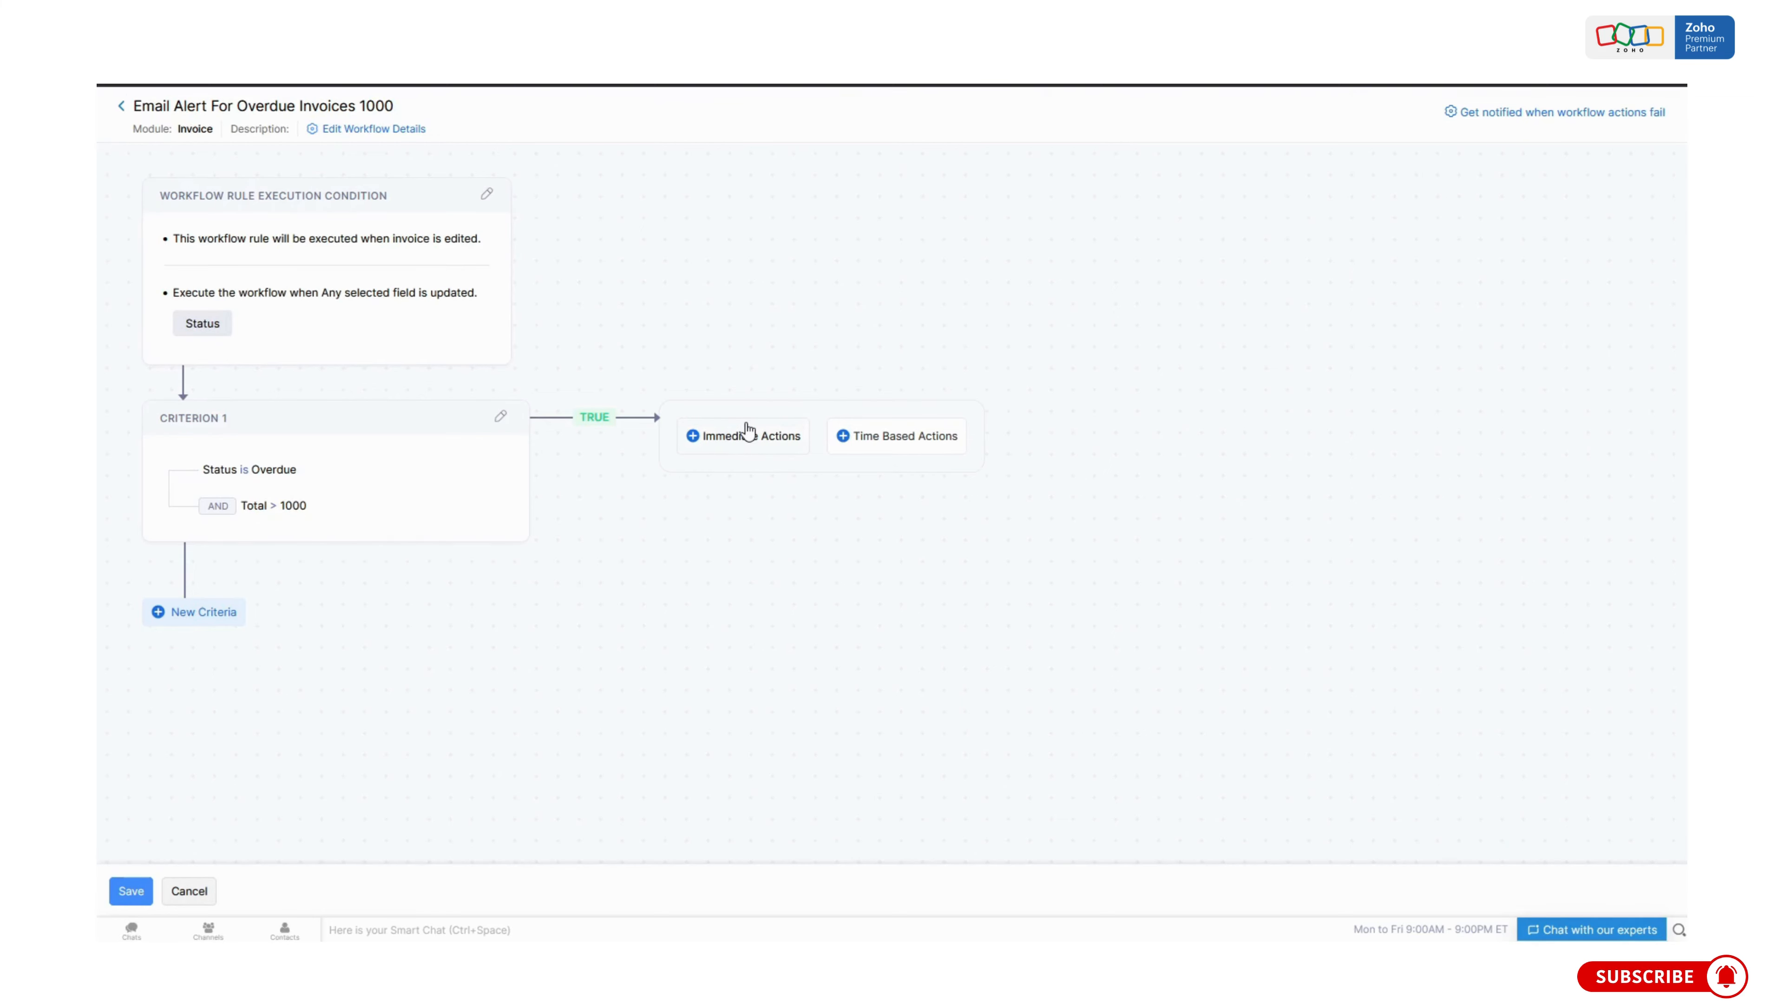
Start a new email alert as an immediate action for when Criterion 1 is true.
{"action": "left_click", "coordinate": [748, 430]}
{"action": "left_click", "coordinate": [1226, 208]}
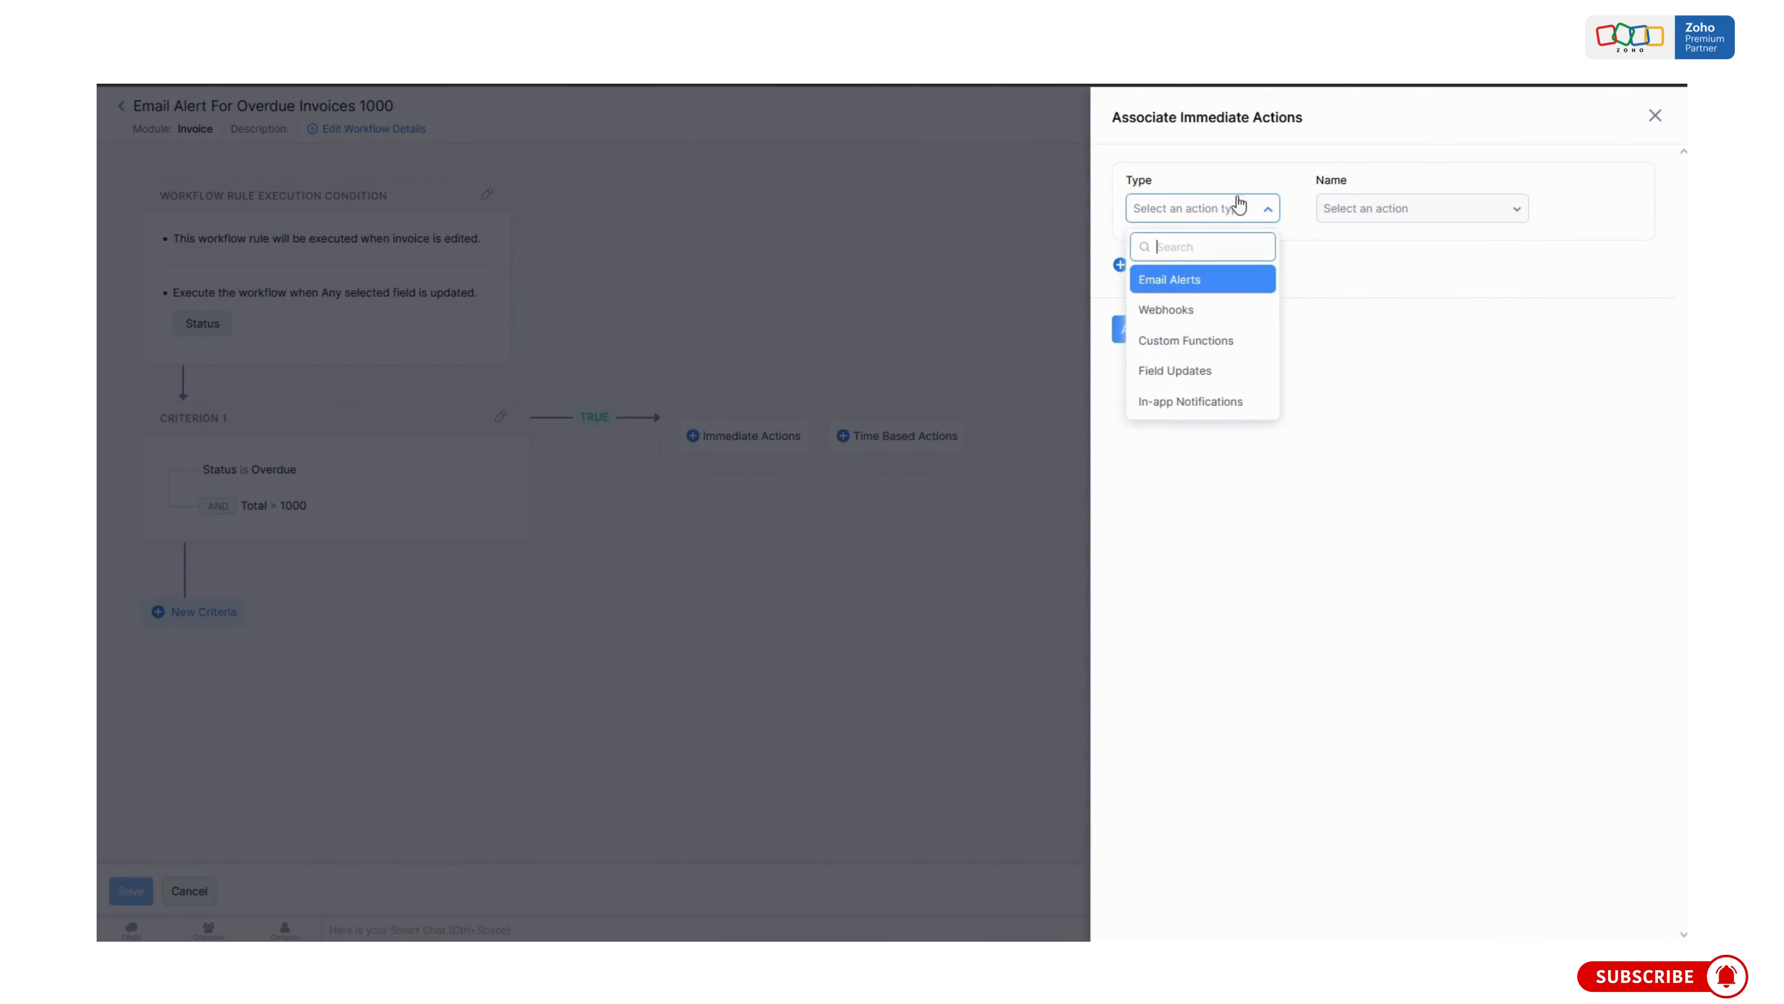
{"action": "left_click", "coordinate": [1173, 275]}
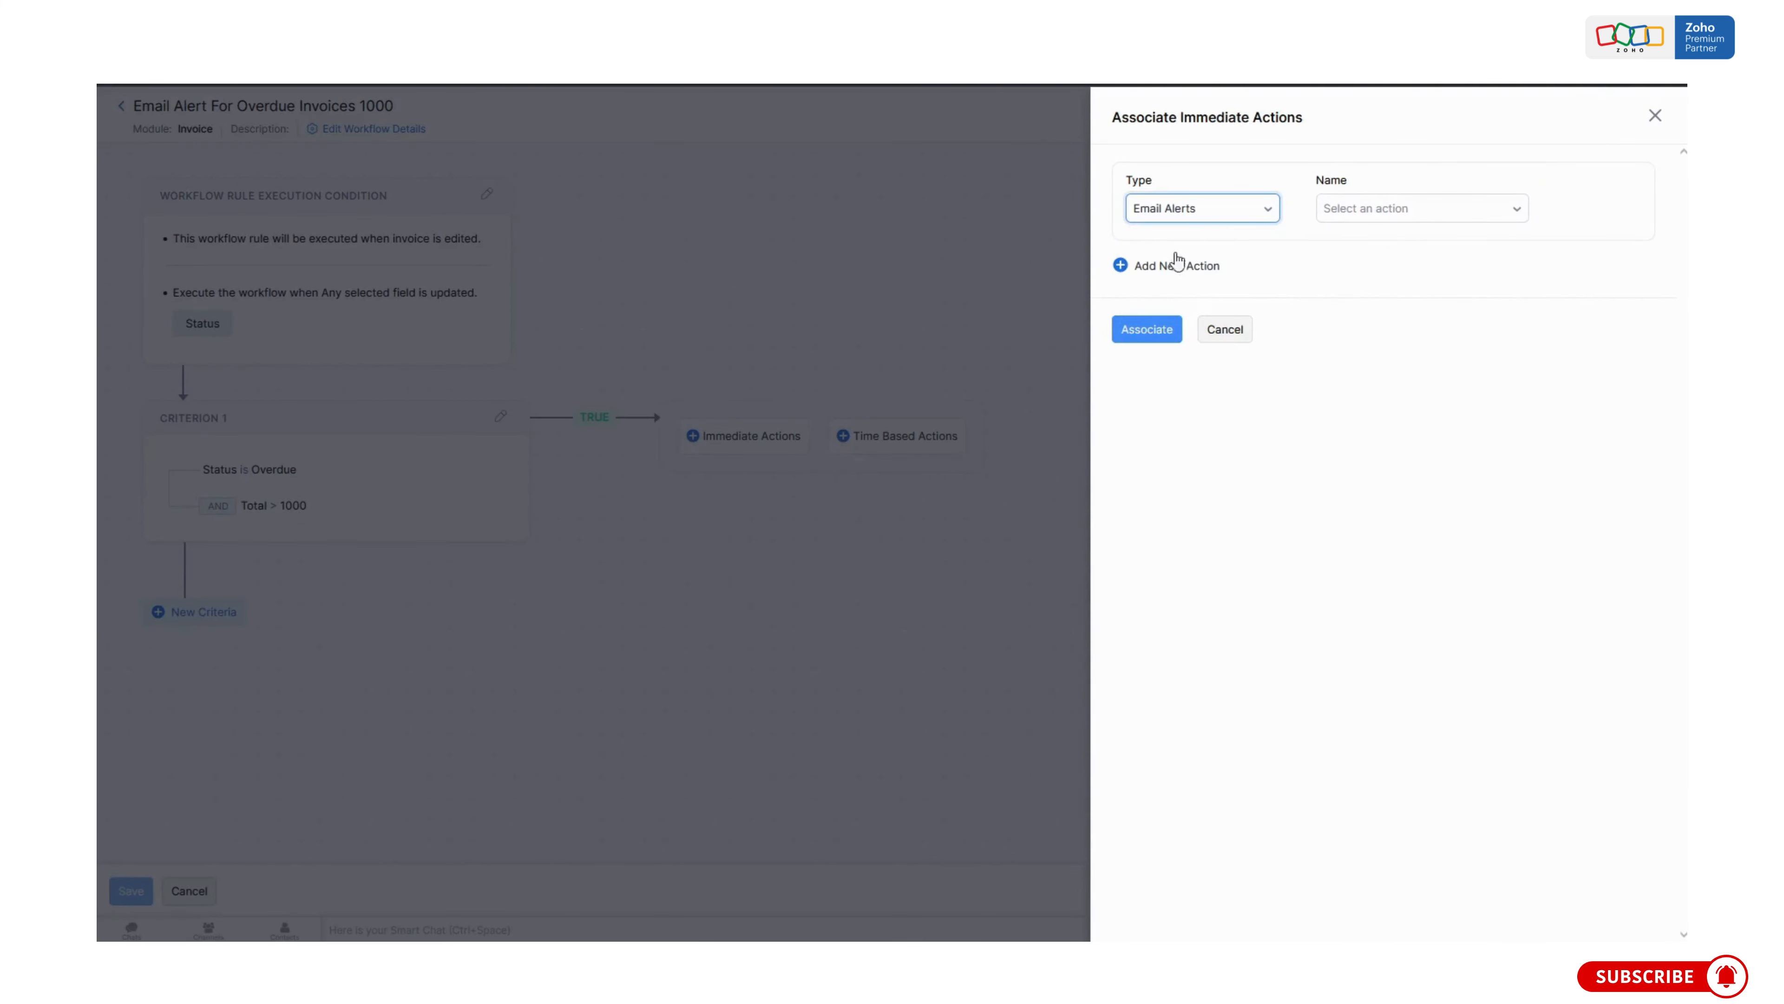
{"action": "left_click", "coordinate": [1343, 210]}
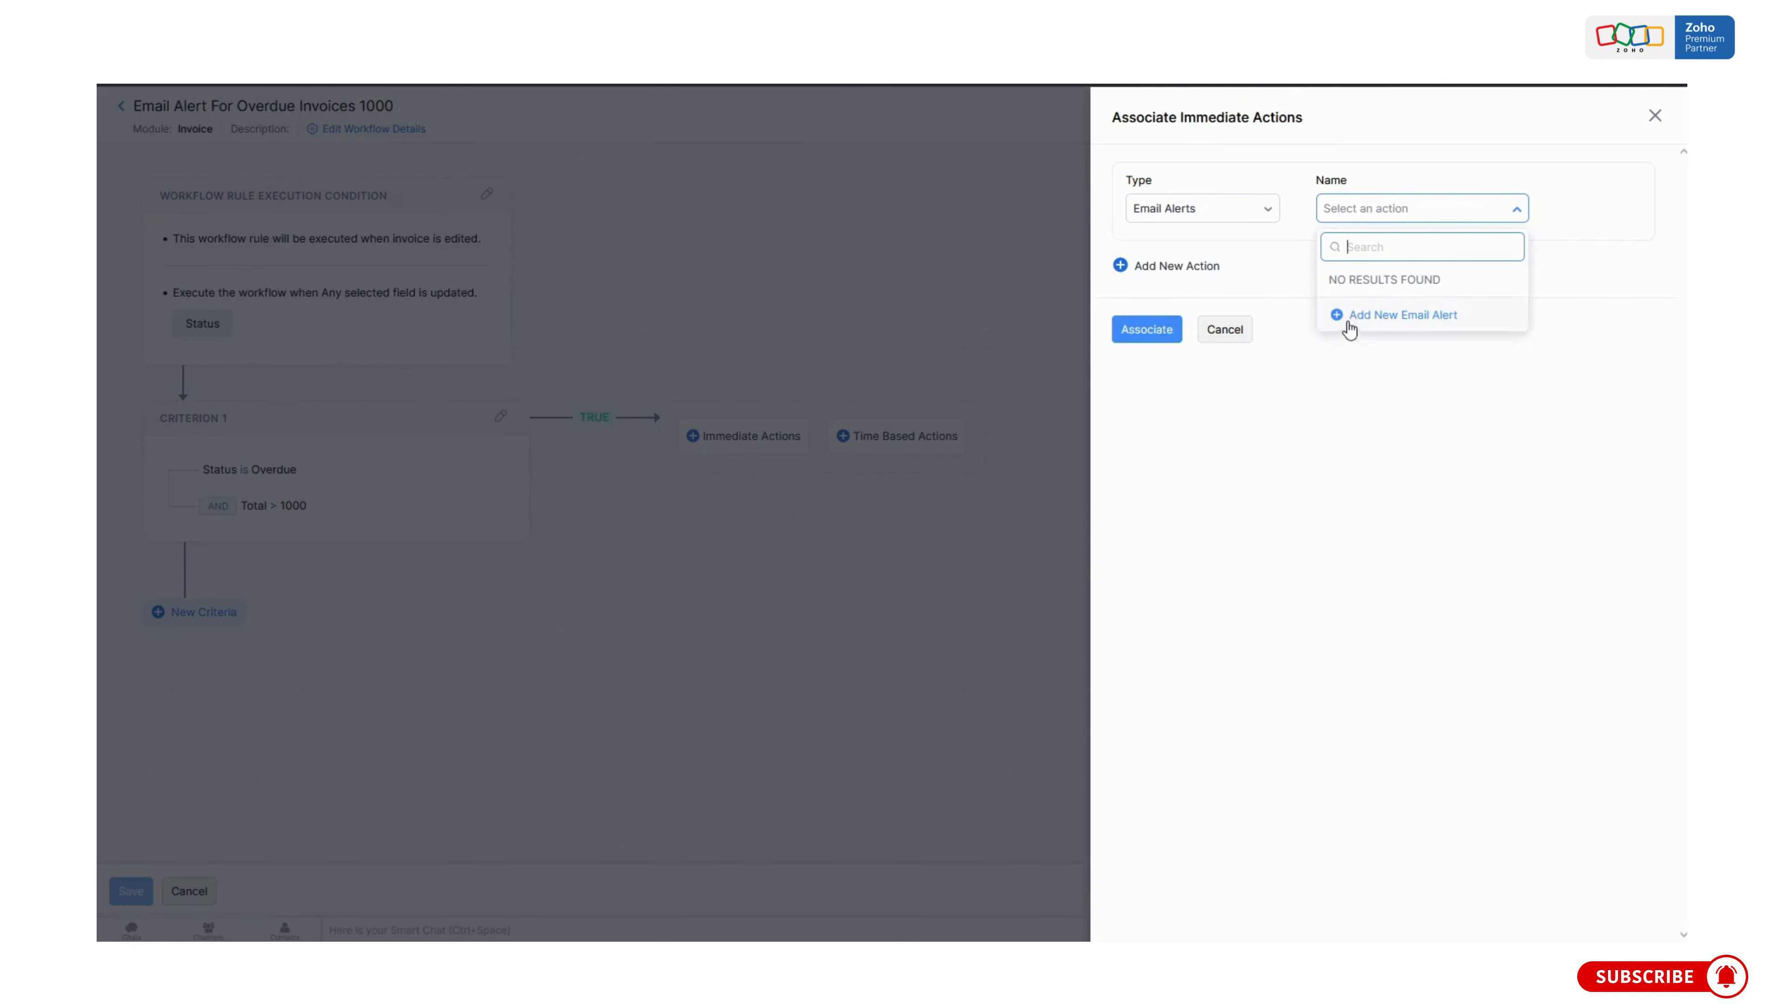
{"action": "left_click", "coordinate": [1405, 320]}
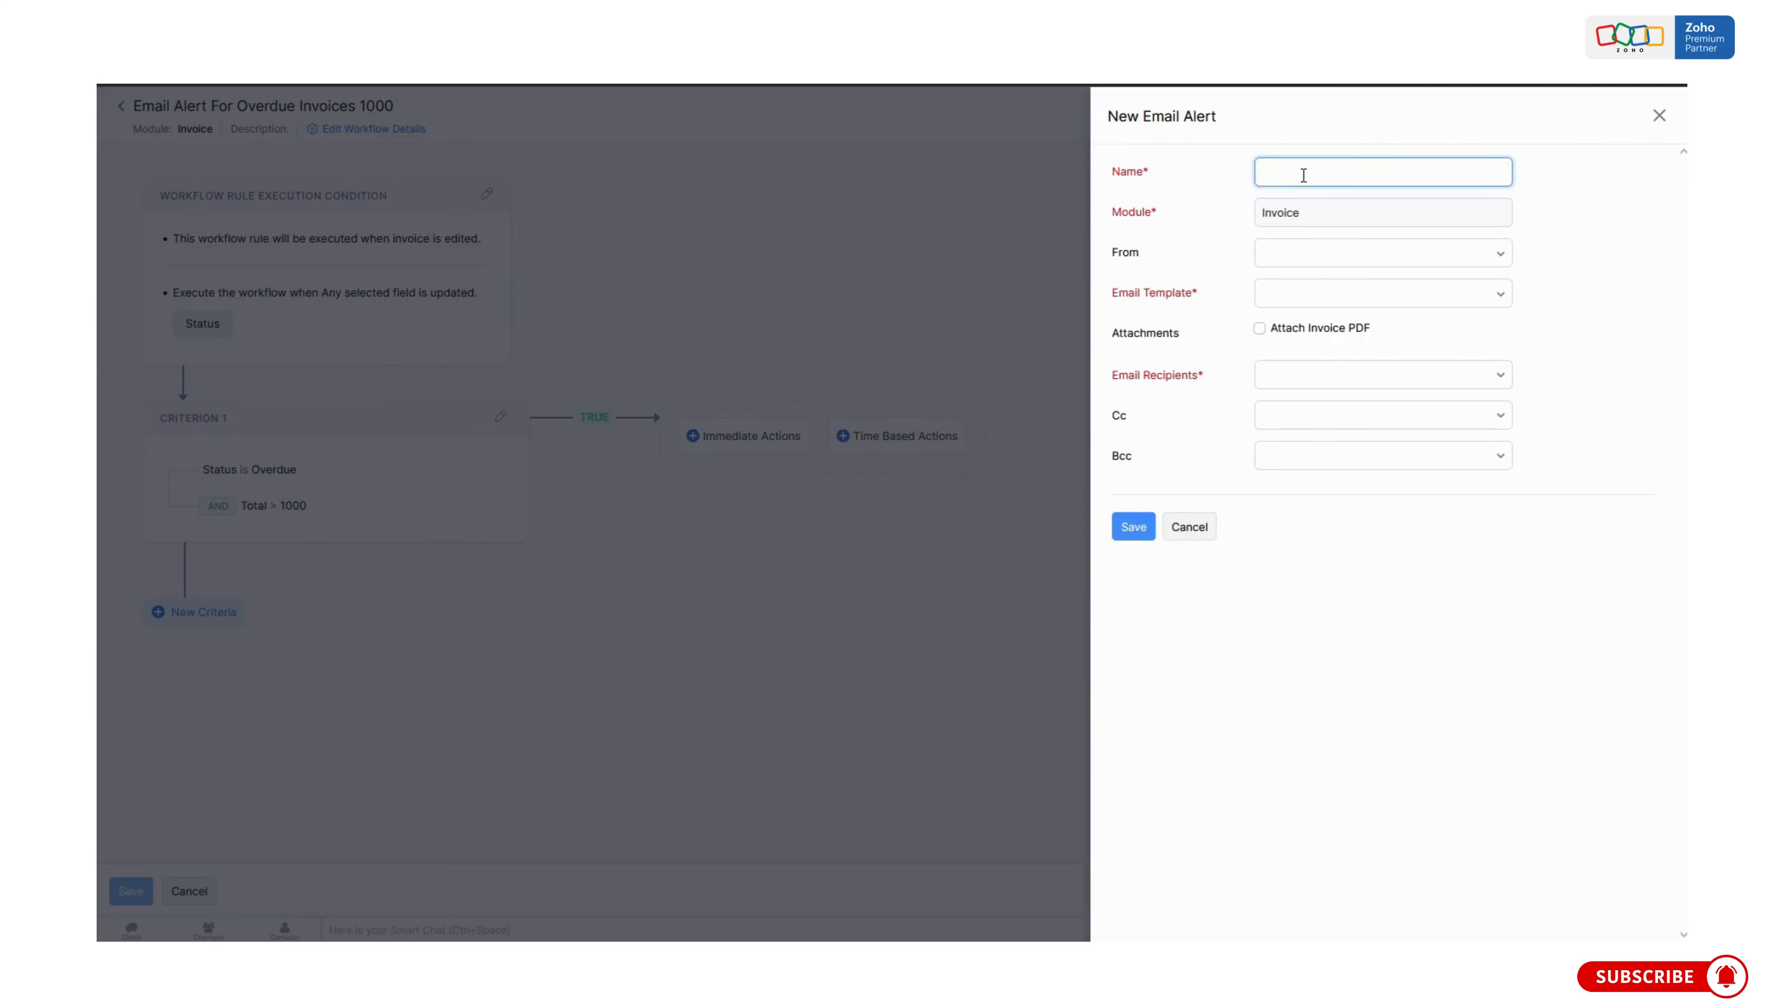
Name the email alert Overdue Invoice Alert, with user1 as the sender and Default as the email template.
{"action": "type", "text": "Overdue Invoice Alert"}
{"action": "left_click", "coordinate": [1308, 253]}
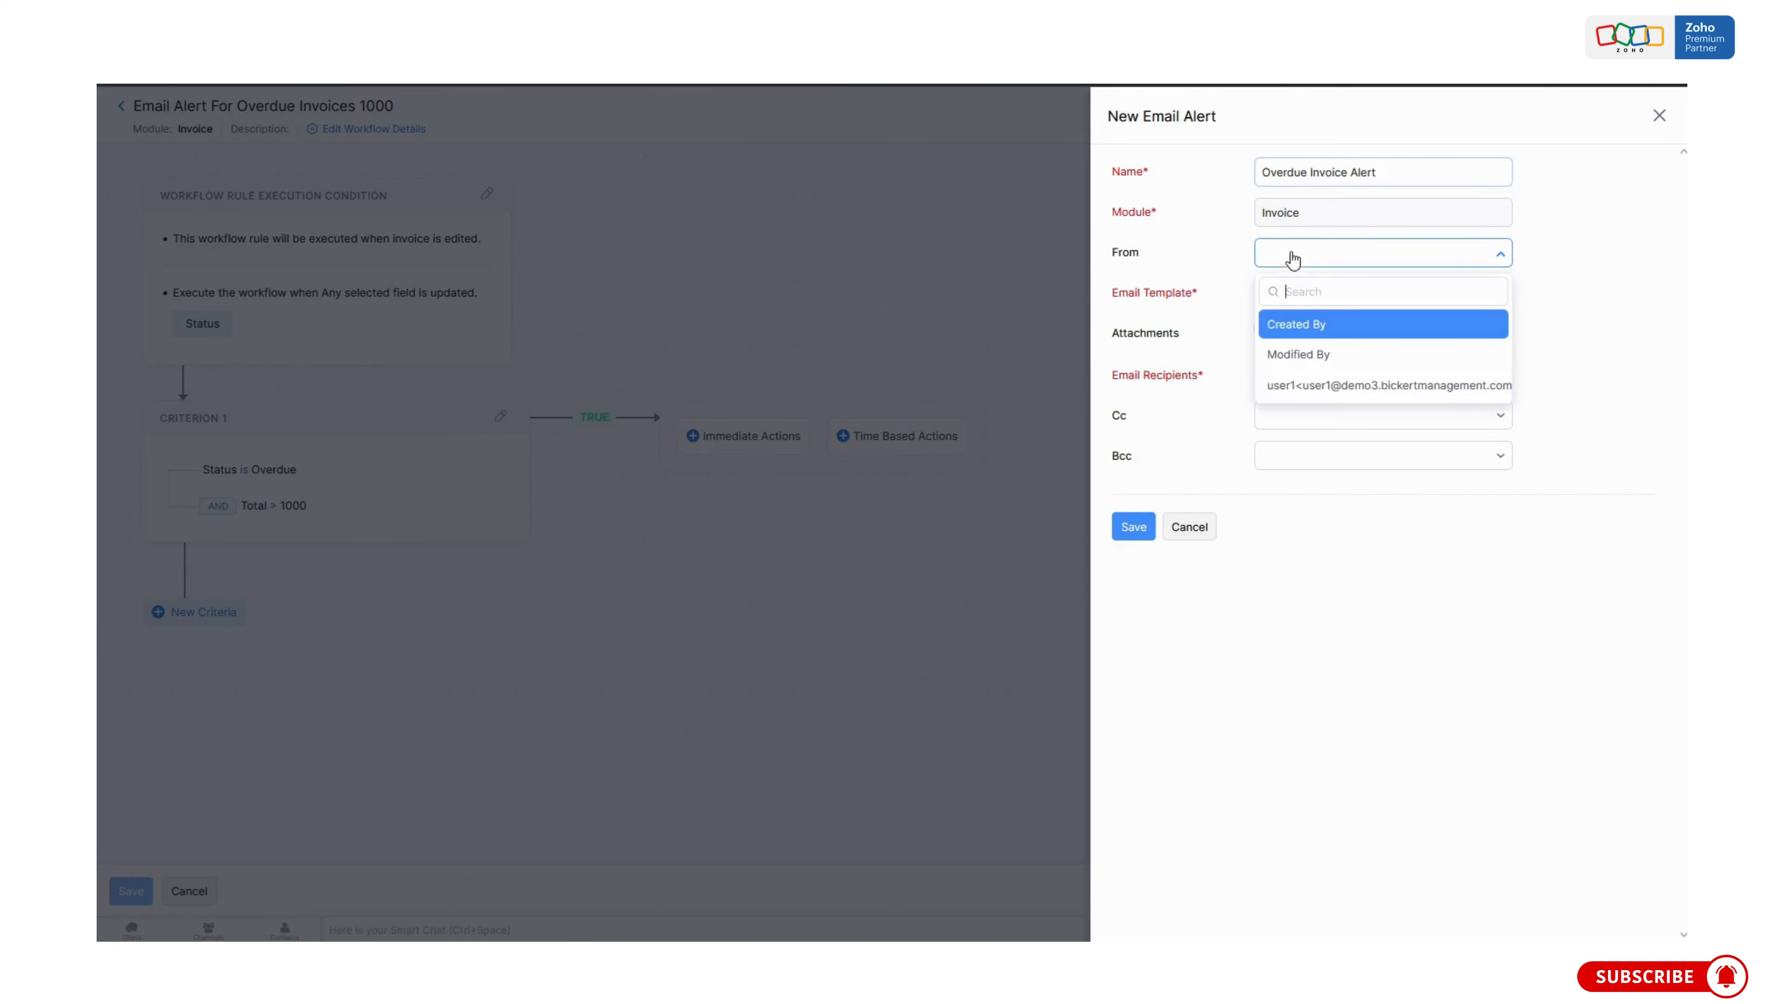
{"action": "left_click", "coordinate": [1314, 386]}
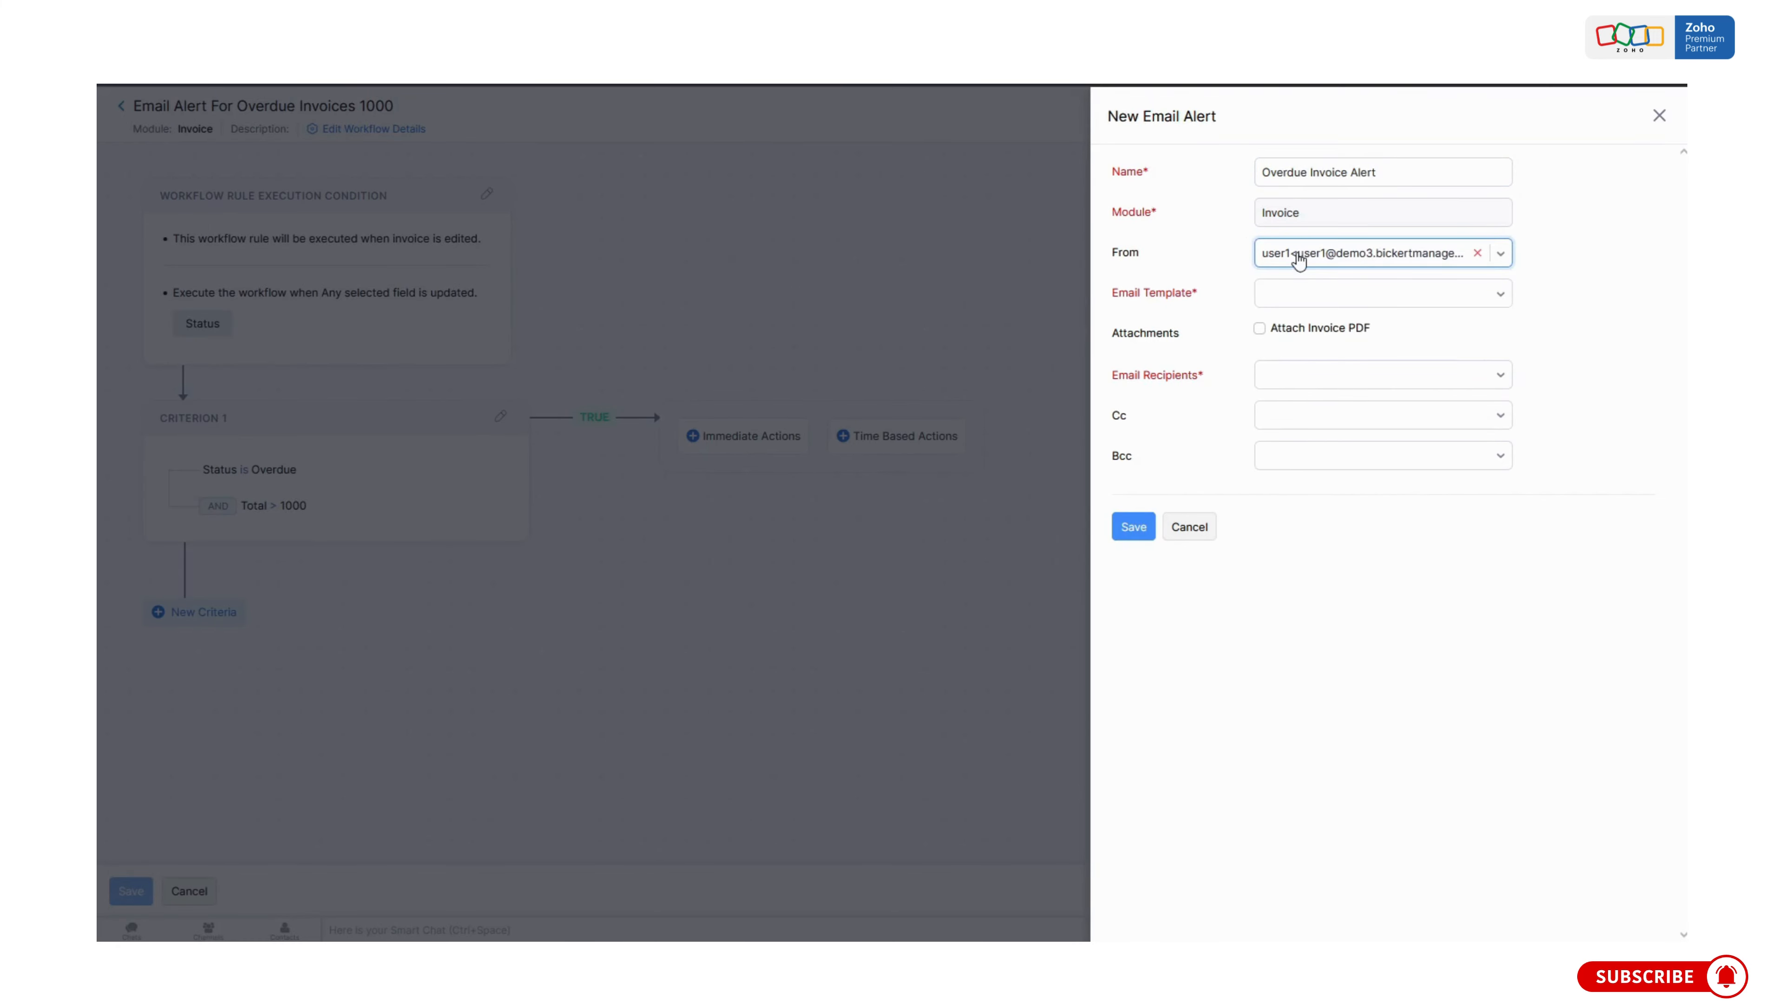
{"action": "left_click", "coordinate": [1289, 290]}
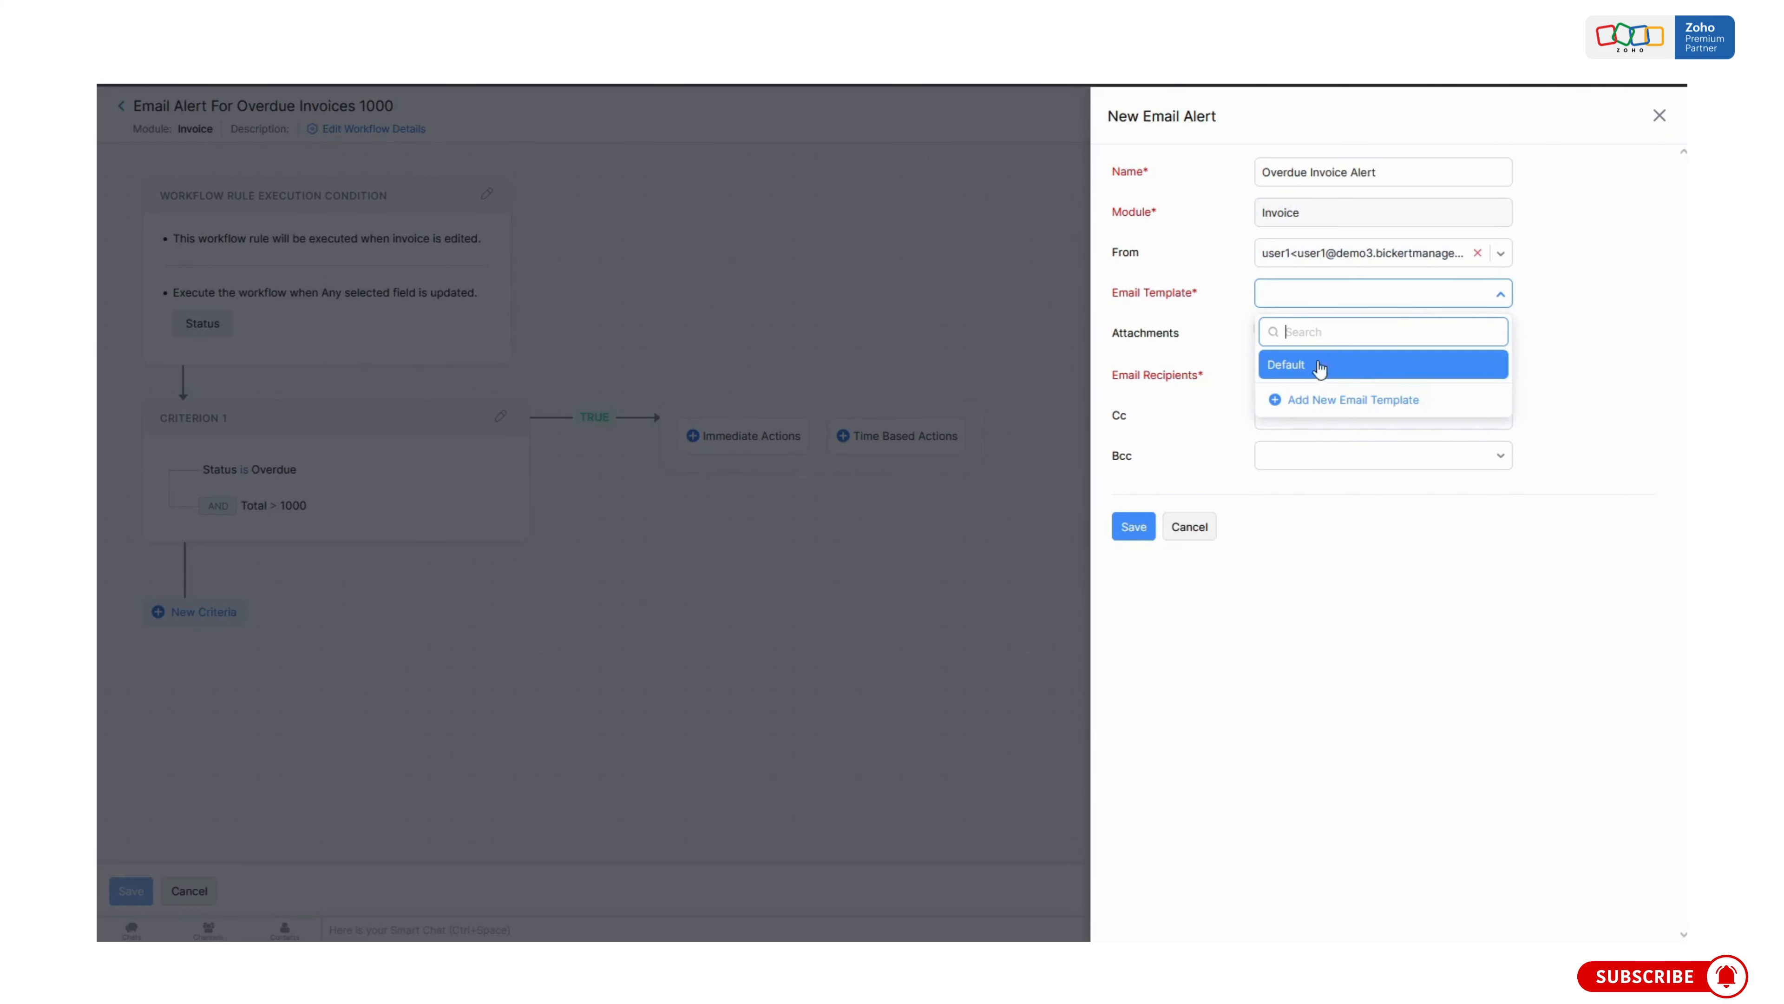
{"action": "left_click", "coordinate": [1298, 368]}
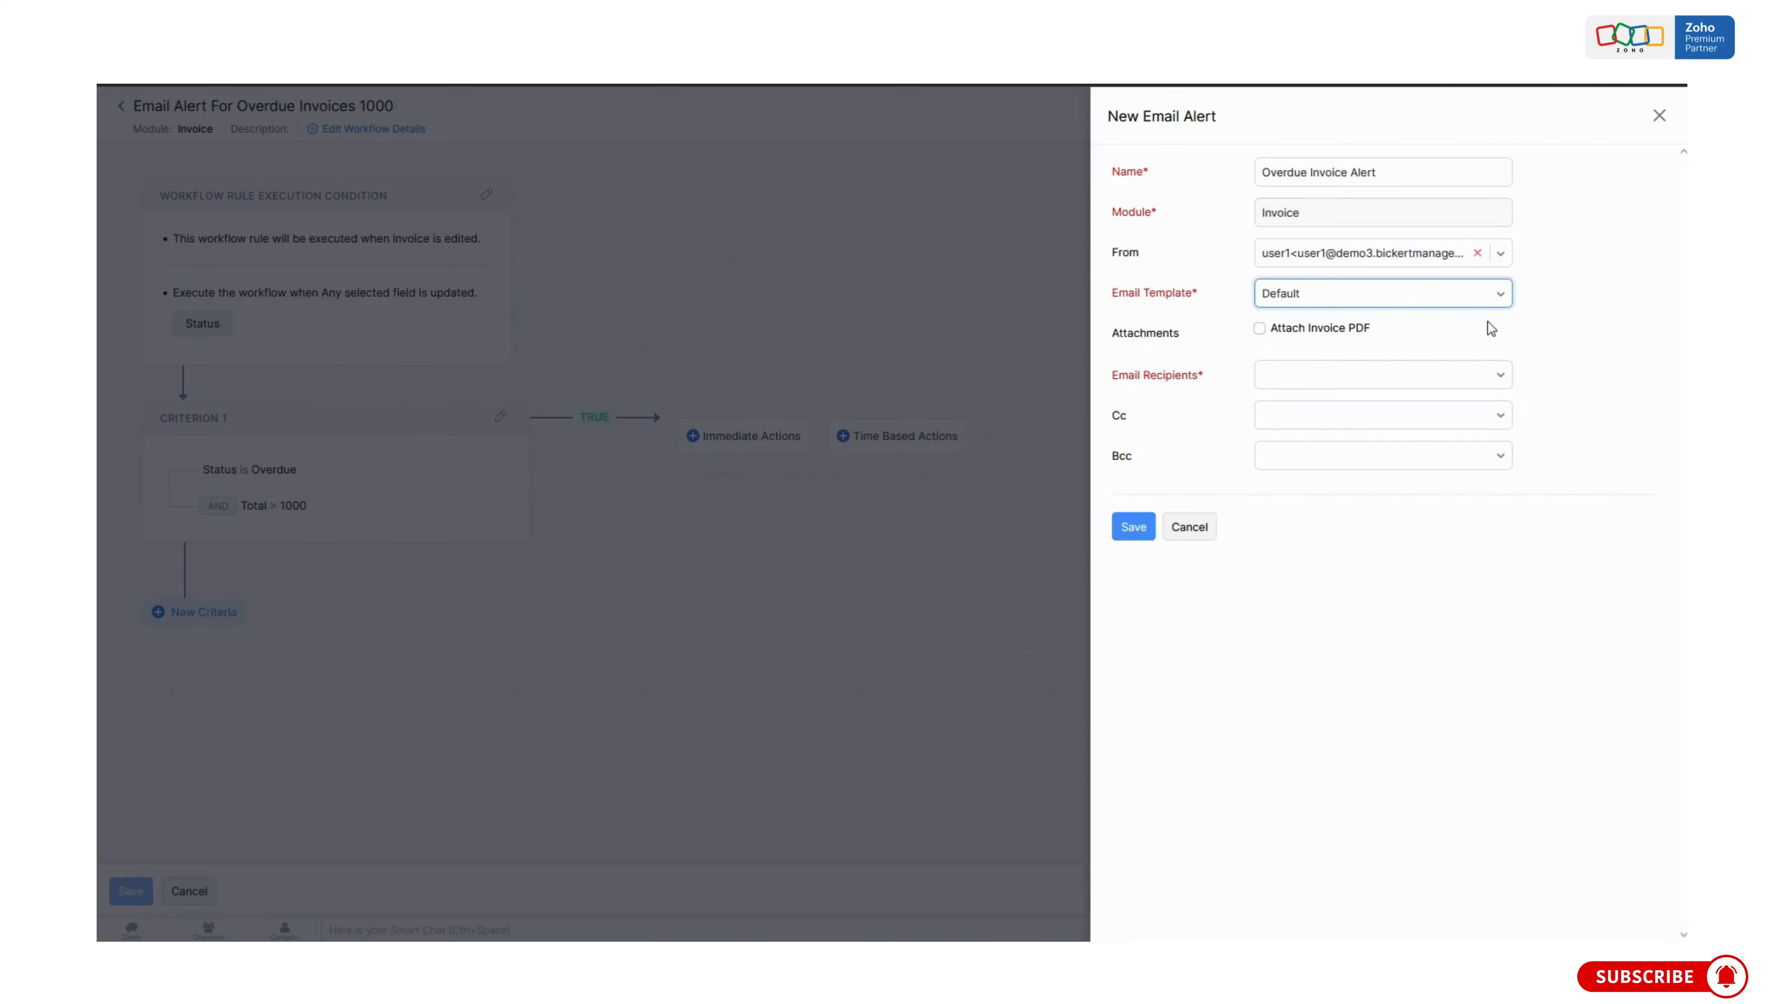
Set user1 as the alert's only email recipient, leaving out Contact Email.
{"action": "left_click", "coordinate": [1426, 377]}
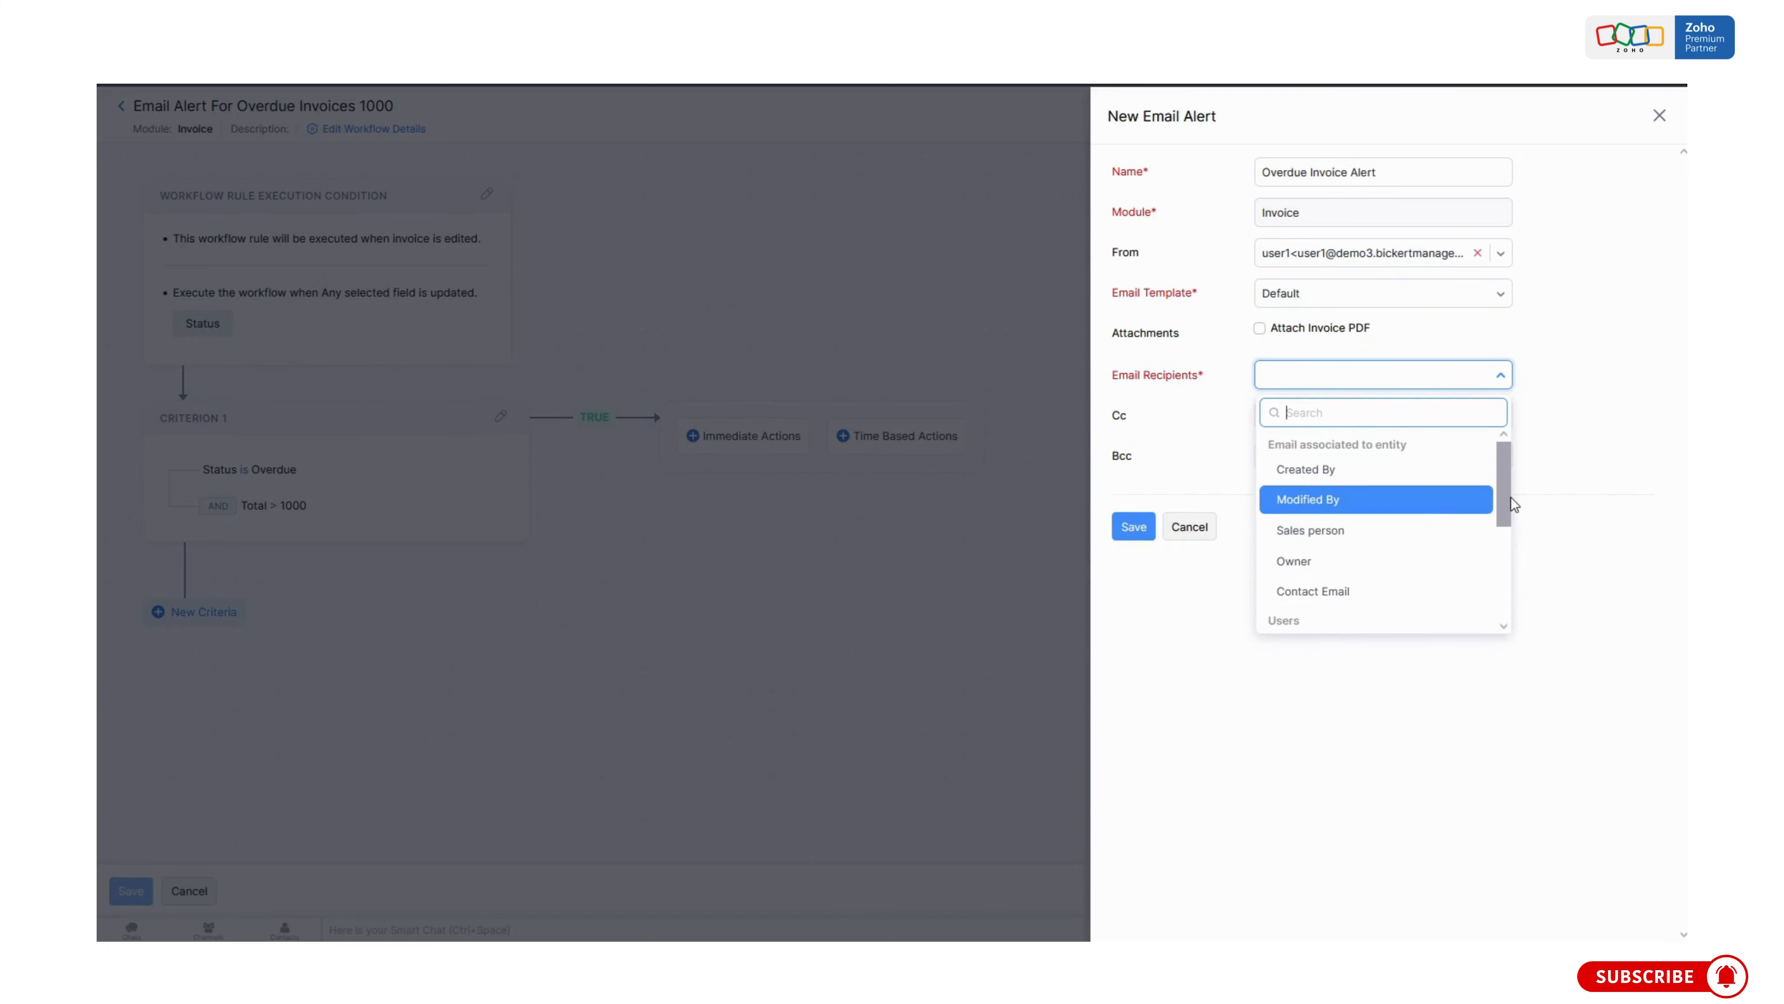
{"action": "scroll", "coordinate": [1475, 534], "scroll_direction": "down", "scroll_amount": 2}
{"action": "left_click", "coordinate": [1382, 558]}
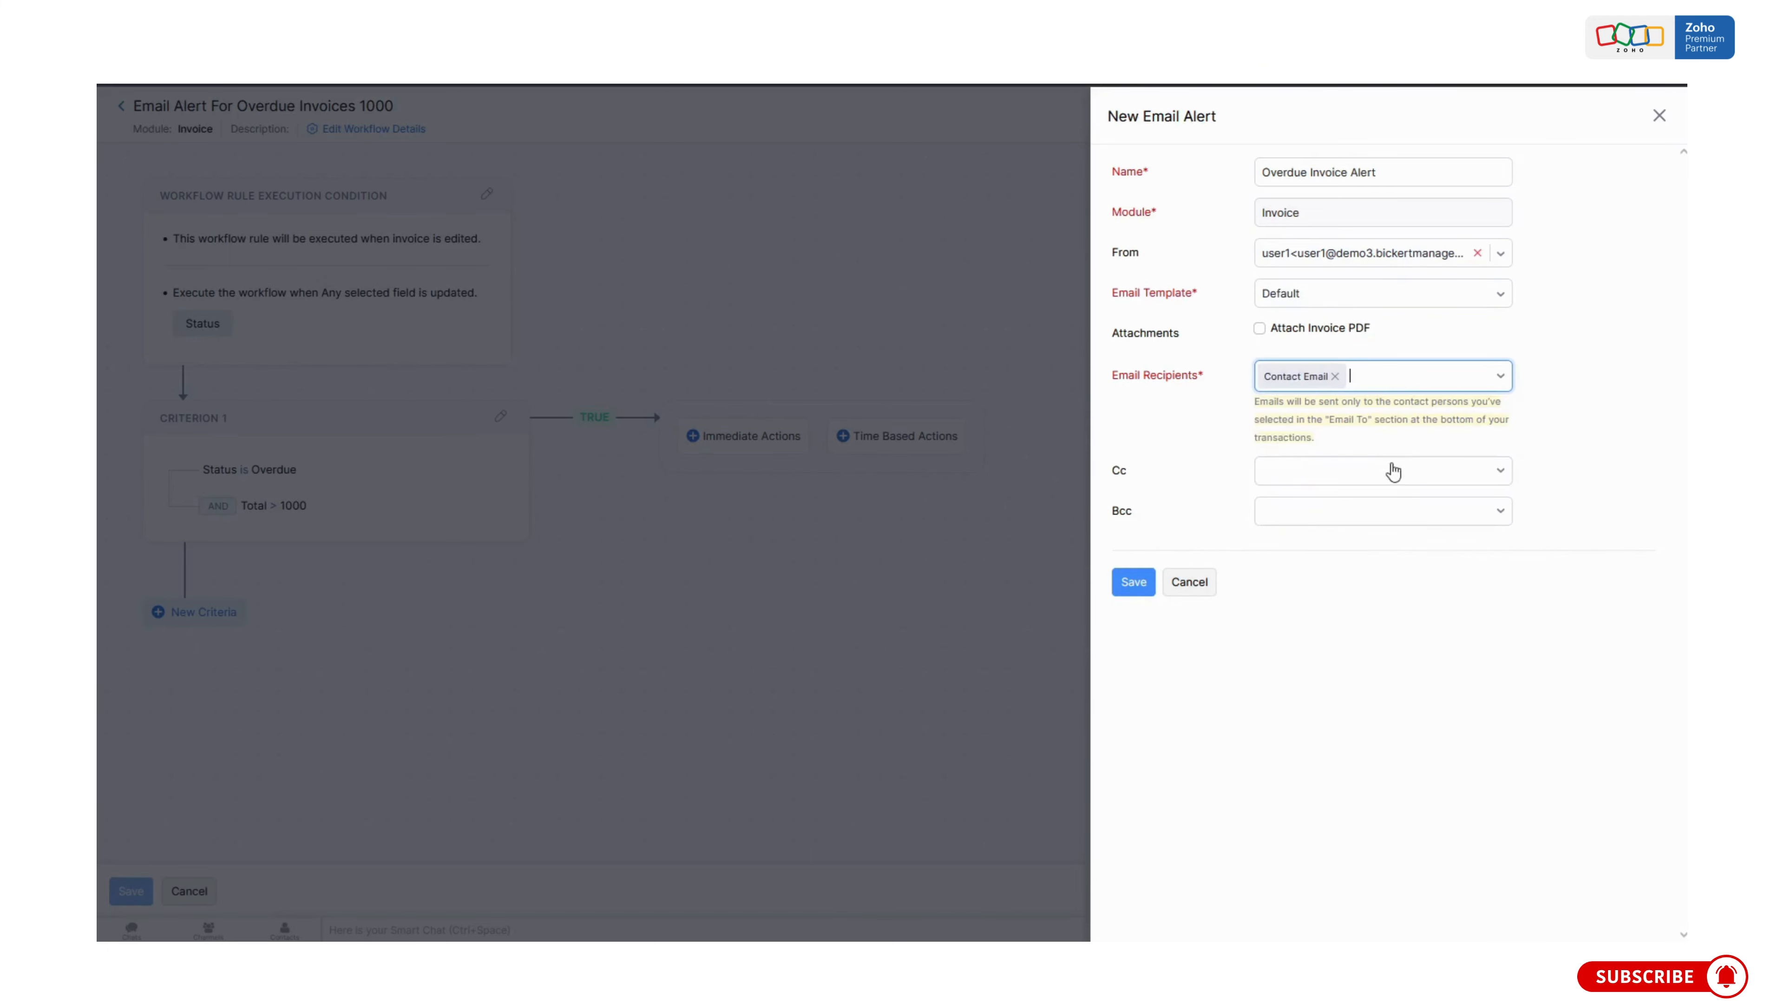
{"action": "left_click", "coordinate": [1405, 394]}
{"action": "scroll", "coordinate": [1387, 556], "scroll_direction": "down", "scroll_amount": 2}
{"action": "left_click", "coordinate": [1375, 616]}
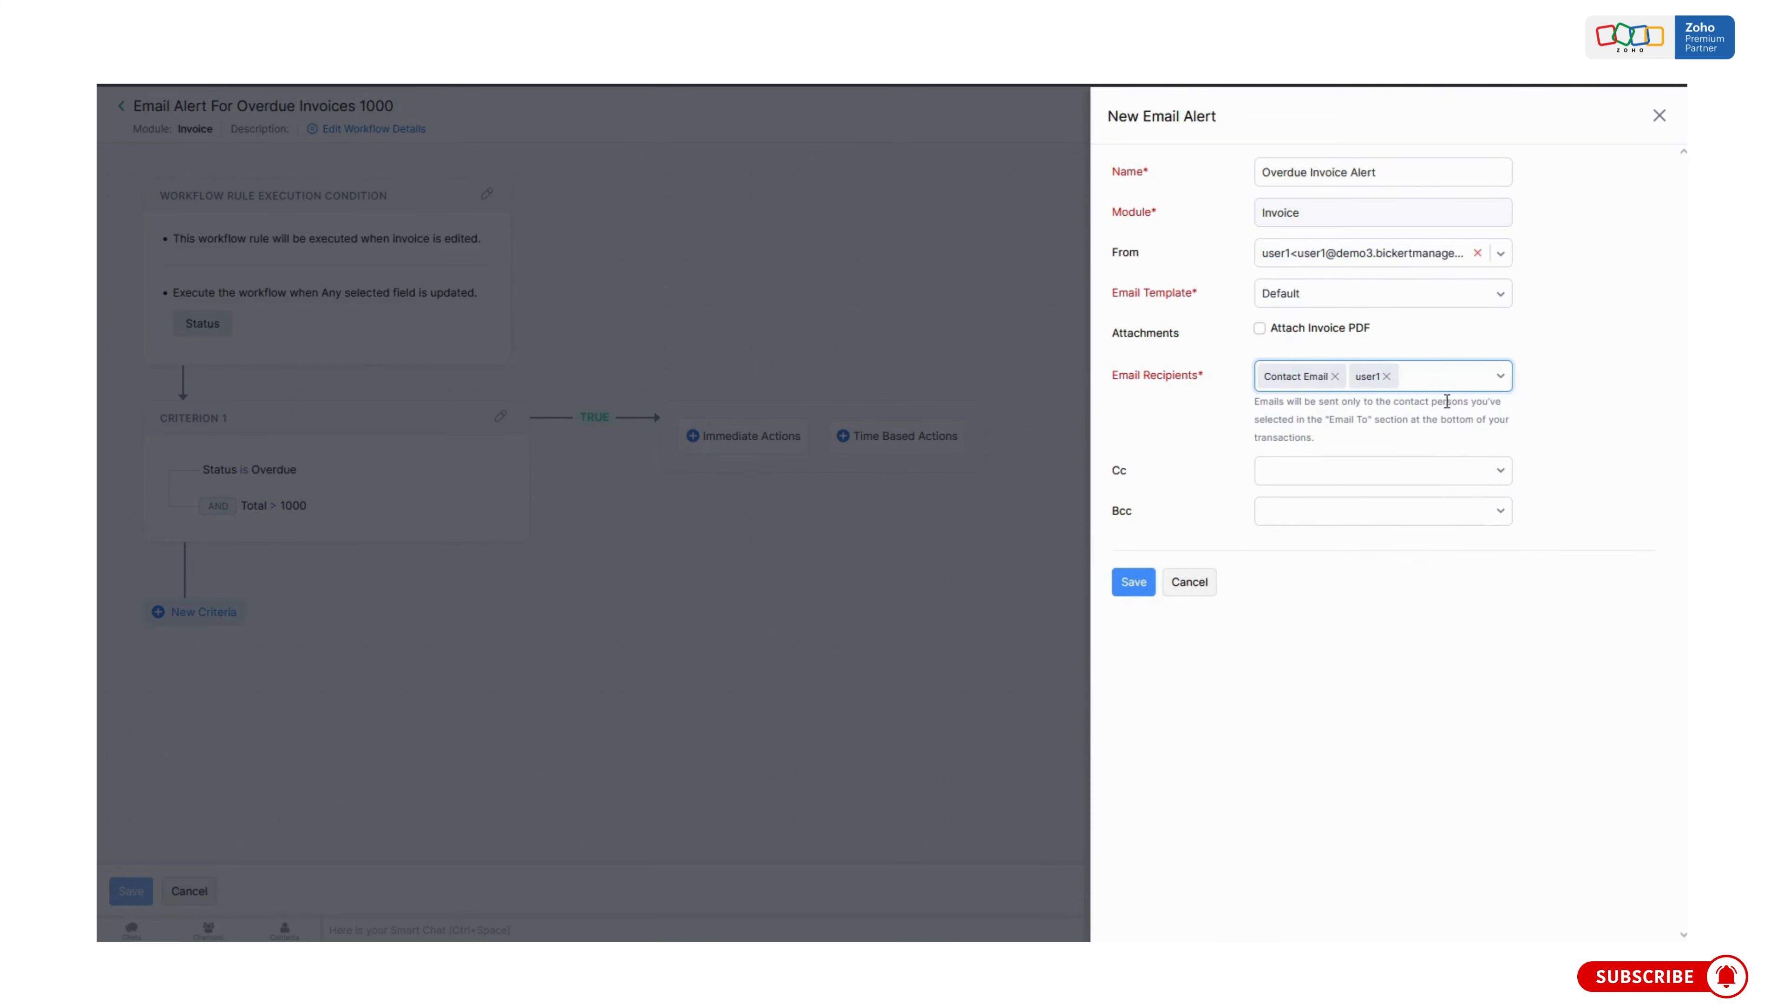
{"action": "left_click", "coordinate": [1334, 380]}
{"action": "left_click", "coordinate": [1587, 405]}
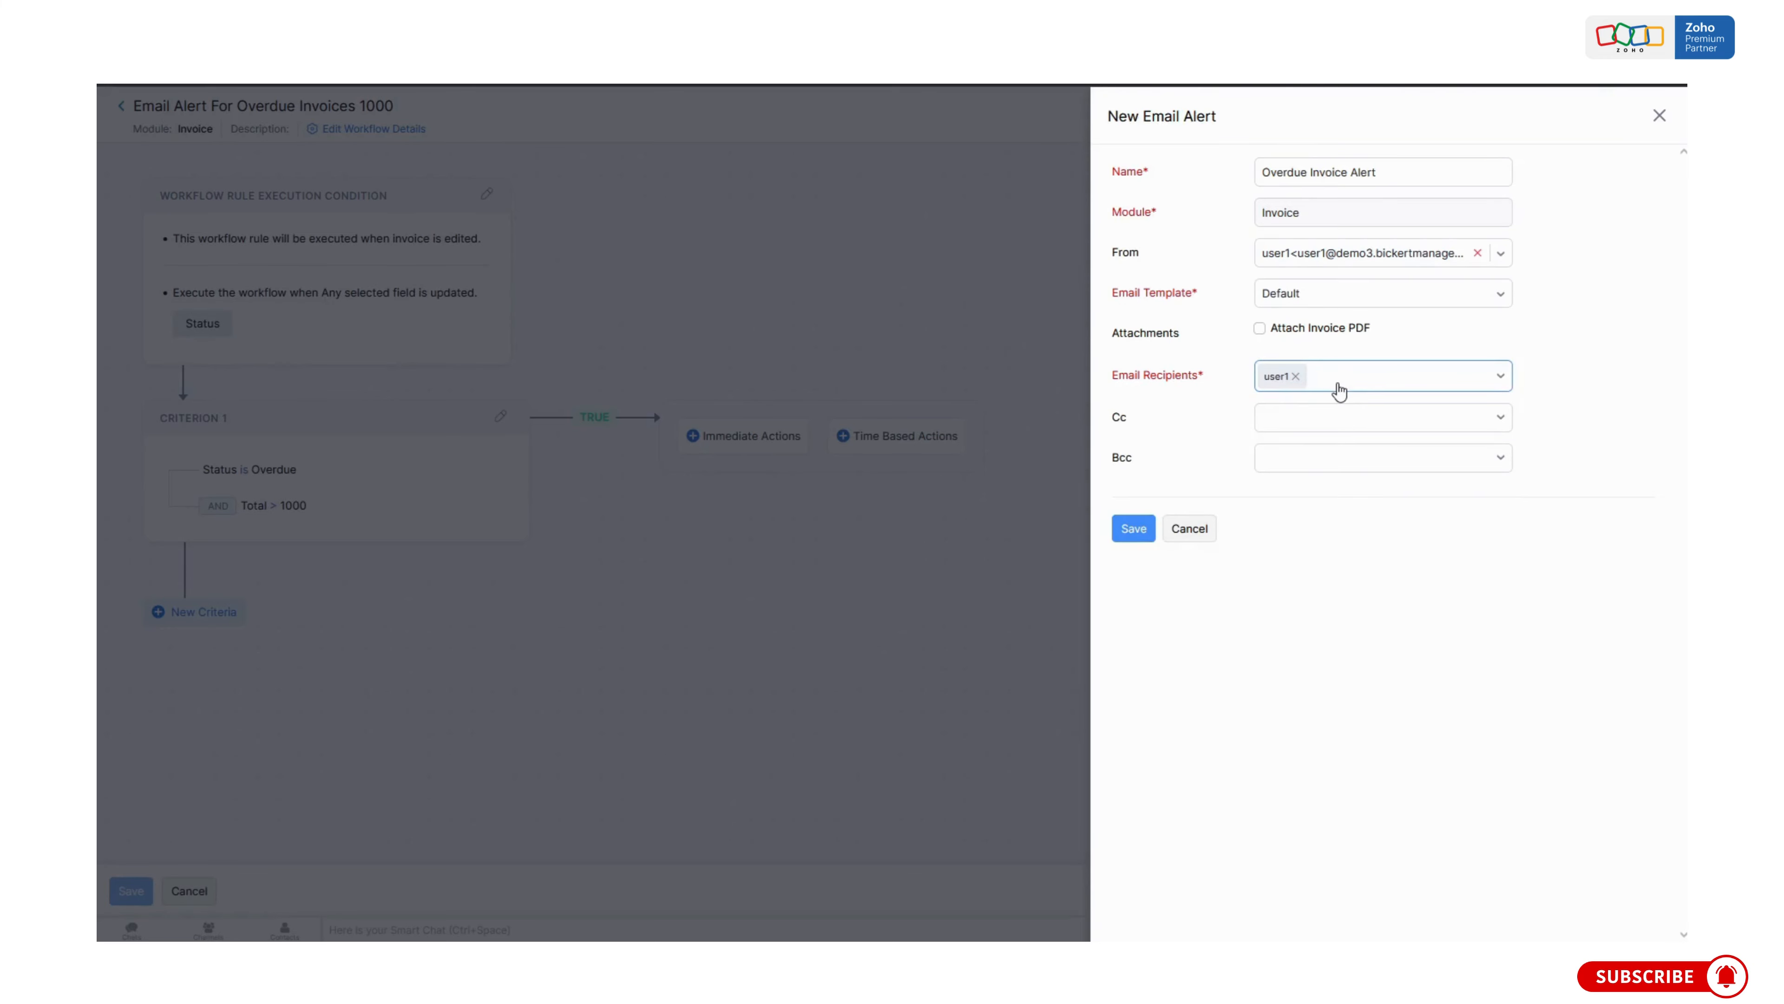
Associate the completed email alert with Criterion 1 and save the workflow rule.
{"action": "left_click", "coordinate": [1133, 529]}
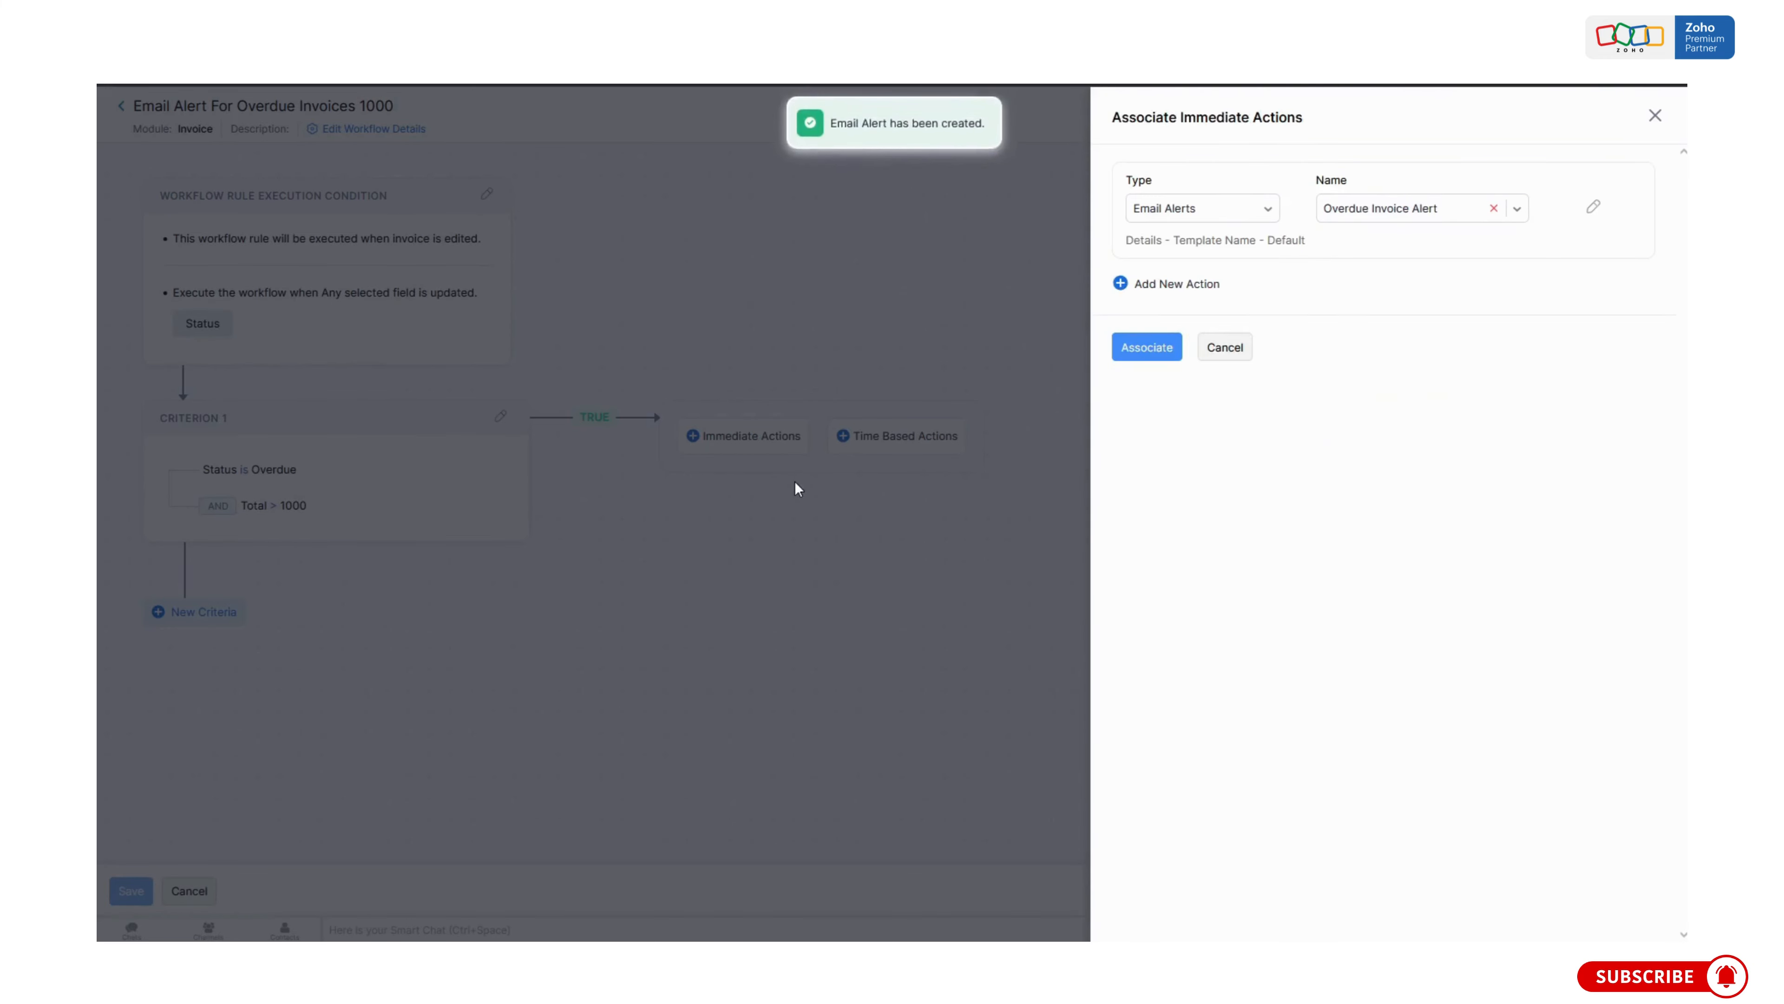
{"action": "left_click", "coordinate": [1152, 347]}
{"action": "left_click", "coordinate": [130, 890]}
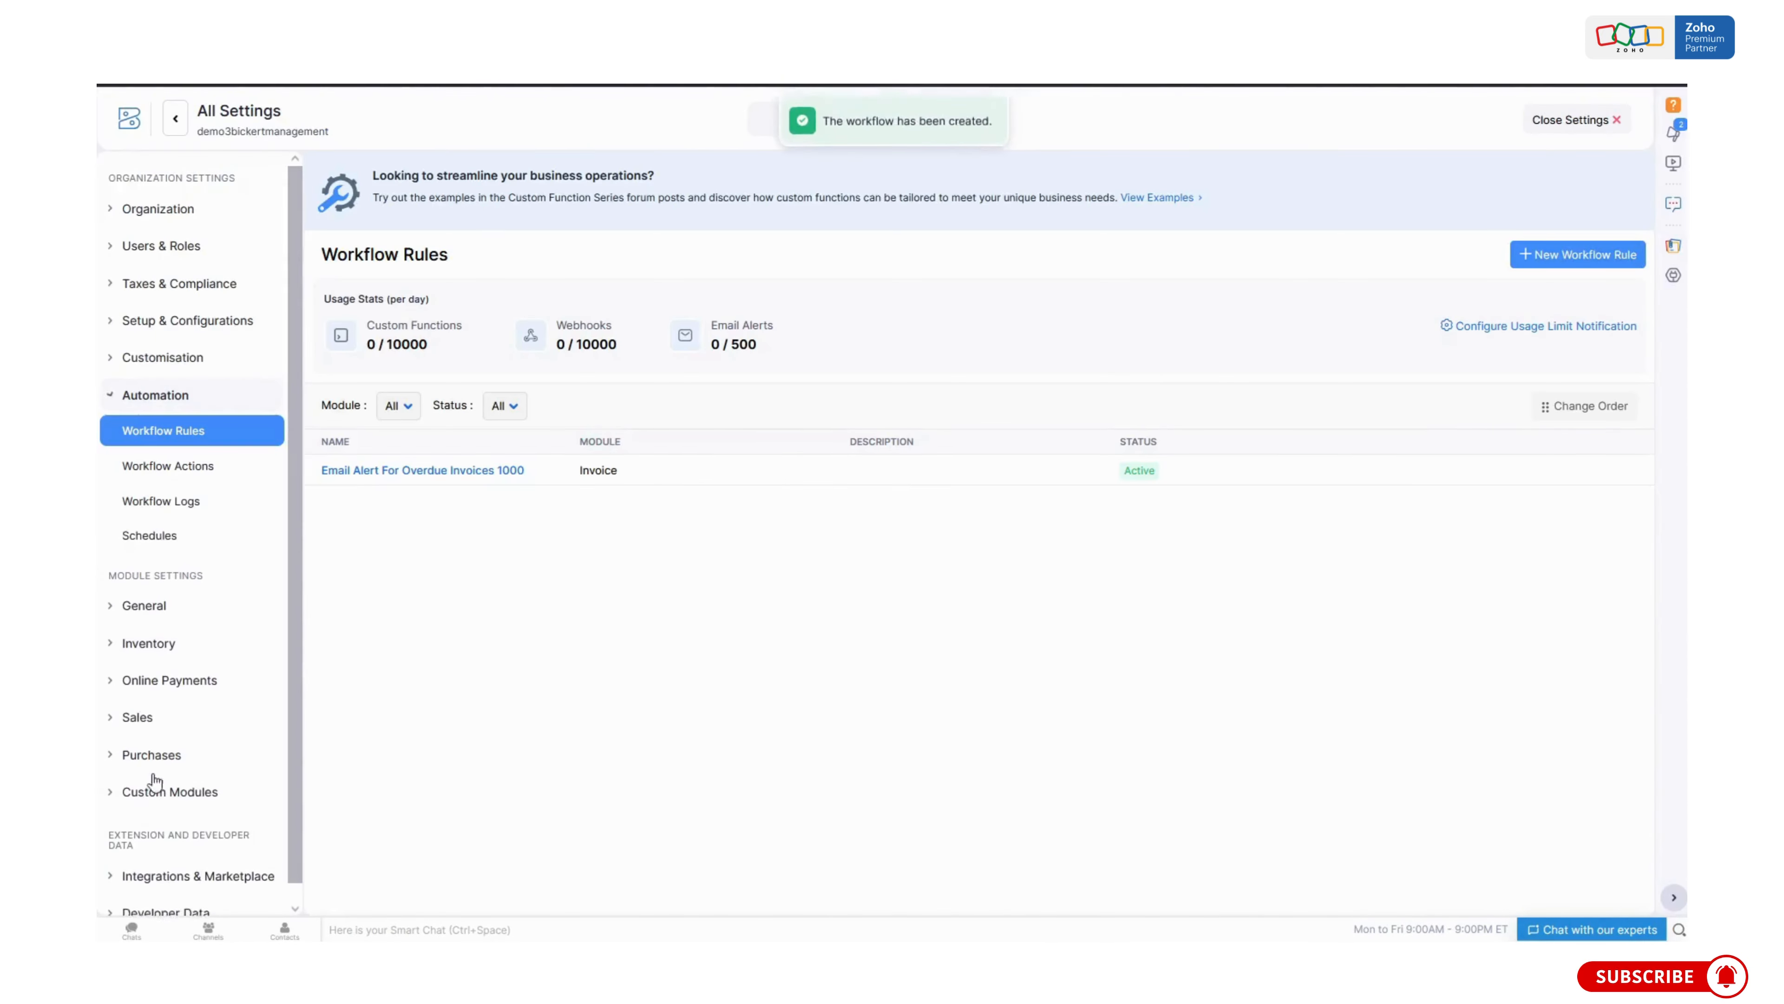
Review the conditions and actions of the Email Alert For Overdue Invoices 1000 rule and return to the rules list.
{"action": "left_click", "coordinate": [395, 472]}
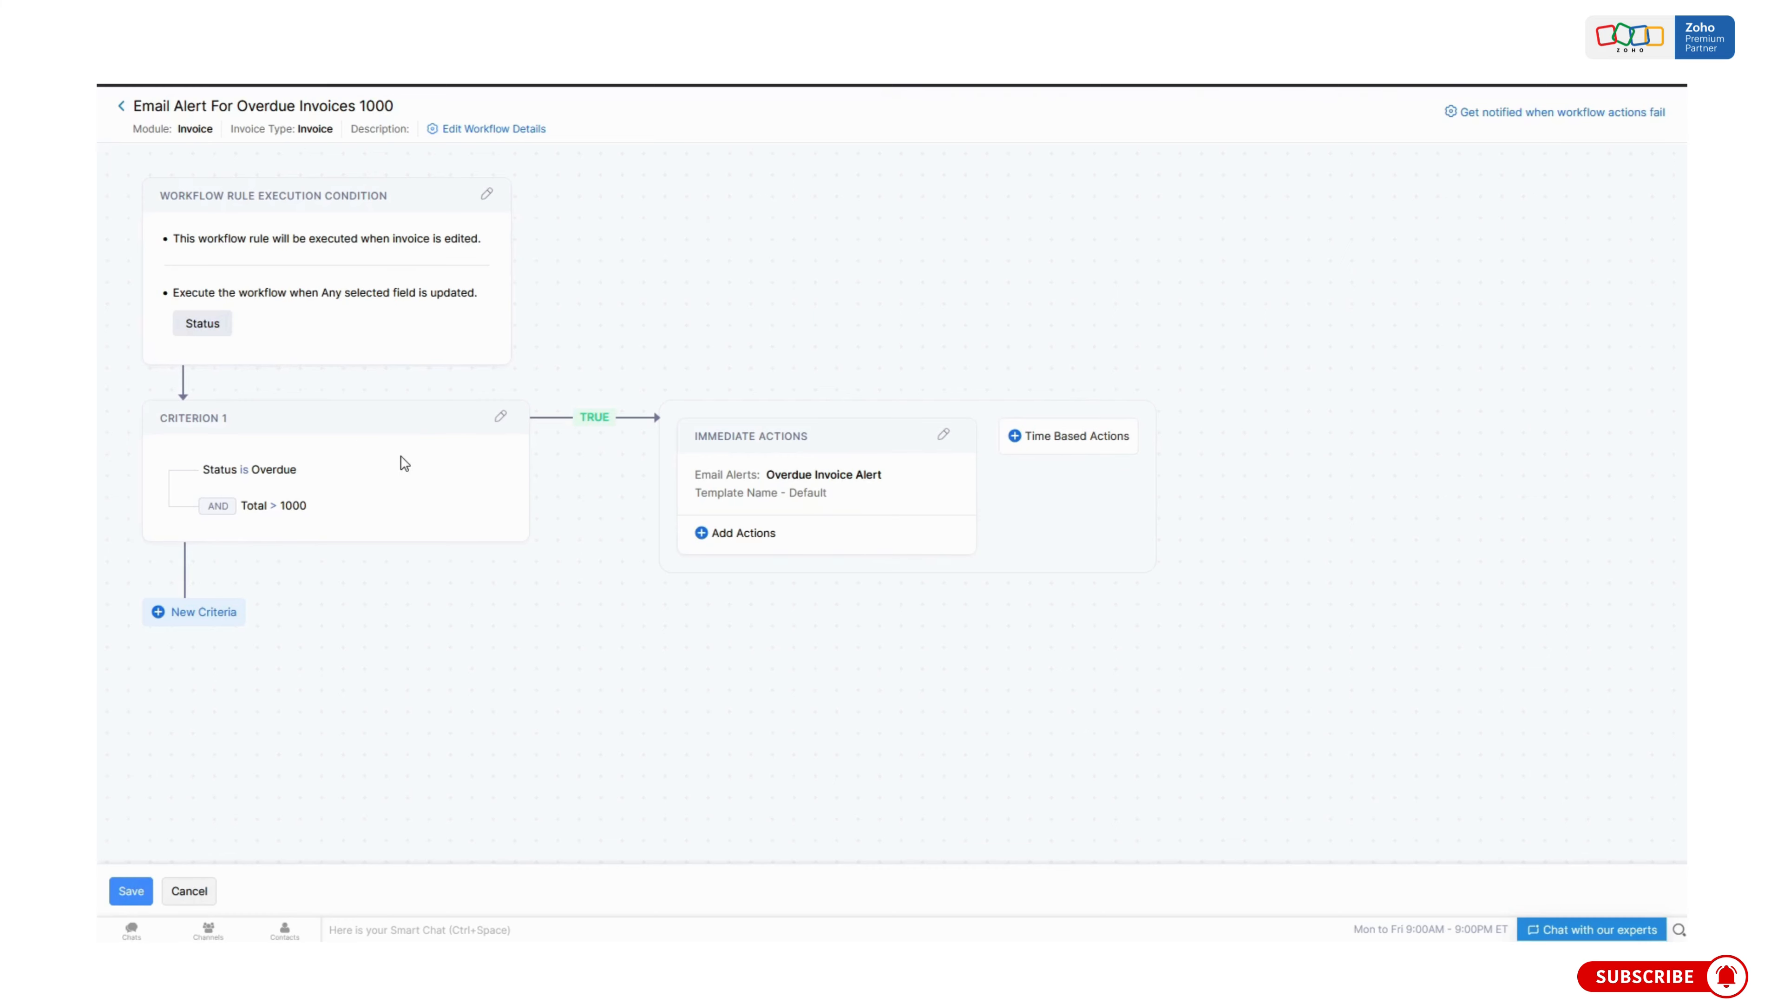
{"action": "left_click", "coordinate": [123, 891]}
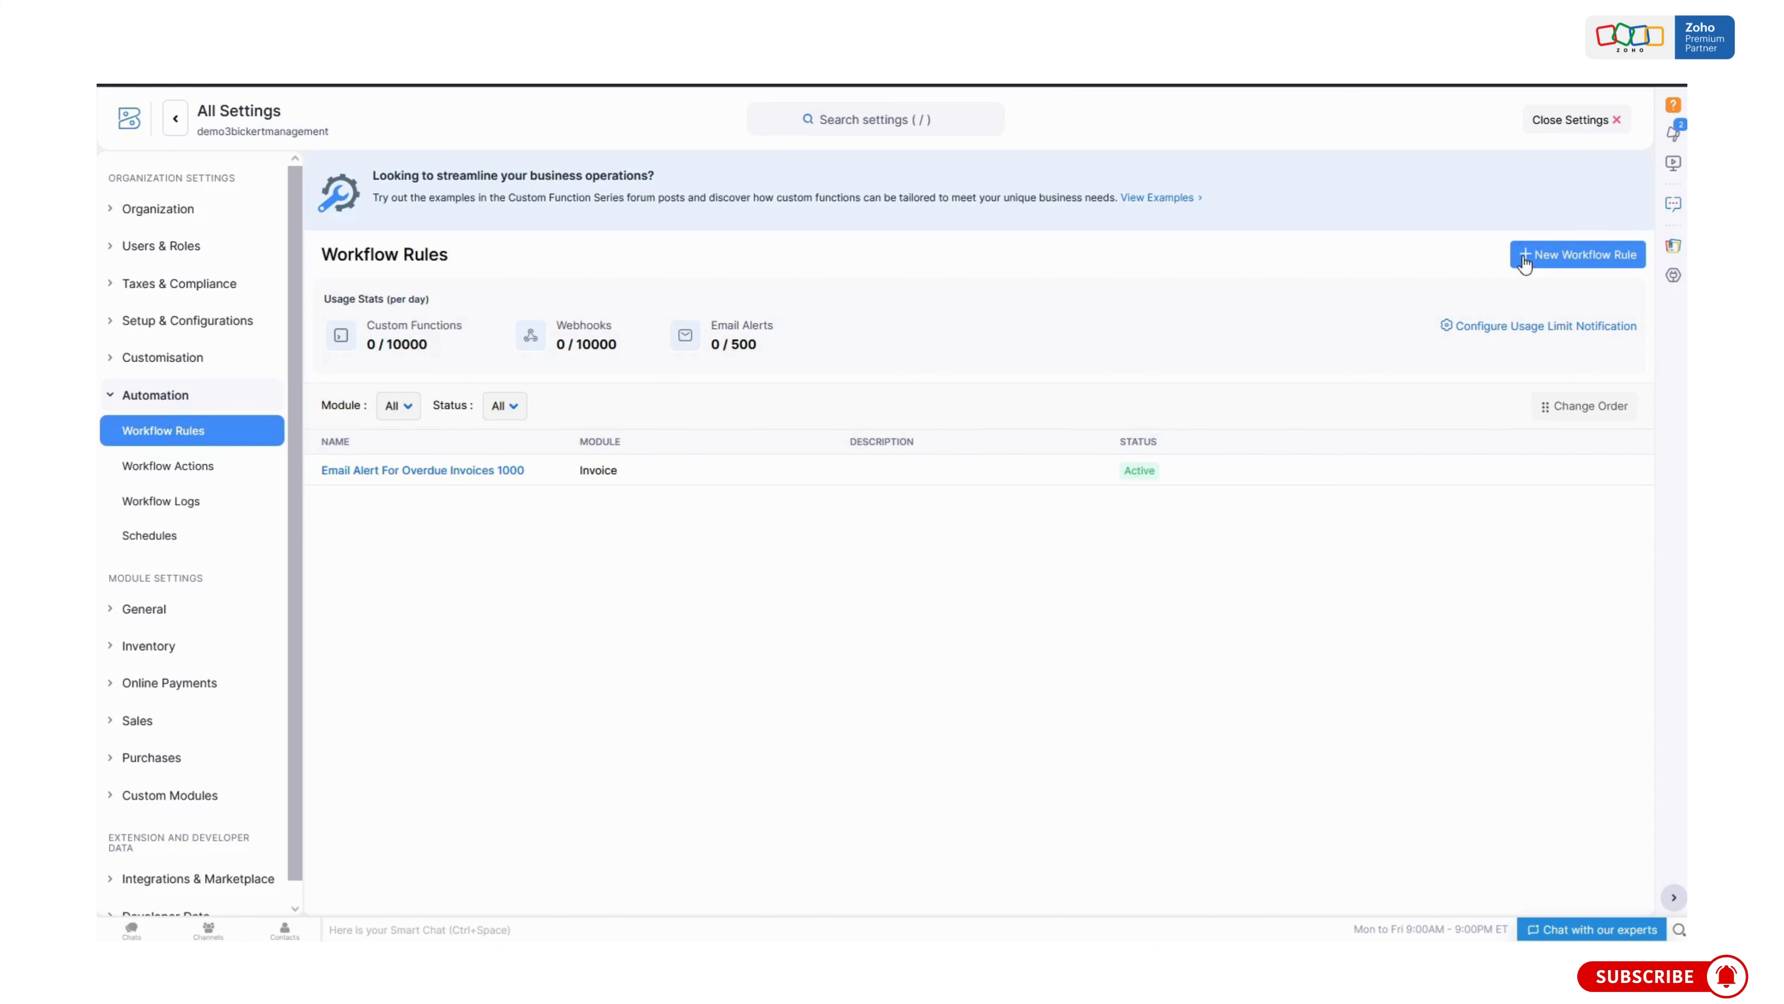
Create a new workflow rule named Partially Paid Alert for the Invoice module.
{"action": "left_click", "coordinate": [1577, 258]}
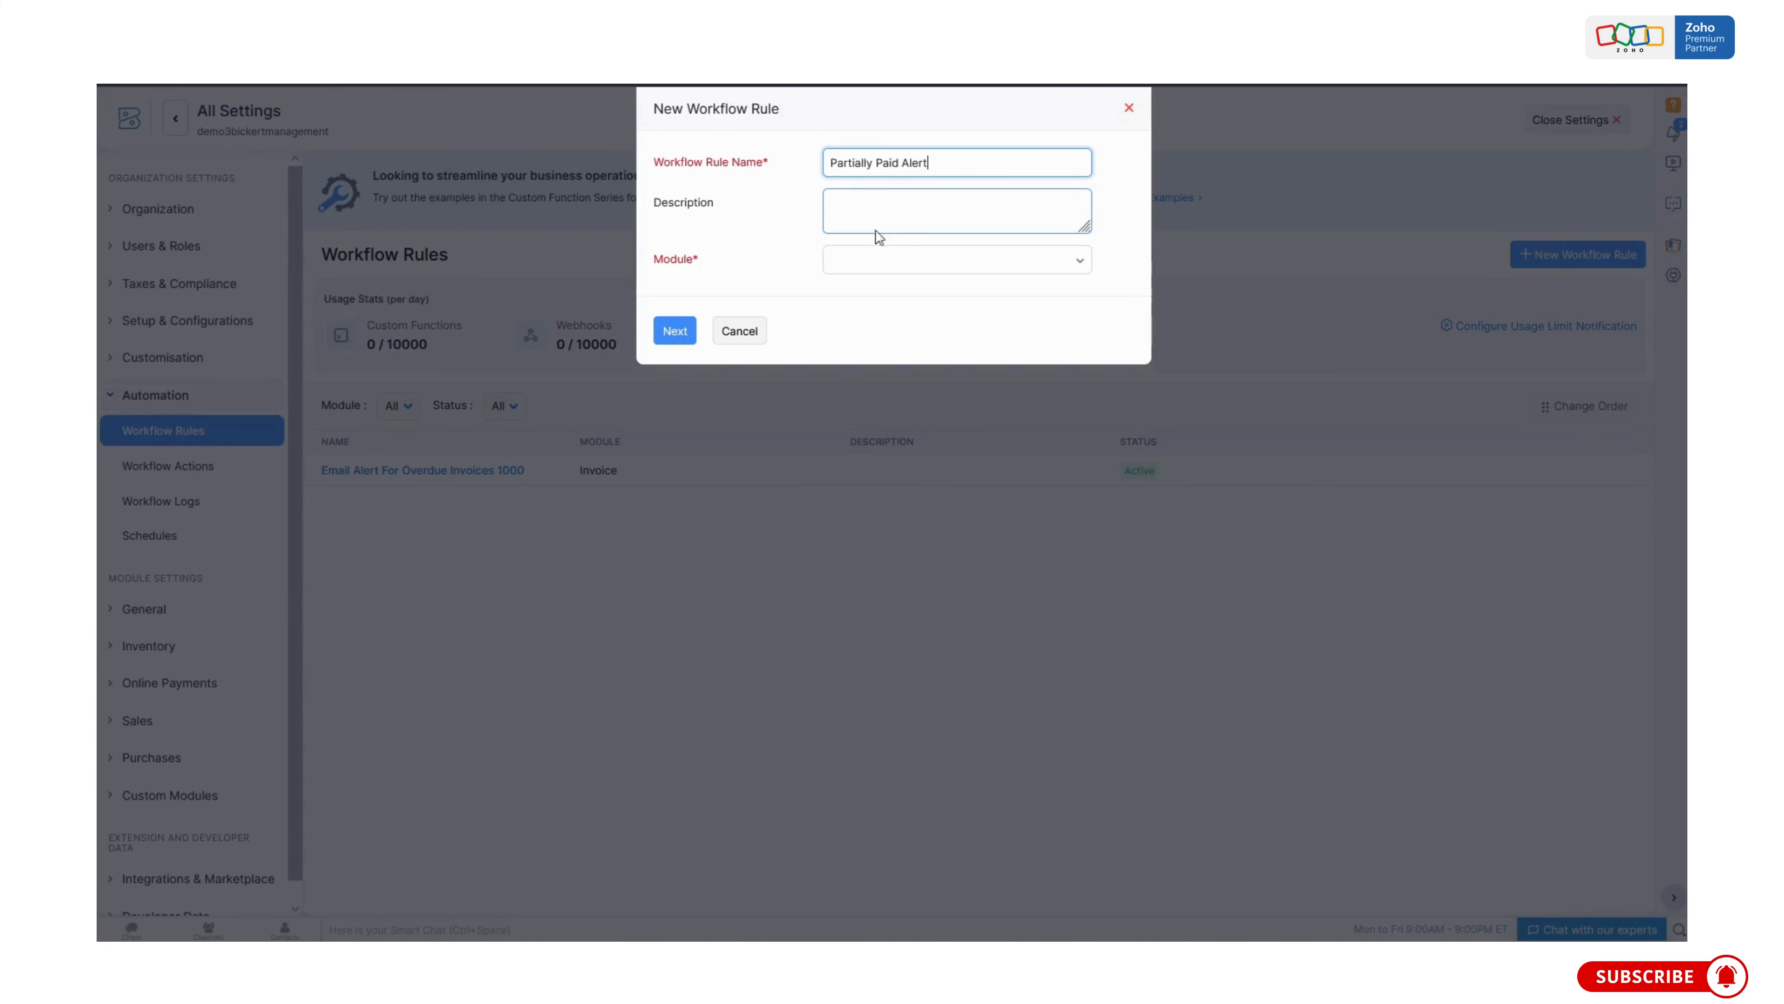
{"action": "left_click", "coordinate": [892, 259]}
{"action": "left_click", "coordinate": [913, 422]}
{"action": "left_click", "coordinate": [674, 330]}
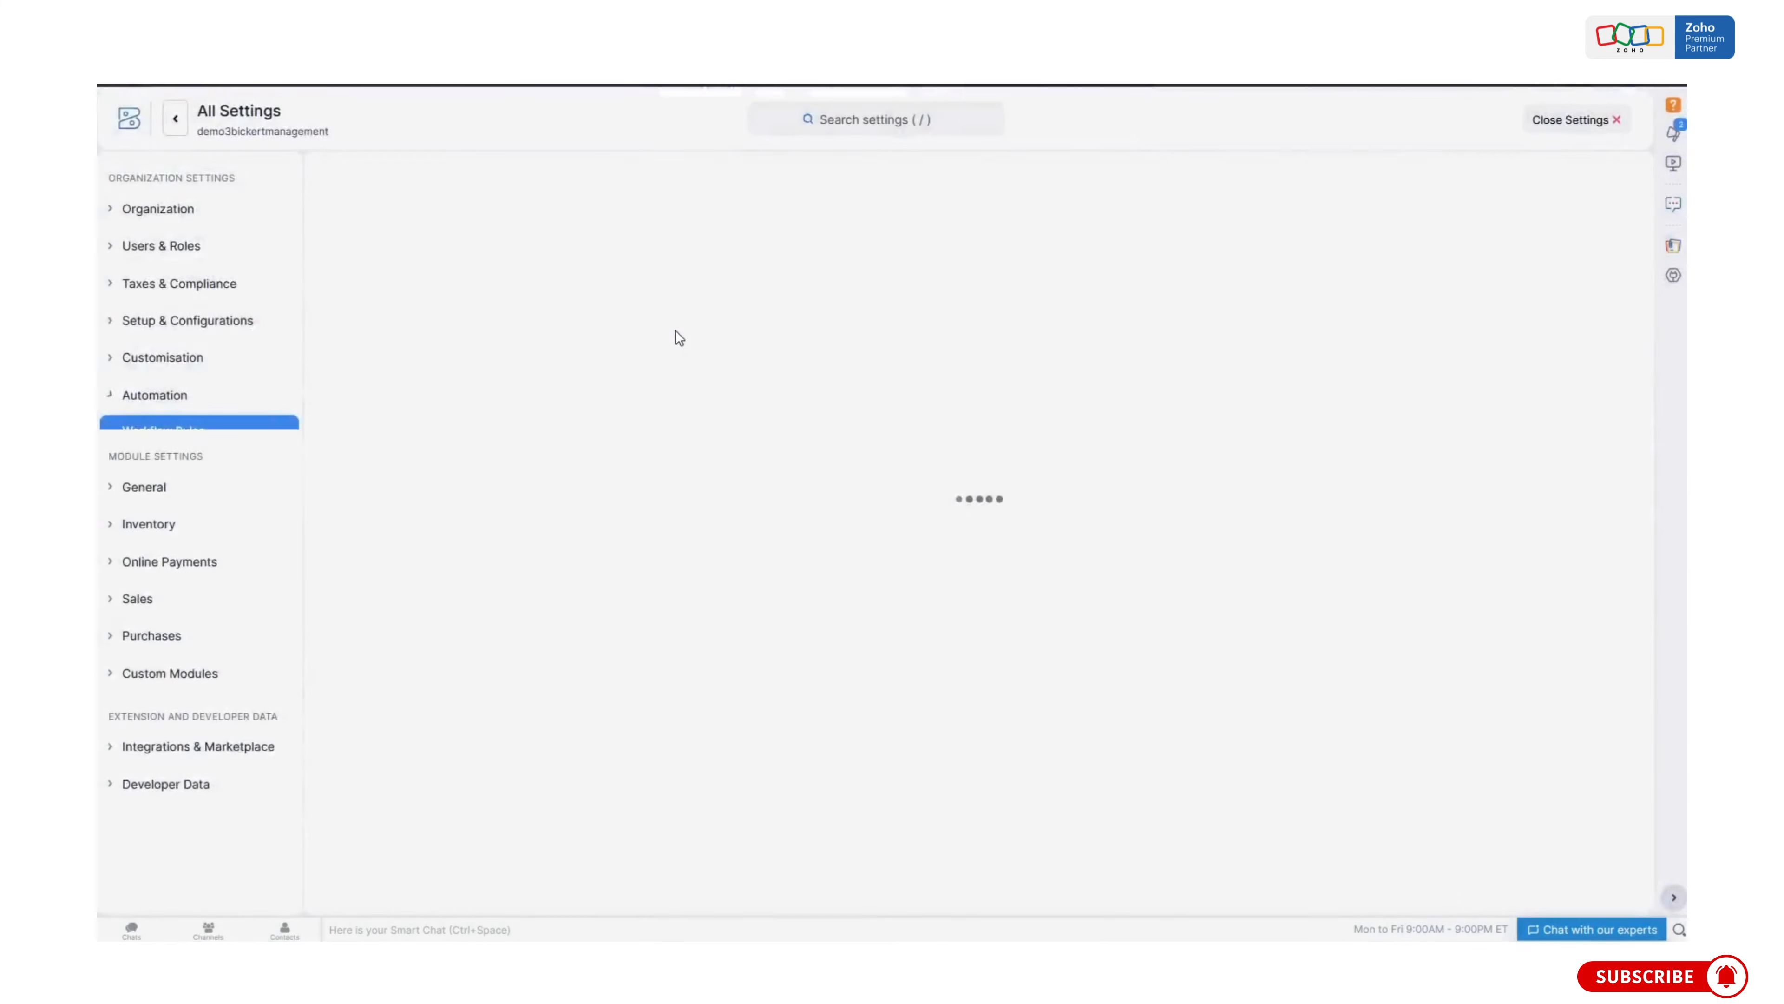
Set the Partially Paid Alert rule to the Event Based workflow type with the Edited action type.
{"action": "left_click", "coordinate": [678, 246]}
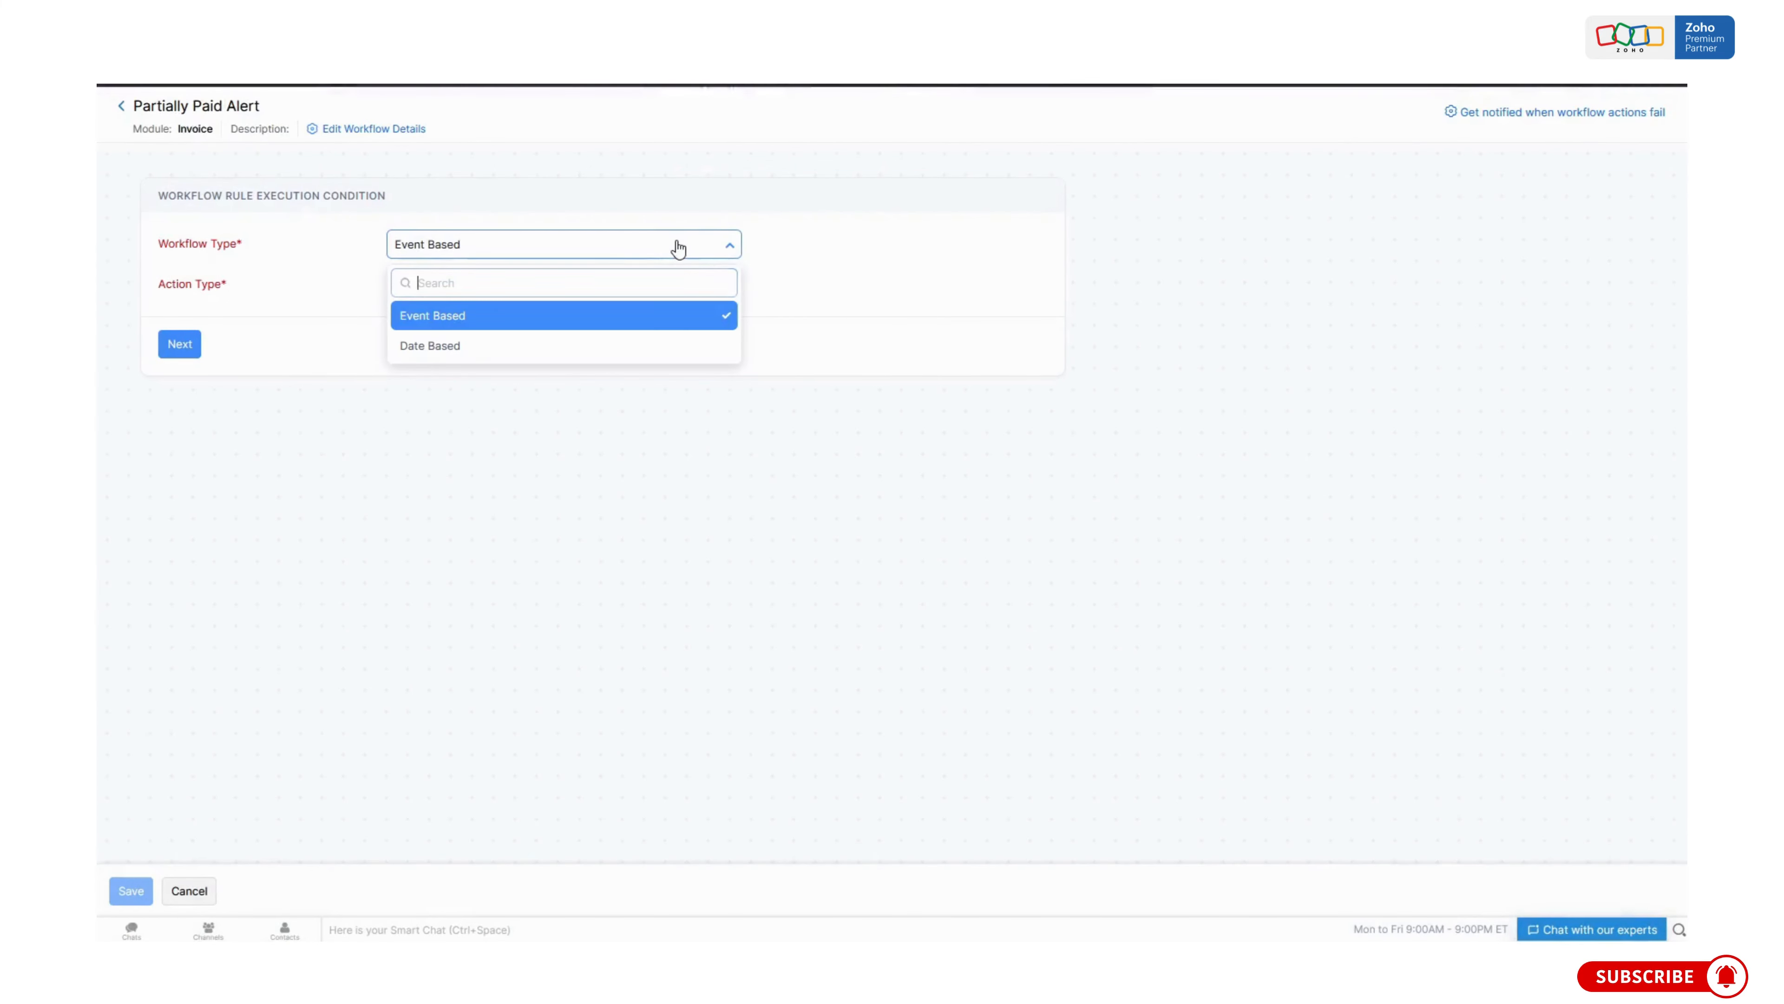
{"action": "left_click", "coordinate": [621, 318]}
{"action": "left_click", "coordinate": [442, 290]}
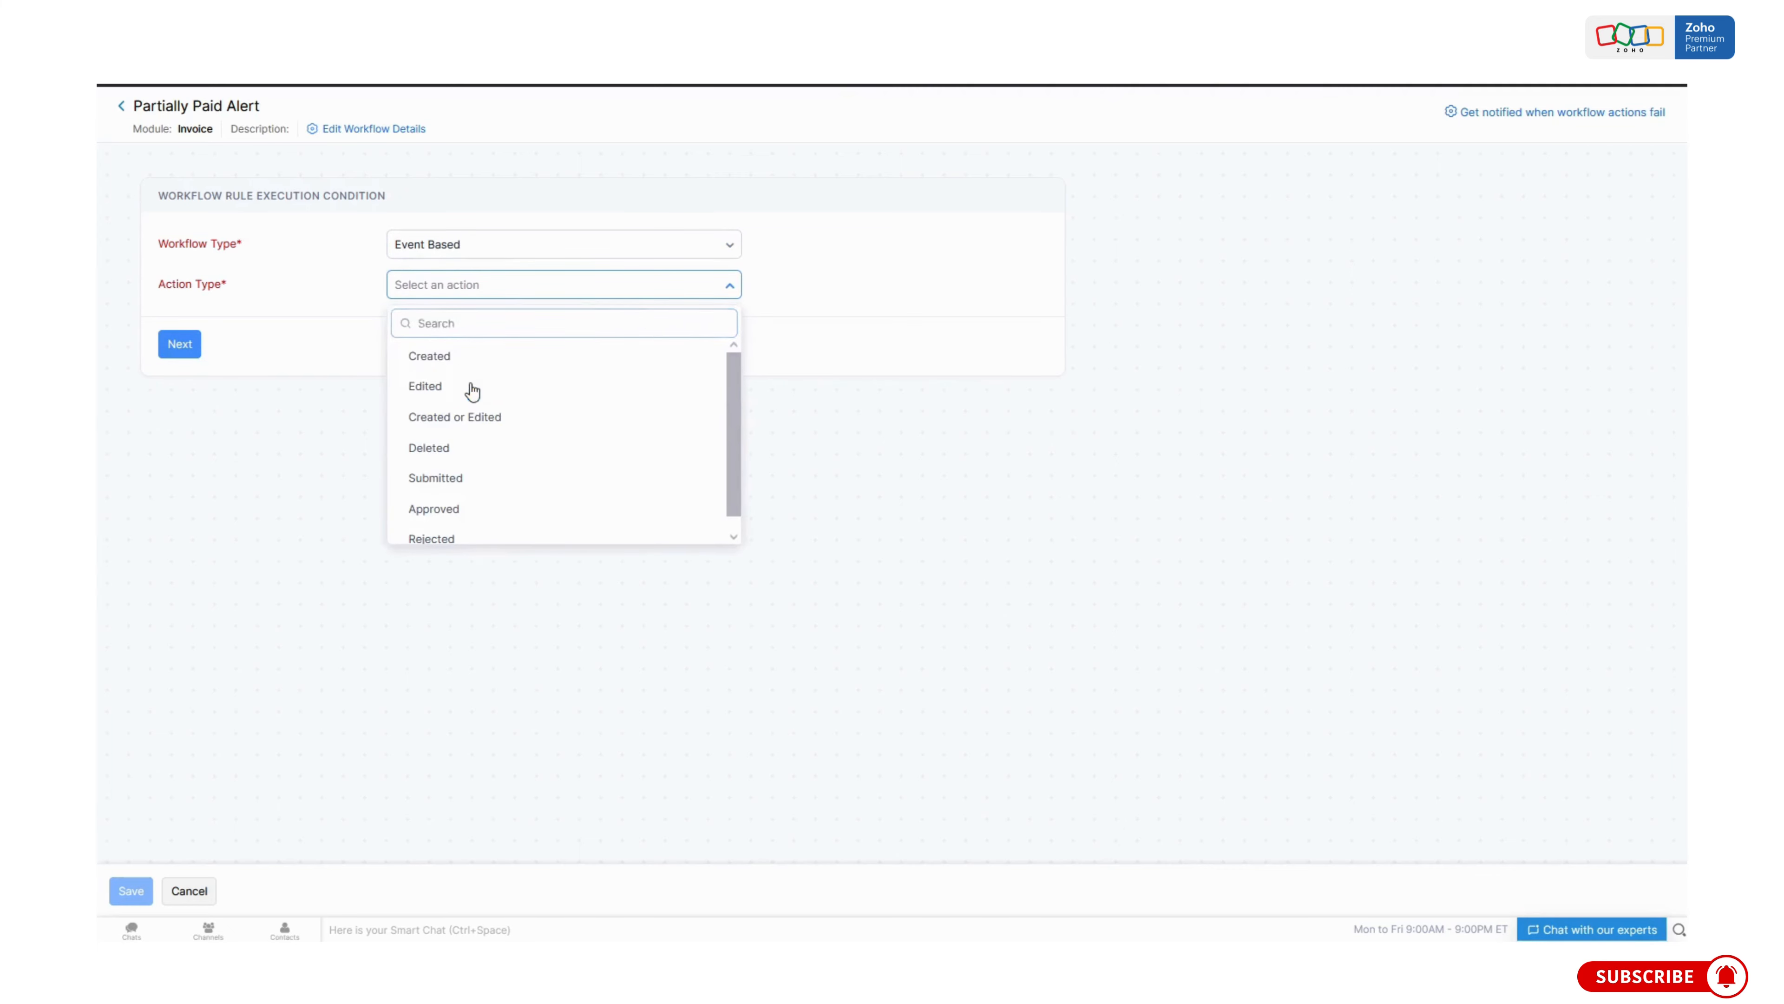
{"action": "left_click", "coordinate": [472, 390]}
Make the Partially Paid Alert rule execute when any selected field is updated, using Status, each time the record is edited.
{"action": "left_click", "coordinate": [491, 325]}
{"action": "left_click", "coordinate": [527, 423]}
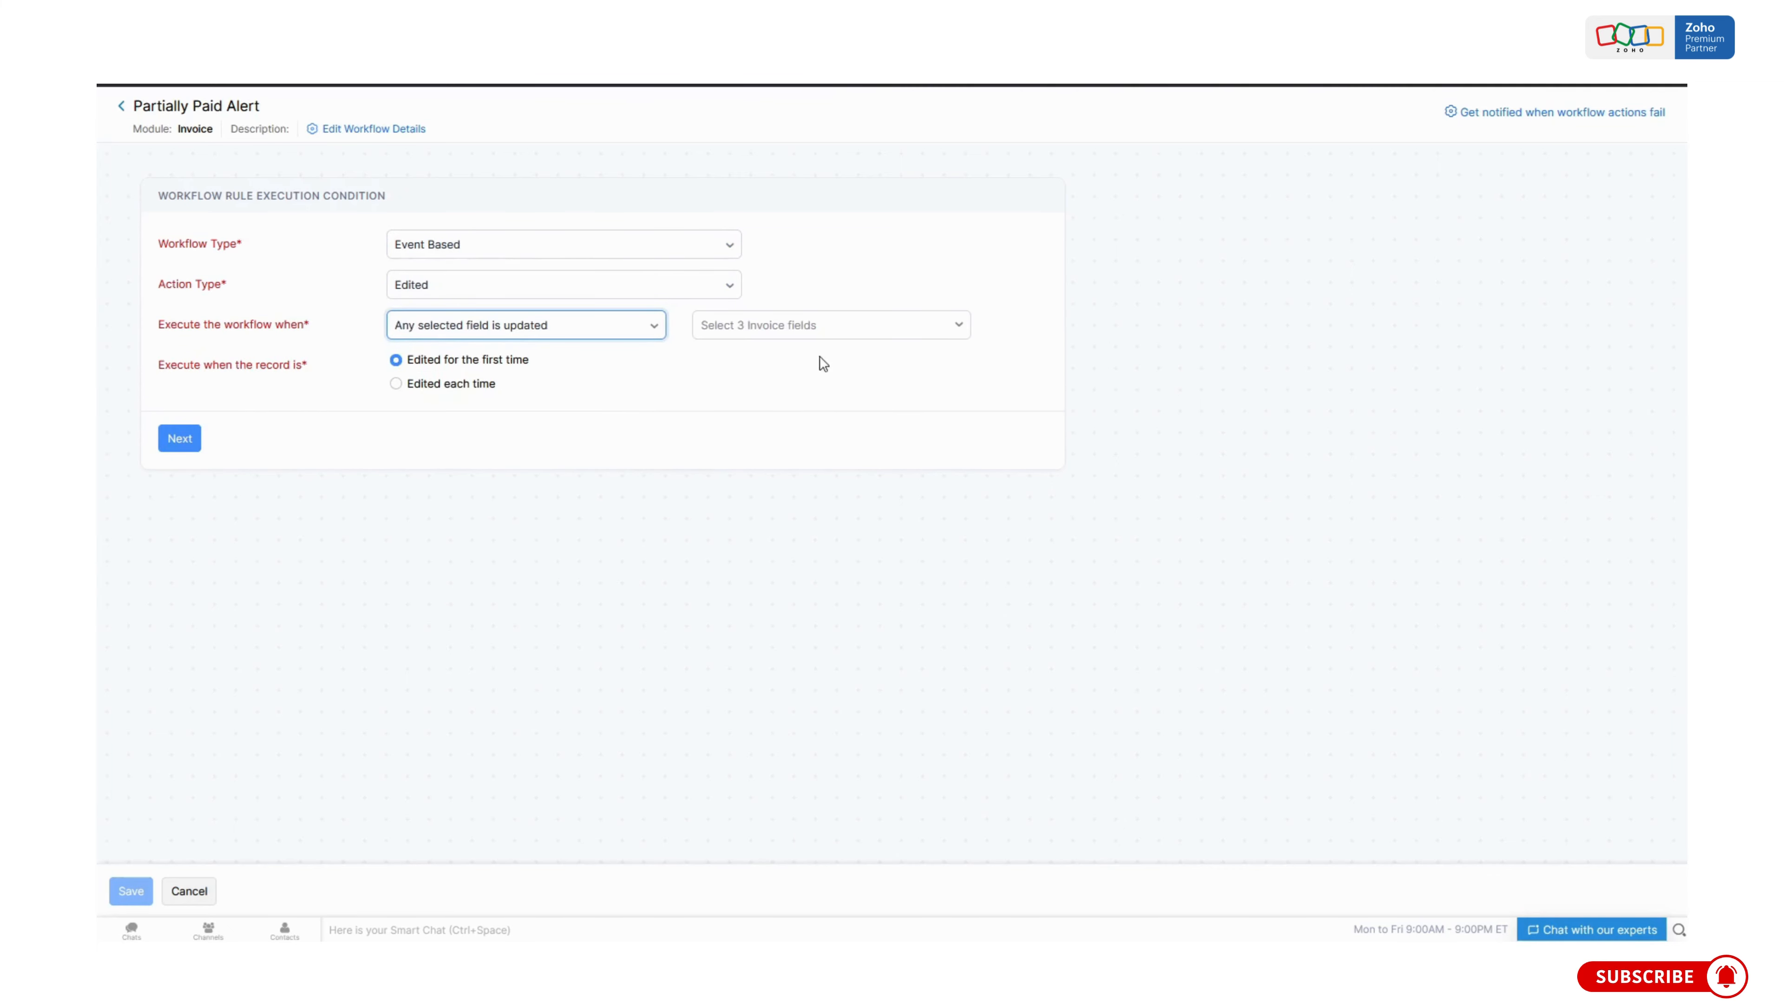
{"action": "left_click", "coordinate": [804, 331]}
{"action": "type", "text": "stat"}
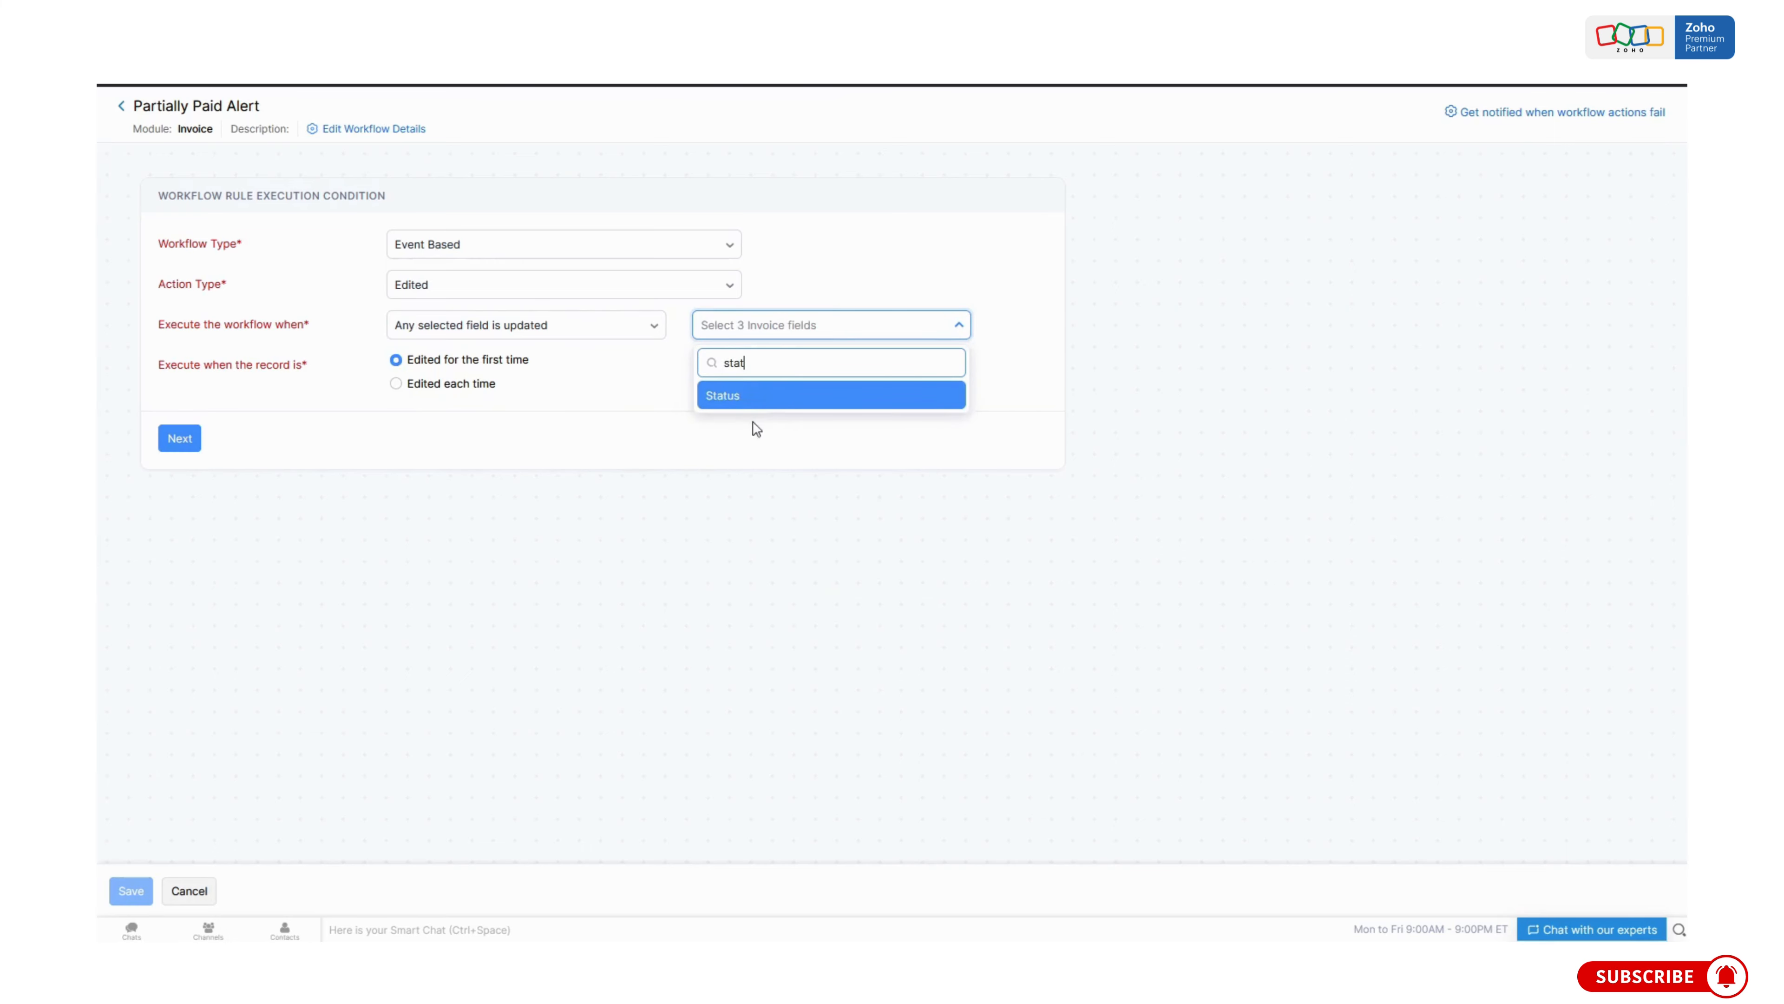
{"action": "key", "text": "Return"}
{"action": "left_click", "coordinate": [479, 386]}
{"action": "left_click", "coordinate": [174, 440]}
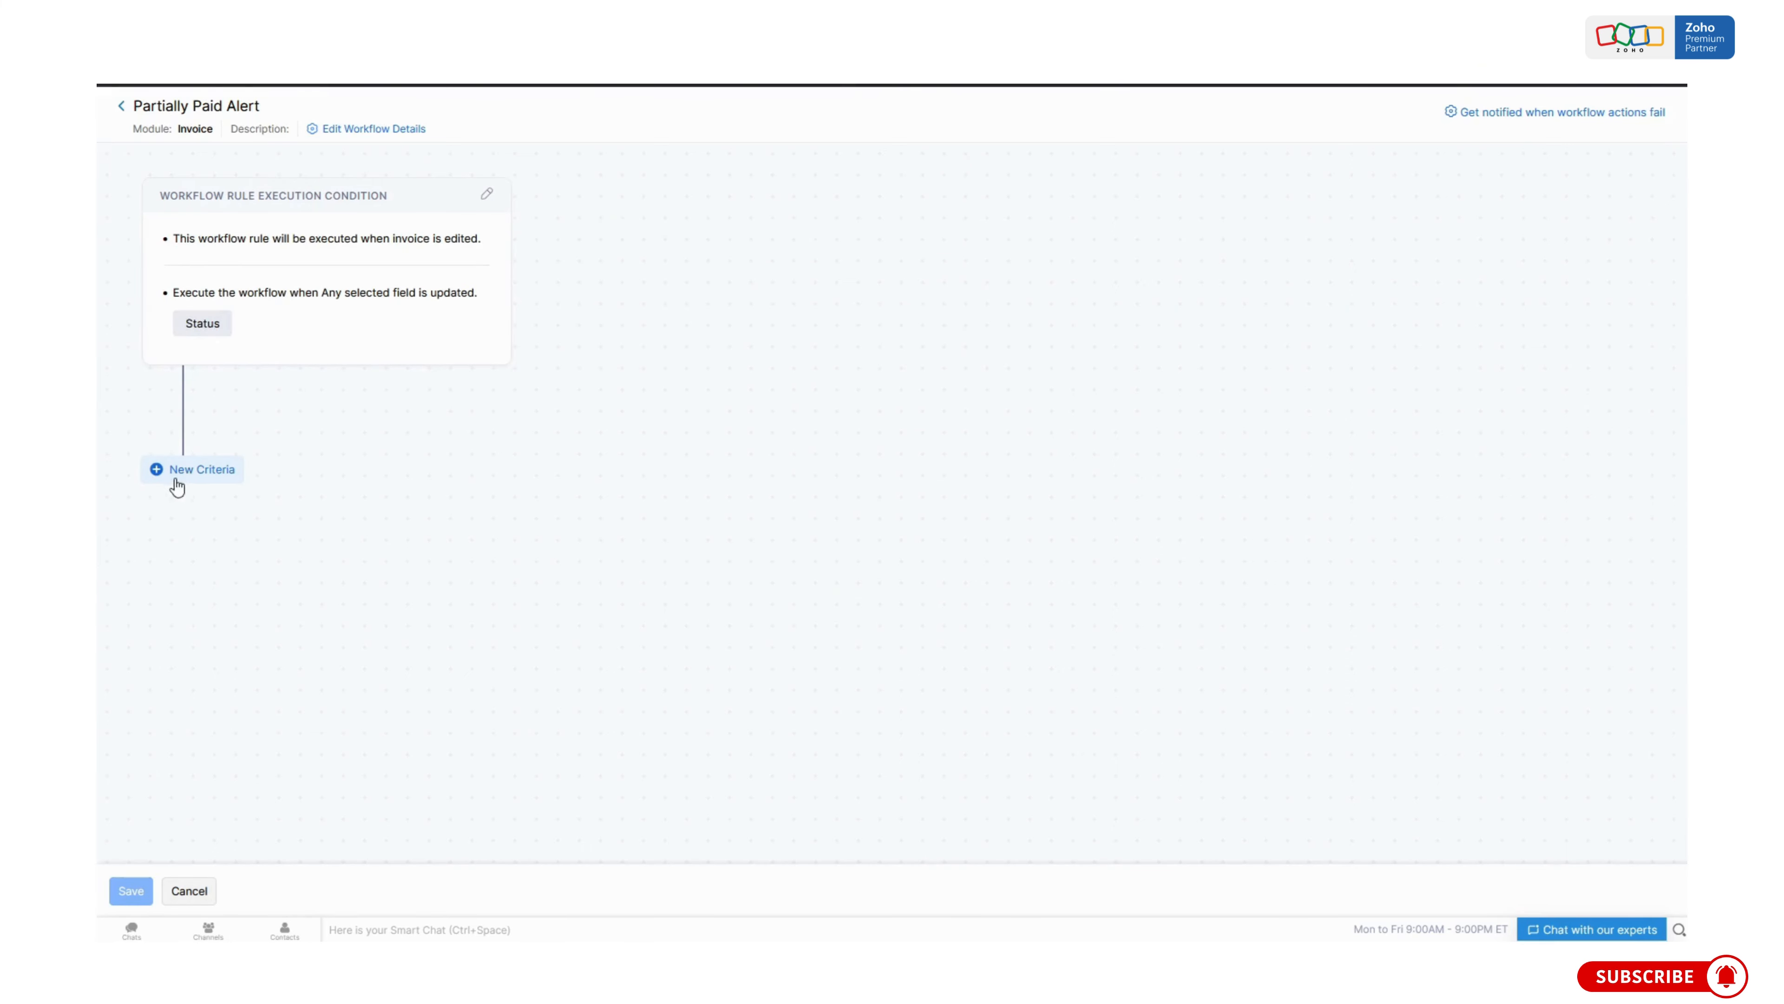
Add a criterion to the Partially Paid Alert rule requiring that Status is Partially Paid.
{"action": "left_click", "coordinate": [176, 469]}
{"action": "left_click", "coordinate": [1056, 281]}
{"action": "type", "text": "st"}
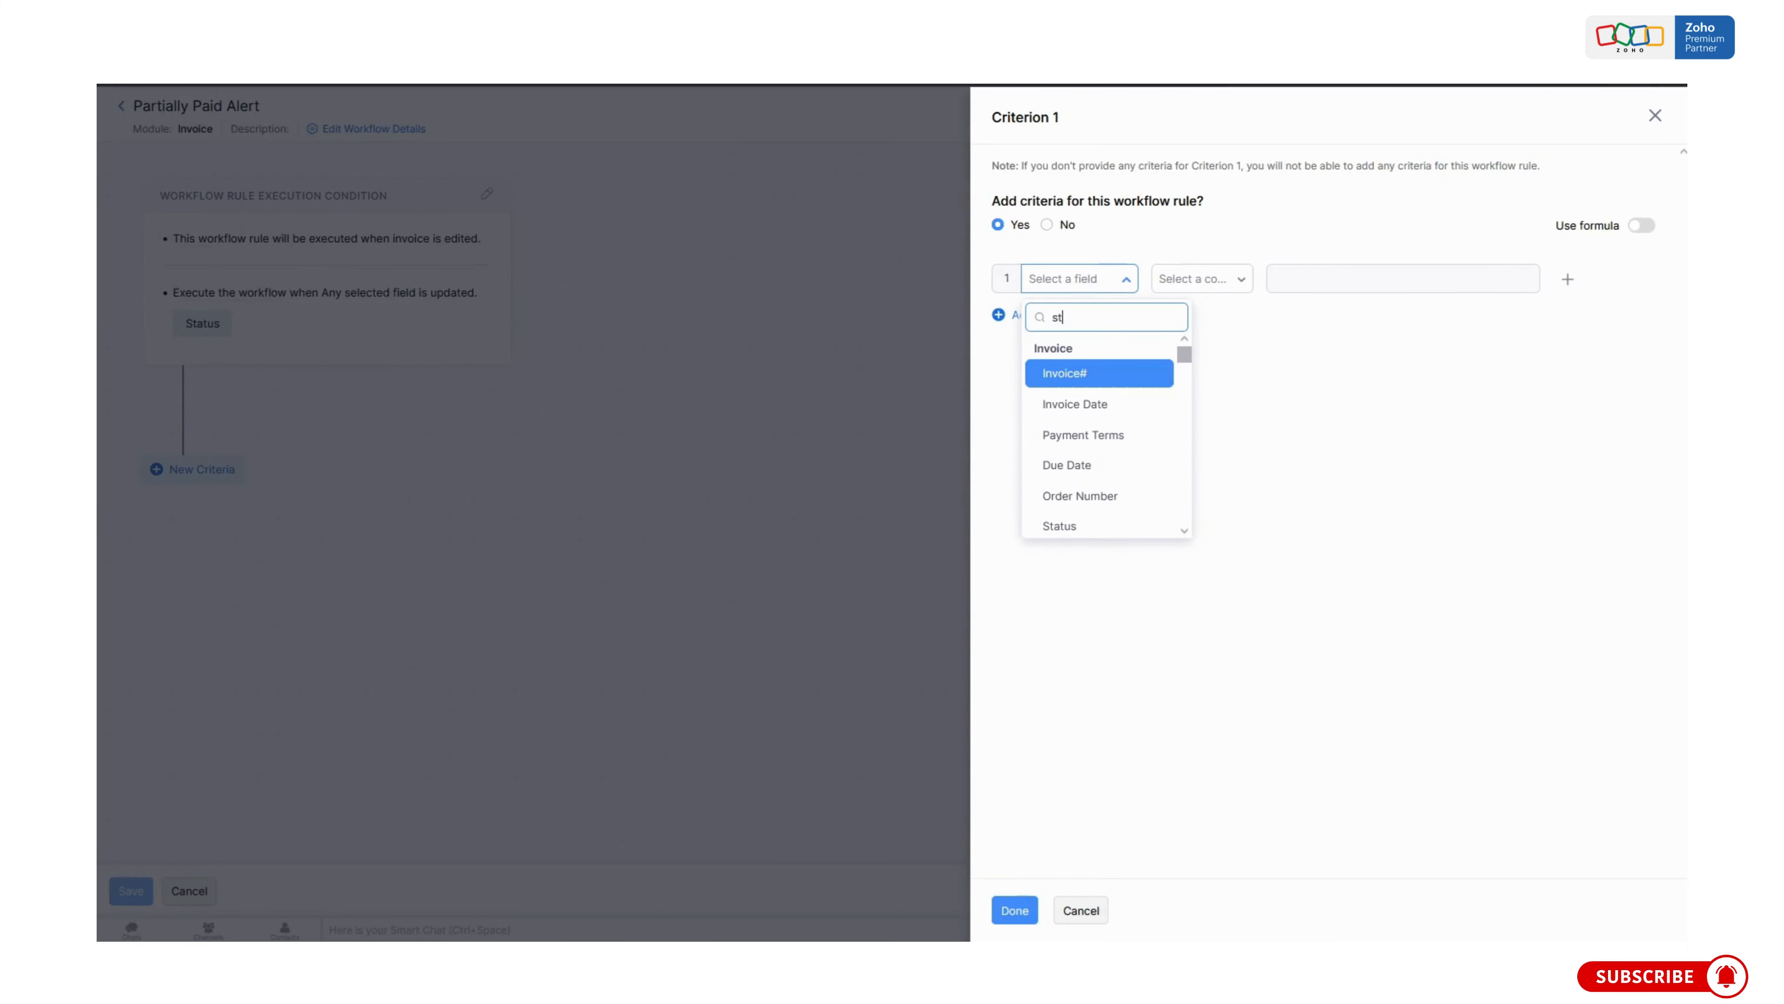
{"action": "type", "text": "at"}
{"action": "left_click", "coordinate": [1075, 372]}
{"action": "left_click", "coordinate": [1200, 280]}
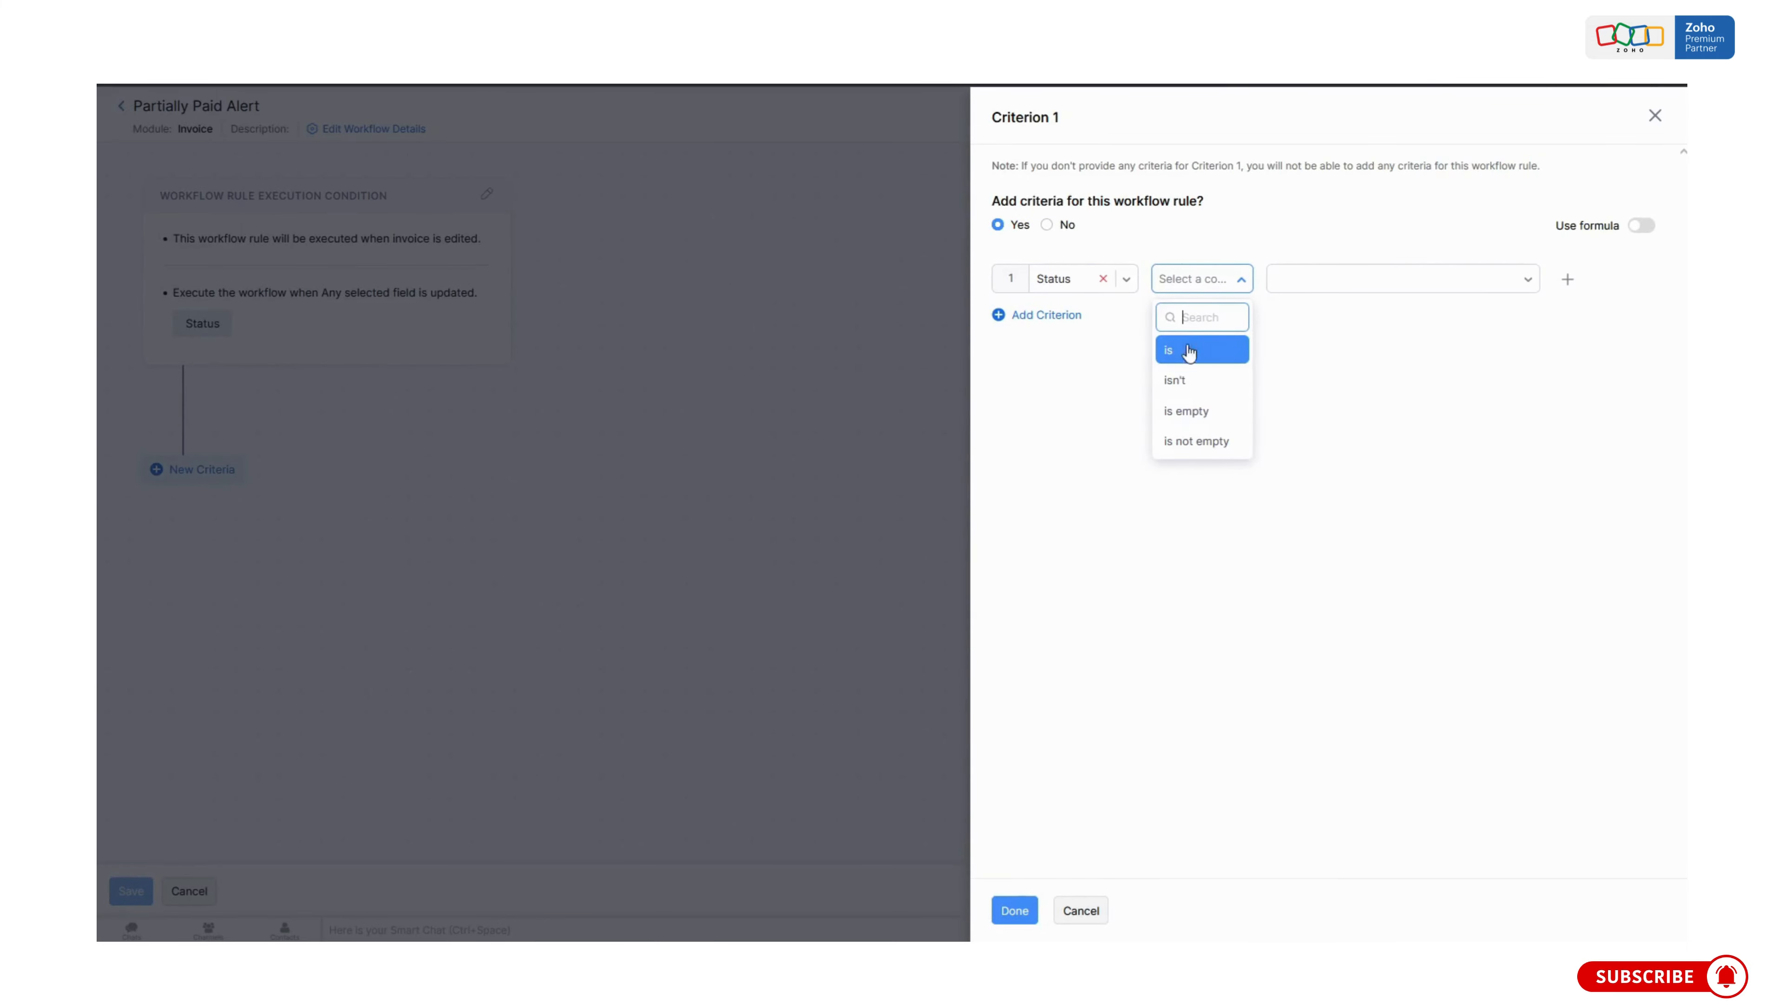
{"action": "left_click", "coordinate": [1194, 346]}
{"action": "left_click", "coordinate": [1308, 291]}
{"action": "scroll", "coordinate": [1334, 442], "scroll_direction": "down", "scroll_amount": 2}
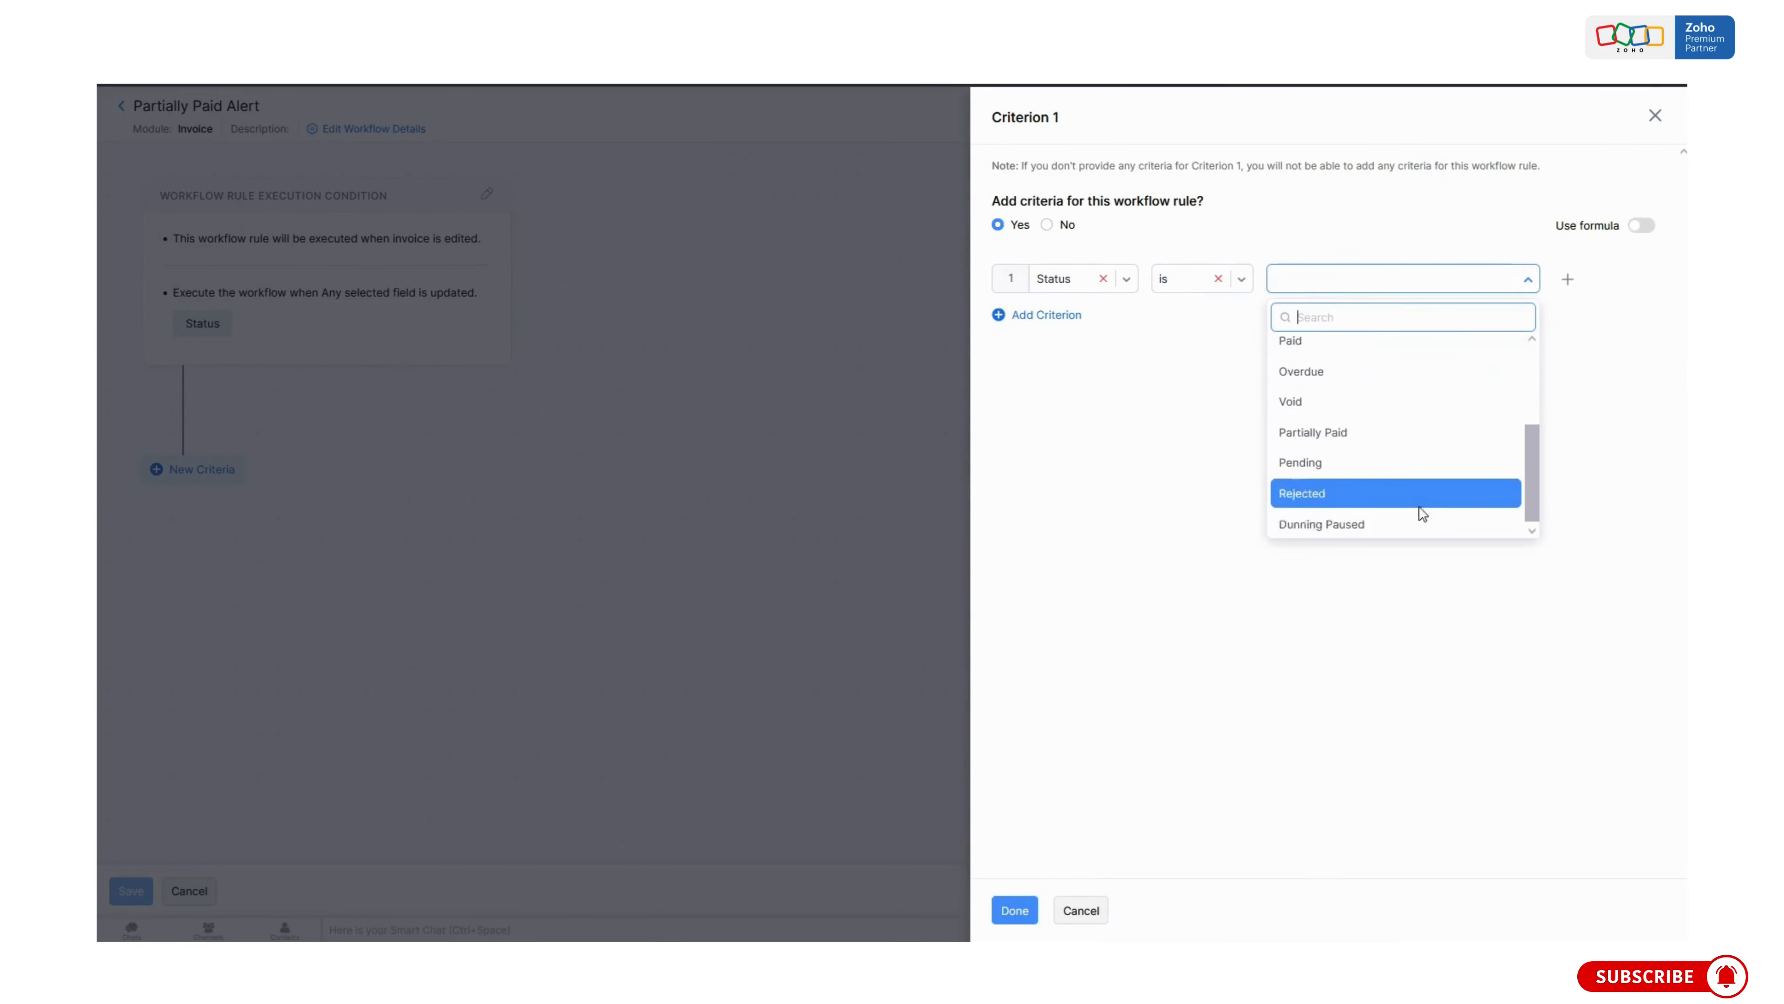
{"action": "left_click", "coordinate": [1350, 429]}
{"action": "left_click", "coordinate": [998, 918]}
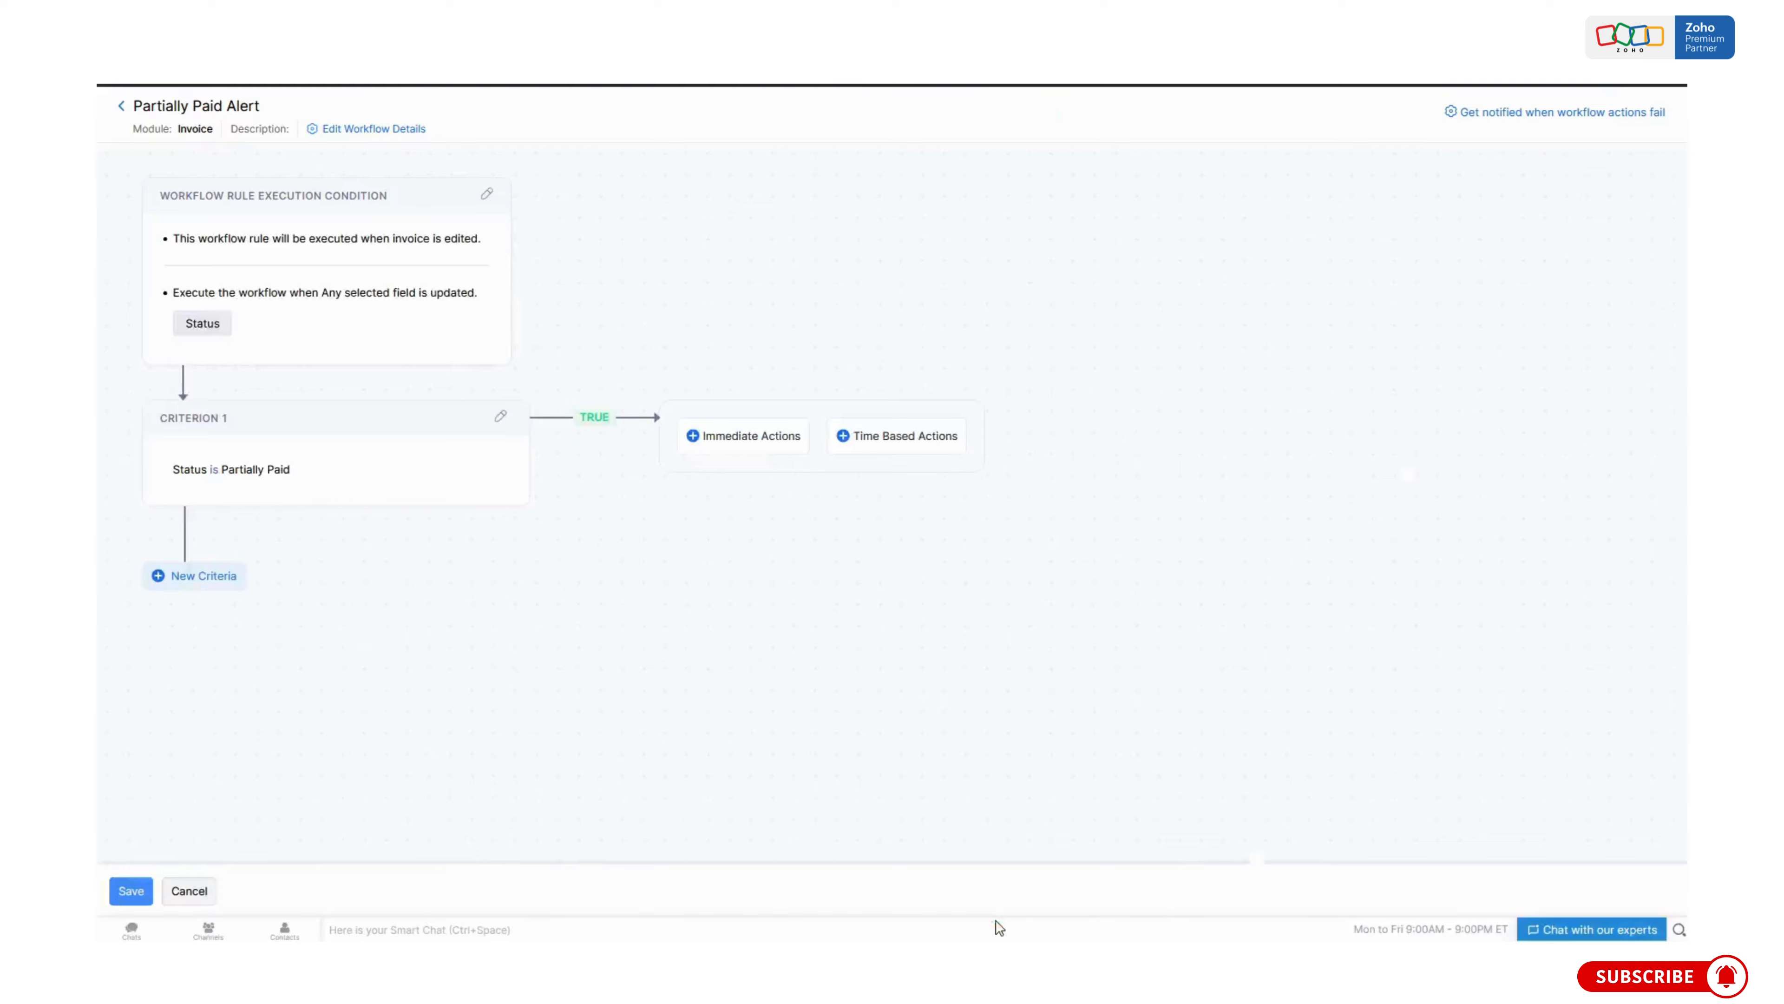
Associate the existing Overdue Invoice Alert email alert as an immediate action for the Partially Paid criterion.
{"action": "left_click", "coordinate": [743, 442]}
{"action": "left_click", "coordinate": [1188, 211]}
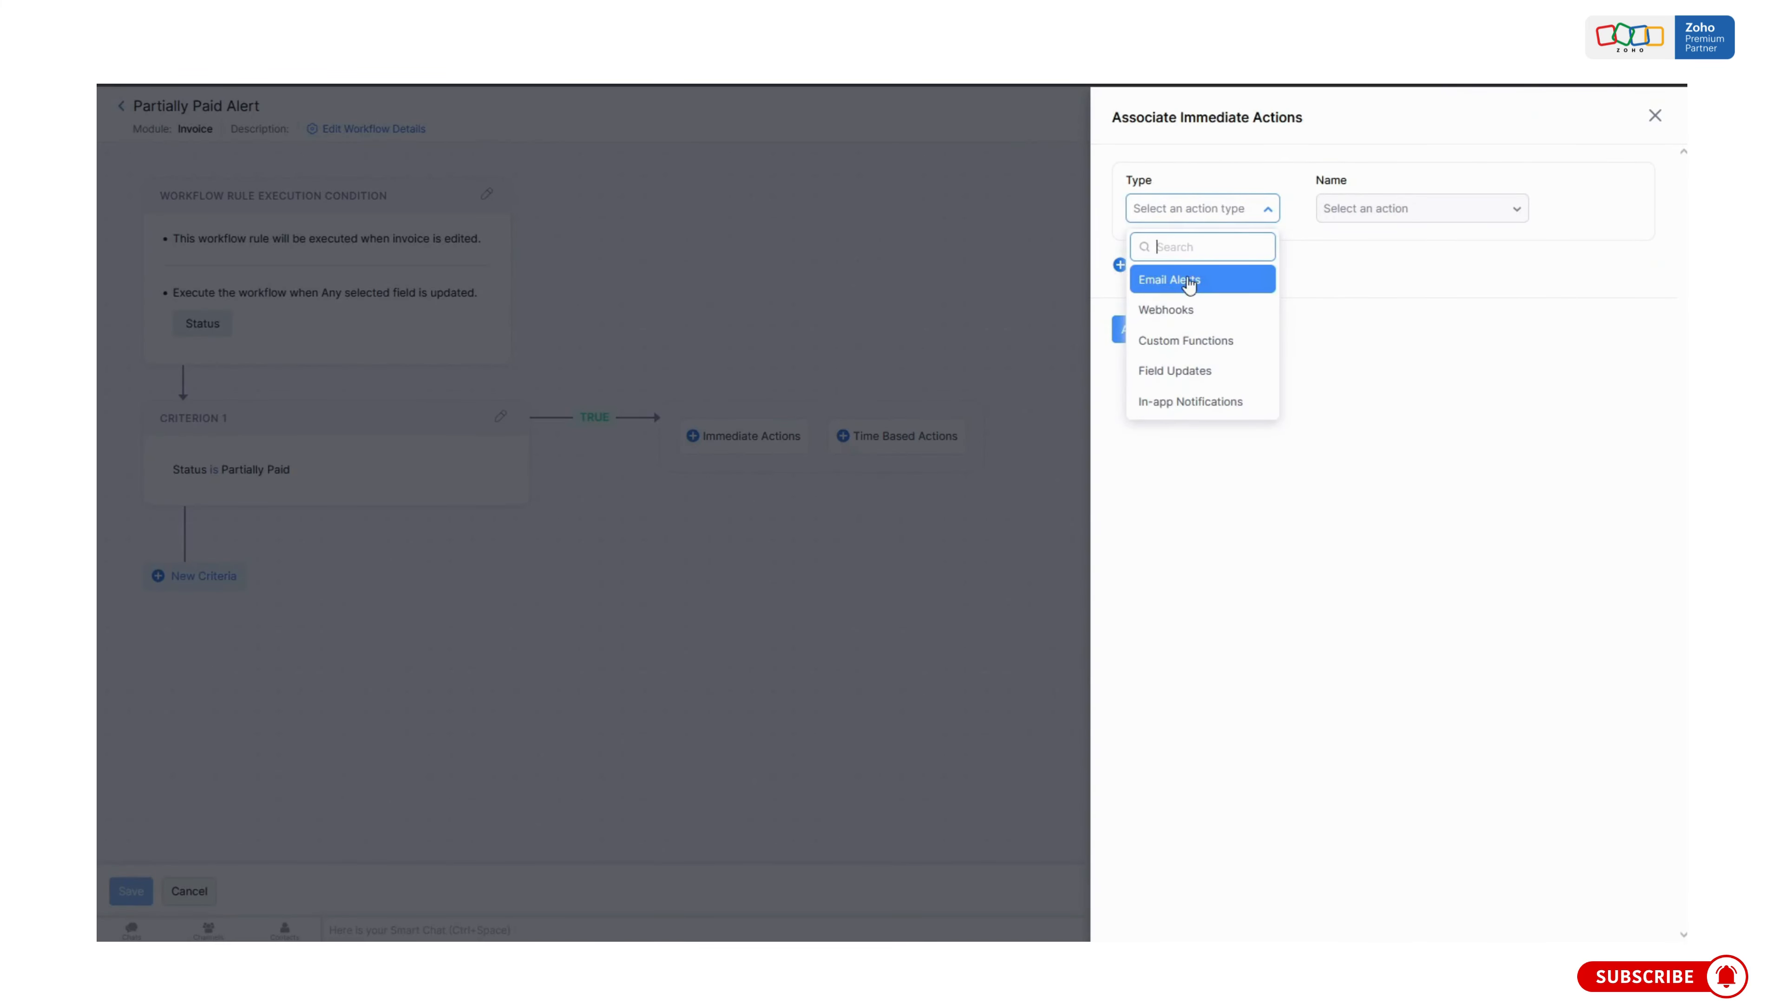
{"action": "left_click", "coordinate": [1186, 281]}
{"action": "left_click", "coordinate": [1394, 210]}
{"action": "left_click", "coordinate": [1419, 281]}
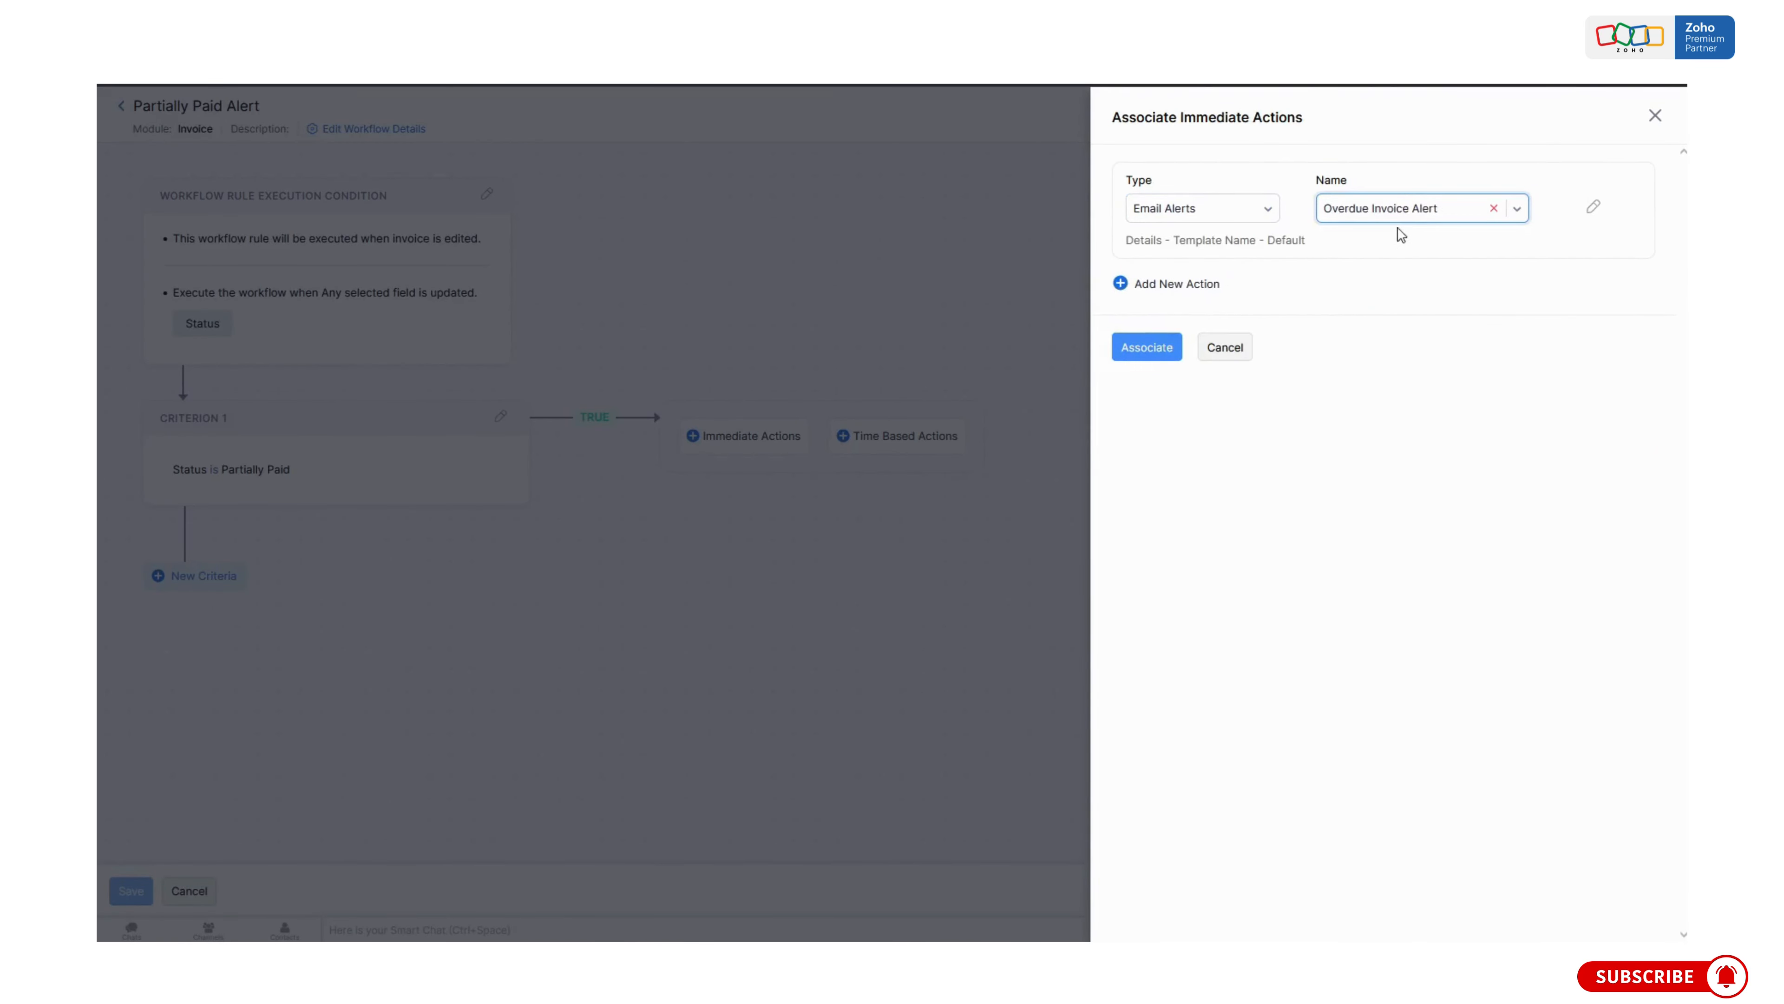
{"action": "left_click", "coordinate": [1399, 216]}
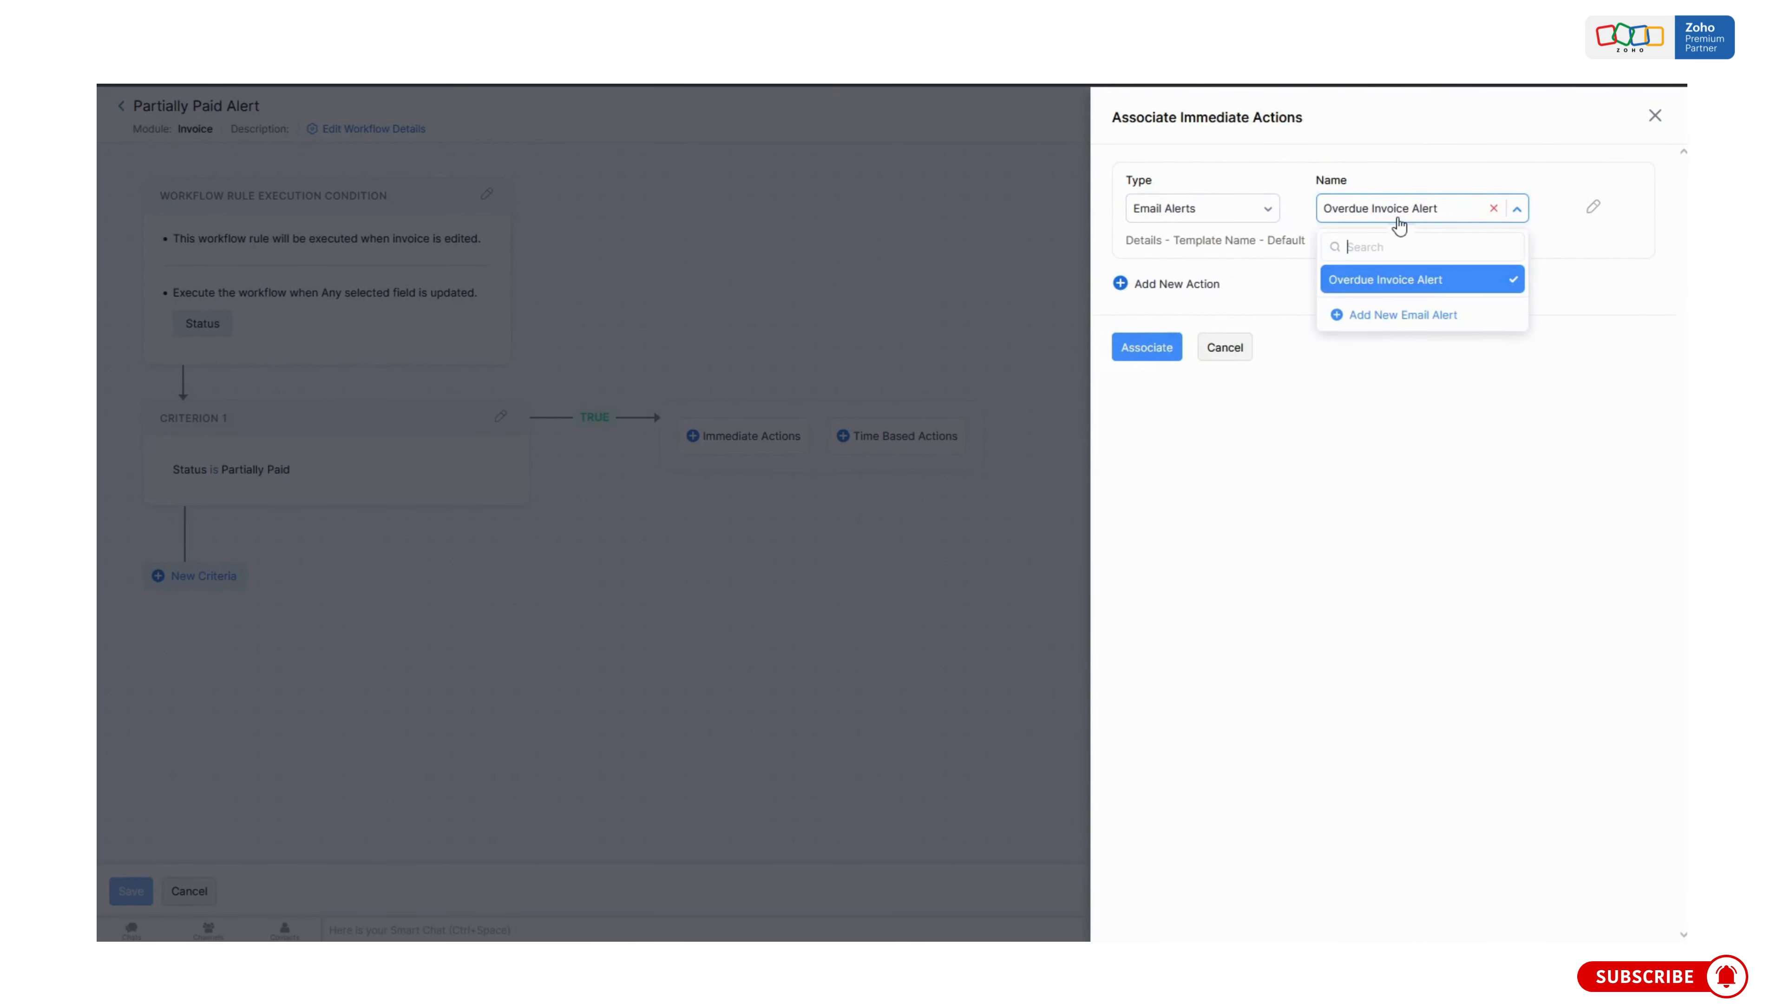
{"action": "left_click", "coordinate": [1214, 385]}
{"action": "left_click", "coordinate": [1145, 348]}
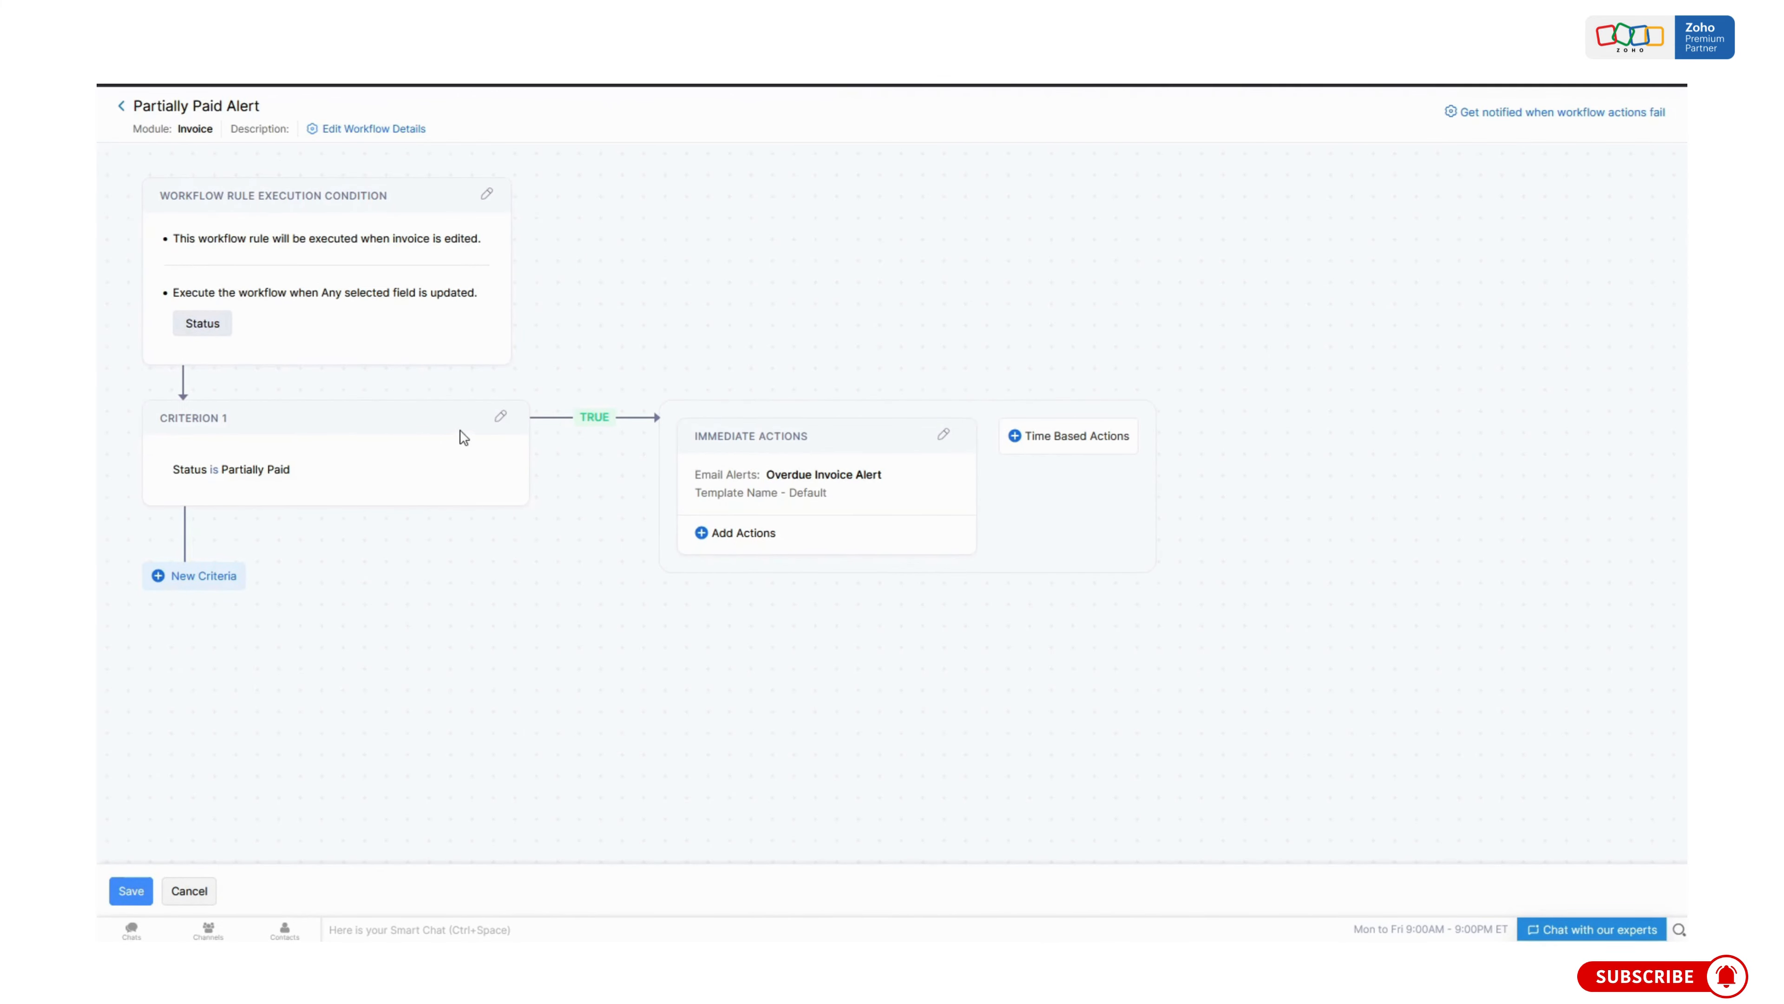
Open Criterion 1 of the Partially Paid Alert rule for editing.
{"action": "left_click", "coordinate": [500, 416]}
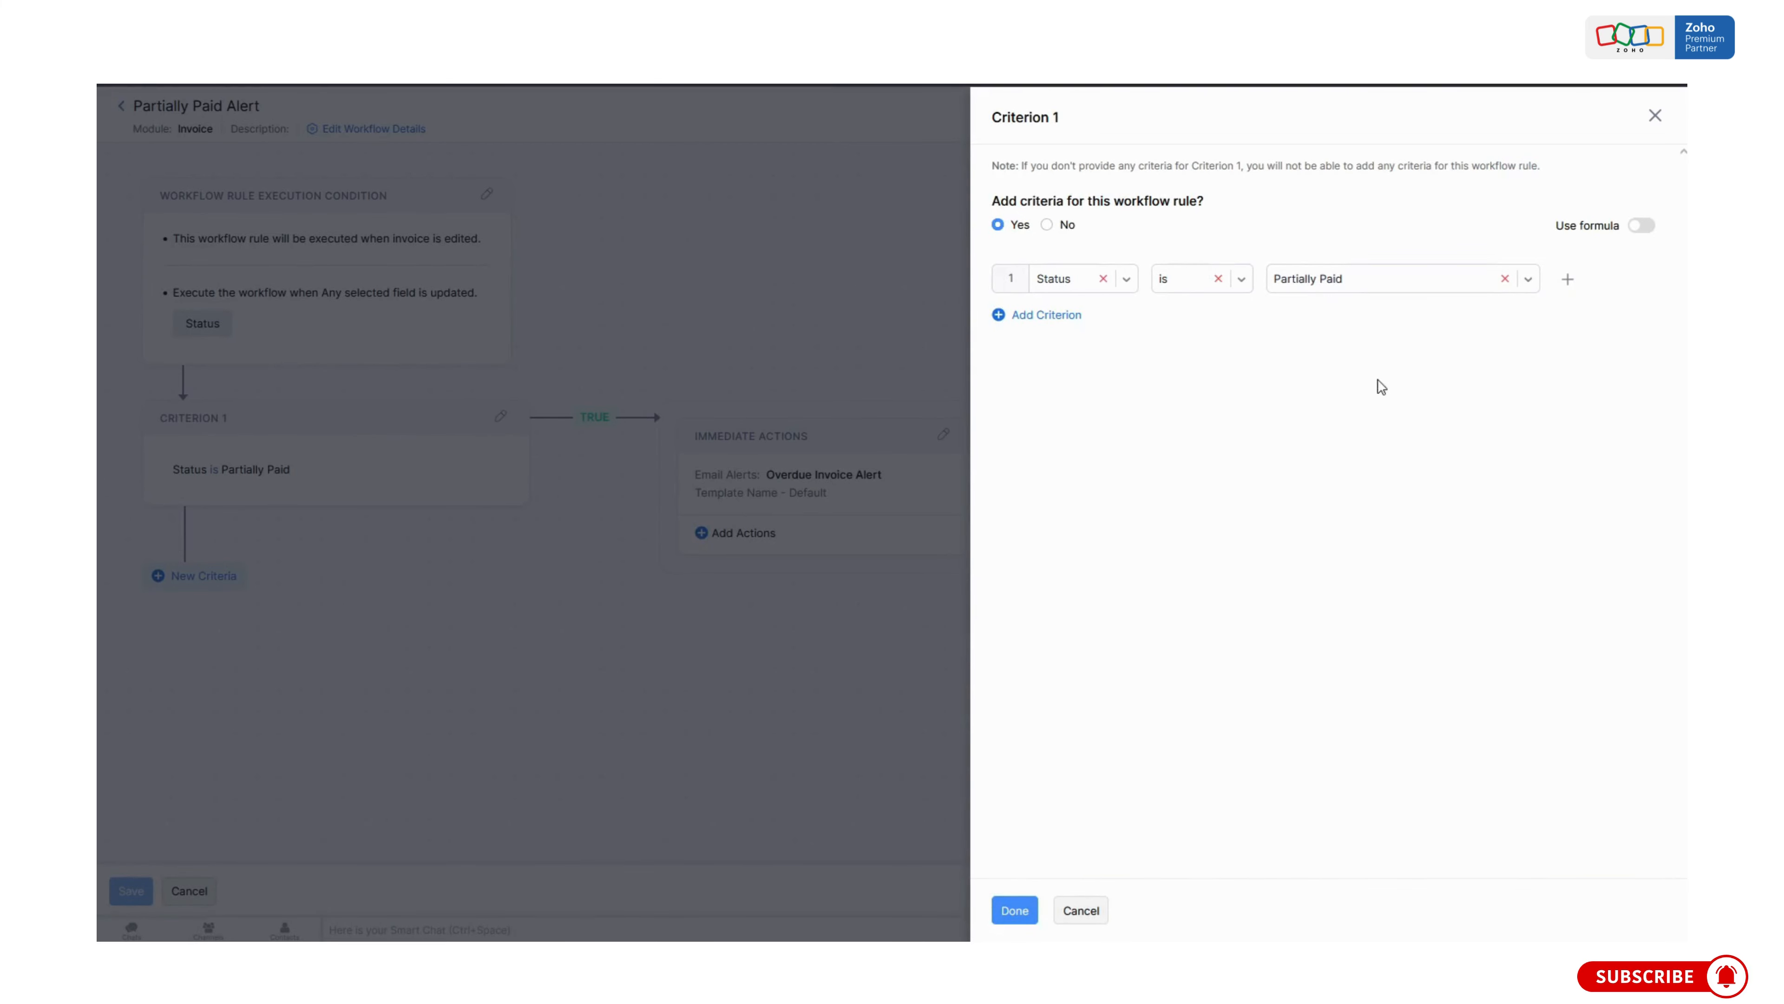
Try an additional AND condition in Criterion 1 requiring Amount Paid (%) less than 50, and remove it again.
{"action": "left_click", "coordinate": [1023, 316]}
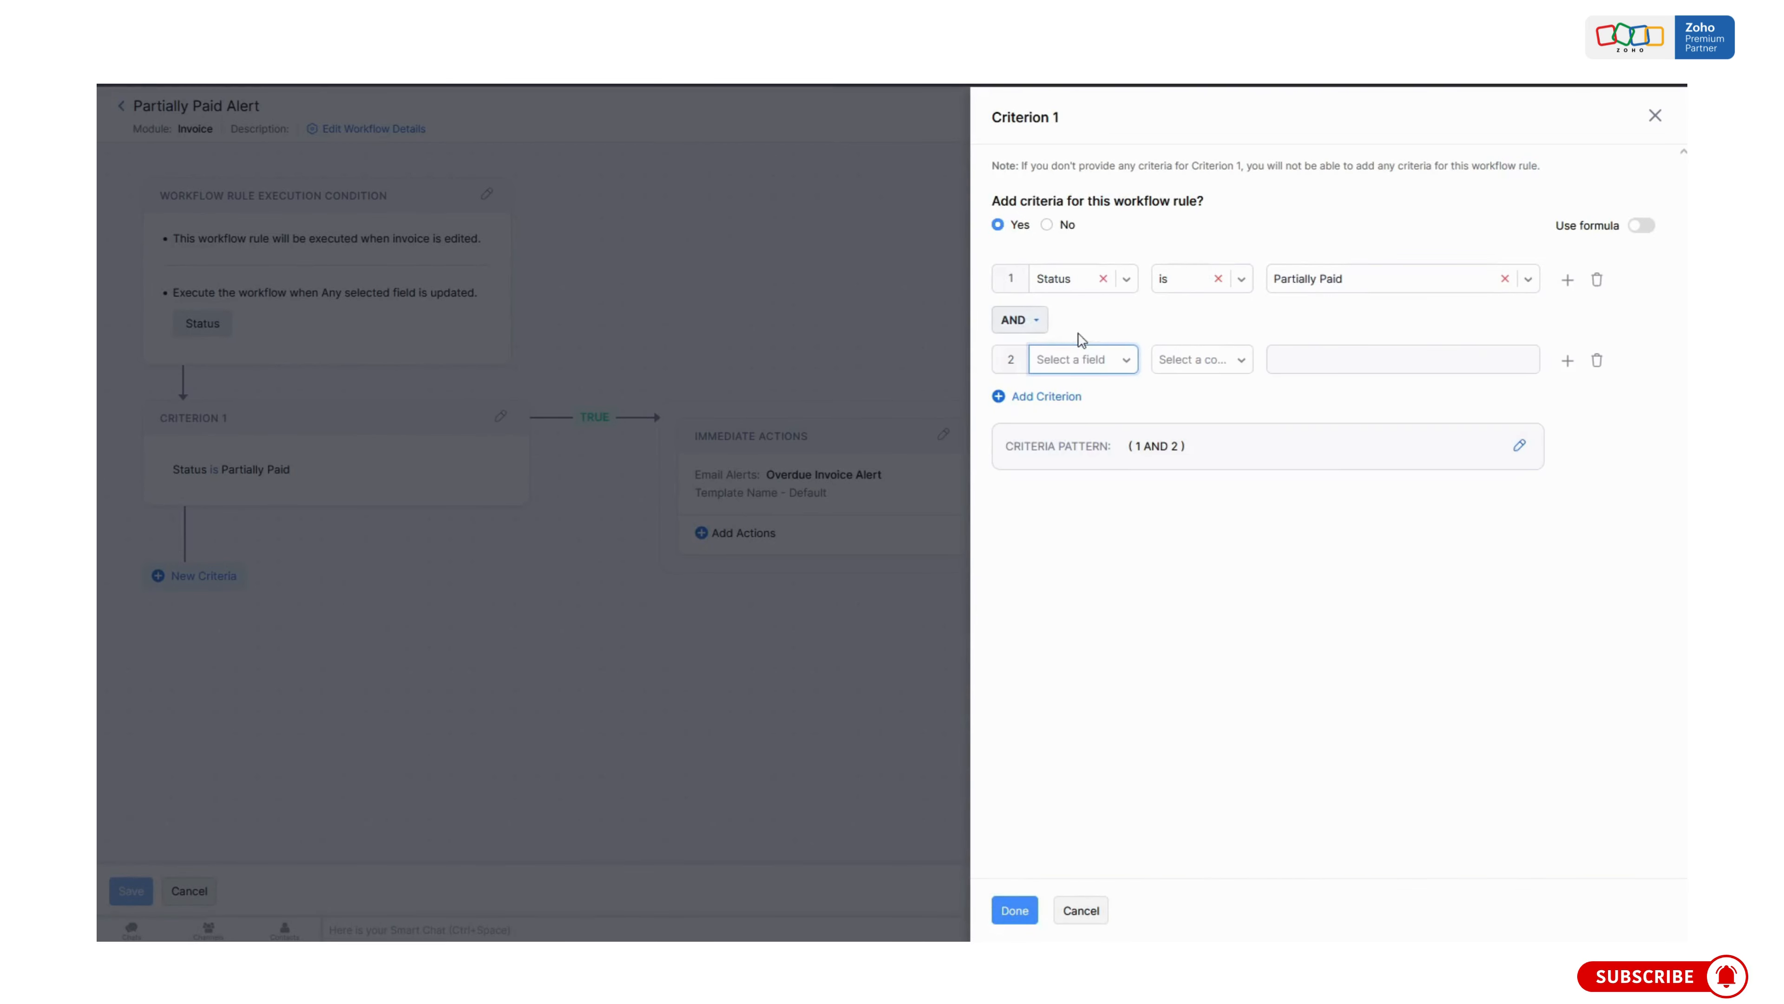
{"action": "left_click", "coordinate": [1082, 361]}
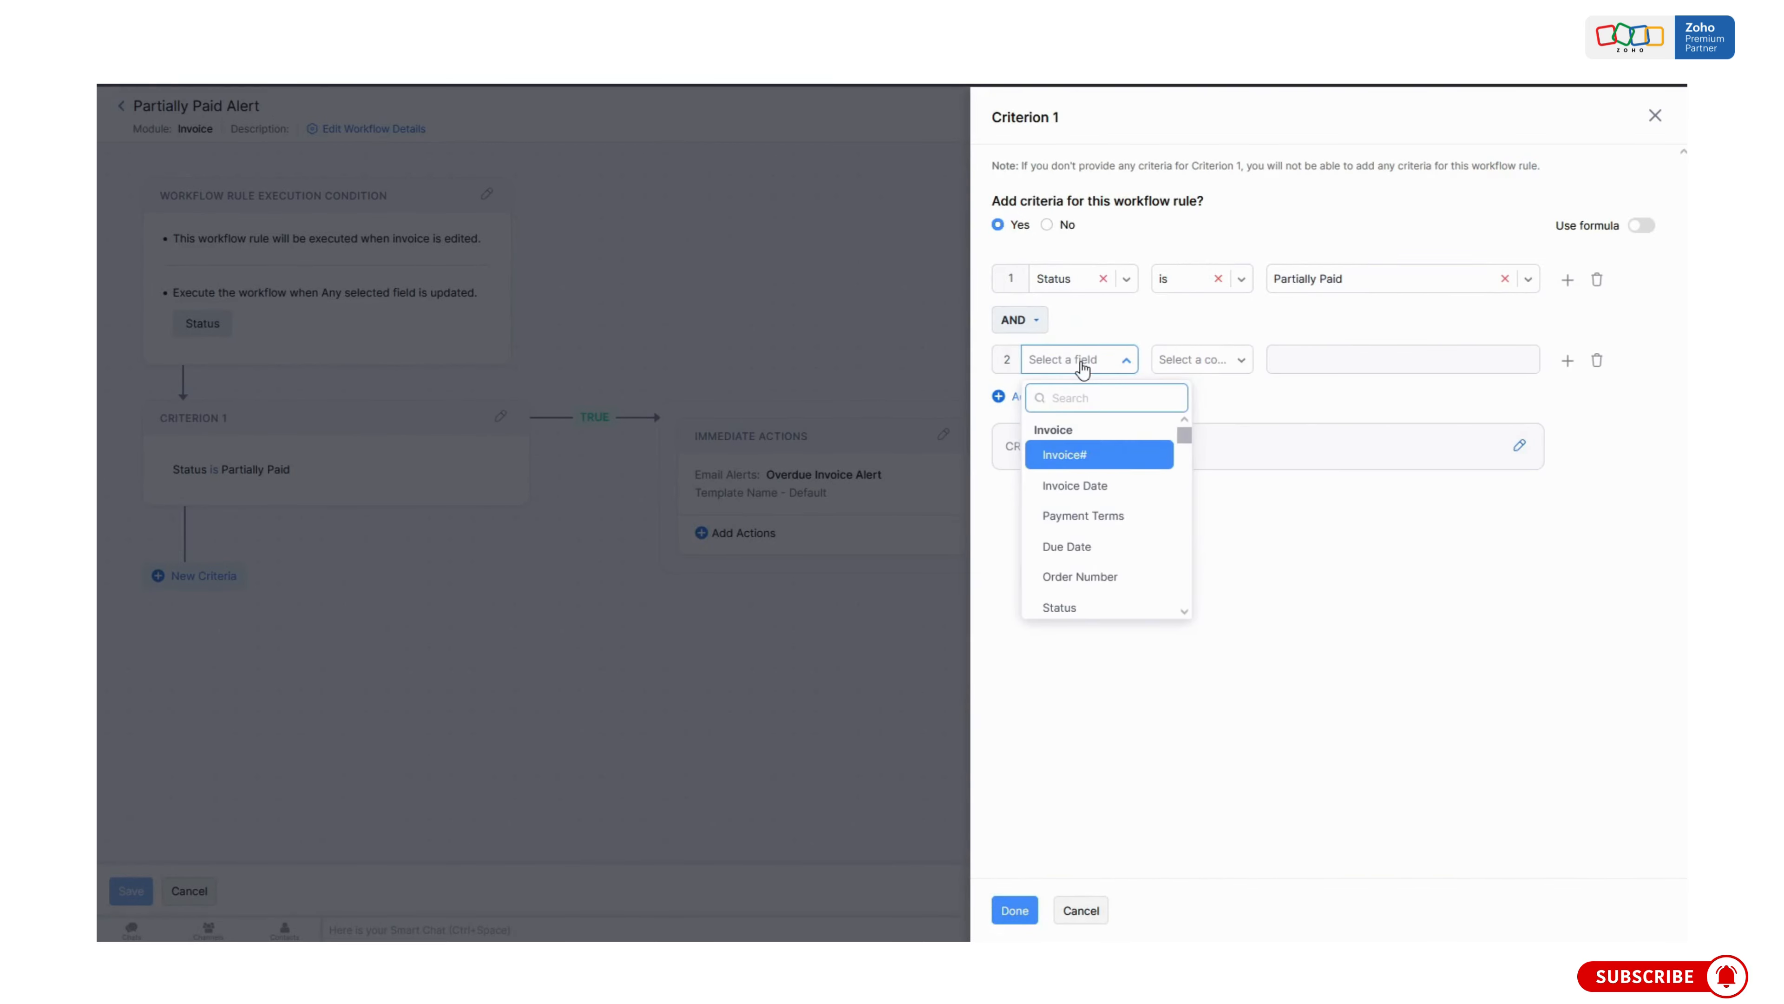
{"action": "type", "text": "amount"}
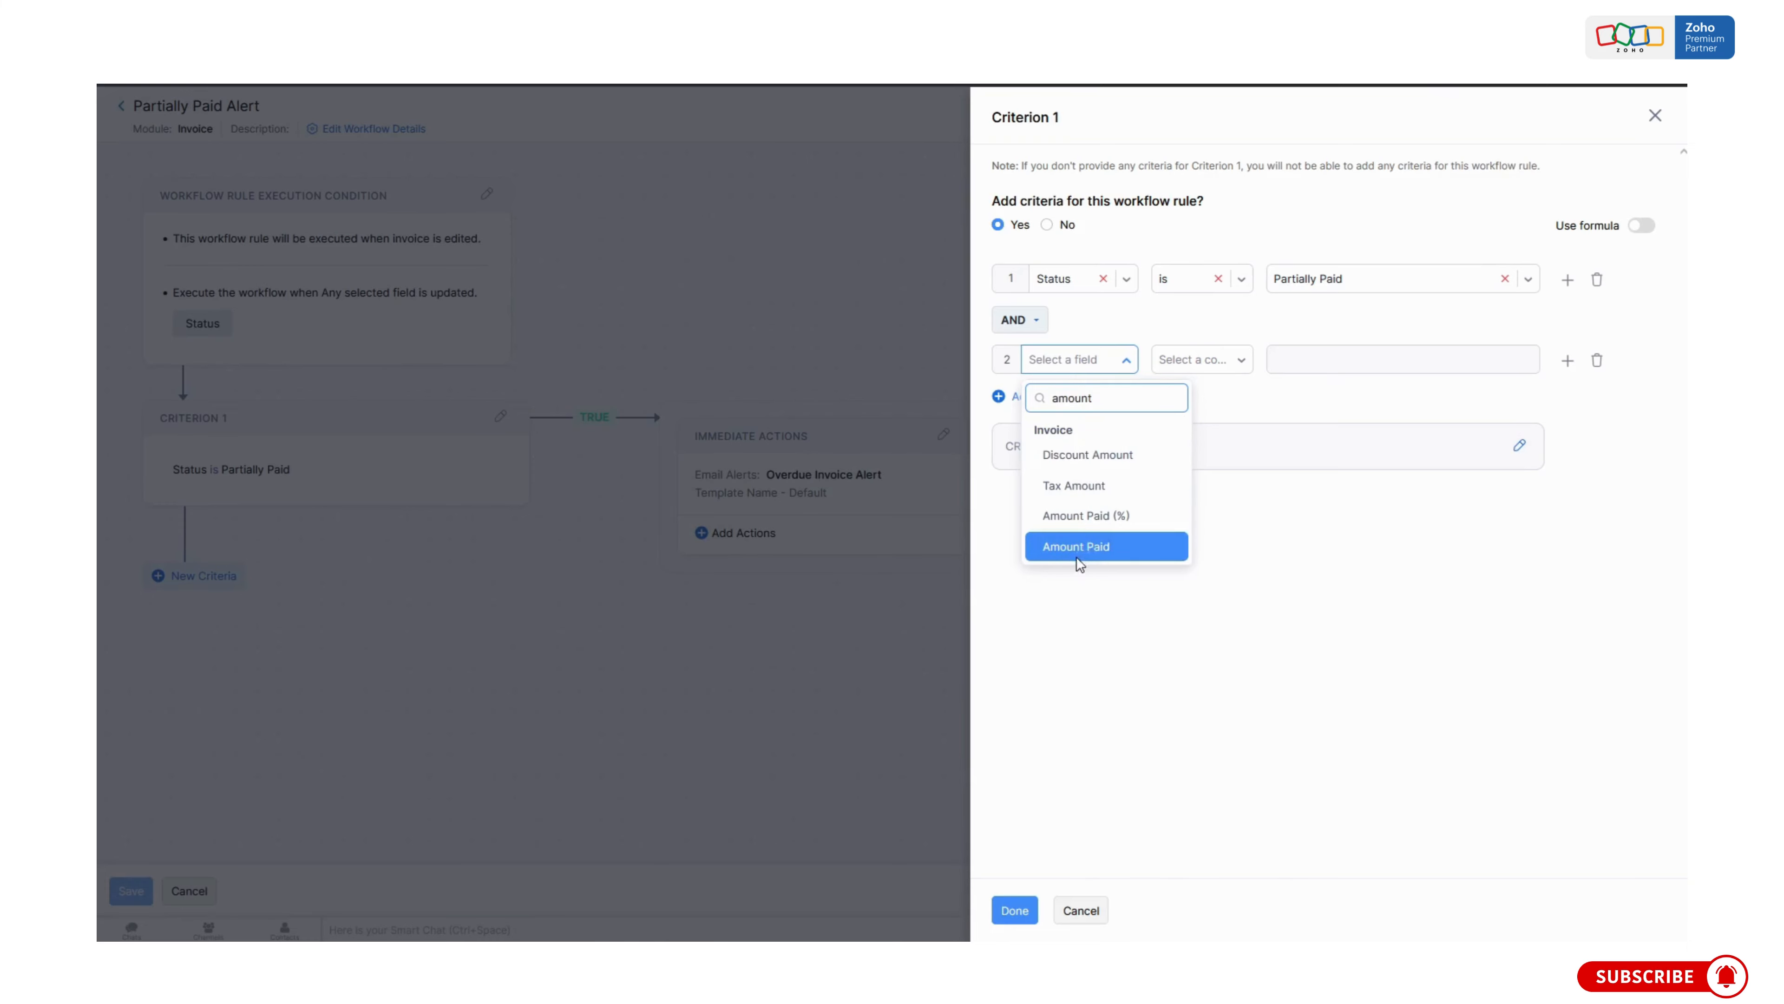
{"action": "left_click", "coordinate": [1133, 516]}
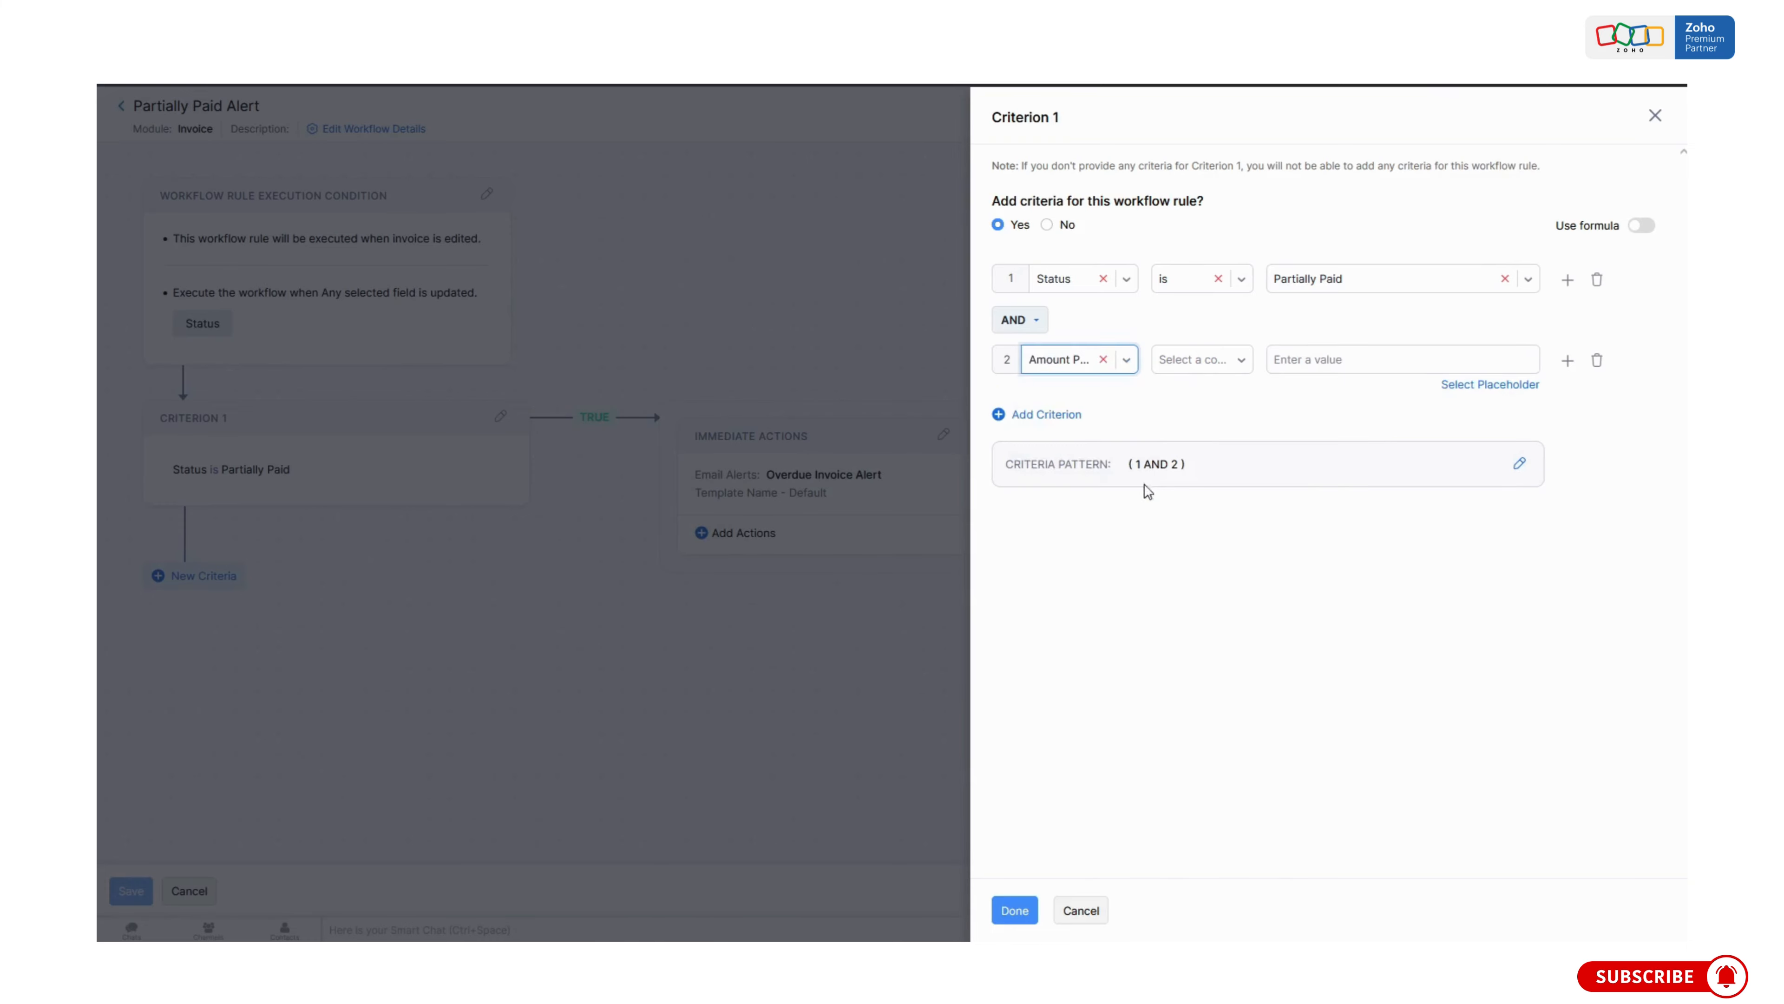
{"action": "left_click", "coordinate": [1194, 363]}
{"action": "left_click", "coordinate": [1169, 492]}
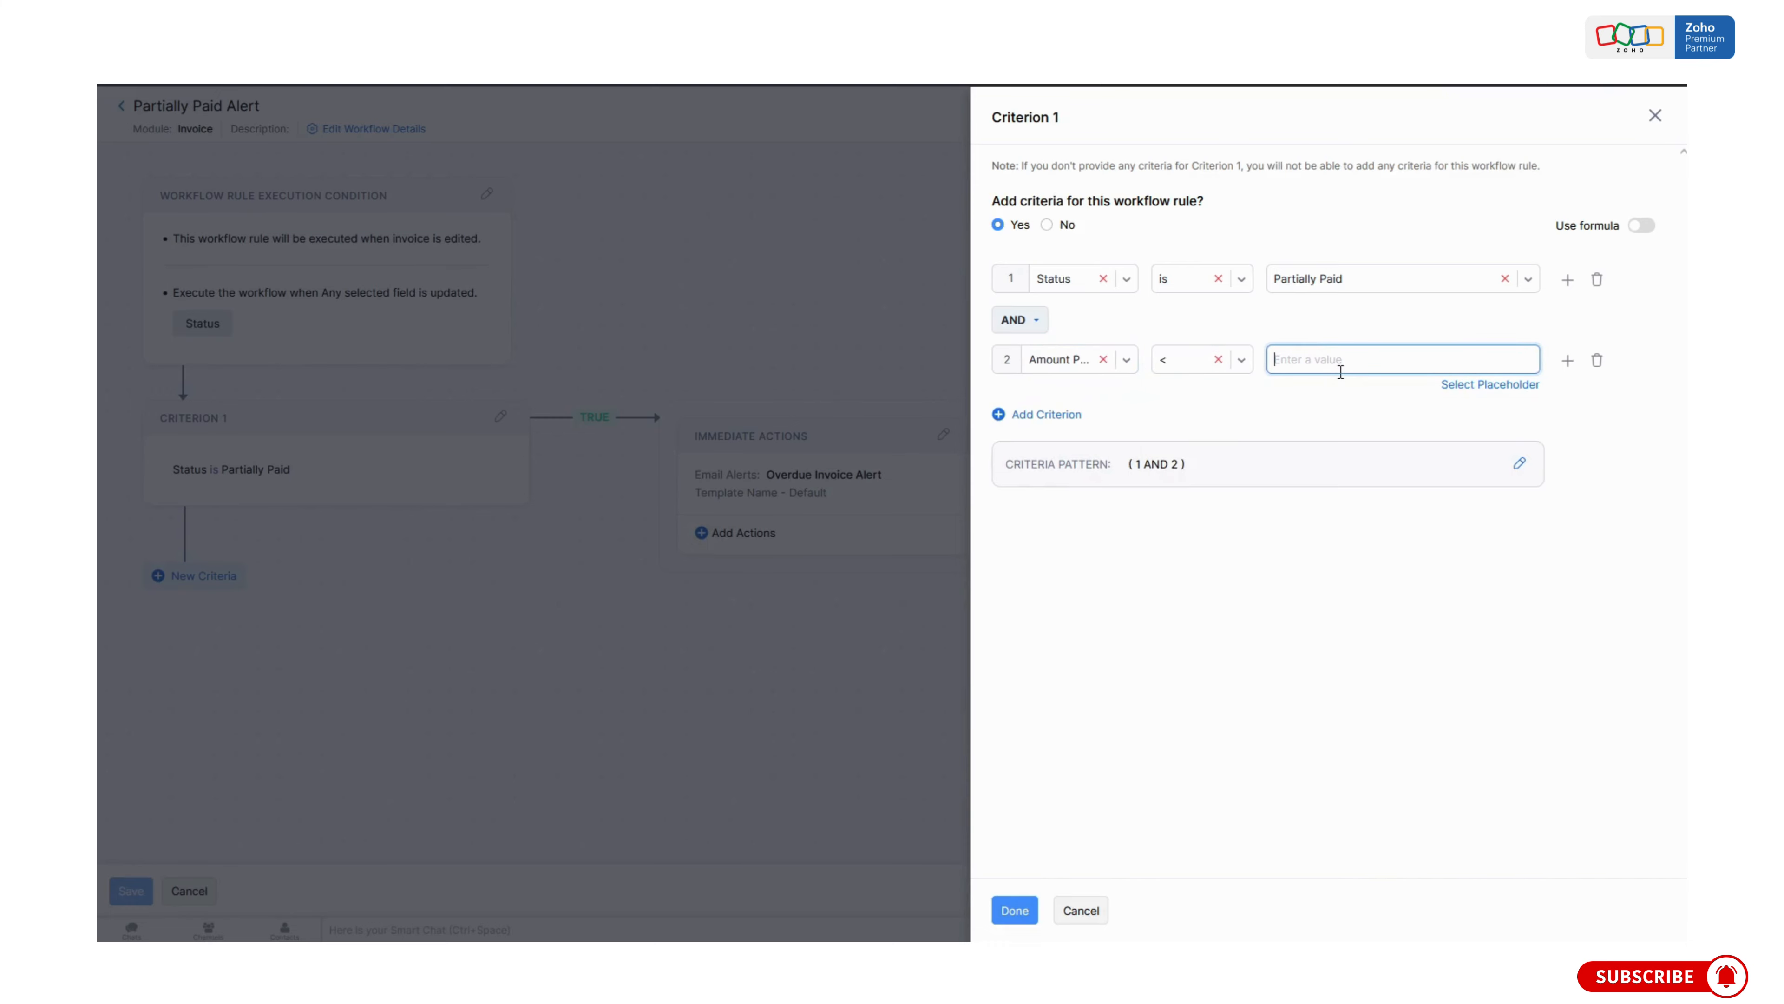
{"action": "type", "text": "50"}
{"action": "left_click", "coordinate": [1196, 598]}
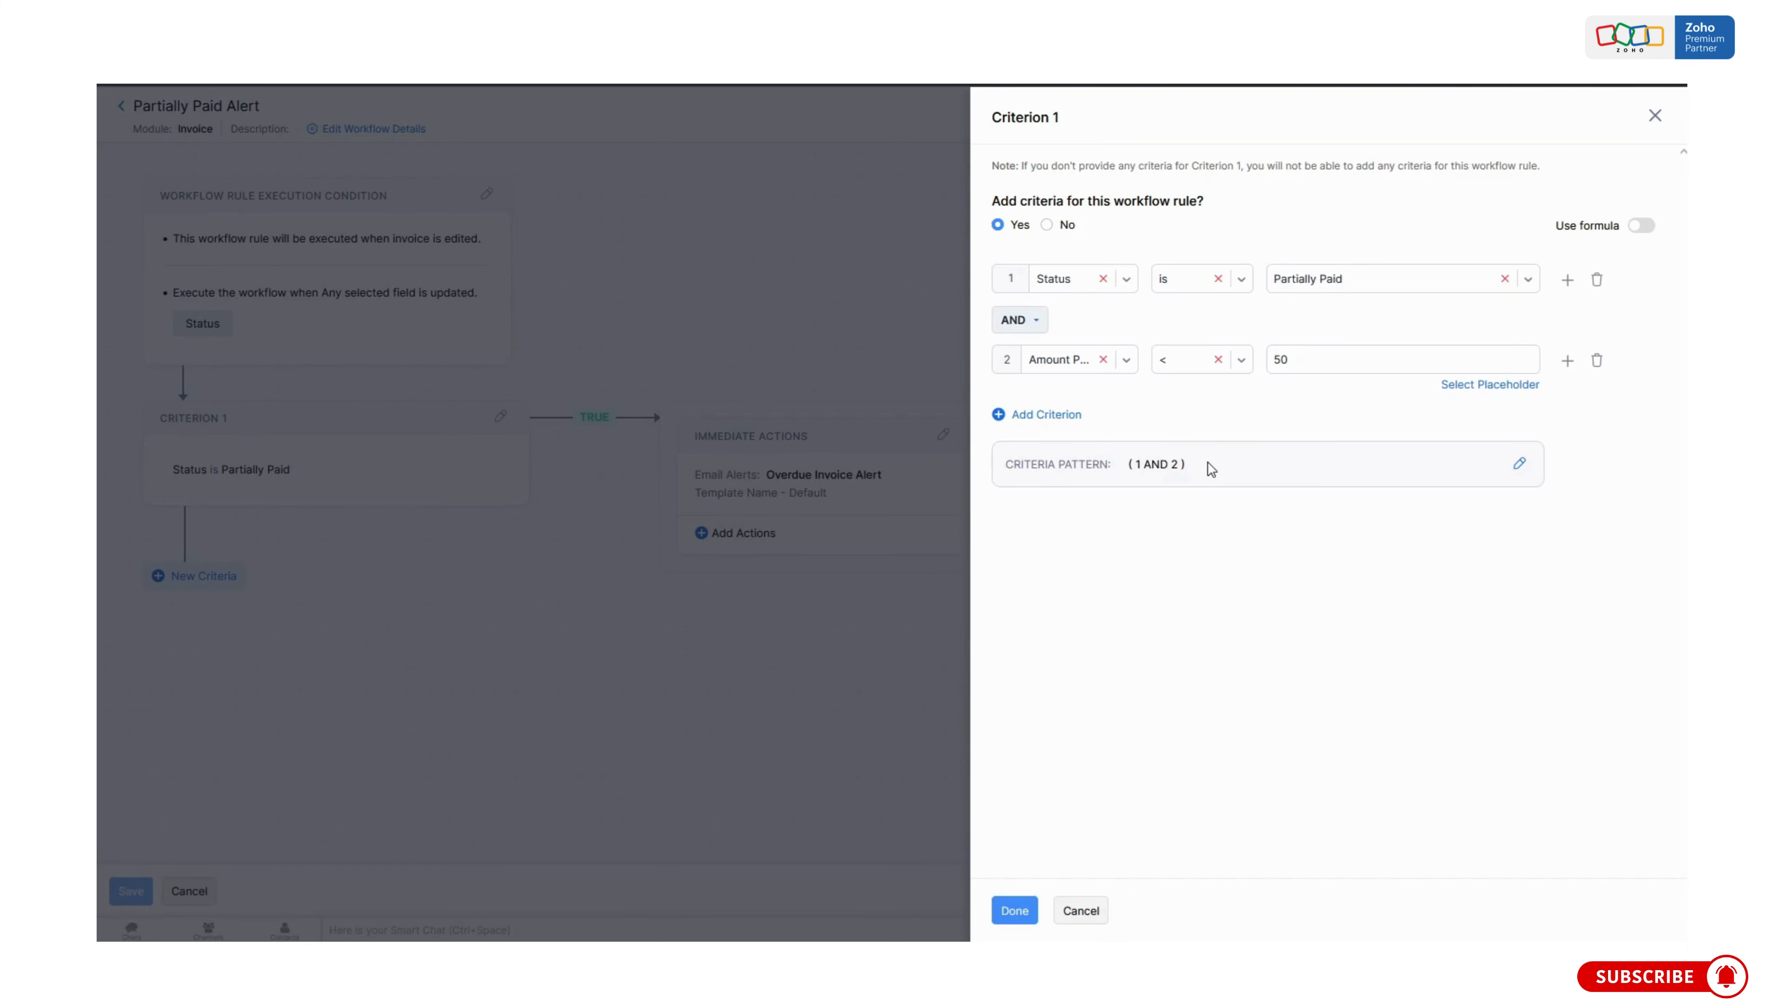
{"action": "left_click", "coordinate": [1504, 362]}
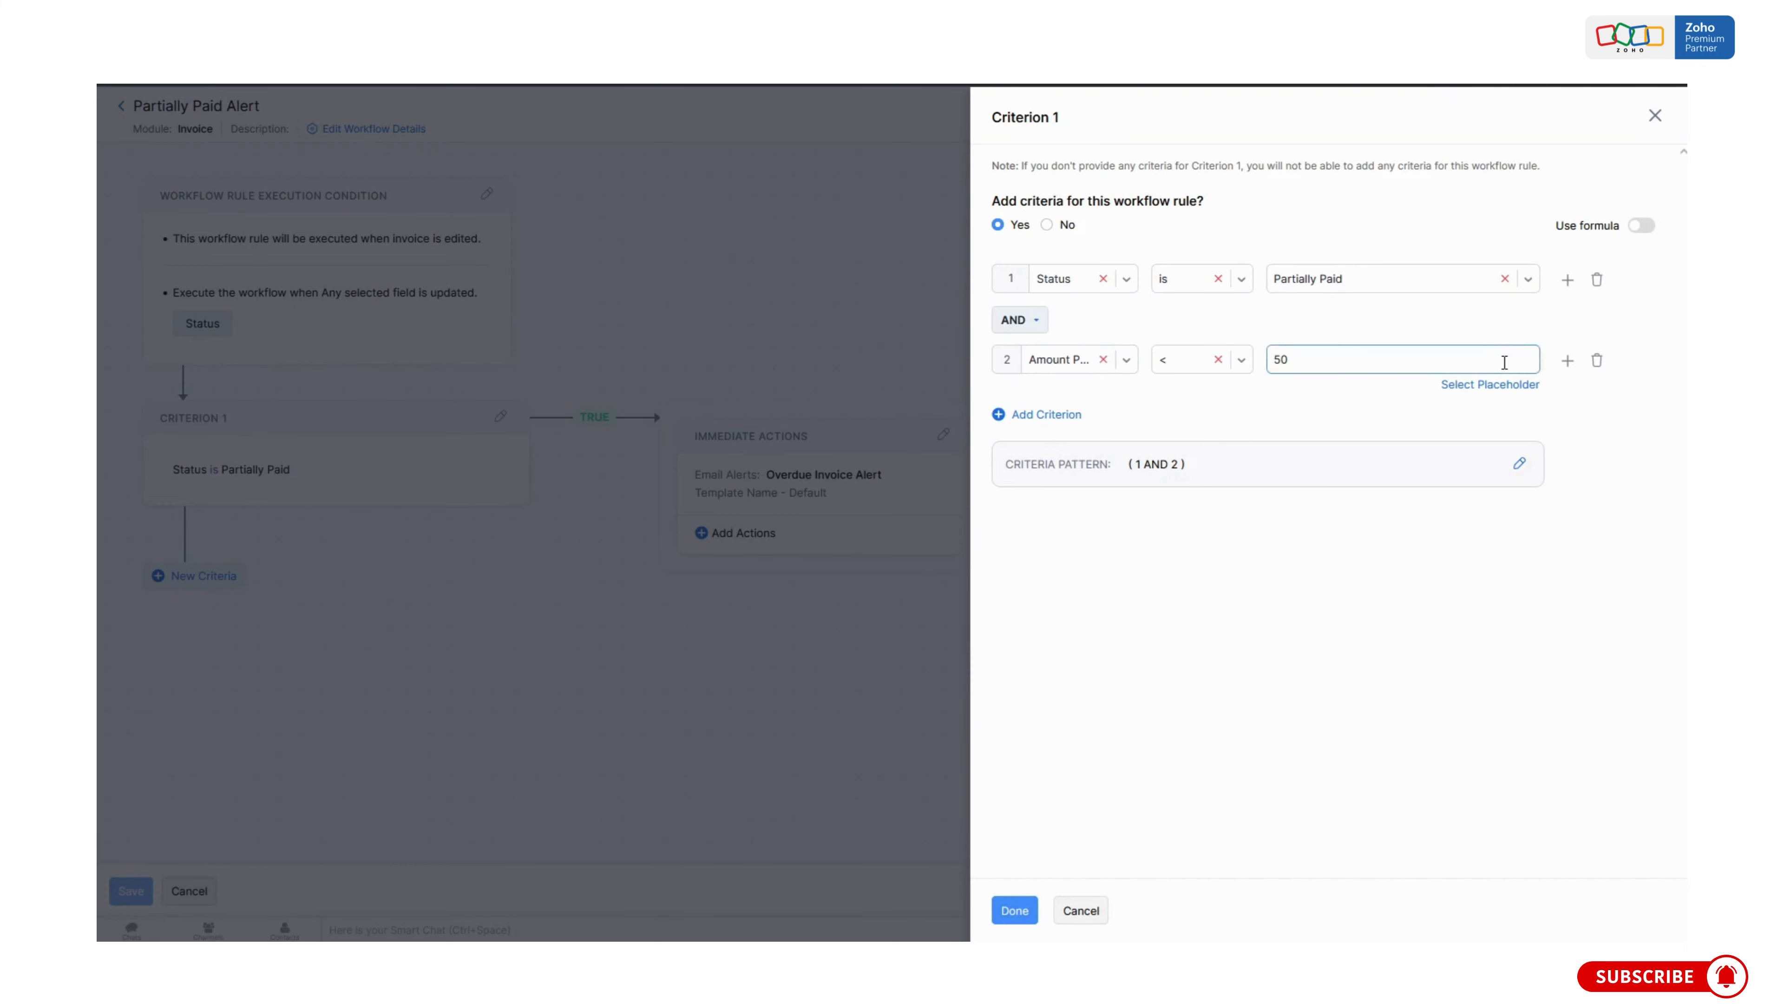
{"action": "left_click", "coordinate": [1597, 360]}
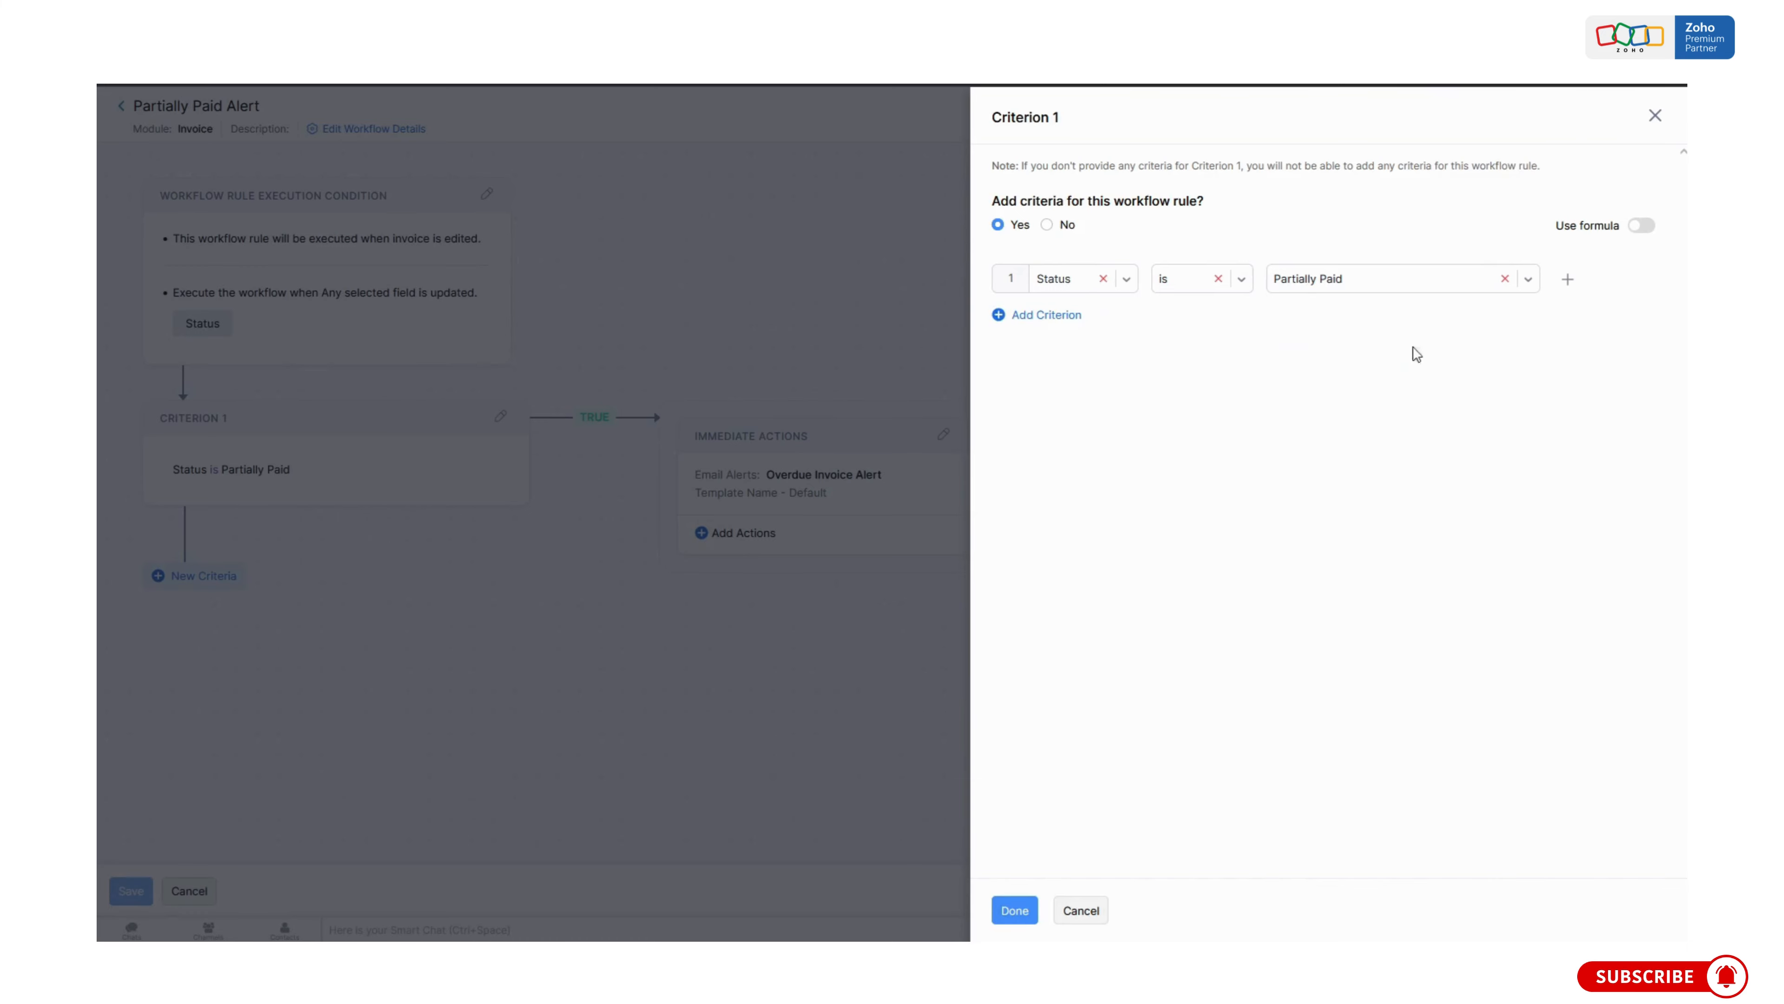
Add an AND condition to Criterion 1 requiring Amount Paid less than 1000, and save the Partially Paid Alert rule.
{"action": "left_click", "coordinate": [1007, 316]}
{"action": "left_click", "coordinate": [1068, 359]}
{"action": "type", "text": "amou"}
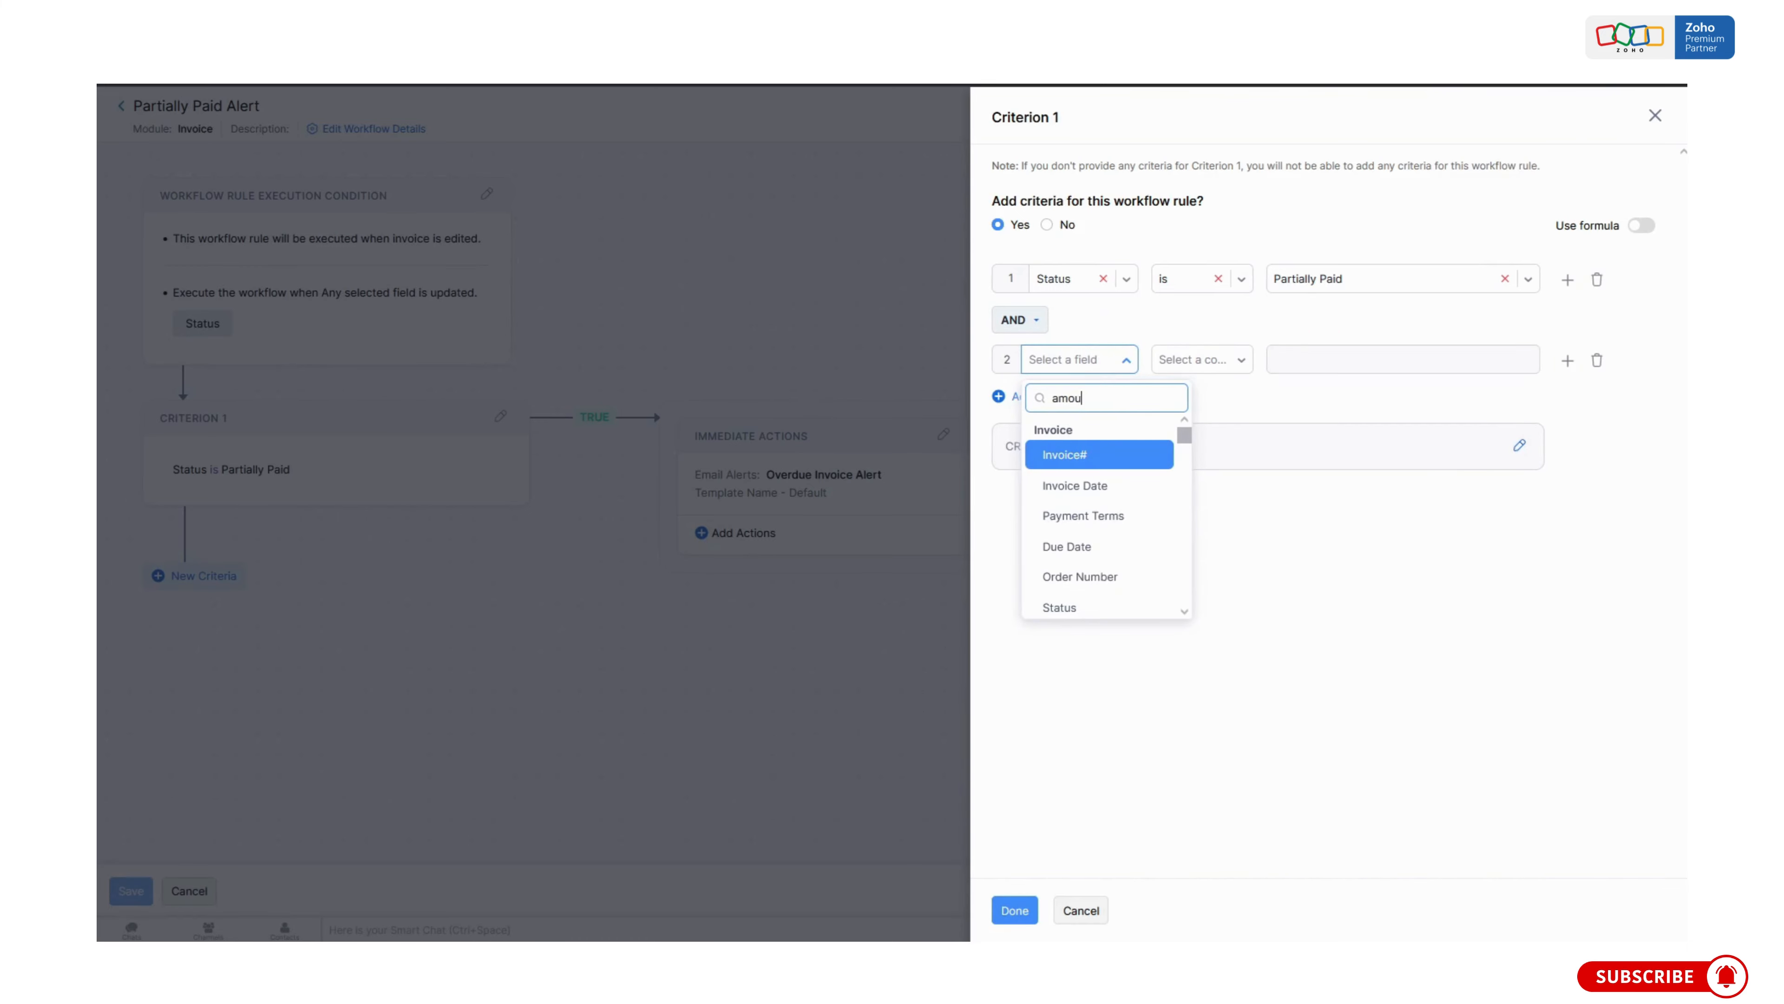
{"action": "type", "text": "nt"}
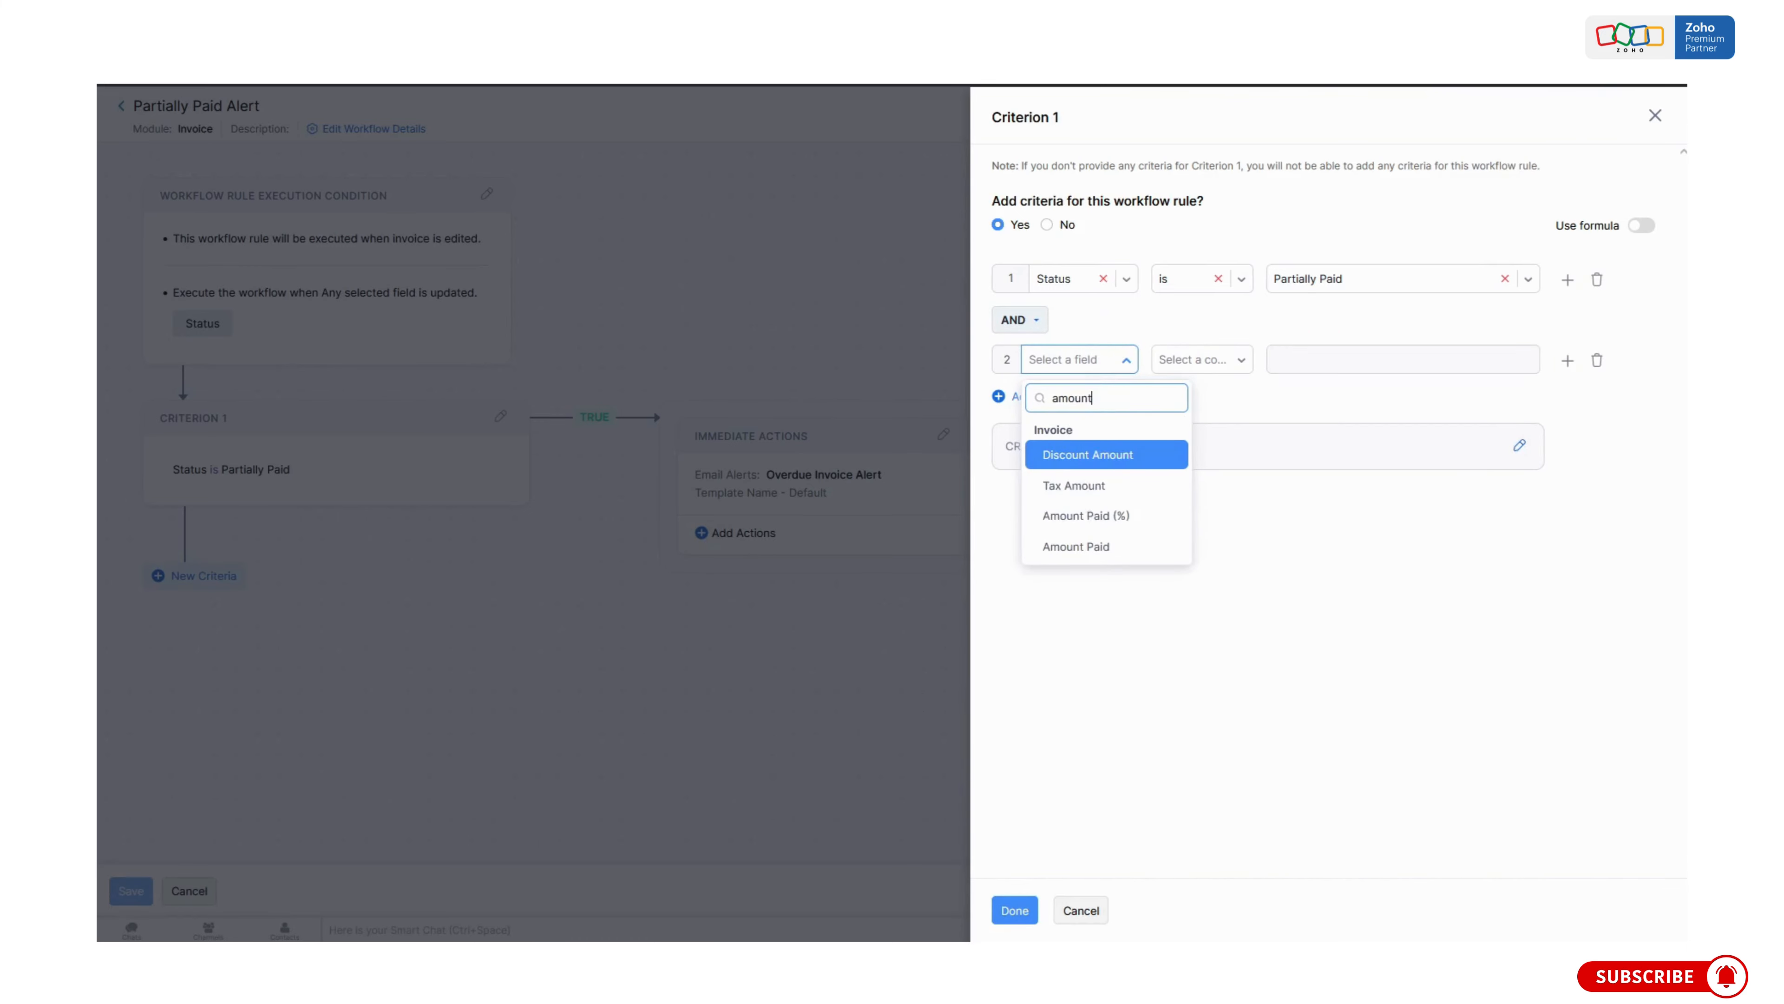
{"action": "left_click", "coordinate": [1077, 547]}
{"action": "left_click", "coordinate": [1223, 364]}
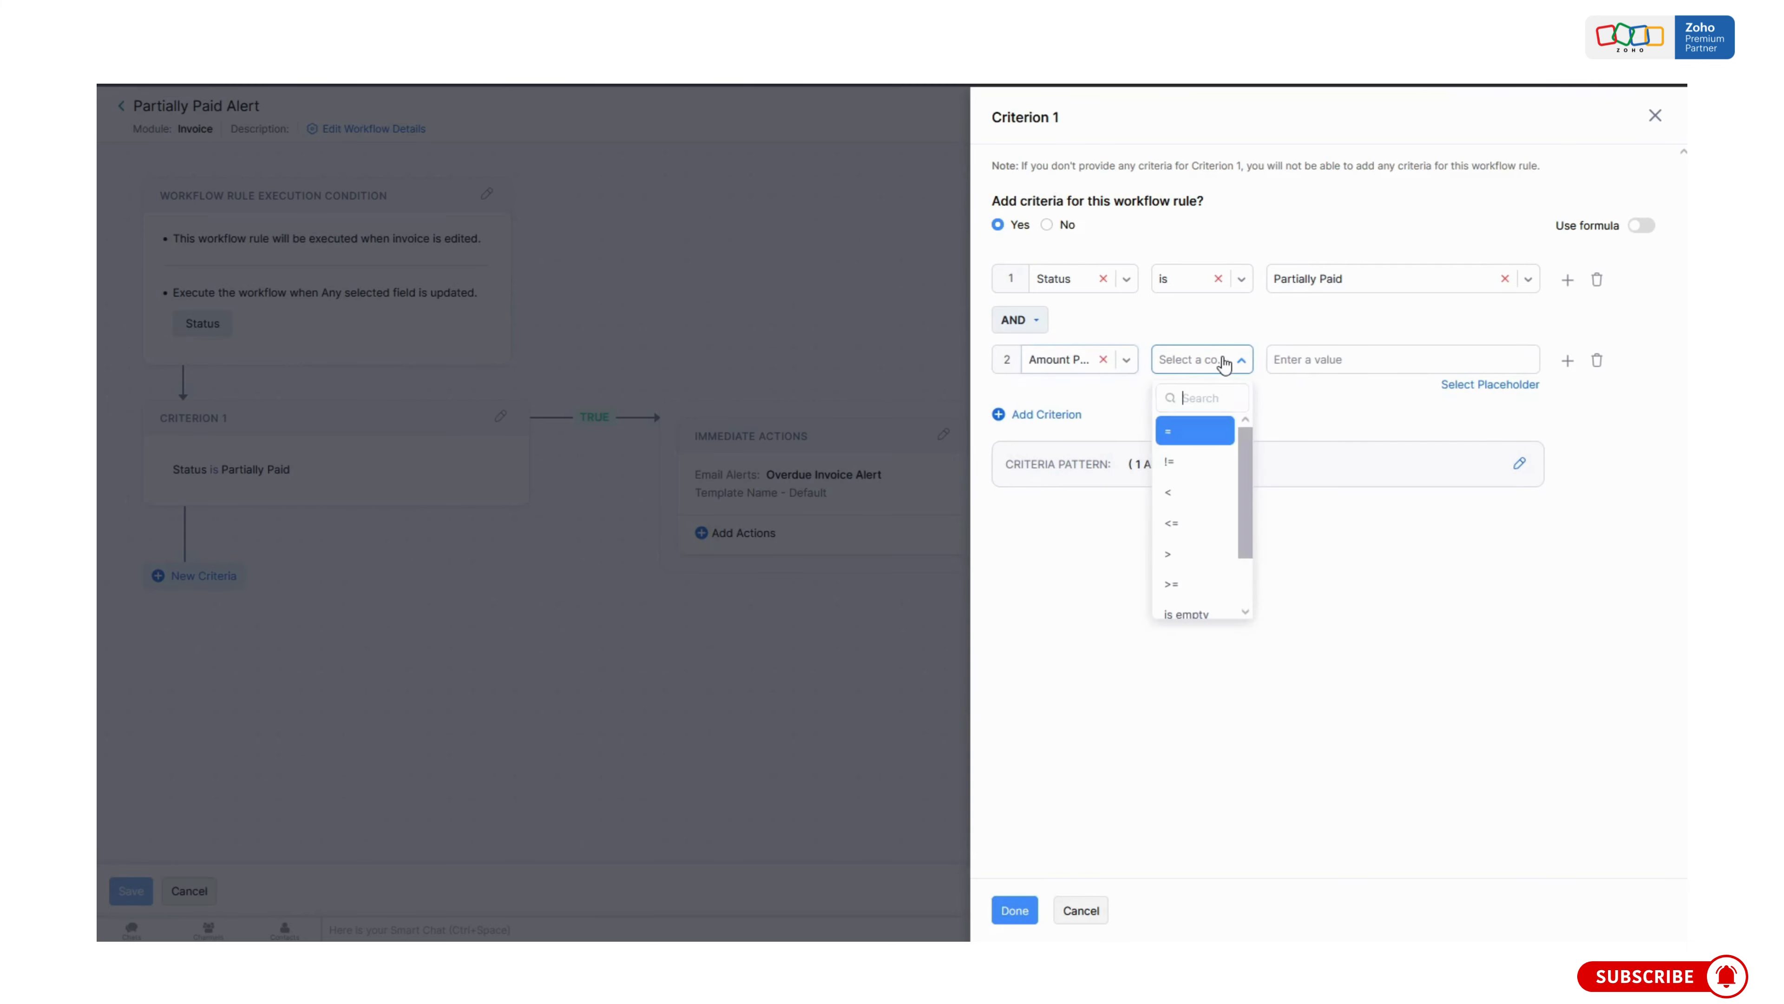
{"action": "left_click", "coordinate": [1198, 494]}
{"action": "left_click", "coordinate": [1318, 363]}
{"action": "type", "text": "1000"}
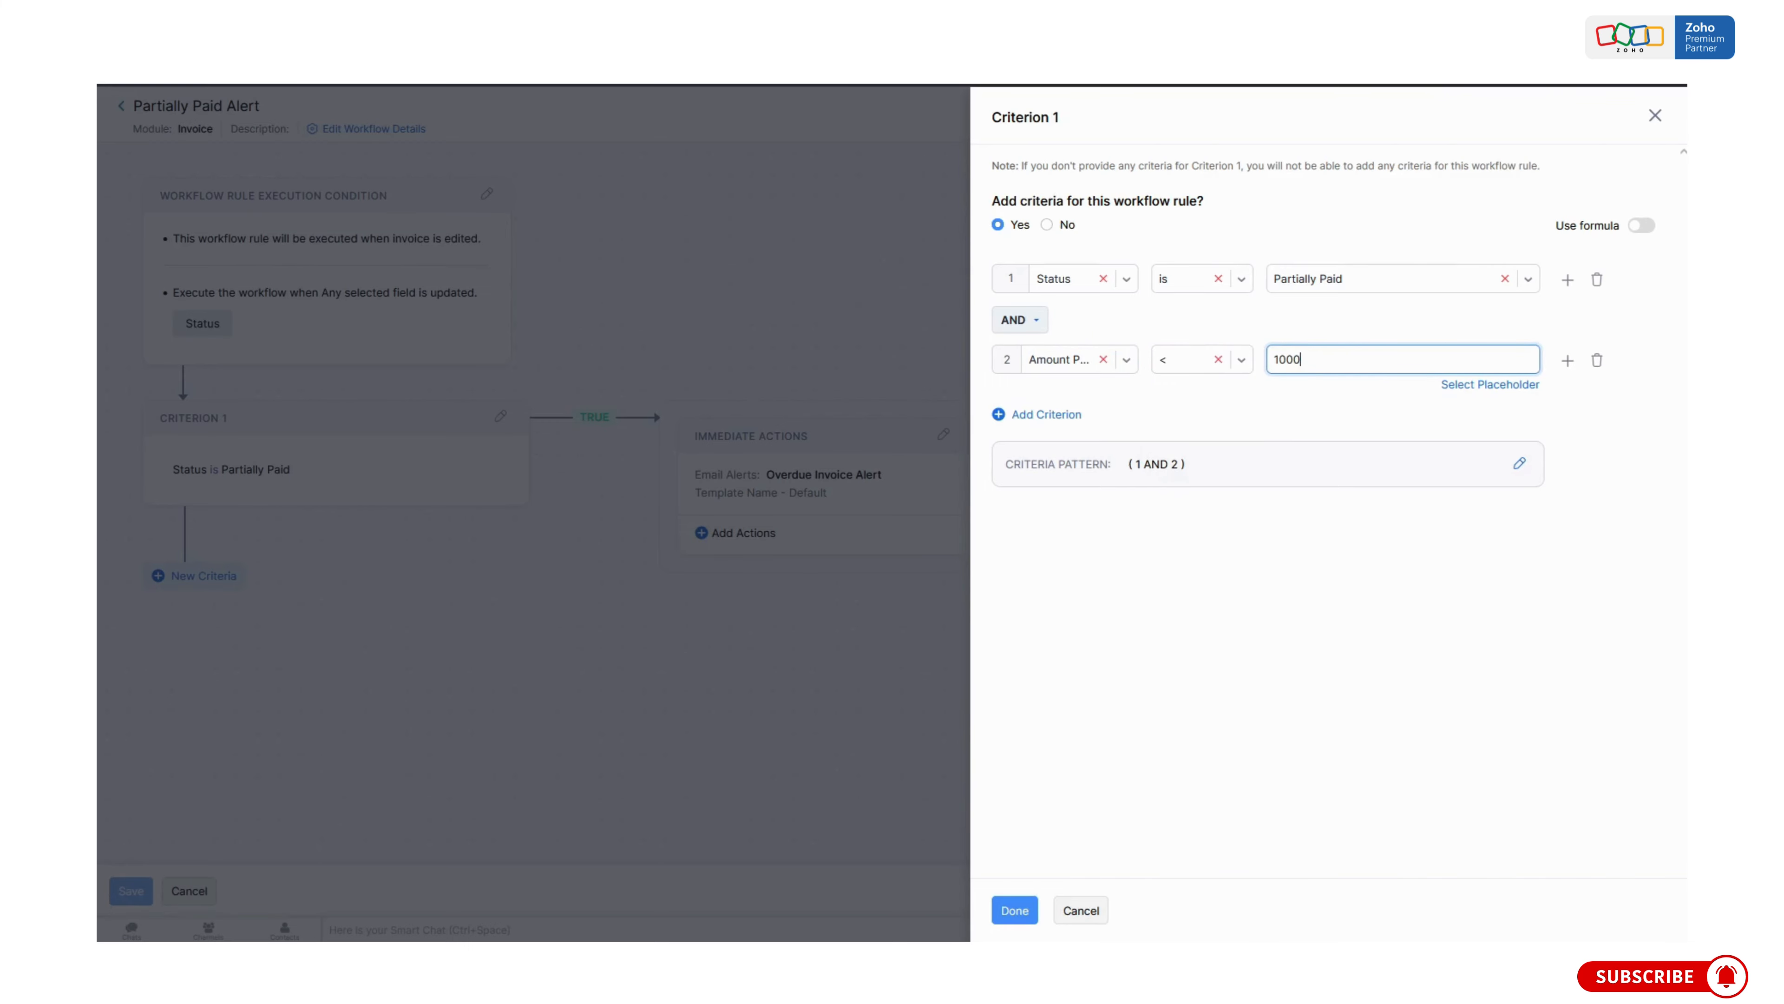
{"action": "left_click", "coordinate": [1292, 506]}
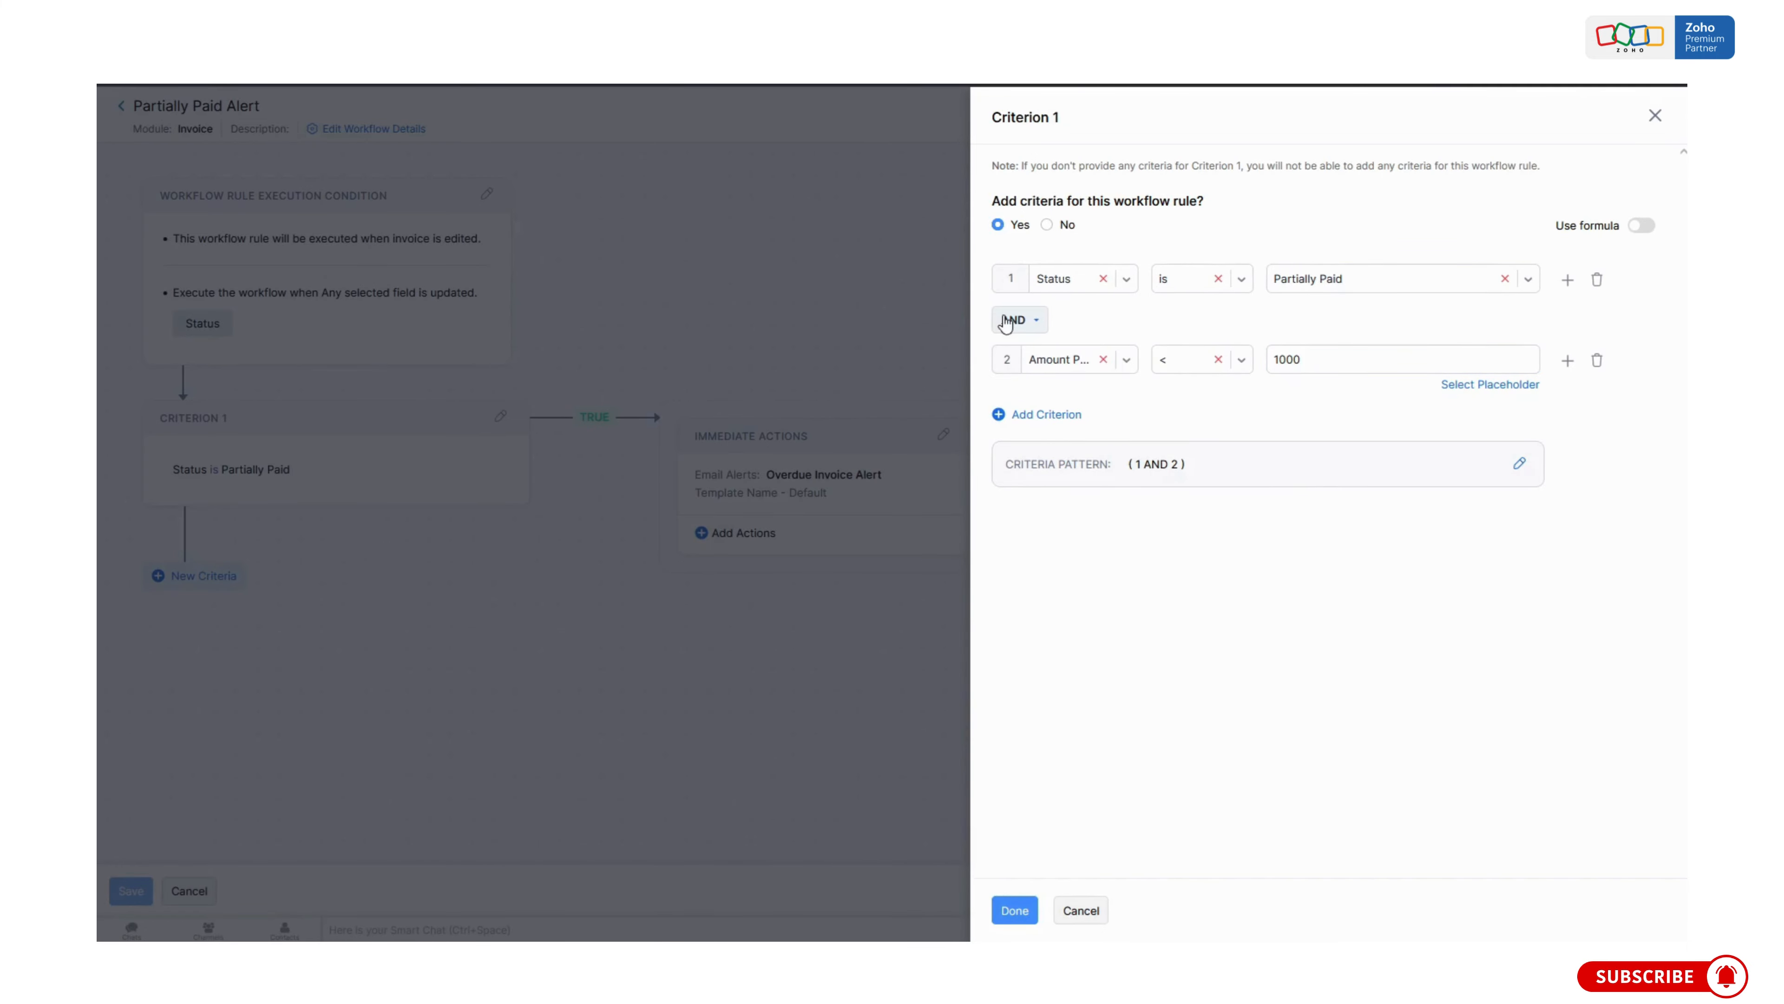
{"action": "left_click", "coordinate": [1014, 909]}
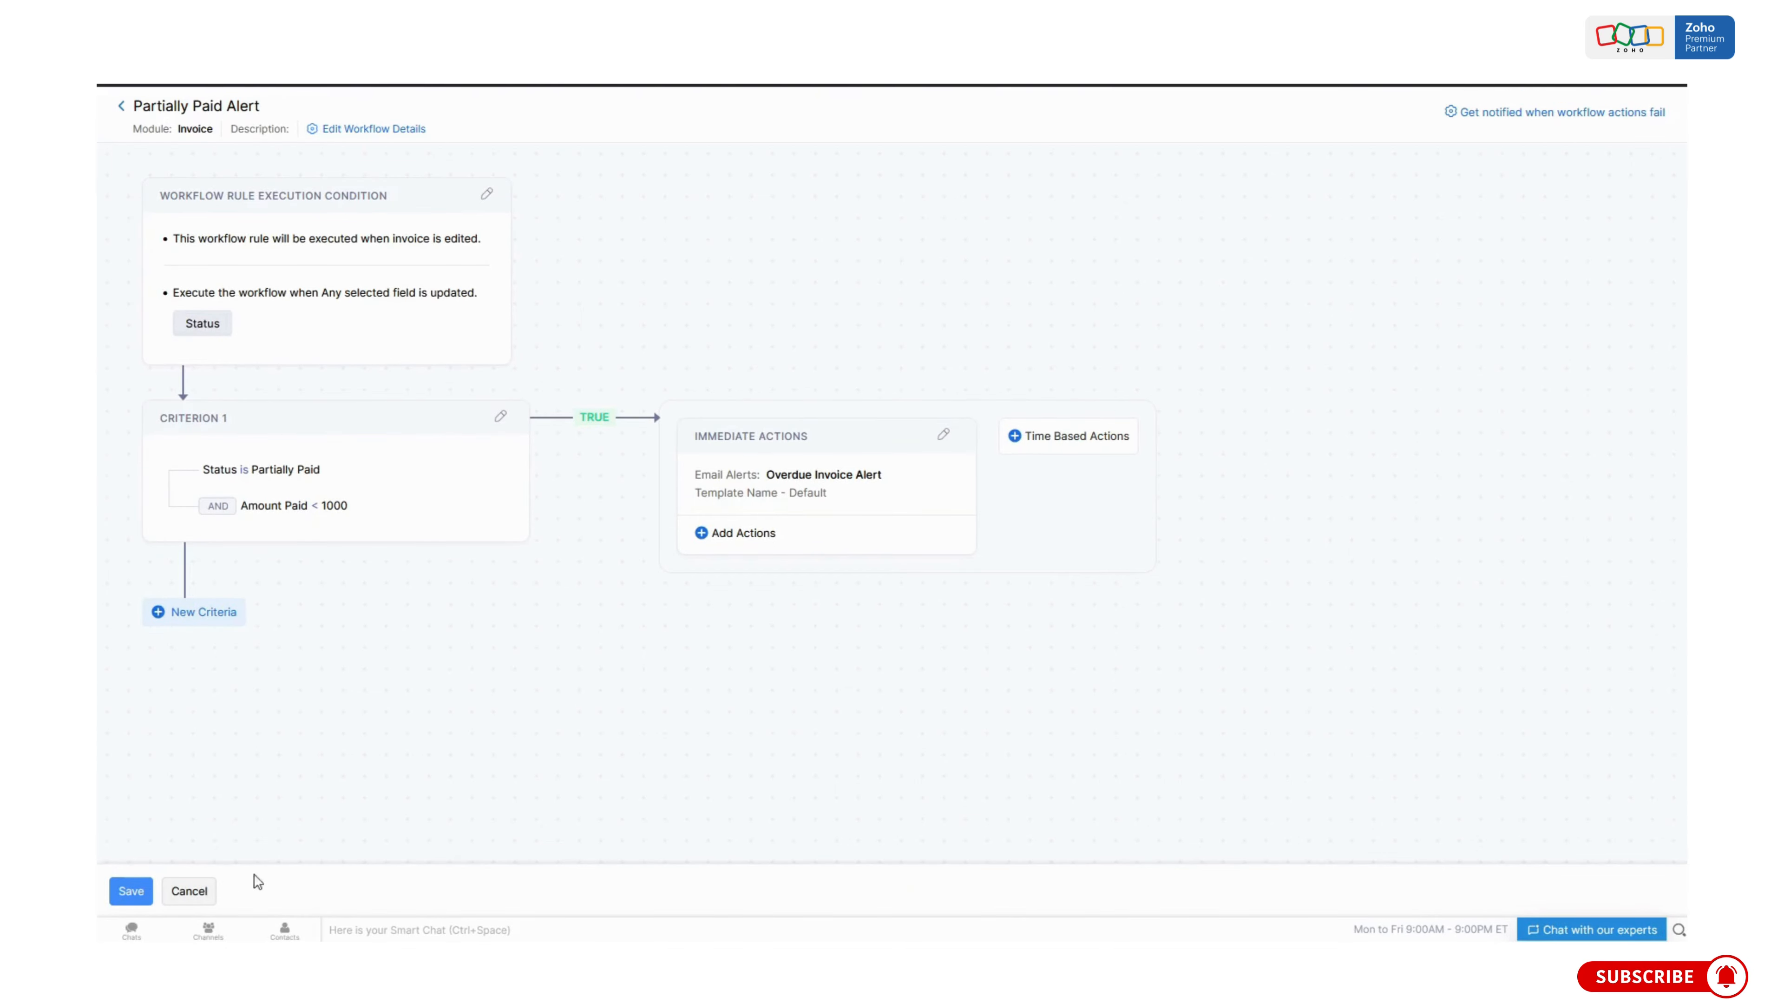
{"action": "left_click", "coordinate": [132, 894]}
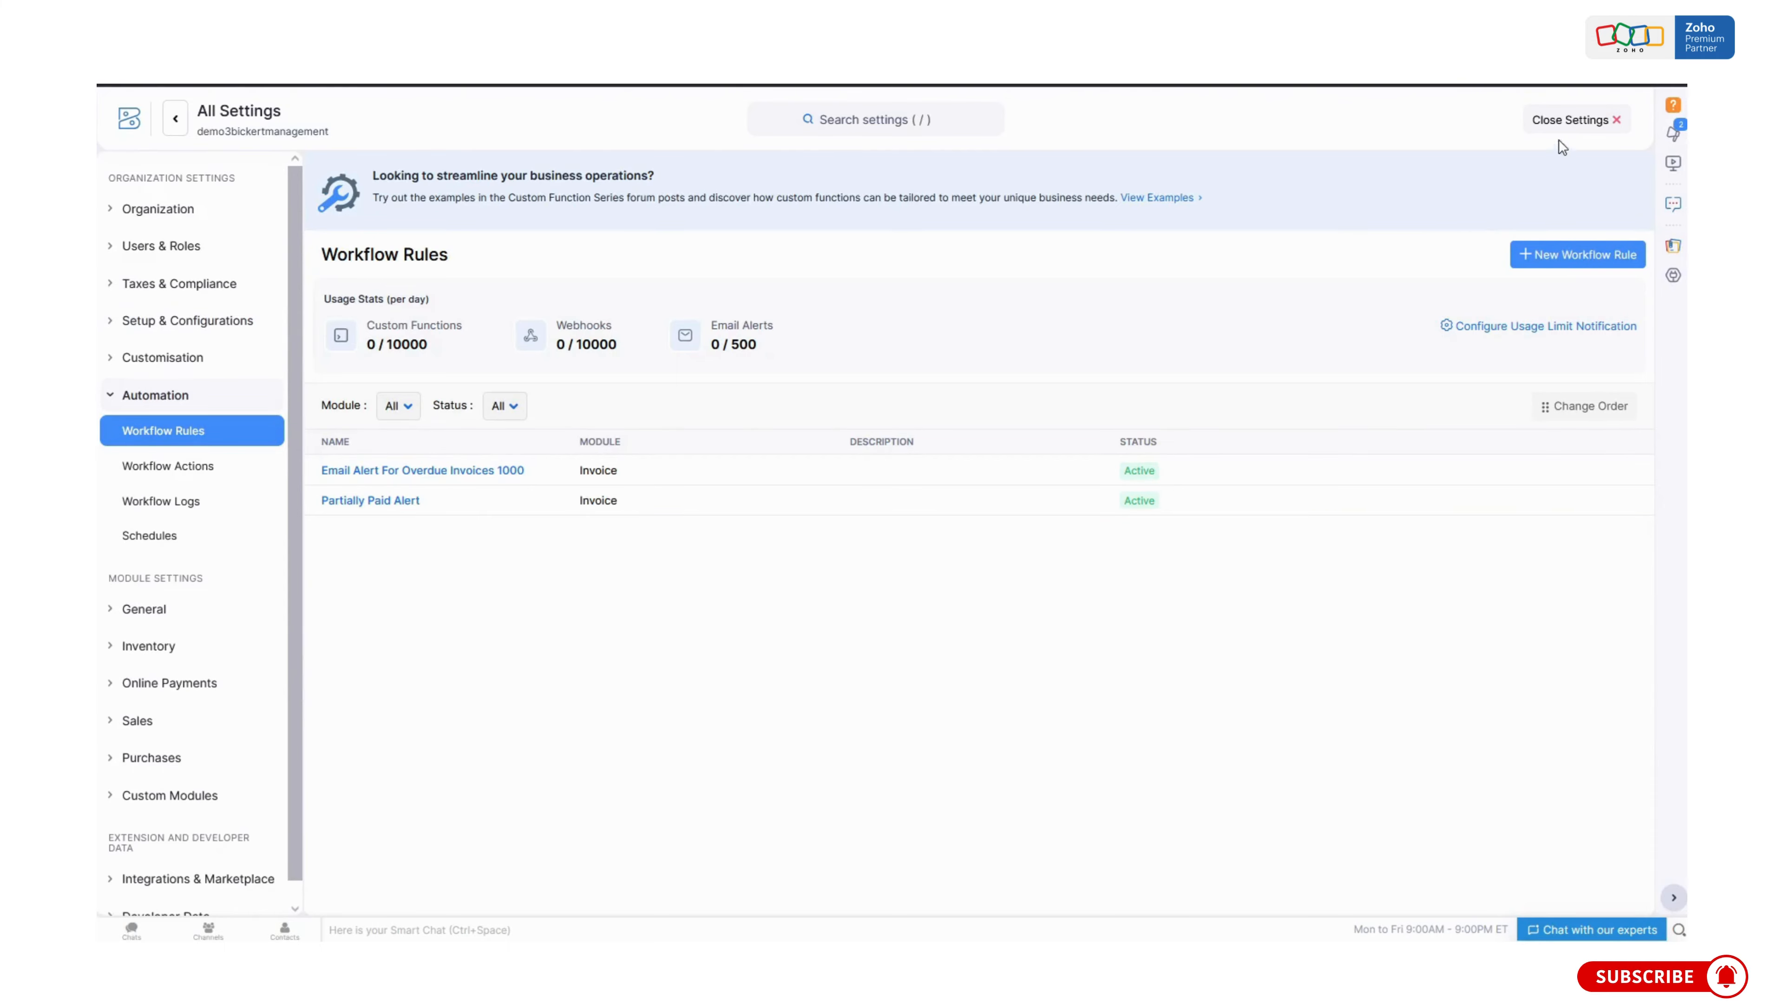
Examine the schedule and email content of the automated invoice reminder Reminder - 1 in the Reminders settings.
{"action": "left_click", "coordinate": [1567, 125]}
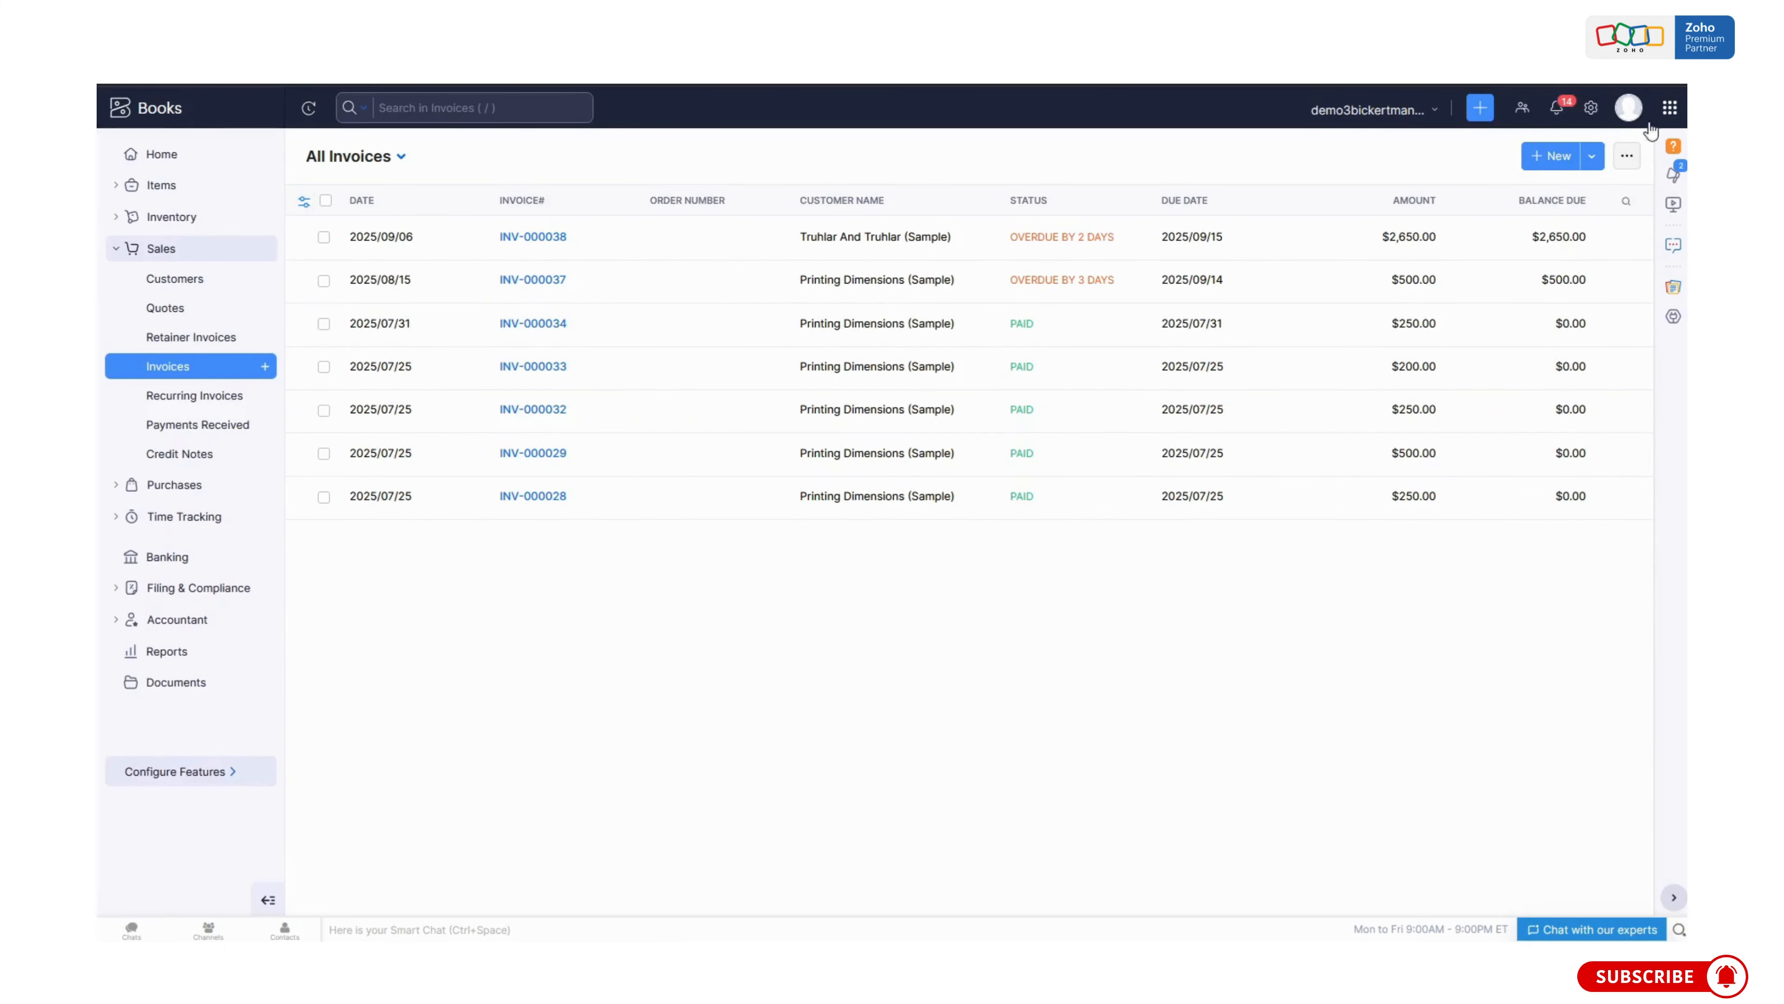
{"action": "left_click", "coordinate": [1589, 104]}
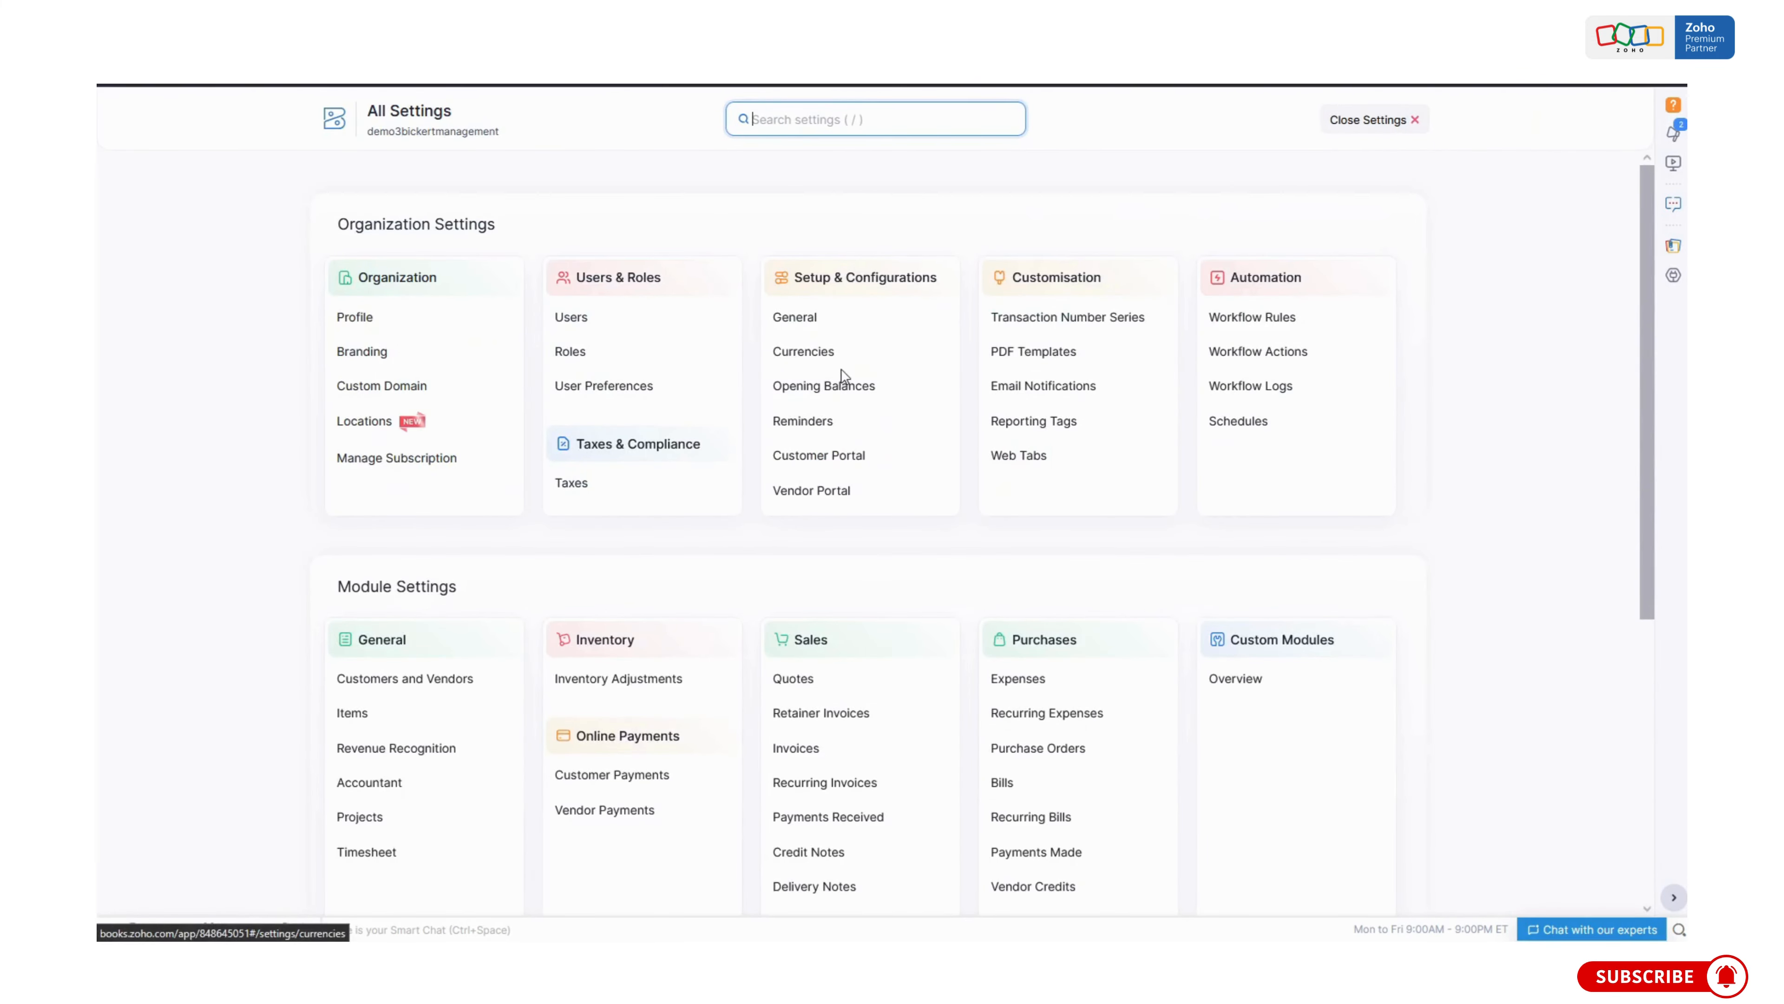
{"action": "left_click", "coordinate": [804, 422]}
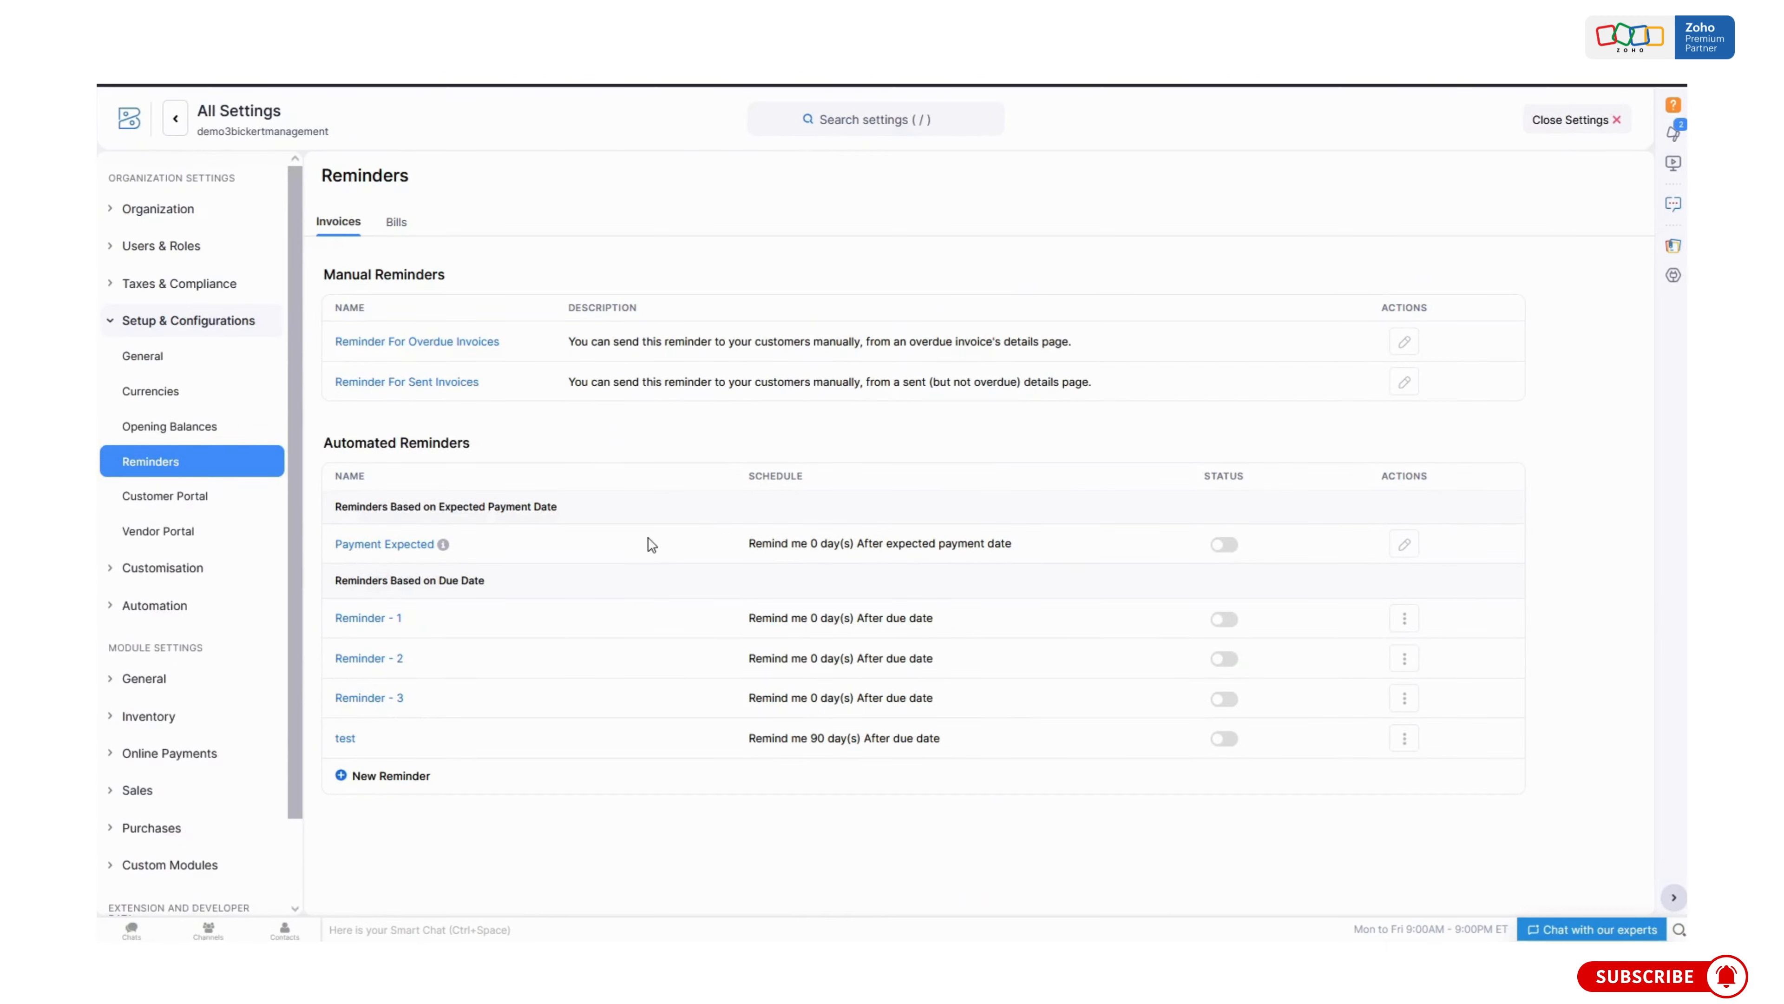
{"action": "left_click", "coordinate": [357, 622]}
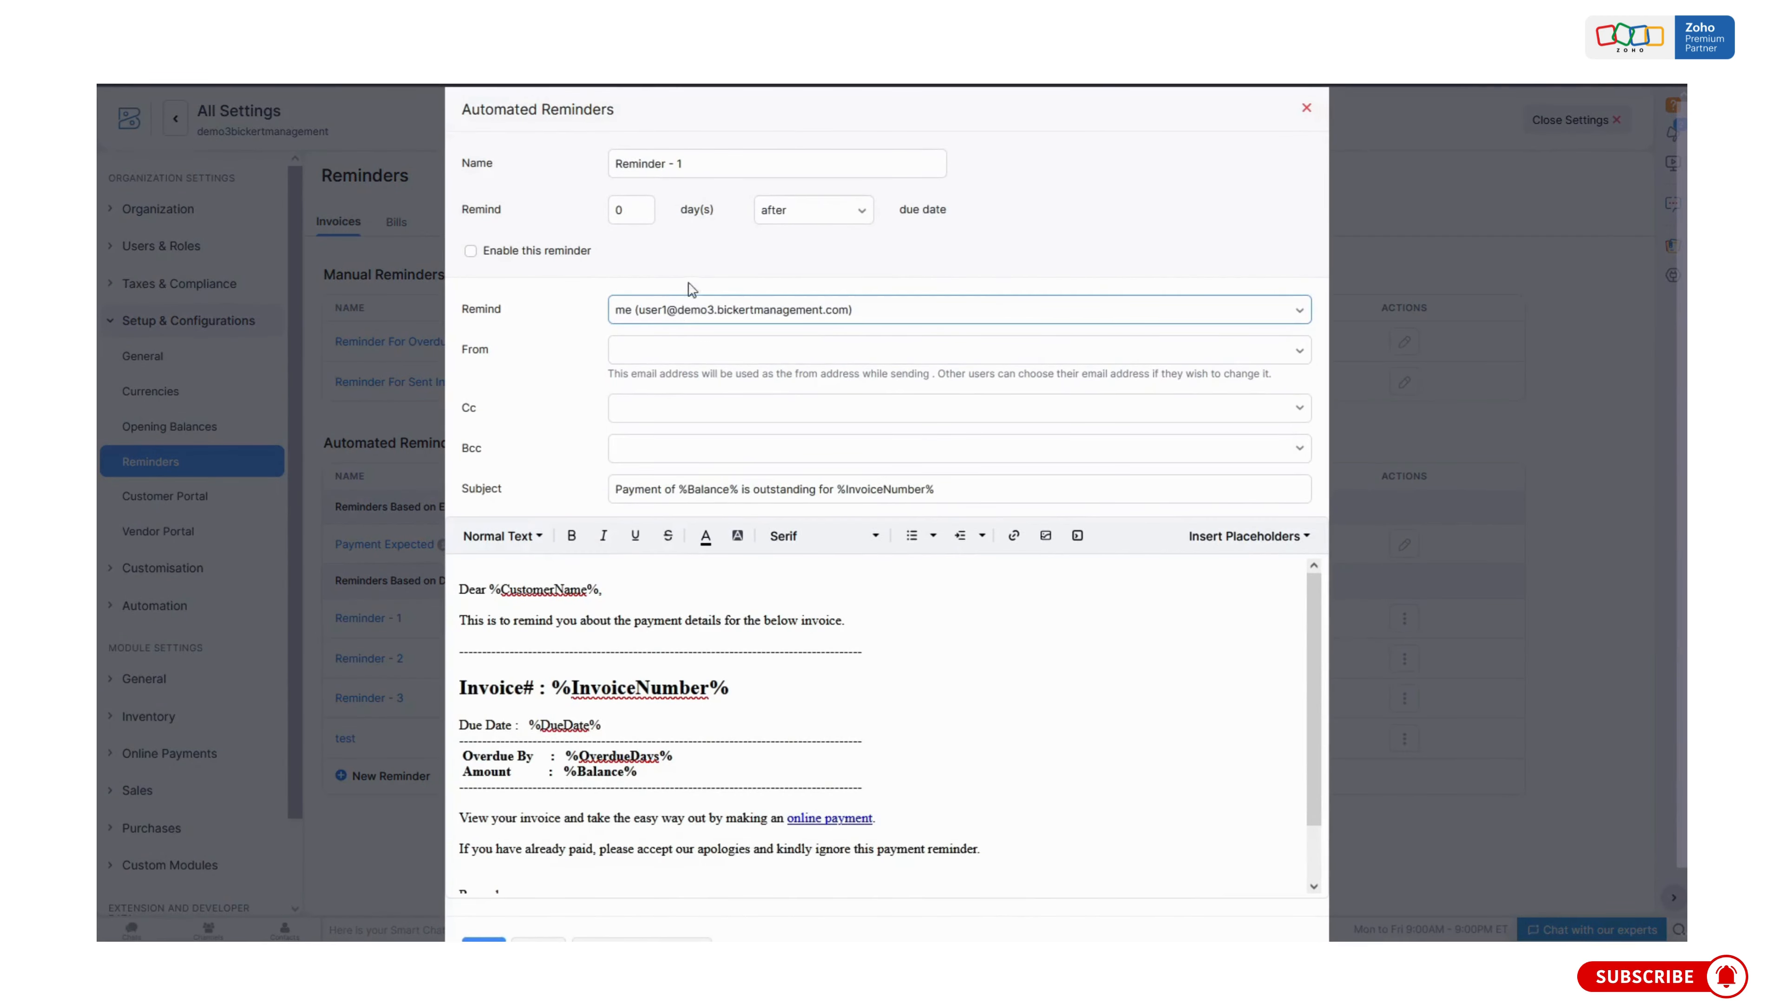
{"action": "left_click", "coordinate": [629, 213]}
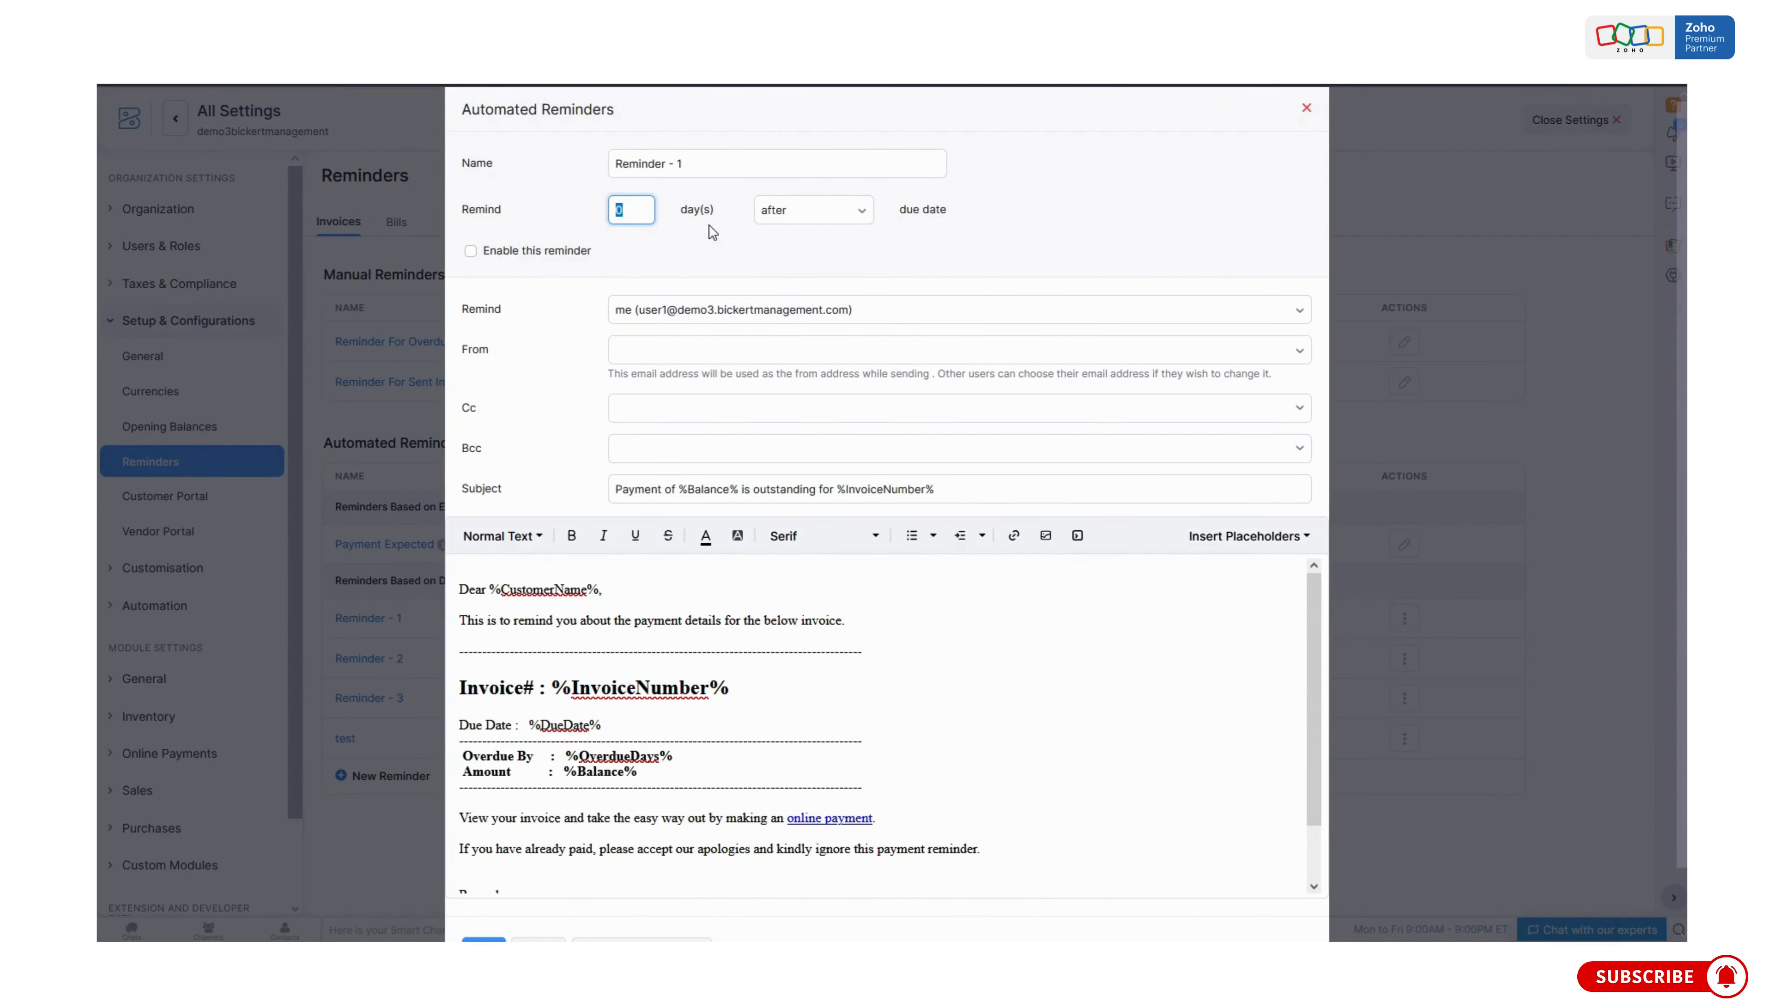
{"action": "scroll", "coordinate": [741, 436], "scroll_direction": "down", "scroll_amount": 1}
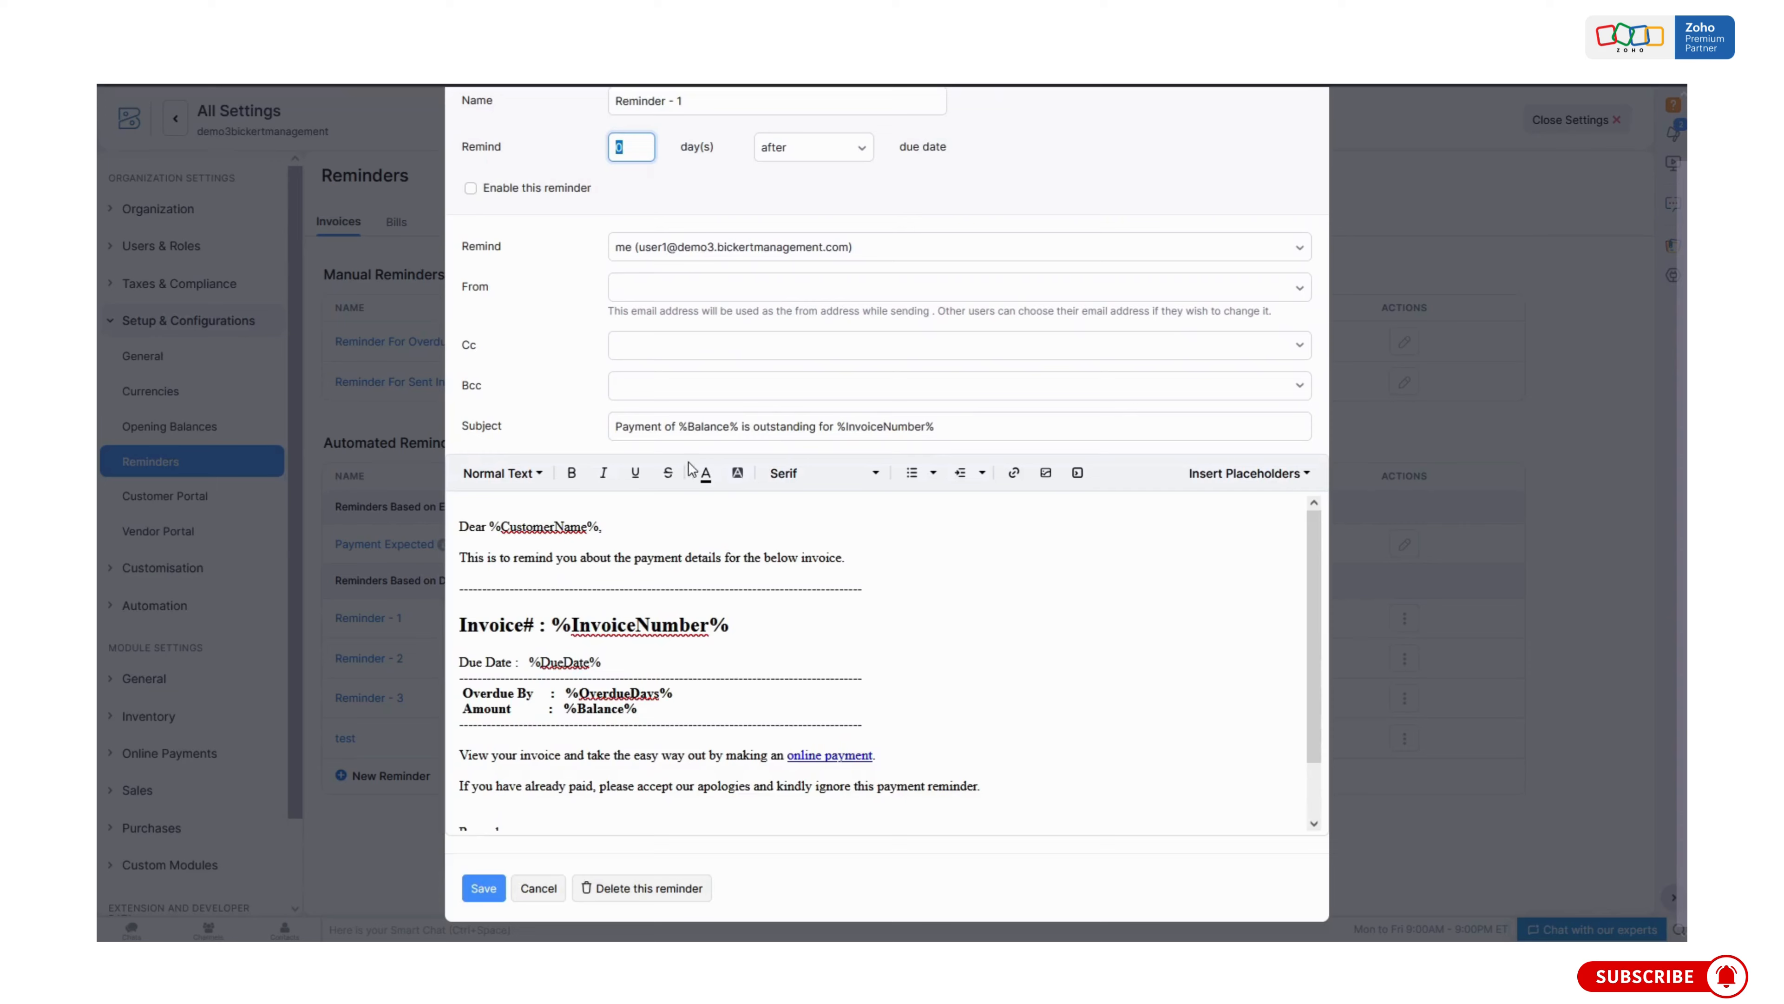
{"action": "scroll", "coordinate": [724, 439], "scroll_direction": "up", "scroll_amount": 1}
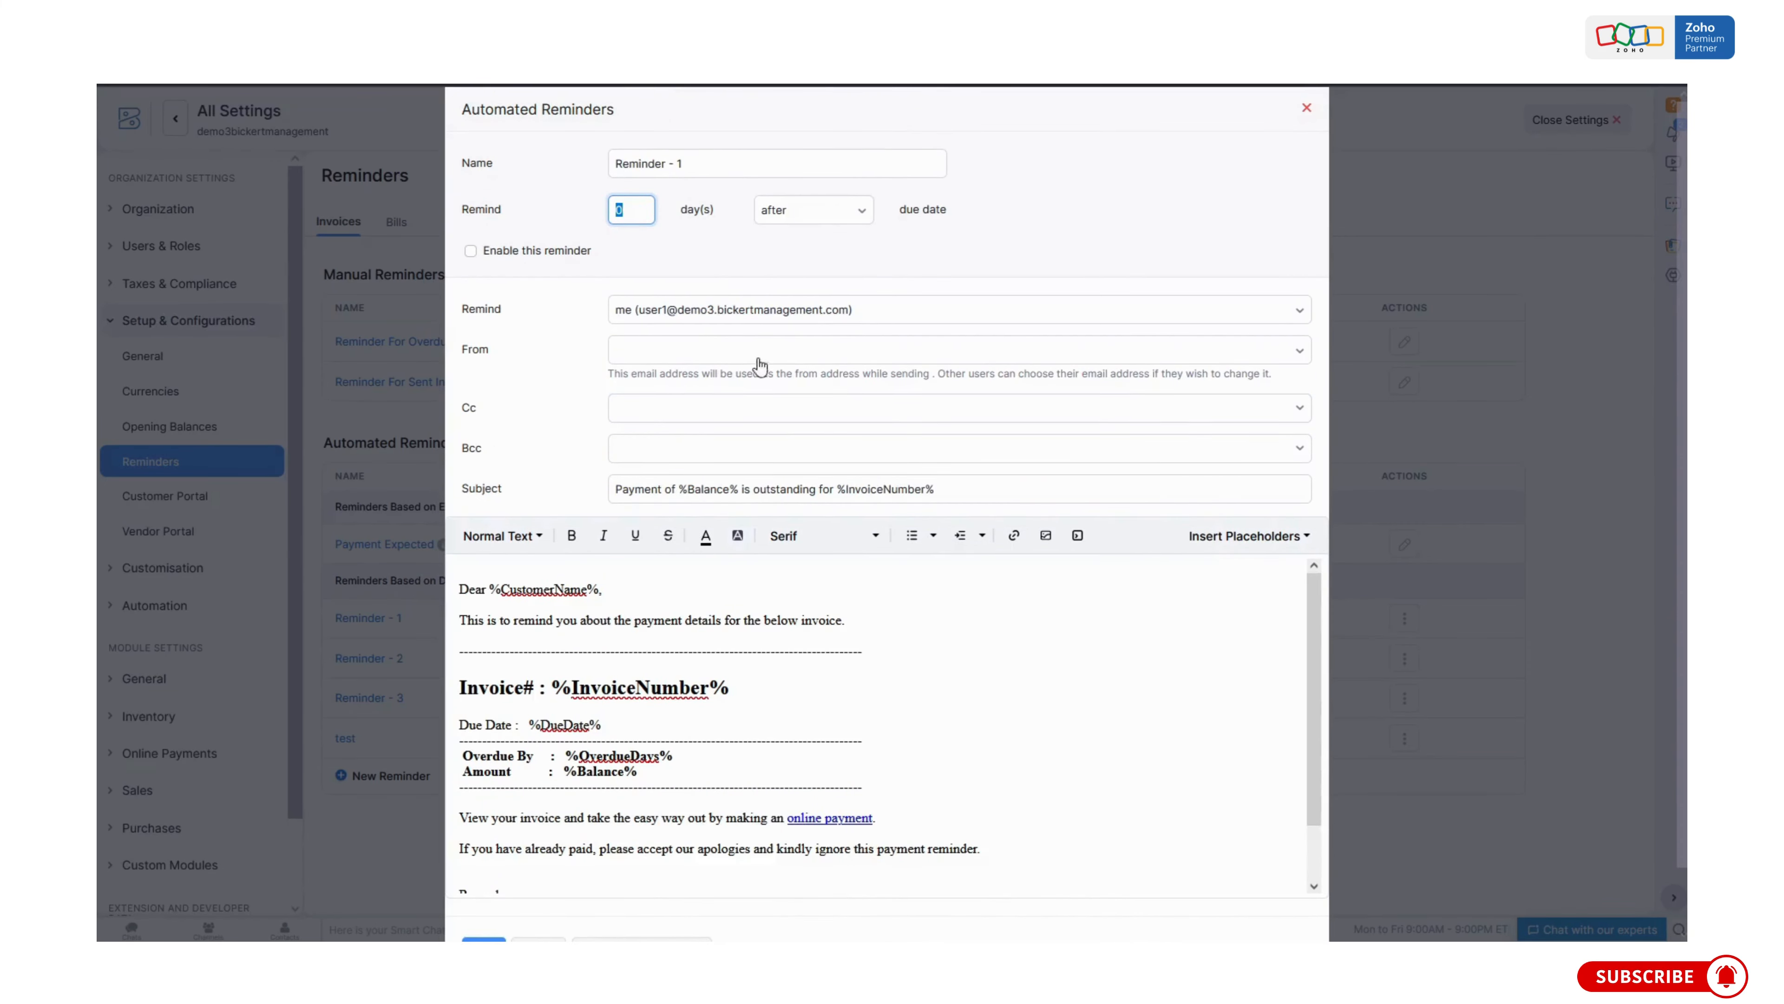
{"action": "left_click", "coordinate": [1306, 110]}
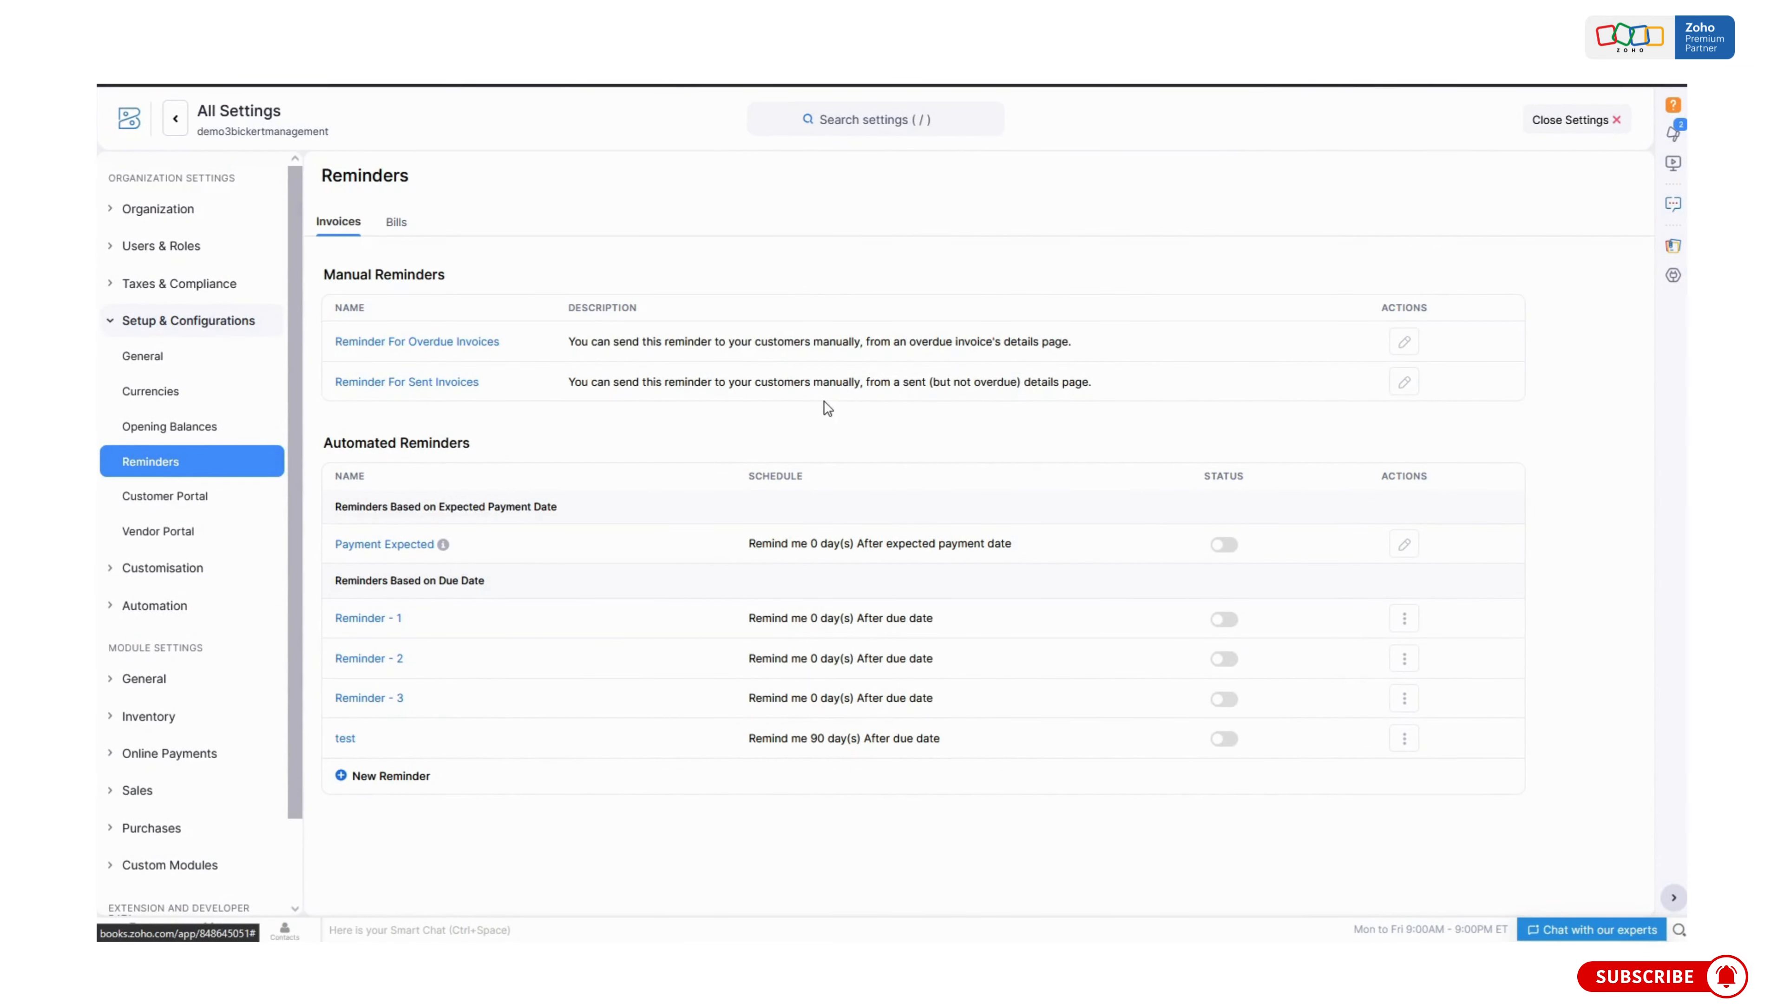
{"action": "left_click", "coordinate": [1612, 120]}
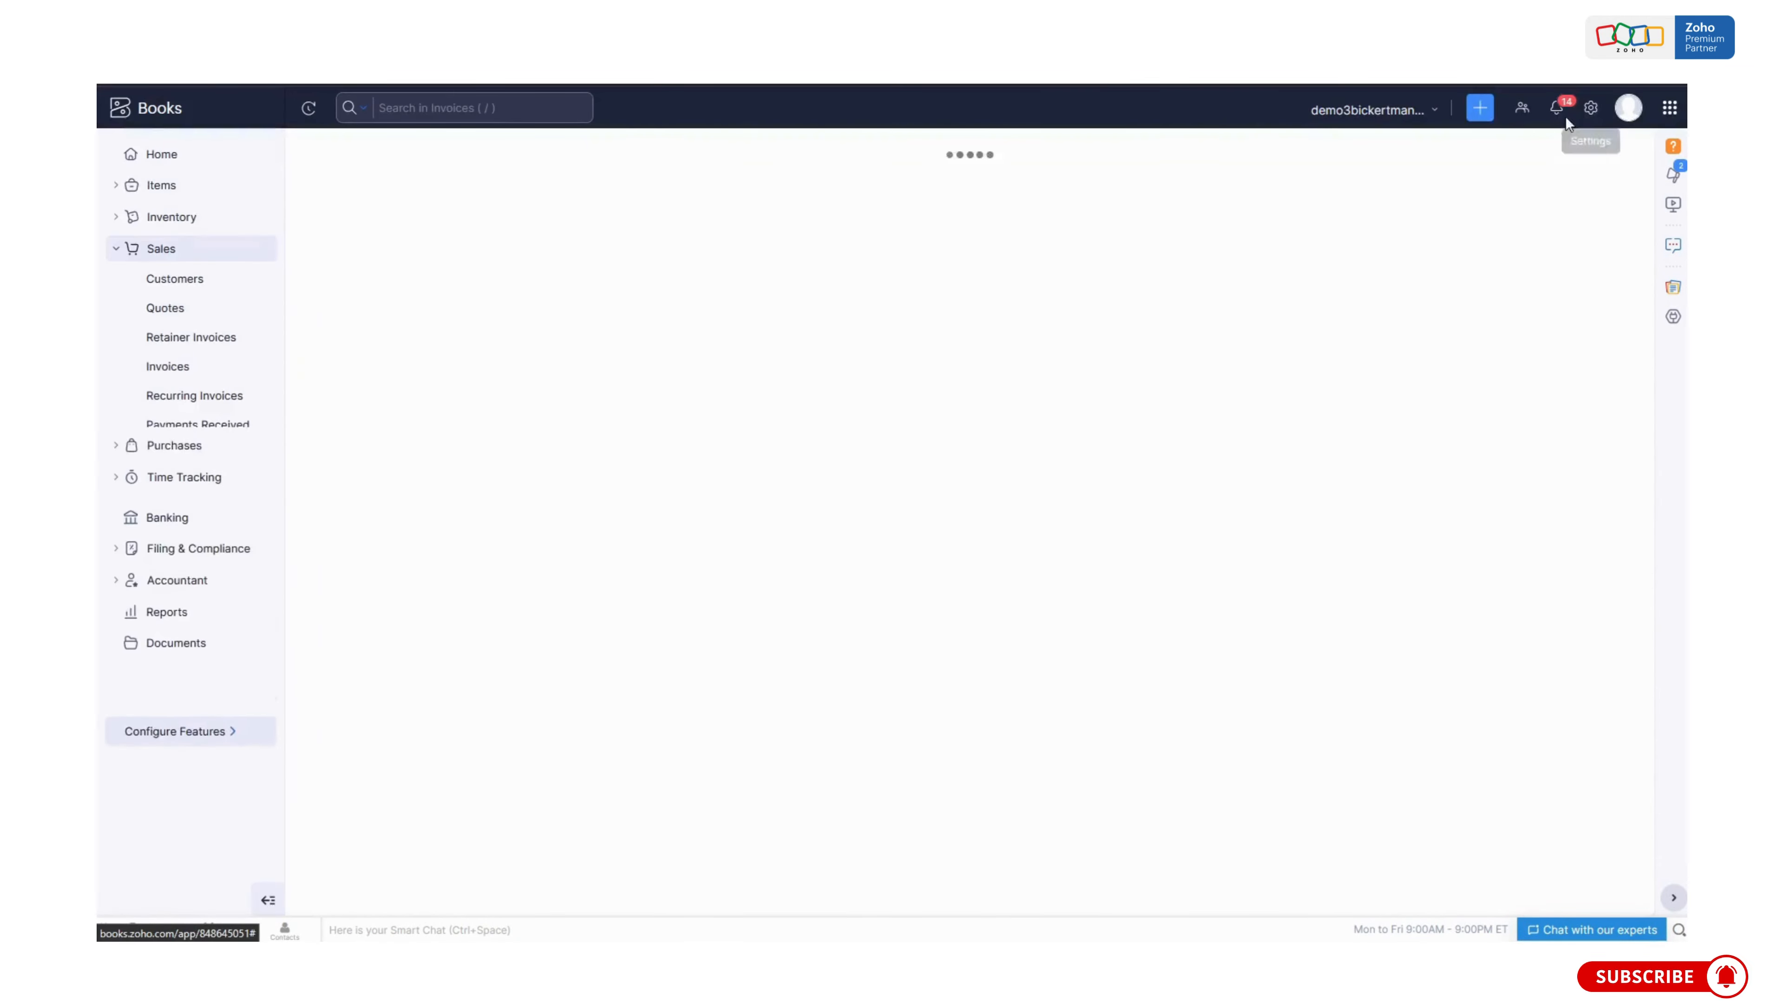
Create a workflow rule named 90 Days Overdue Invoice Alert for the Invoice module.
{"action": "left_click", "coordinate": [1591, 108]}
{"action": "left_click", "coordinate": [1253, 317]}
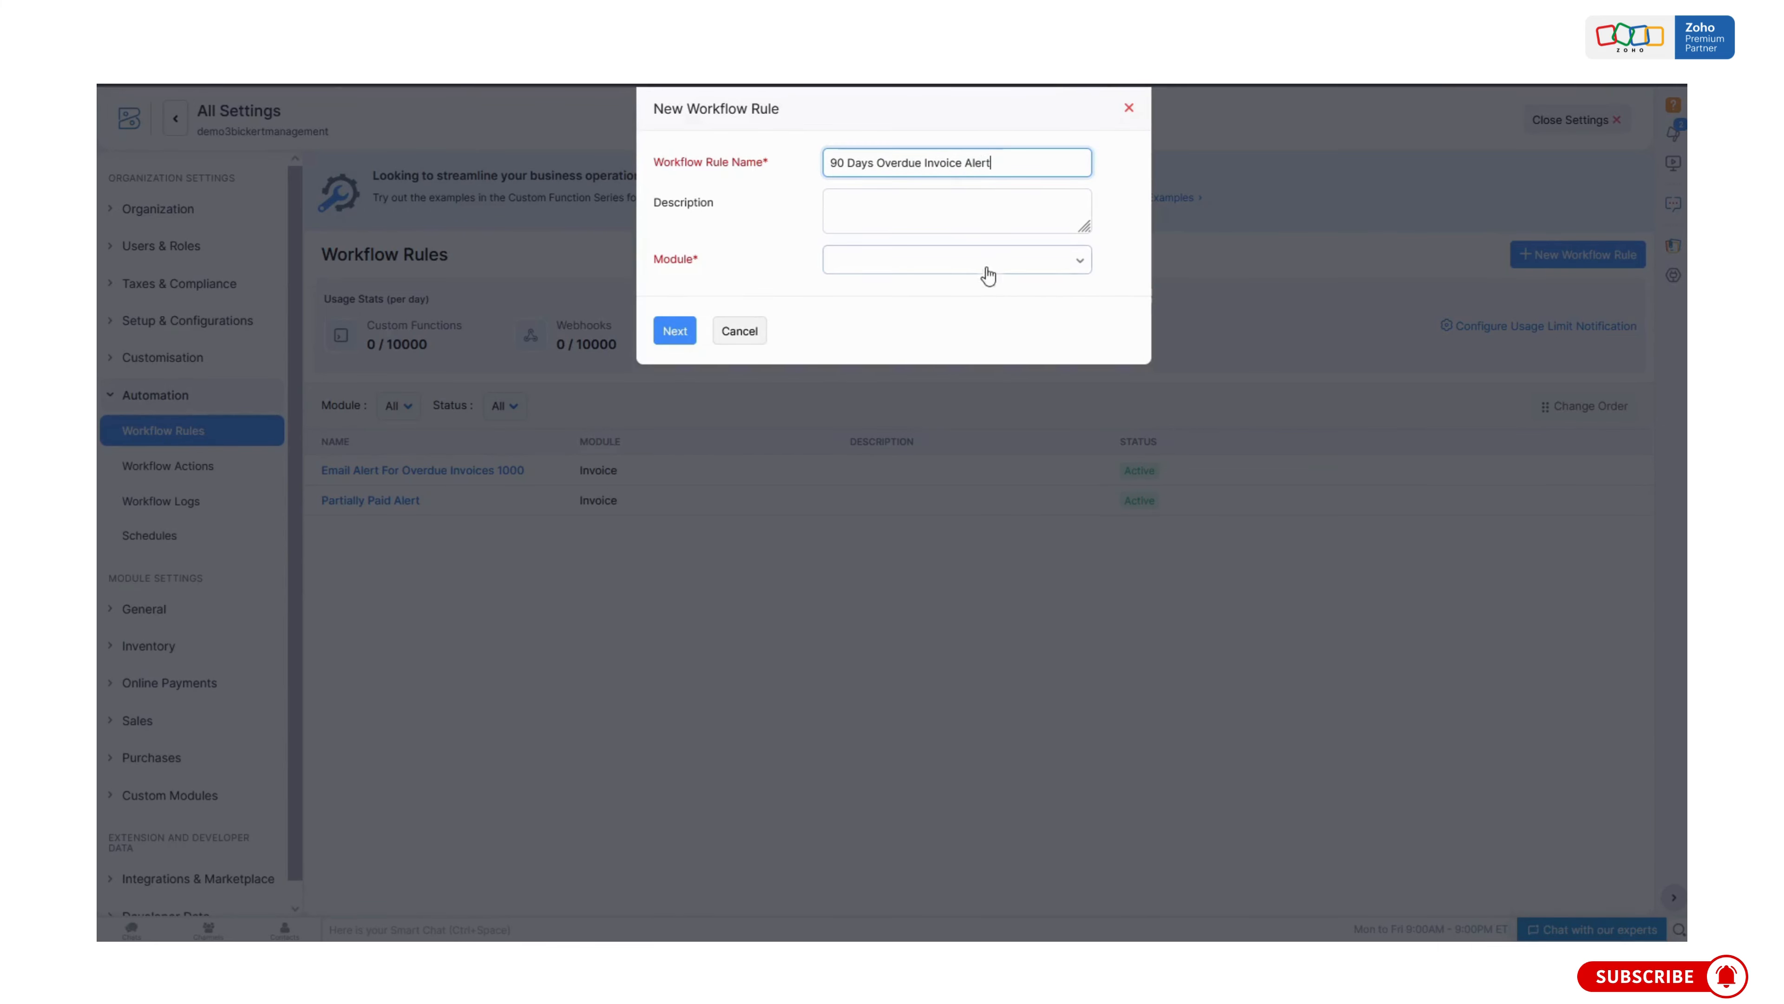
{"action": "left_click", "coordinate": [928, 270]}
{"action": "left_click", "coordinate": [853, 420]}
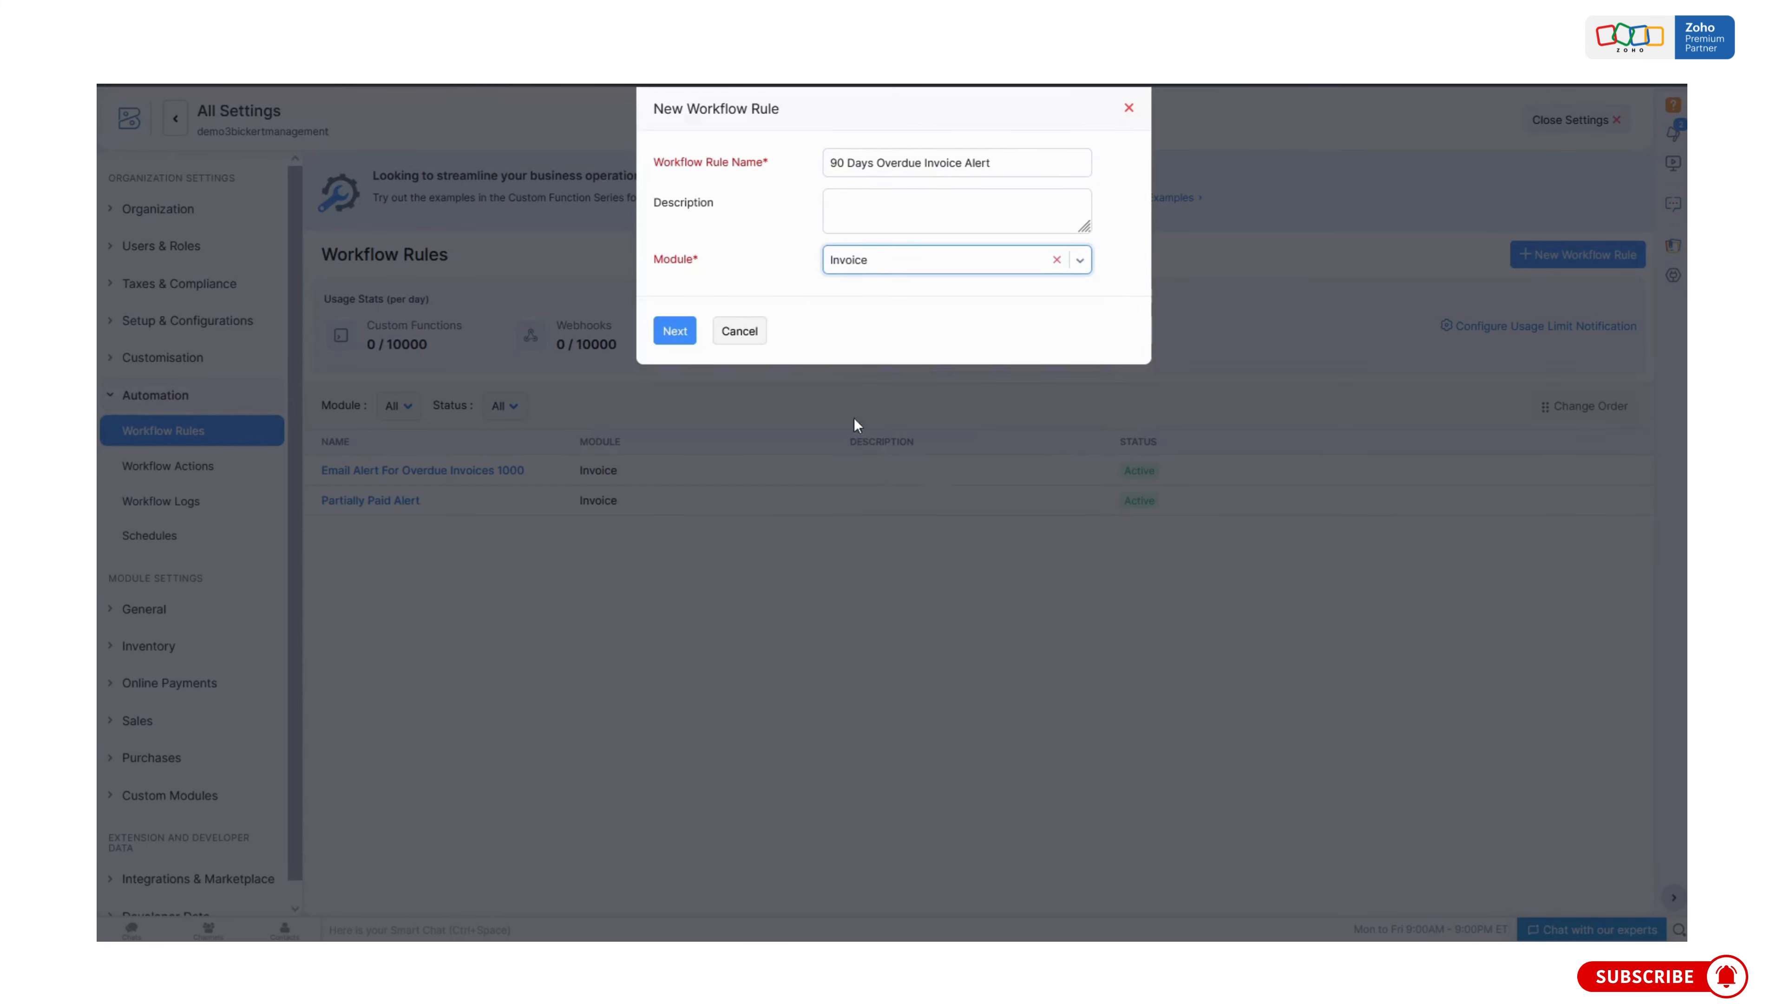
{"action": "left_click", "coordinate": [693, 344]}
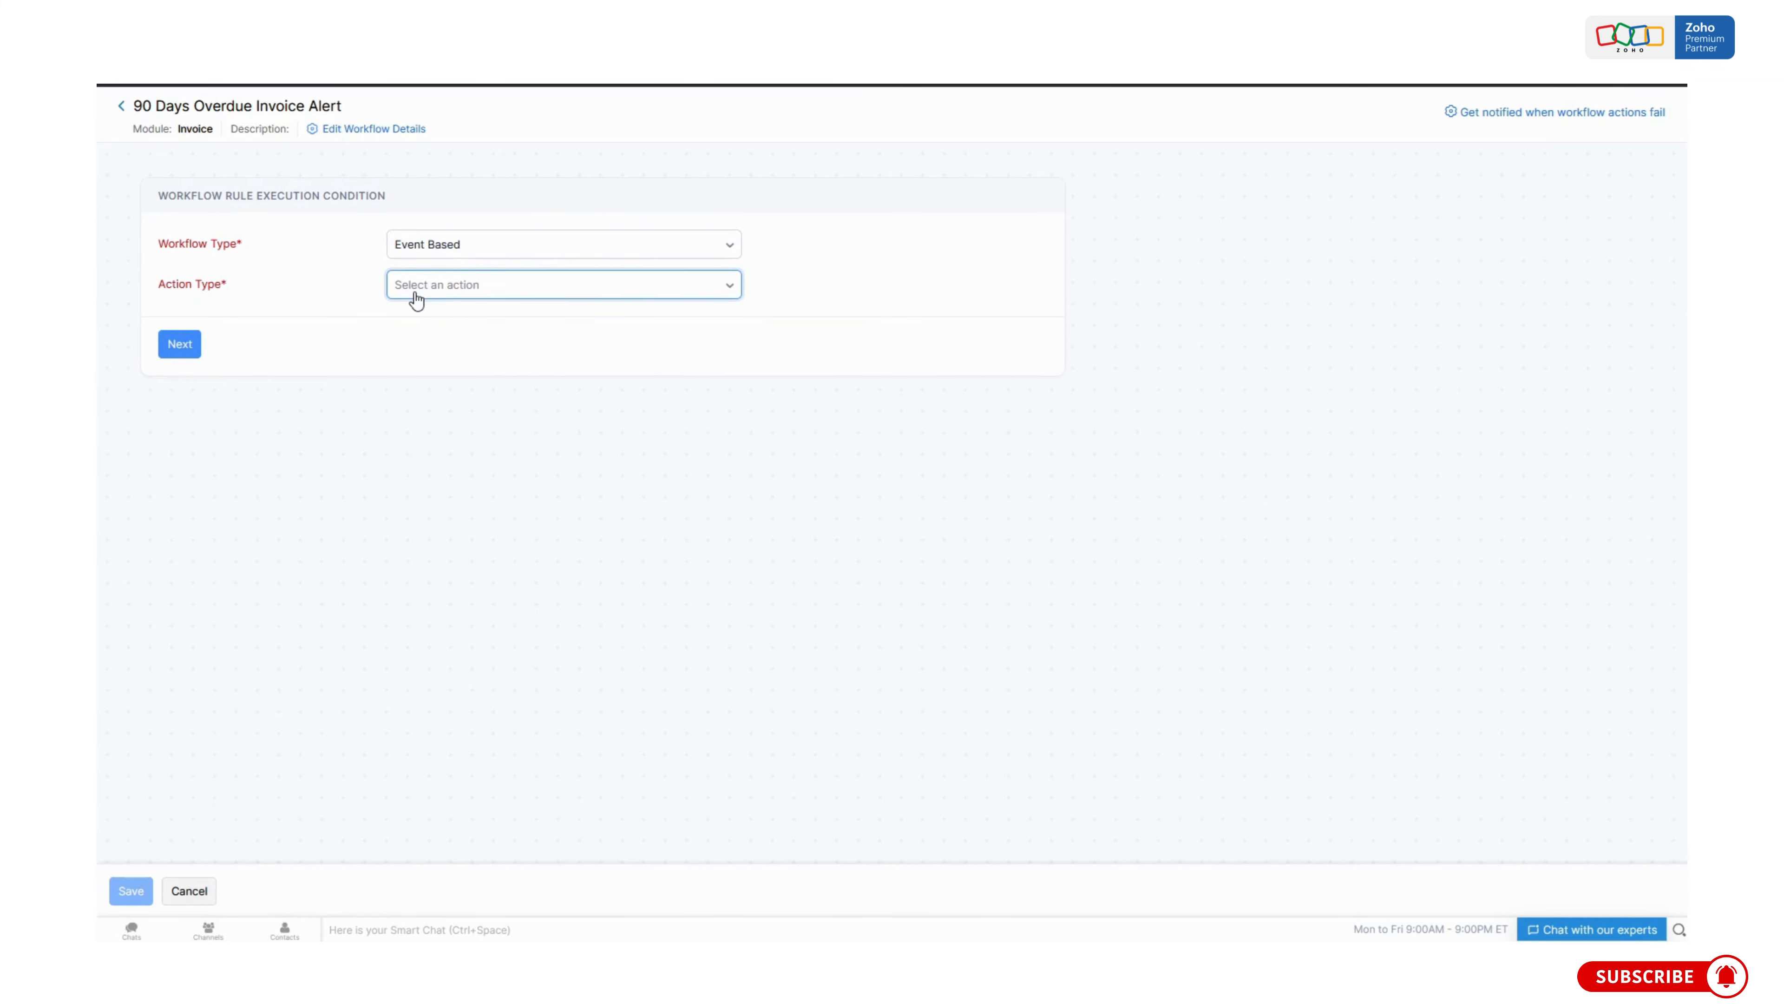
Make the 90 Days Overdue Invoice Alert rule Date Based, executing 90 days after the Due Date.
{"action": "left_click", "coordinate": [451, 244]}
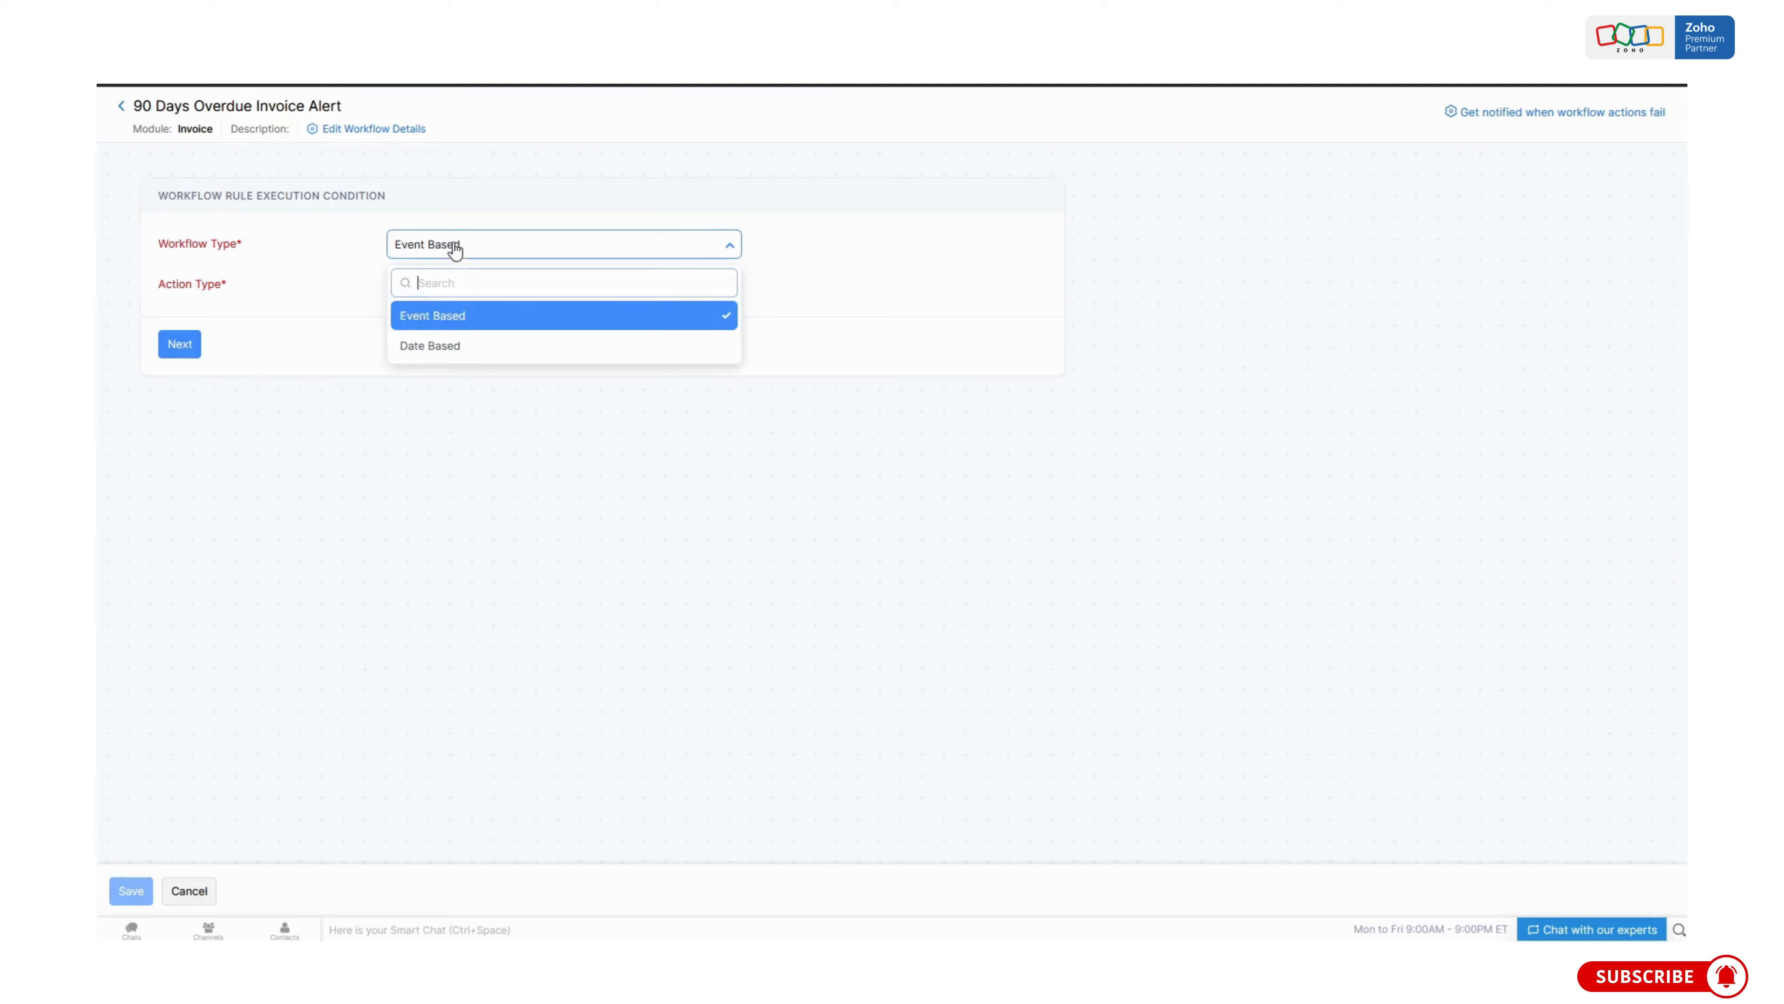
{"action": "left_click", "coordinate": [416, 355]}
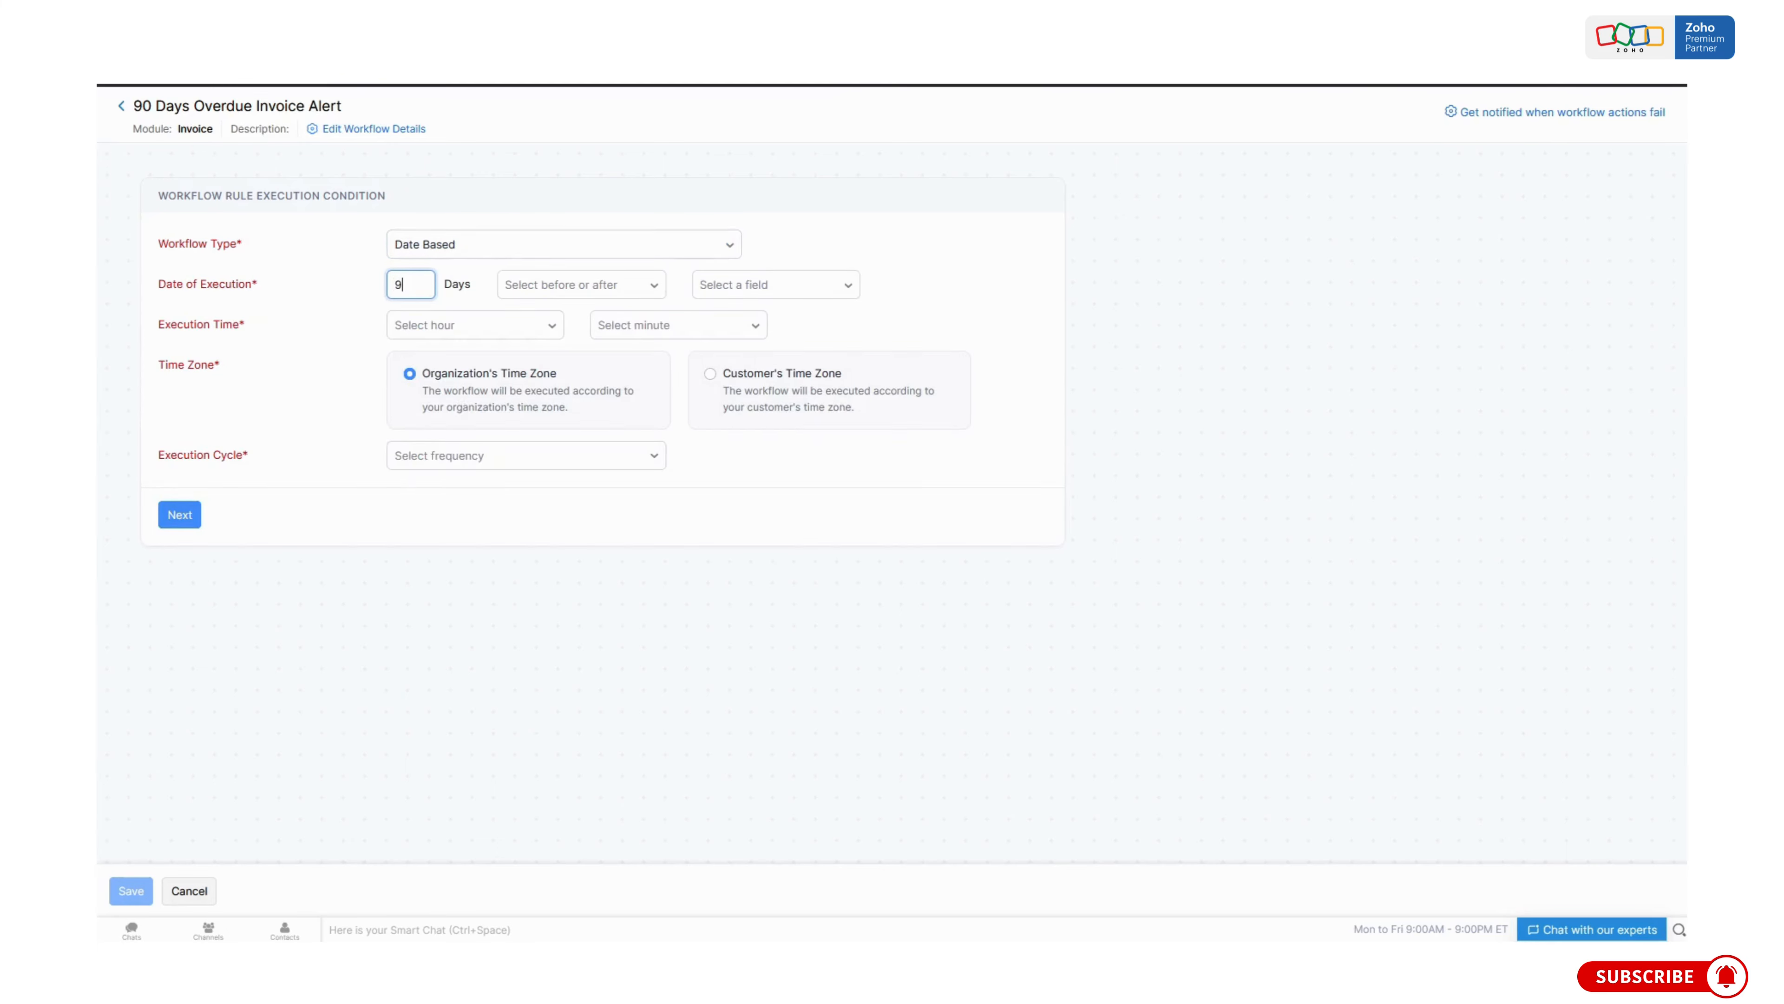
{"action": "left_click", "coordinate": [534, 285]}
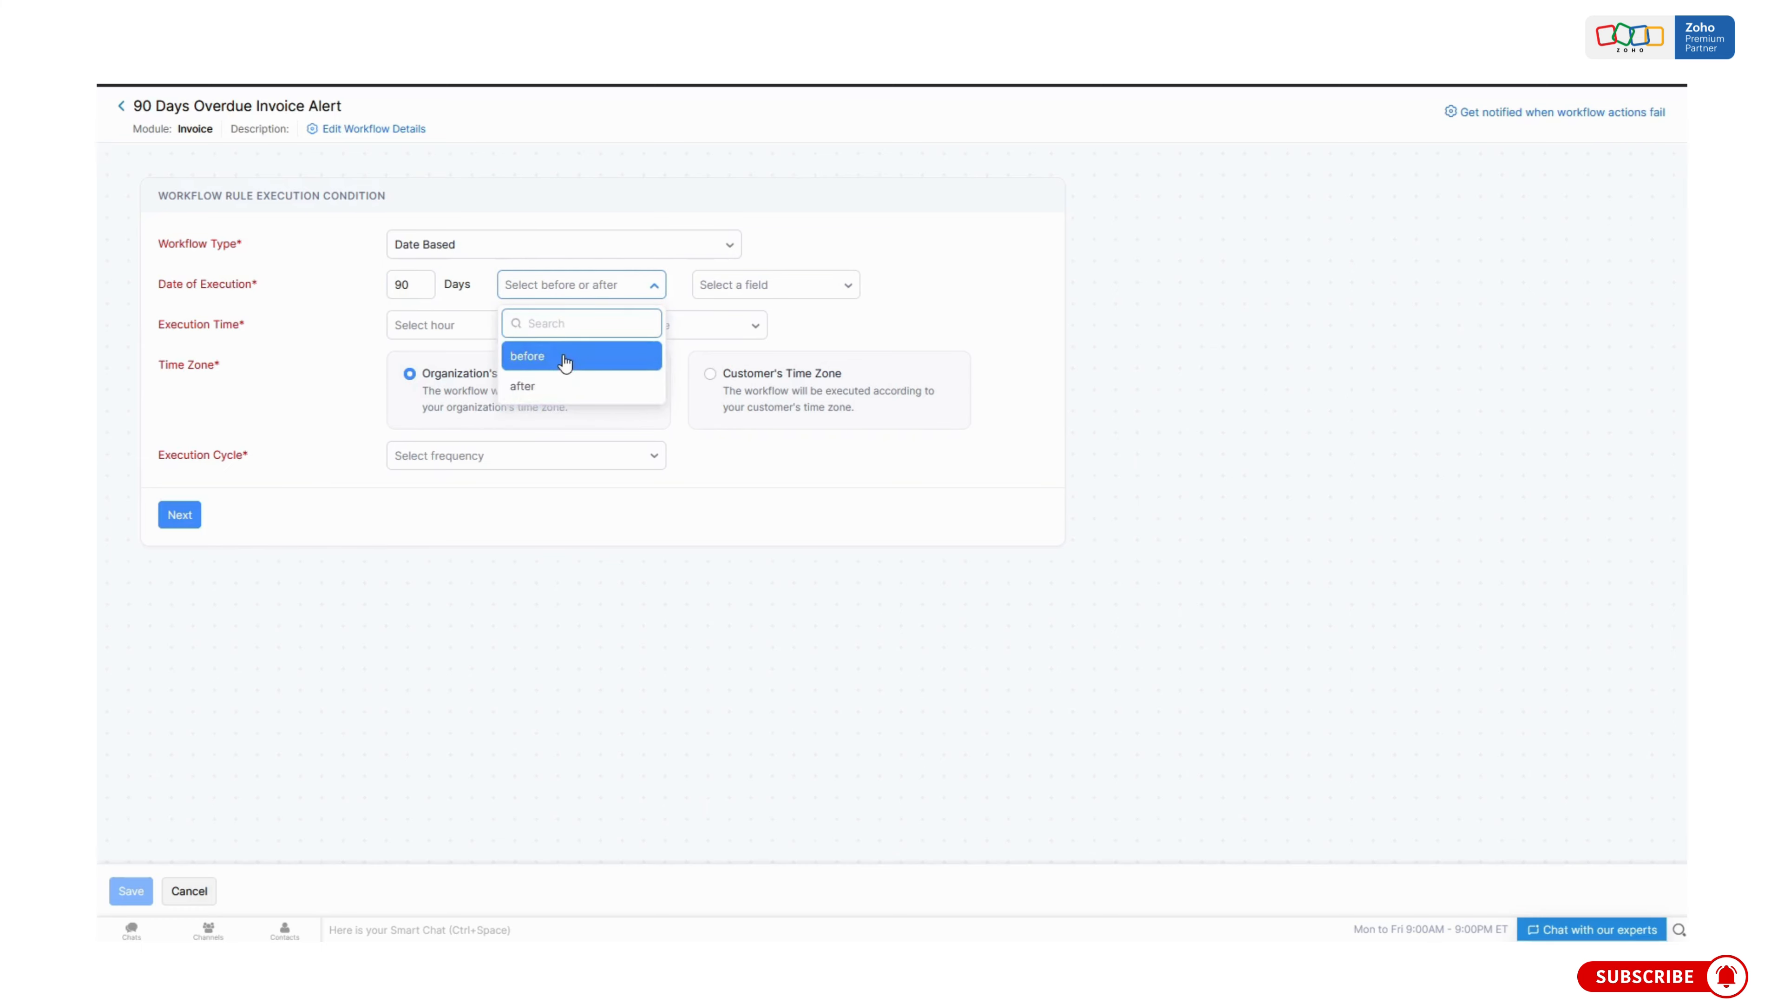
{"action": "left_click", "coordinate": [537, 390]}
{"action": "left_click", "coordinate": [746, 285]}
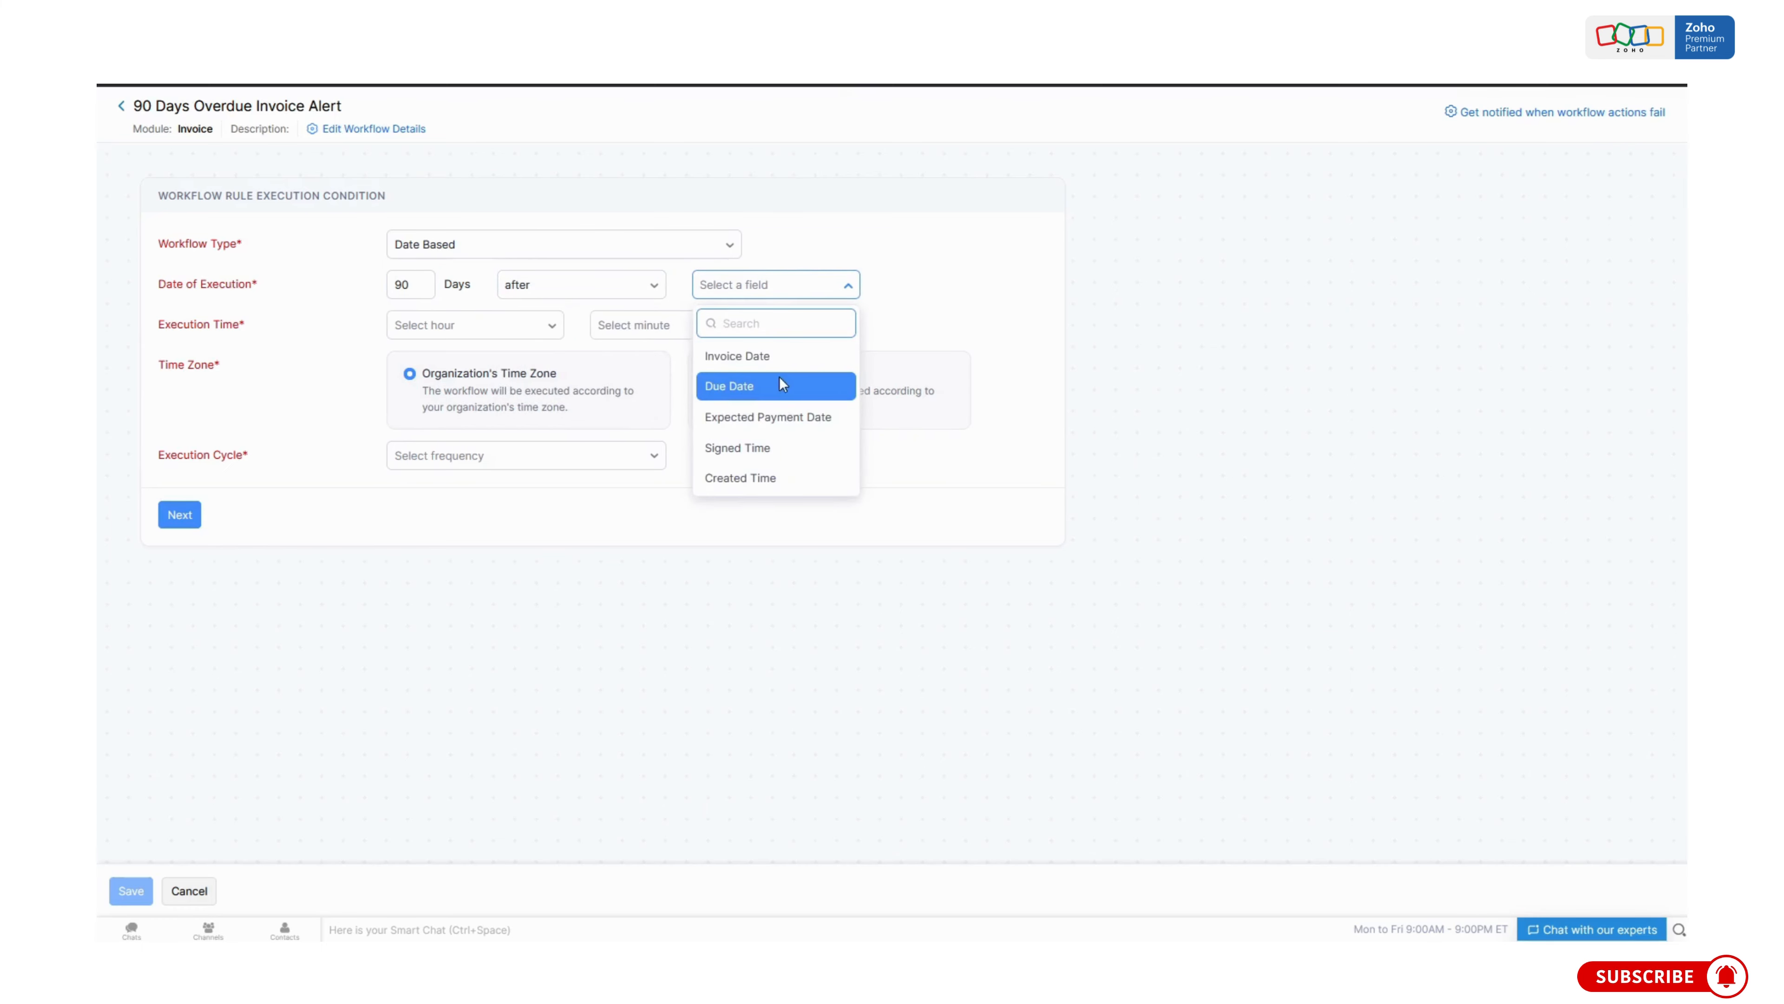
{"action": "left_click", "coordinate": [765, 389]}
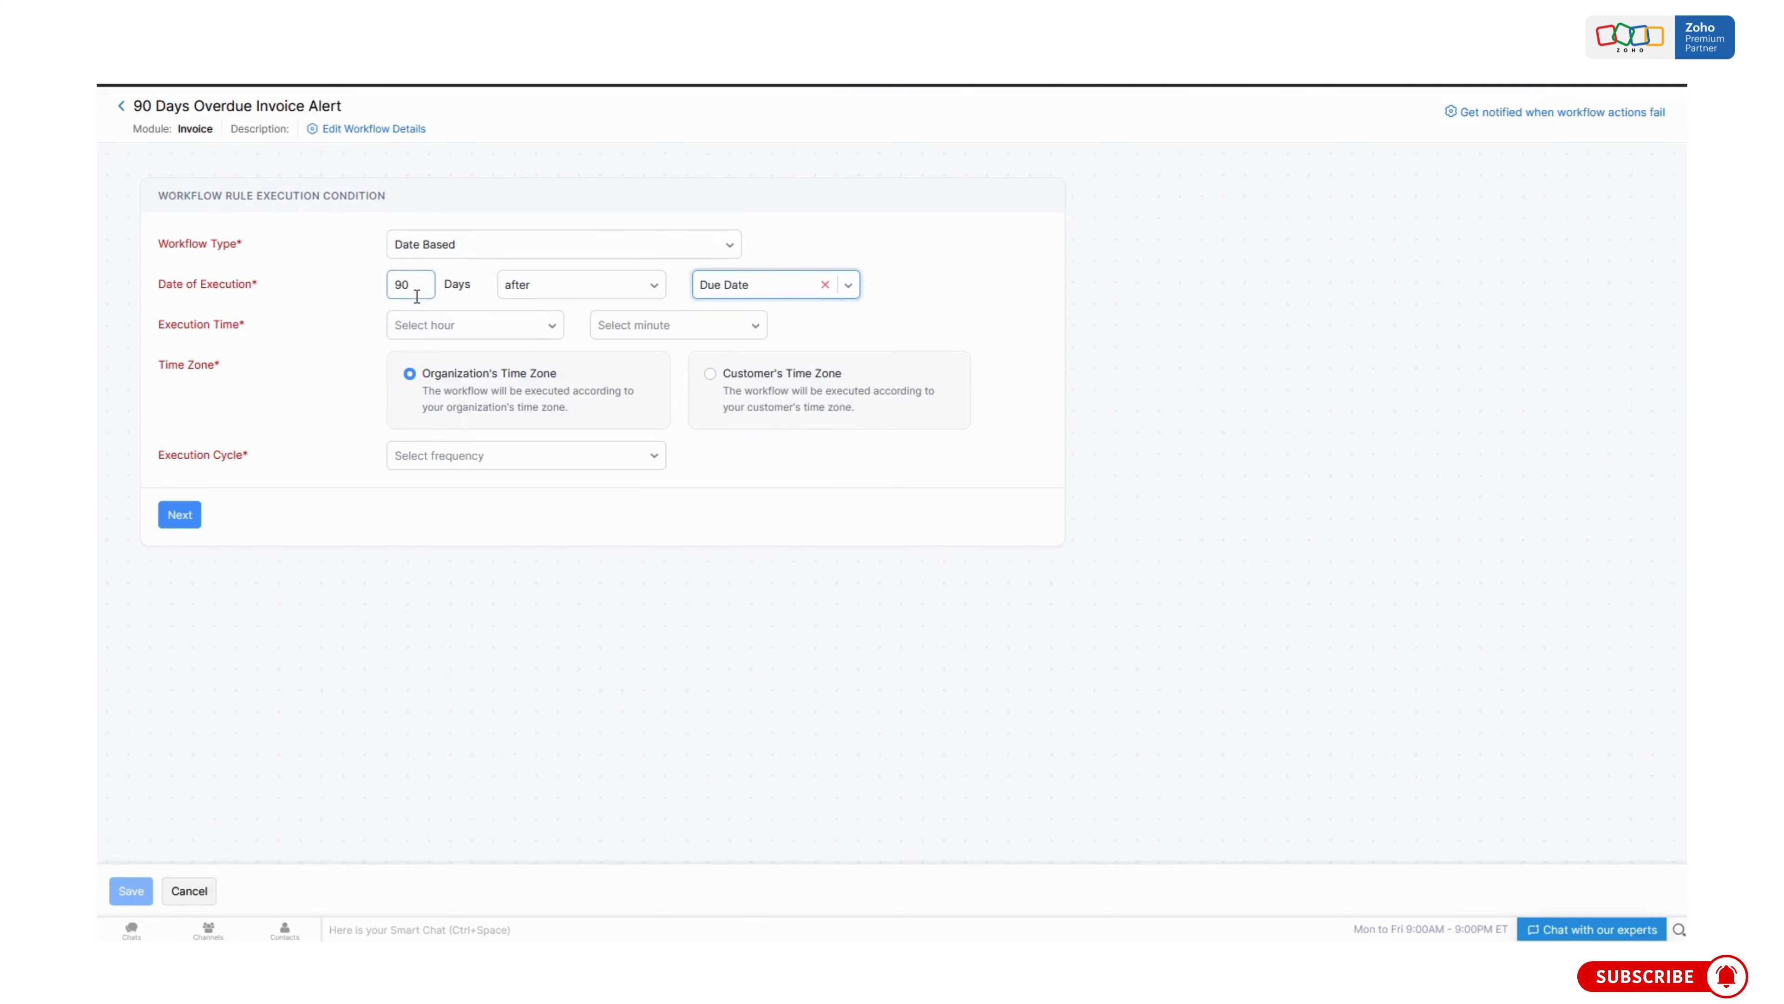
Set the rule's execution time to 09:00 and its execution cycle to Once, and open a new criterion.
{"action": "left_click", "coordinate": [447, 325]}
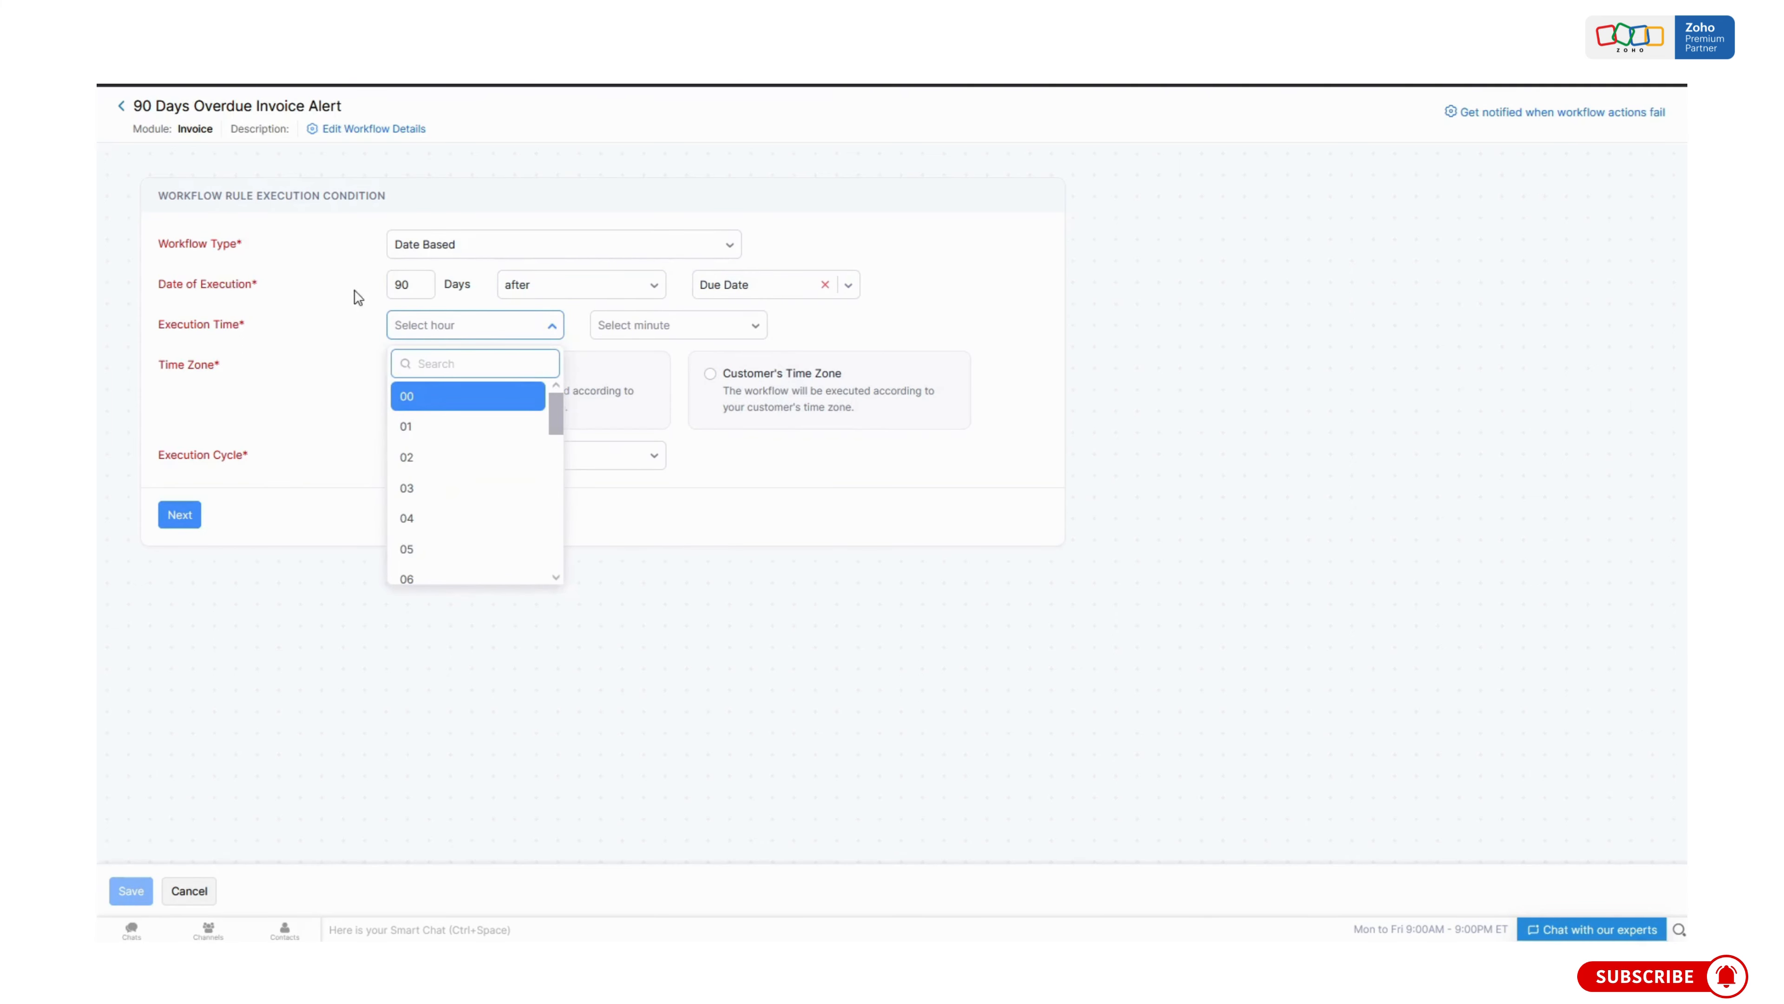
{"action": "left_click_drag", "start_coordinate": [561, 404], "coordinate": [555, 442]}
{"action": "left_click", "coordinate": [479, 500]}
{"action": "left_click", "coordinate": [625, 325]}
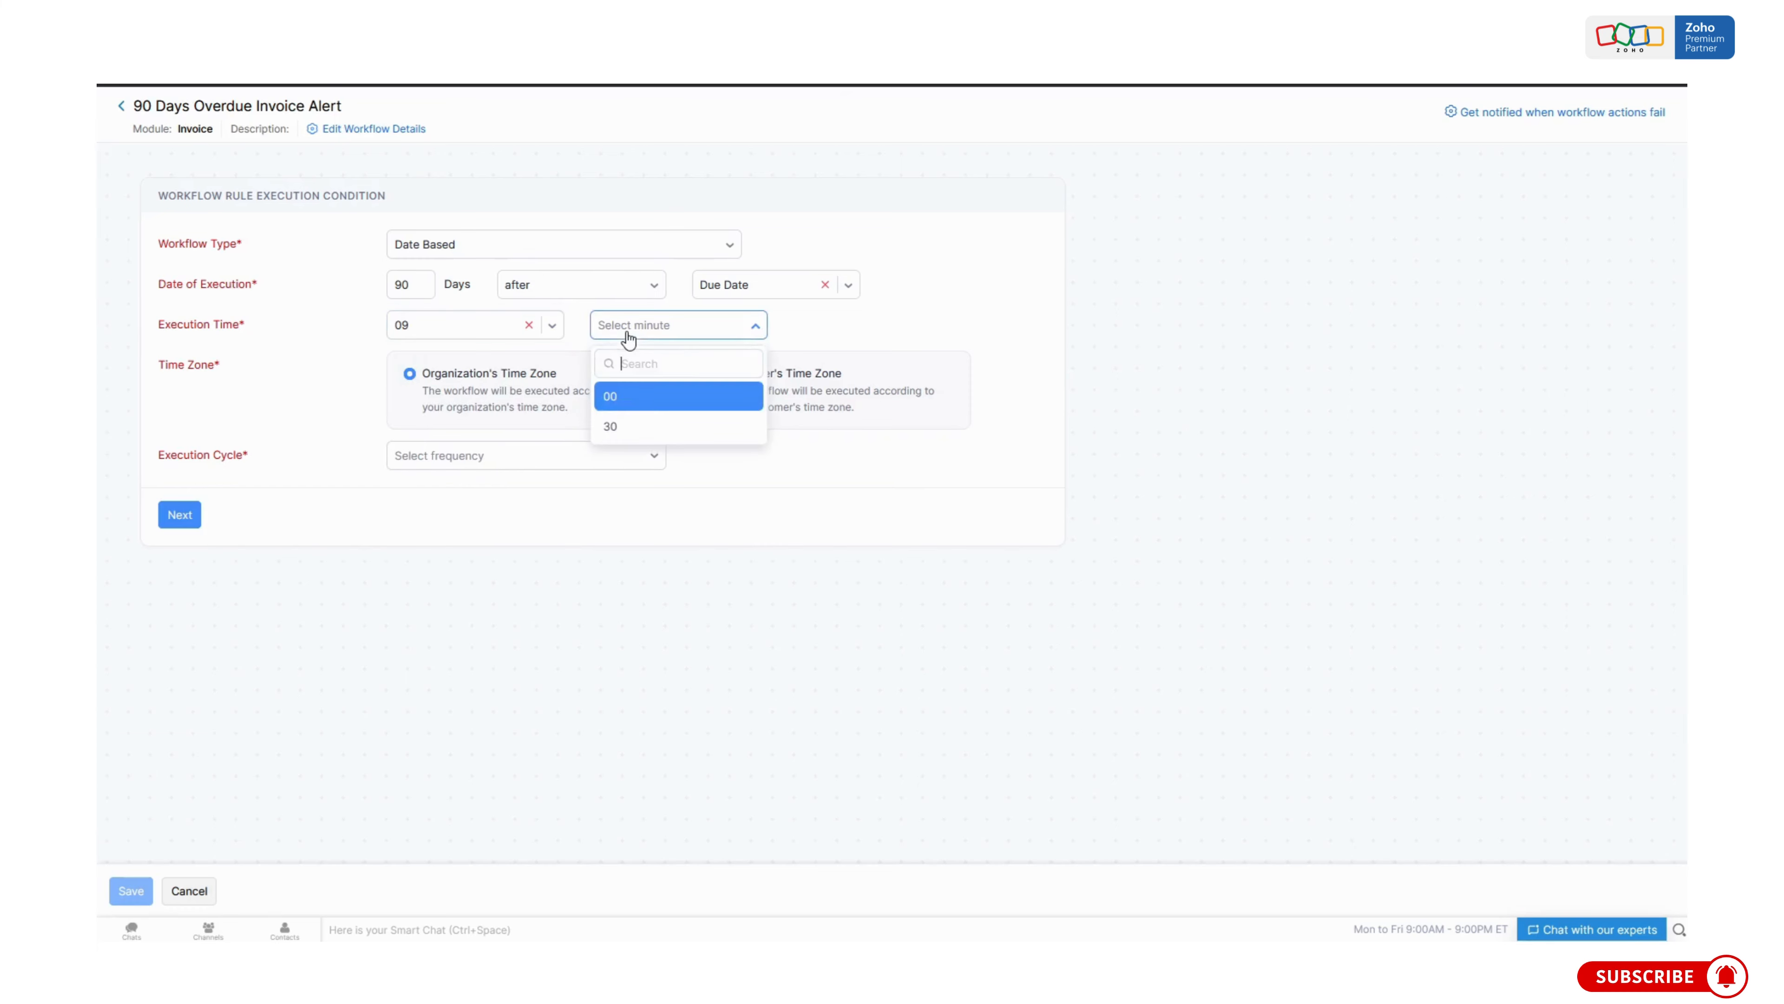
{"action": "left_click", "coordinate": [636, 395]}
{"action": "left_click", "coordinate": [463, 467]}
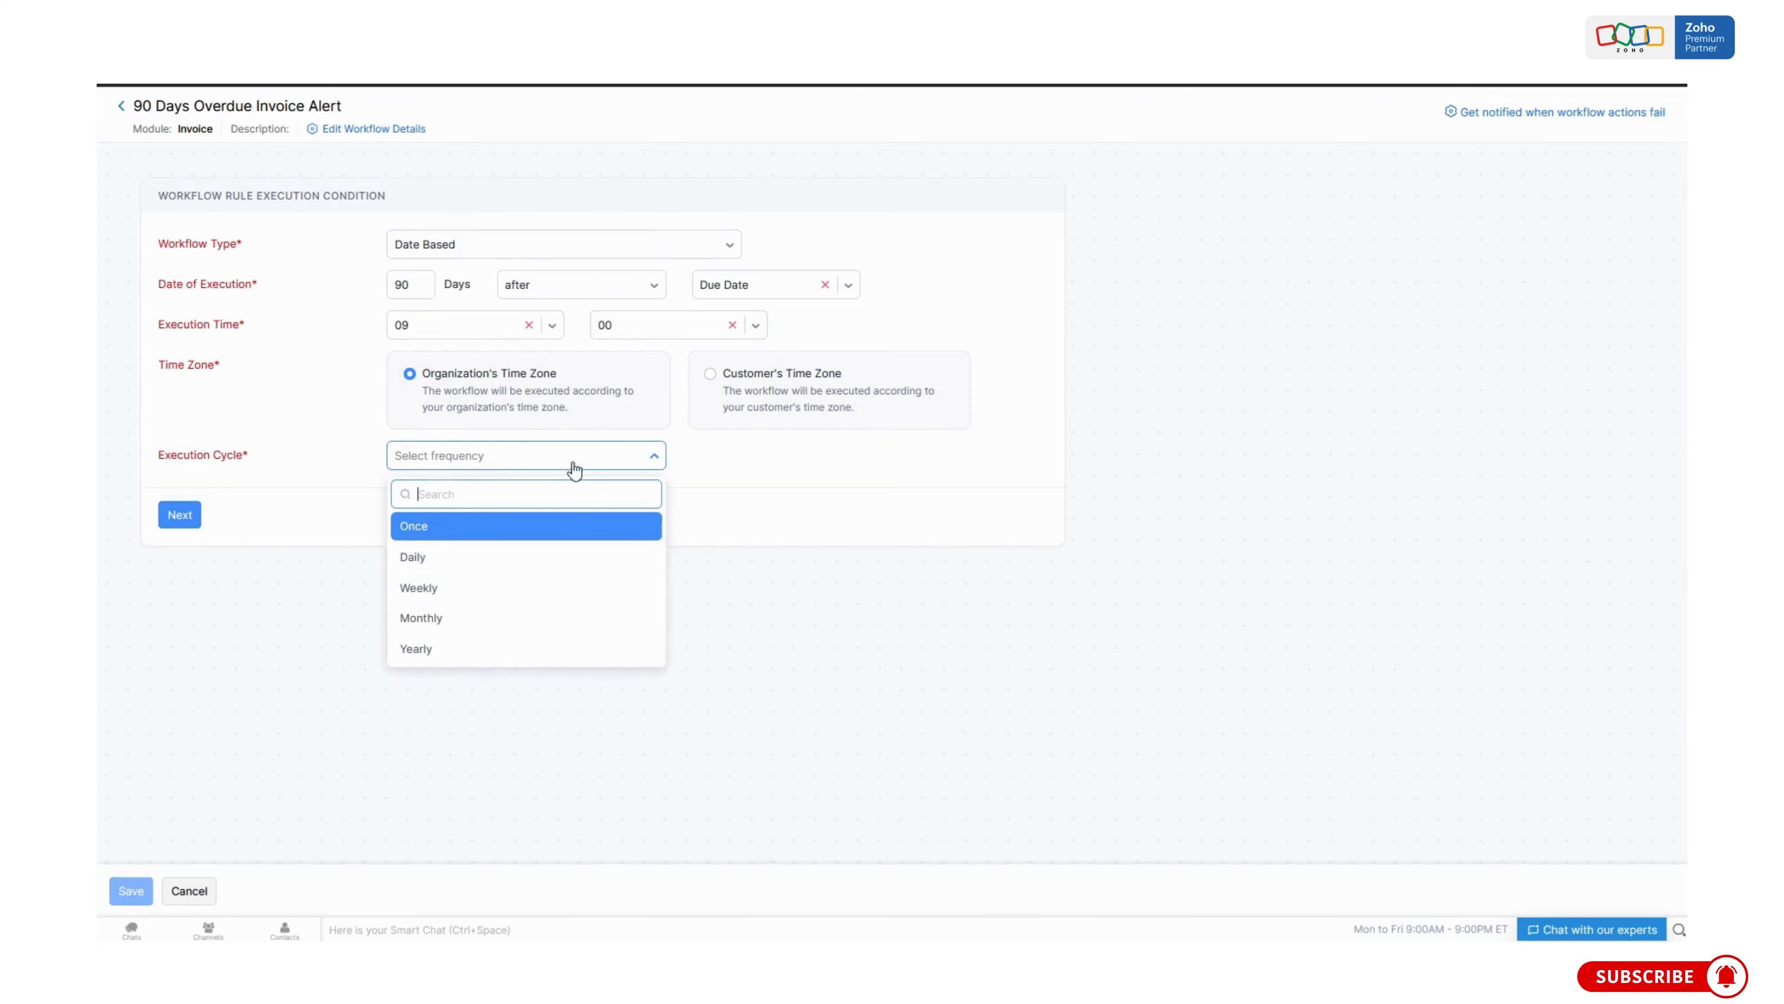
{"action": "left_click", "coordinate": [420, 521]}
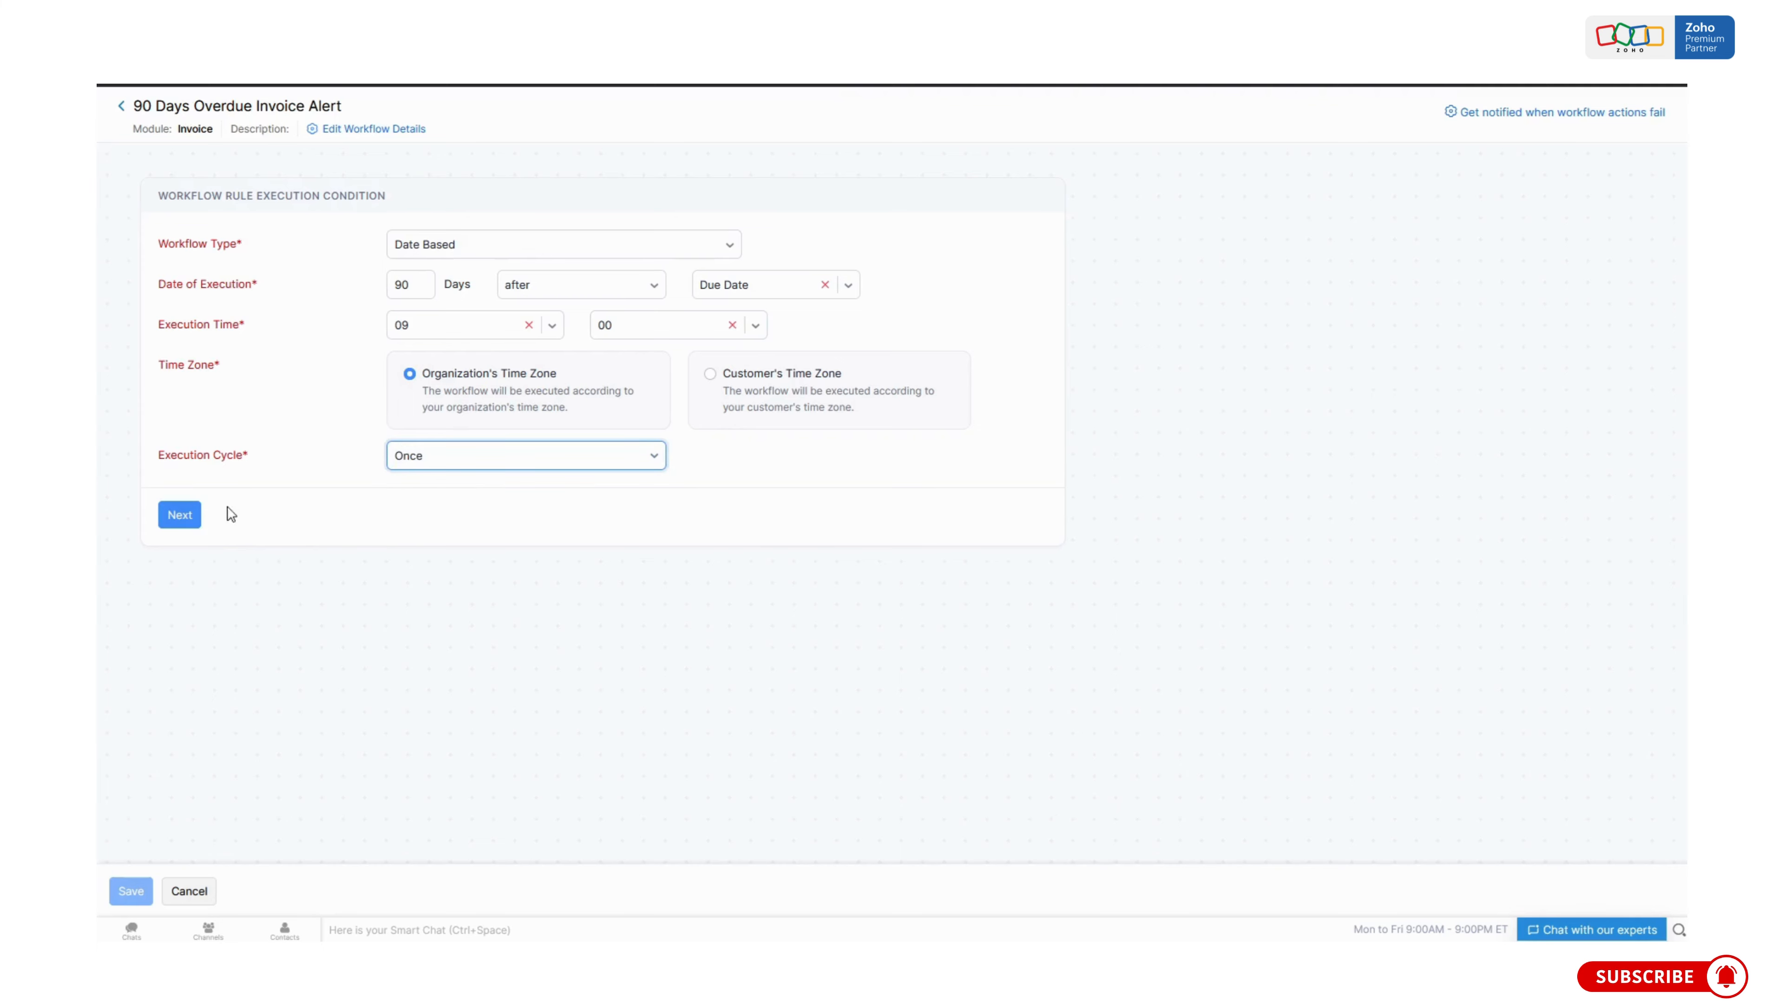
{"action": "left_click", "coordinate": [597, 461]}
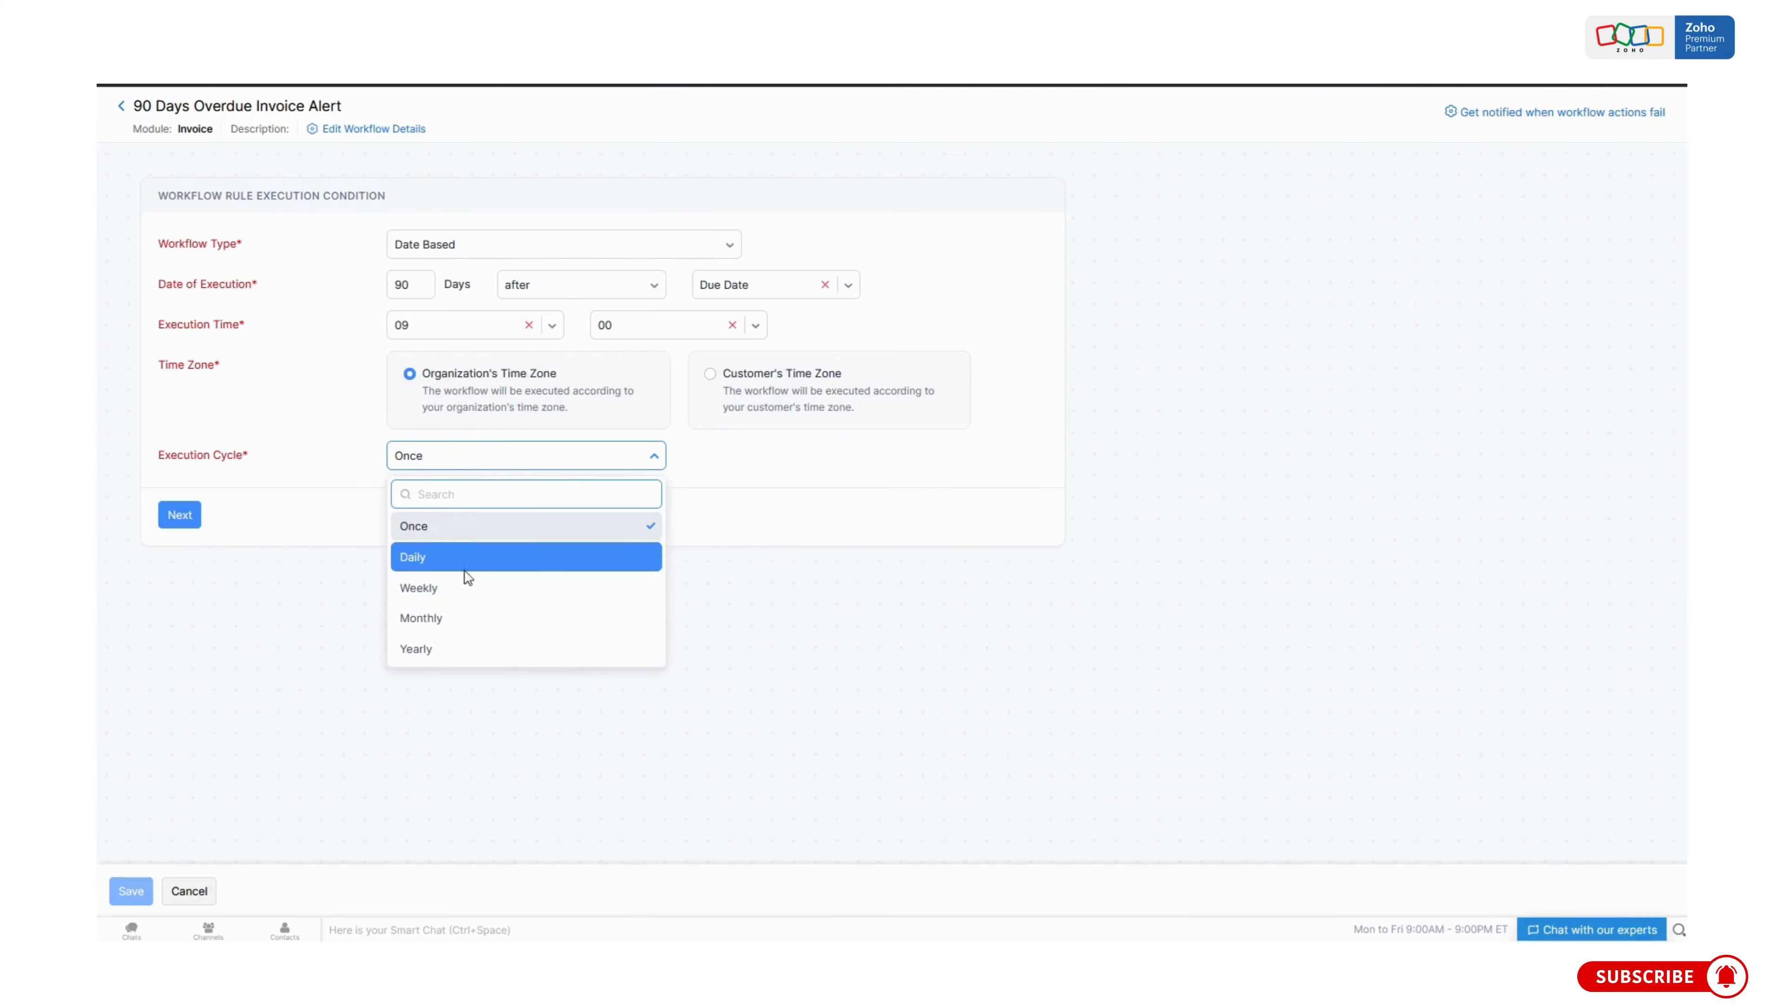
{"action": "left_click", "coordinate": [231, 526]}
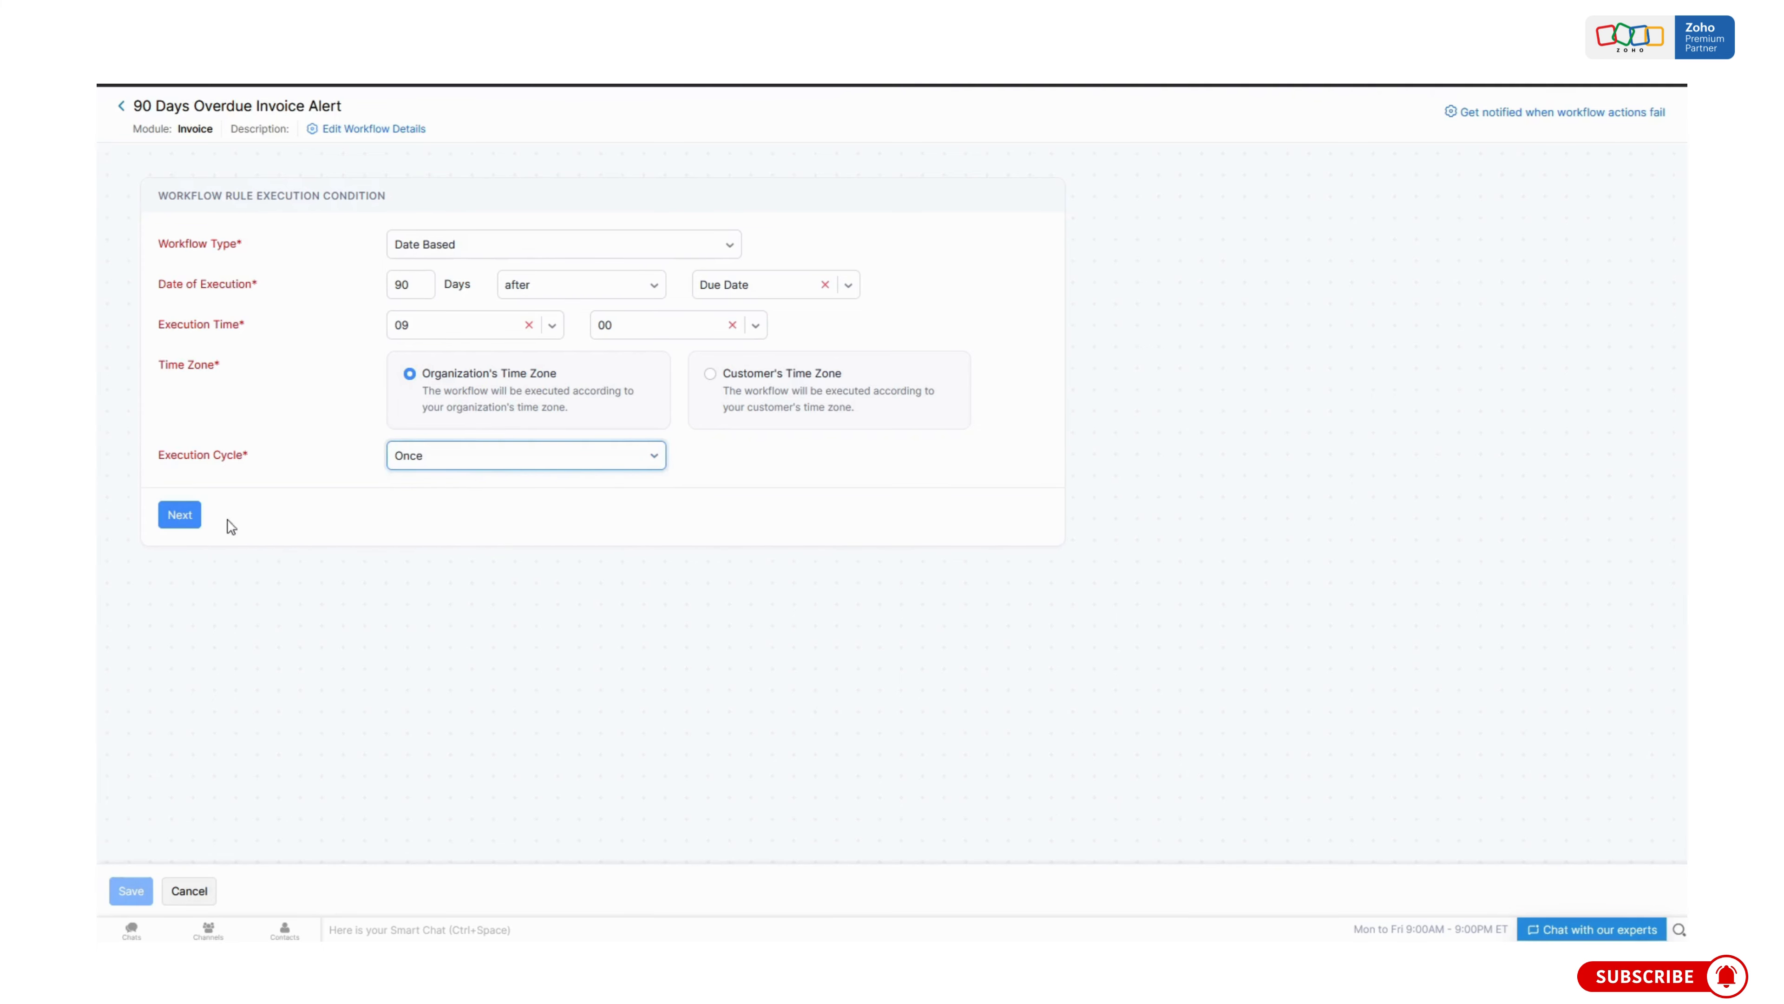
{"action": "left_click", "coordinate": [180, 521]}
{"action": "left_click", "coordinate": [199, 439]}
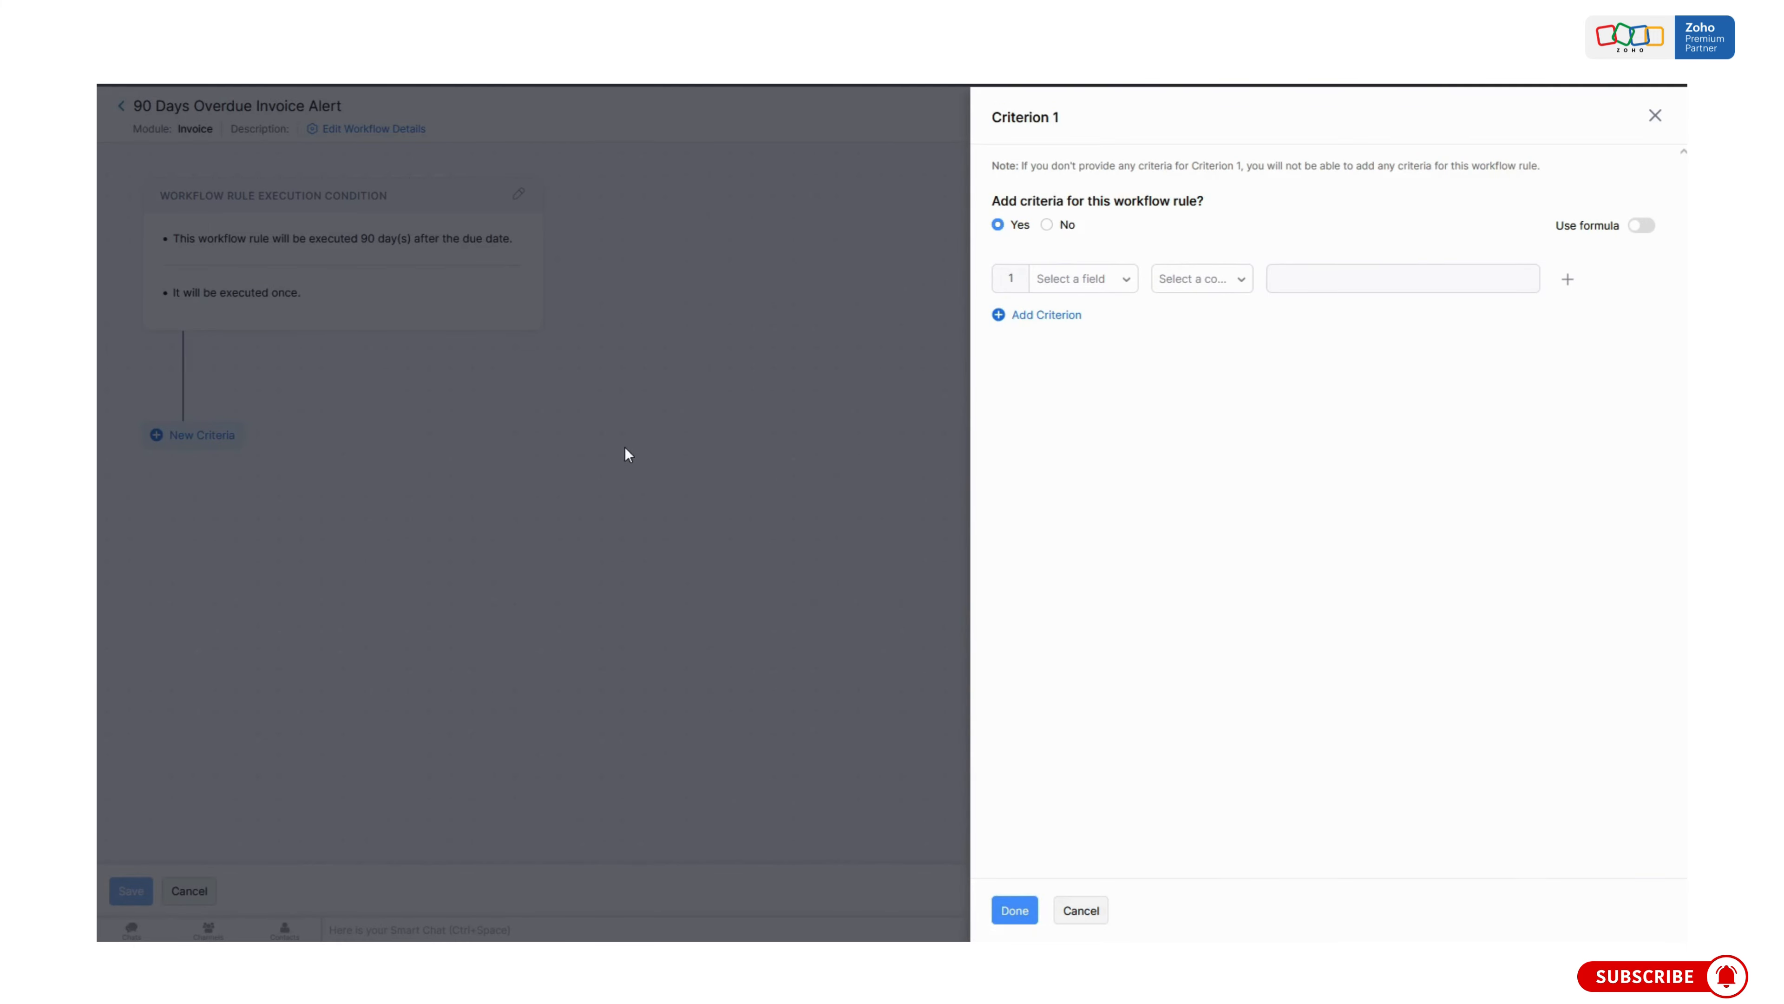
Set Criterion 1 to require Amount Paid (%) less than 100.
{"action": "left_click", "coordinate": [1111, 279]}
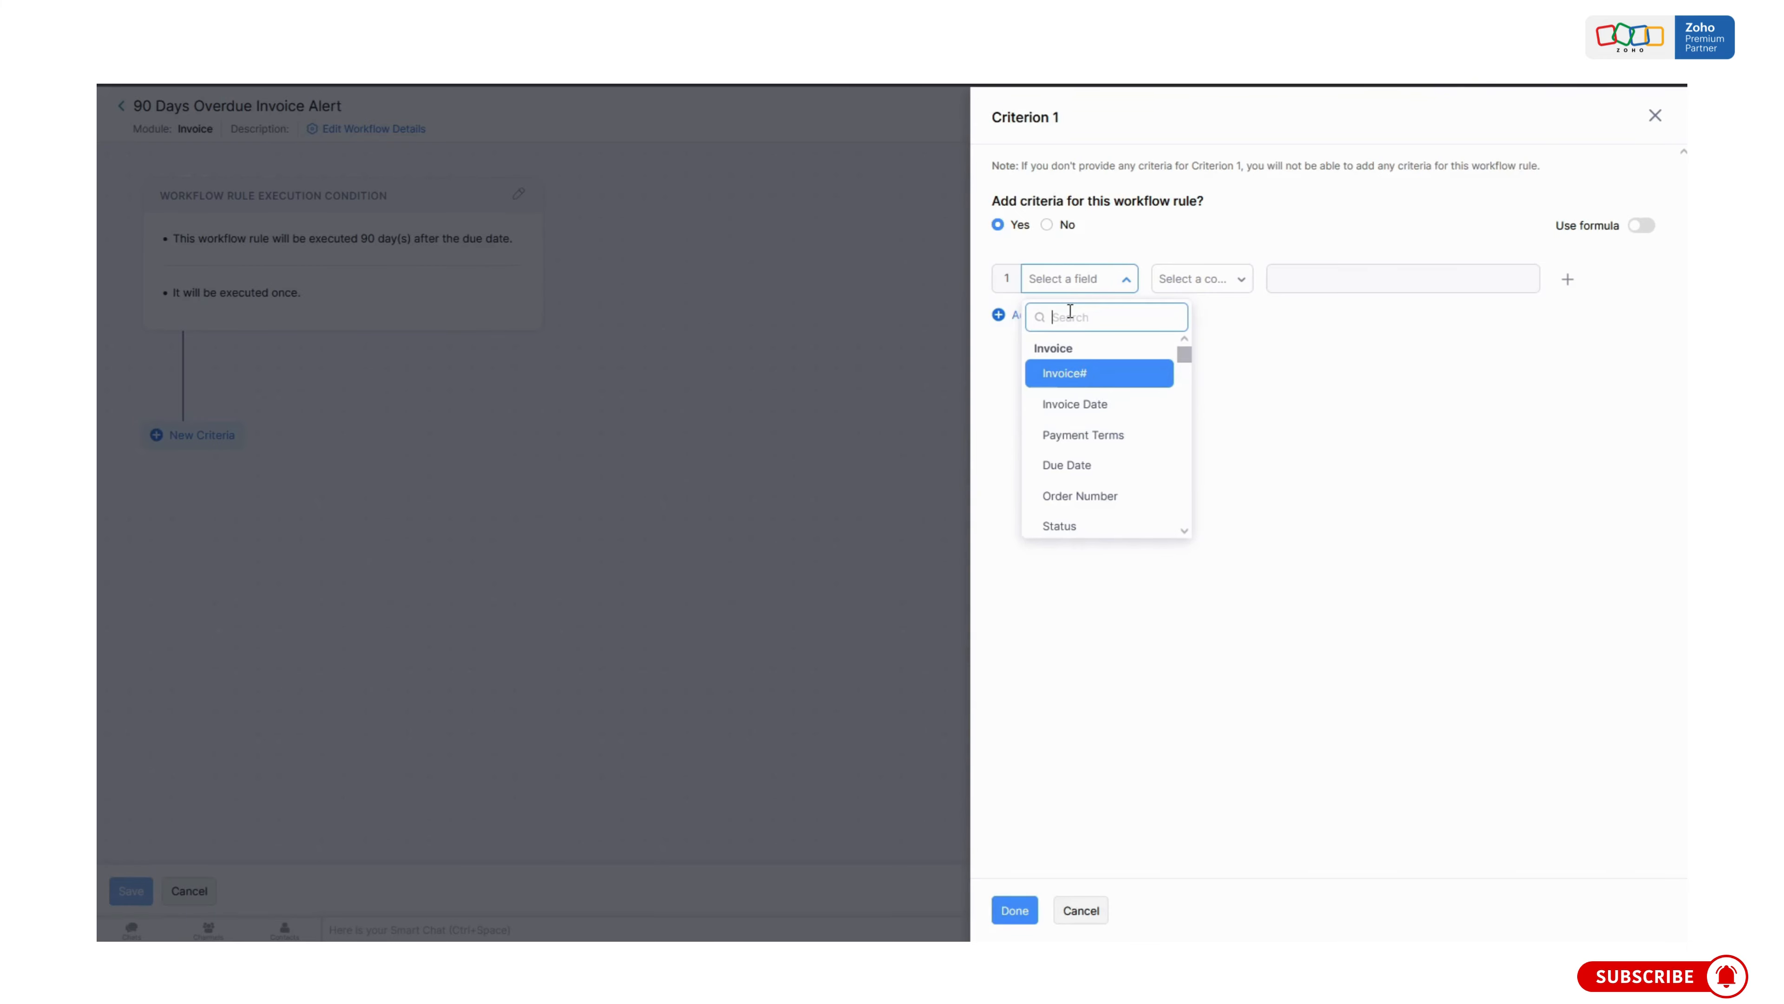
{"action": "type", "text": "amount"}
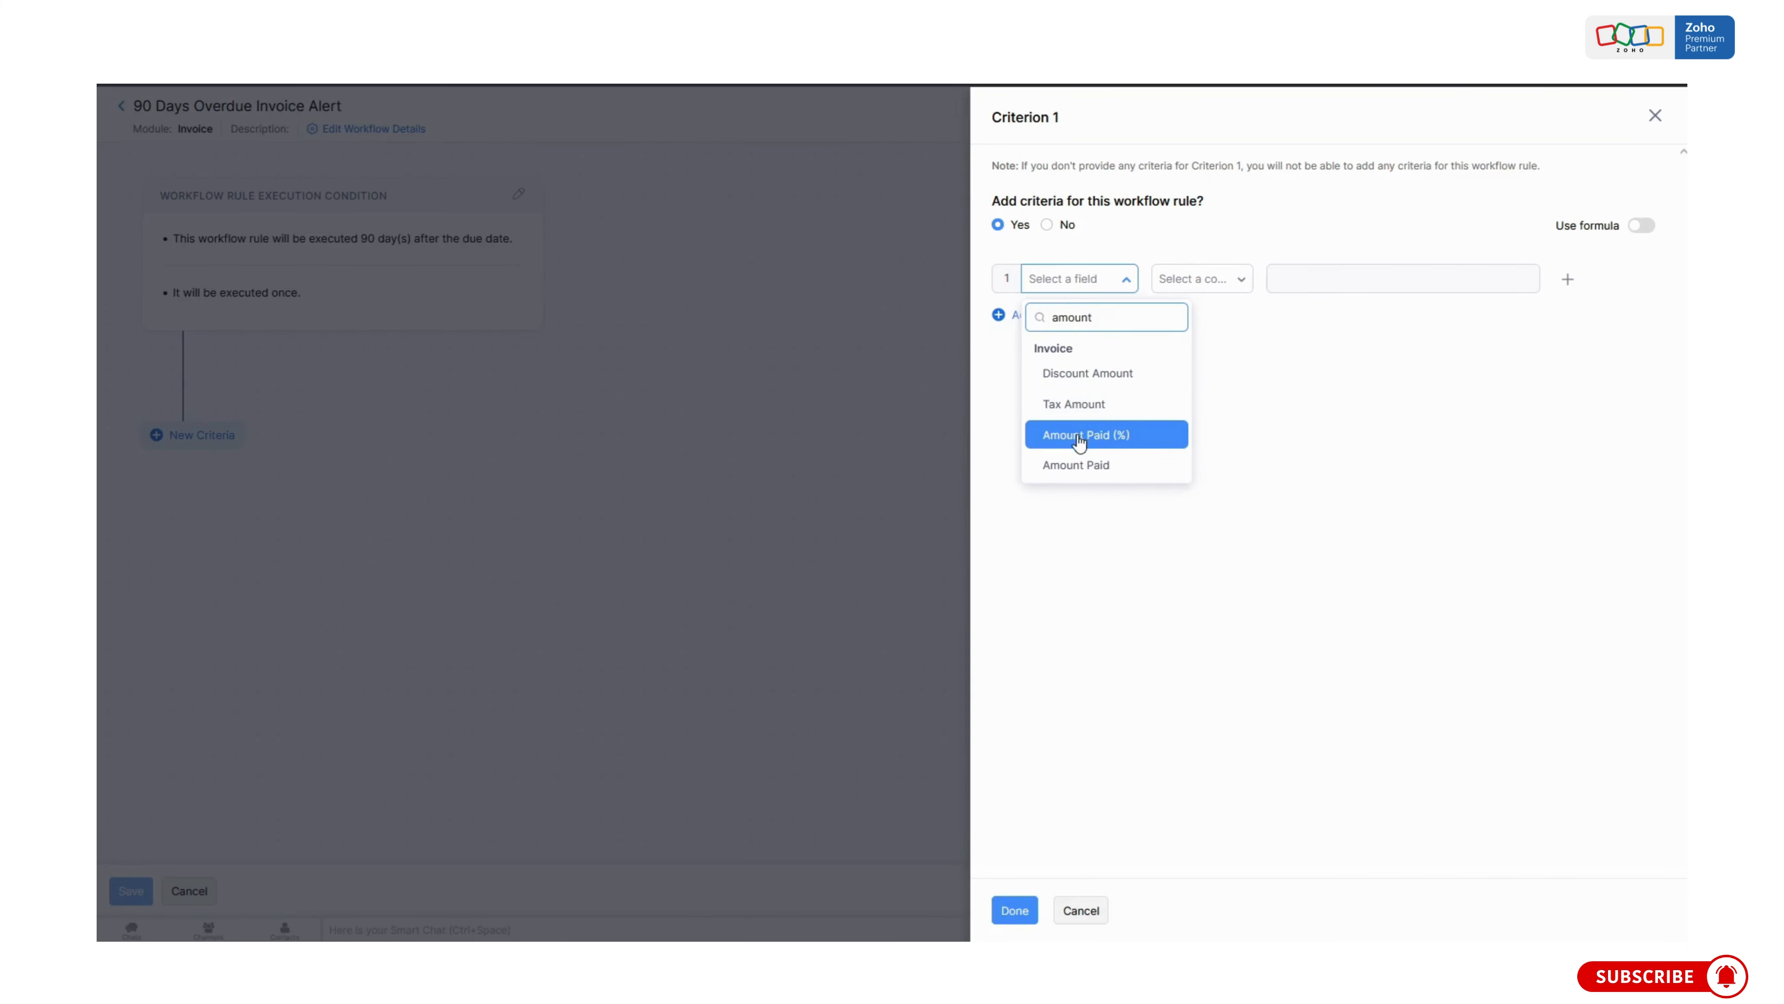
{"action": "left_click", "coordinate": [1180, 432]}
{"action": "left_click", "coordinate": [1226, 285]}
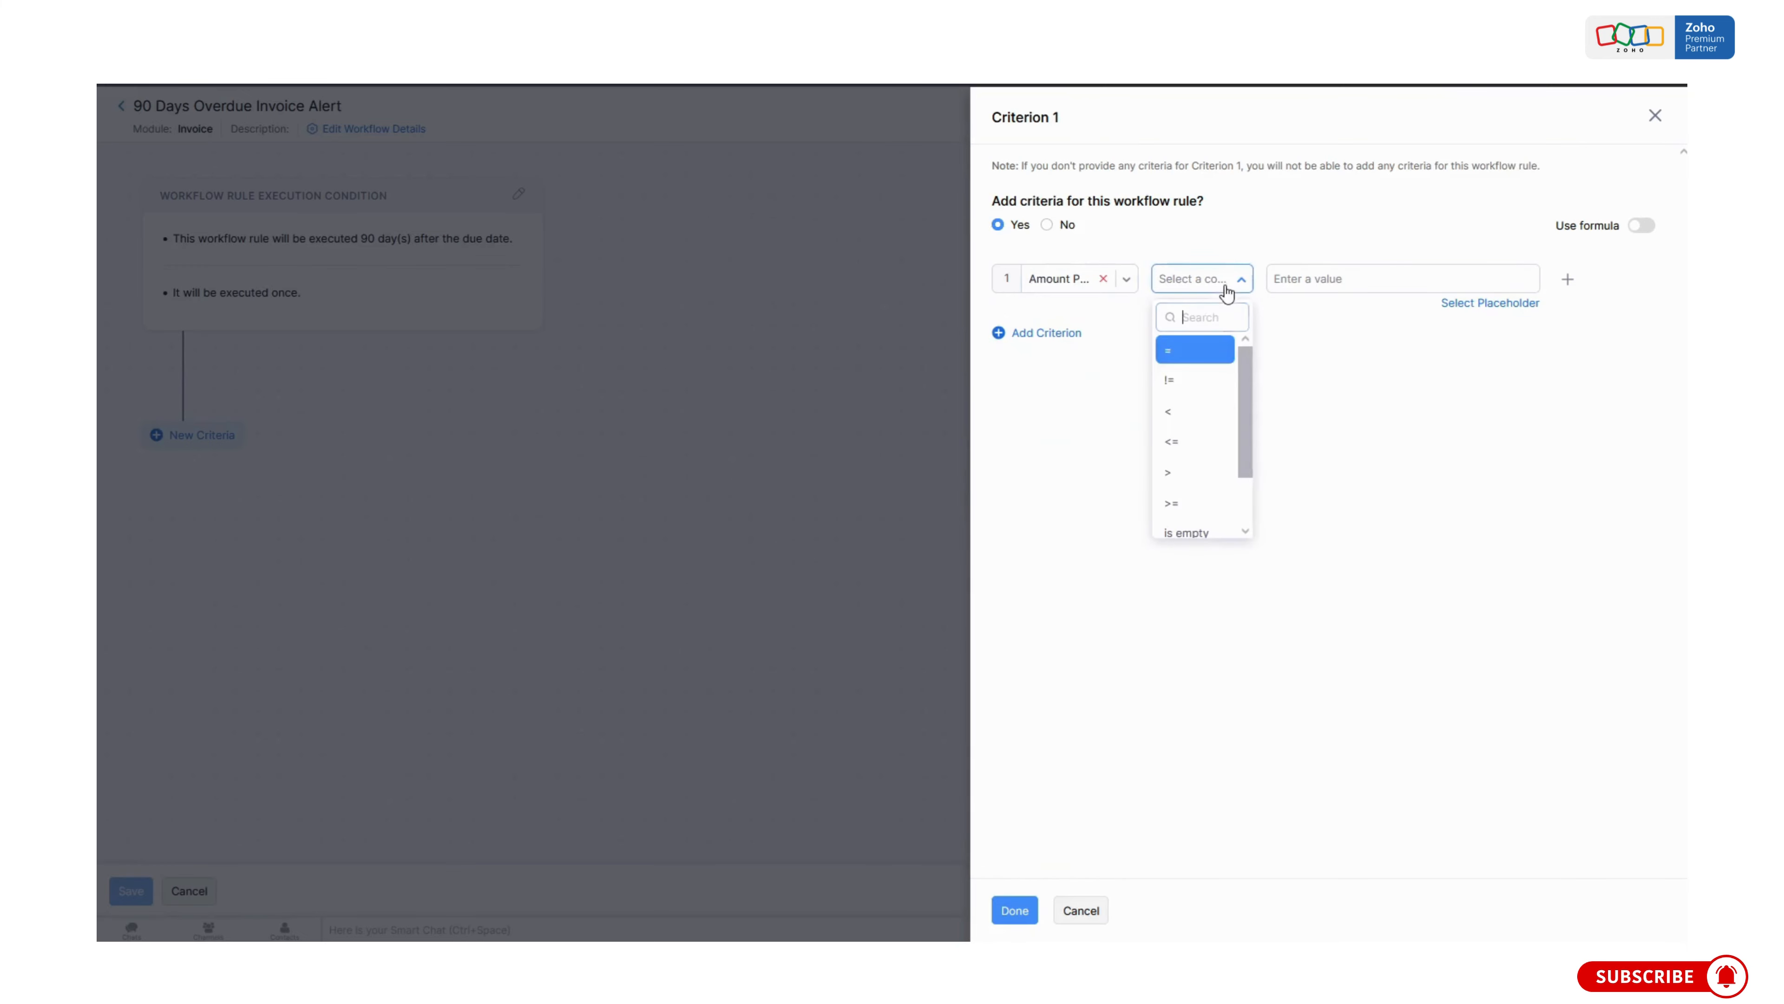
{"action": "left_click", "coordinate": [1198, 412]}
{"action": "left_click", "coordinate": [1334, 278]}
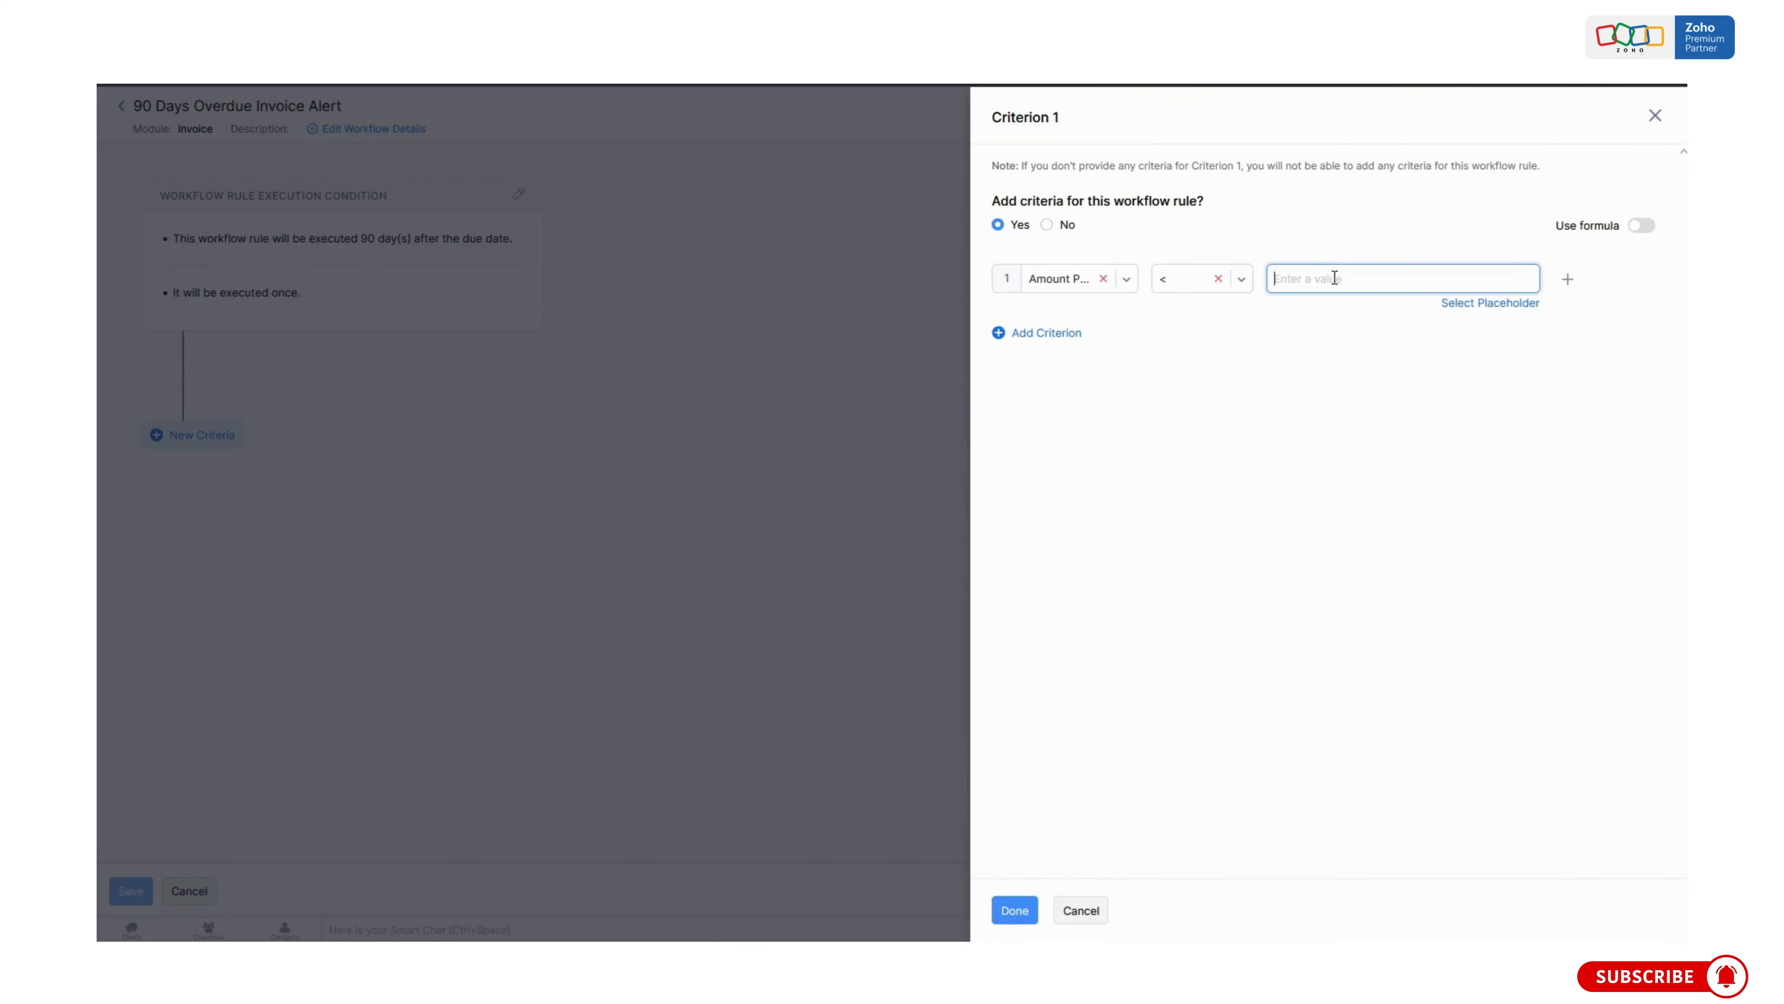
{"action": "type", "text": "100"}
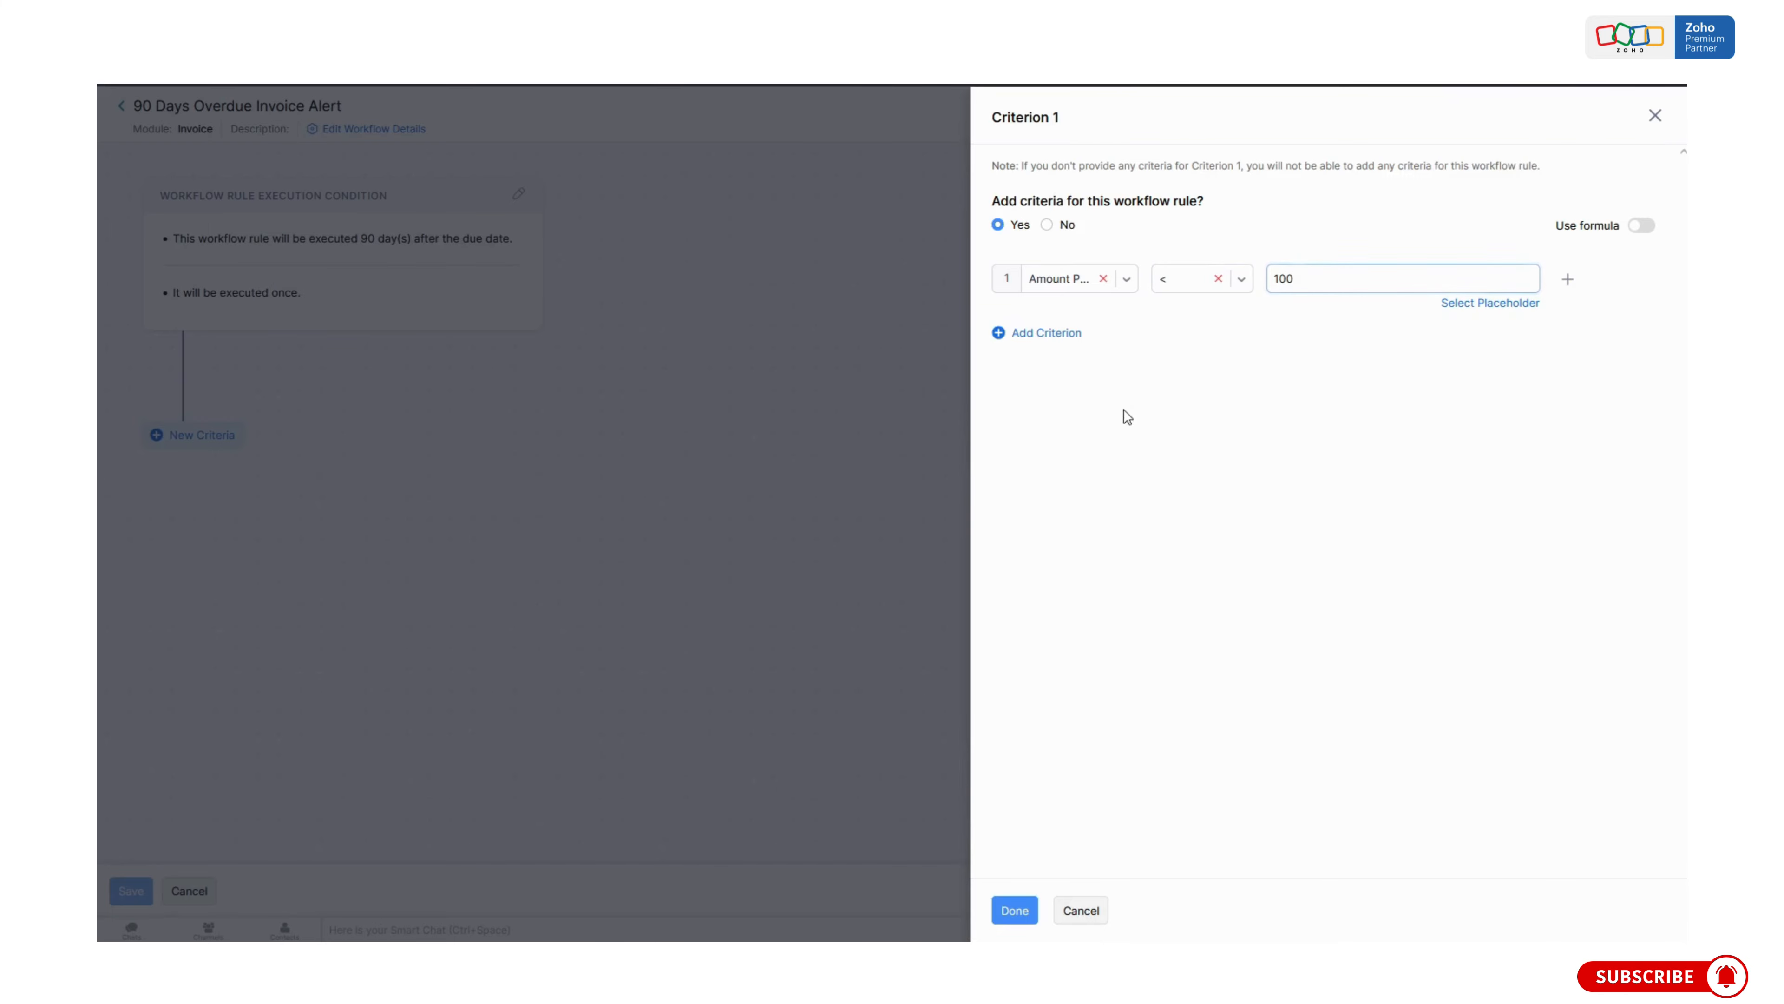
Make Criterion 1 require an invoice Total greater than 10000.
{"action": "left_click", "coordinate": [1064, 281]}
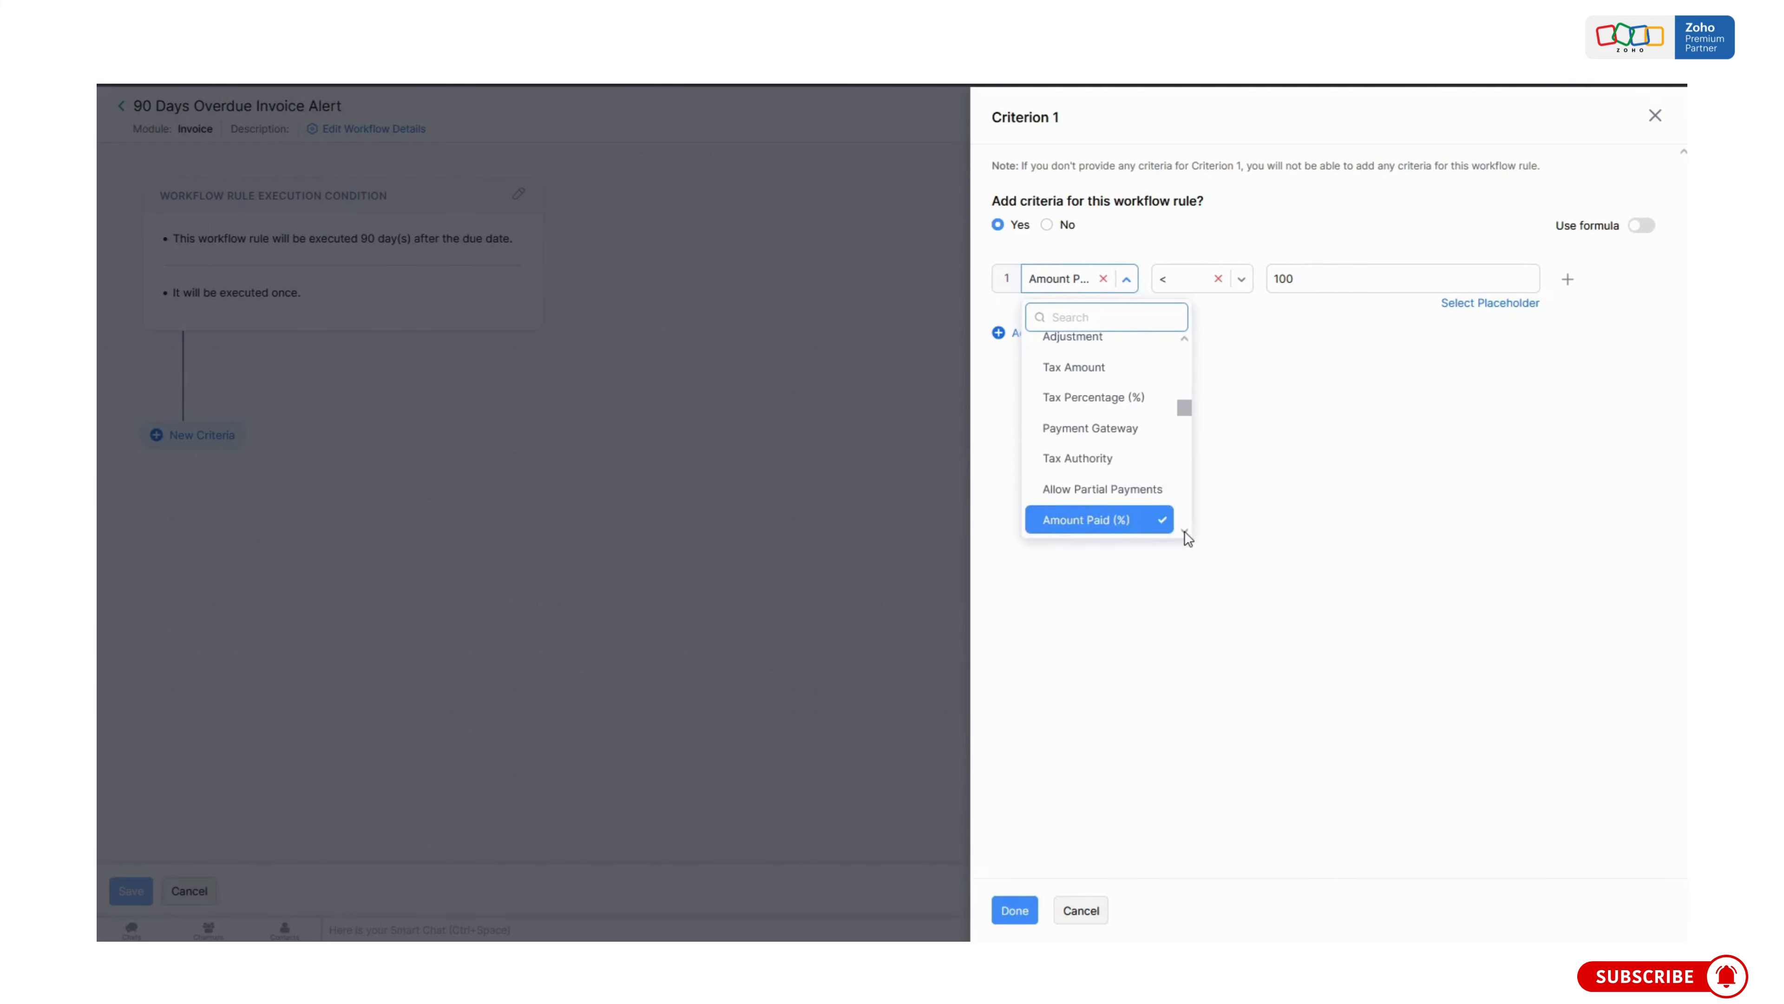
{"action": "scroll", "coordinate": [1082, 530], "scroll_direction": "down", "scroll_amount": 2}
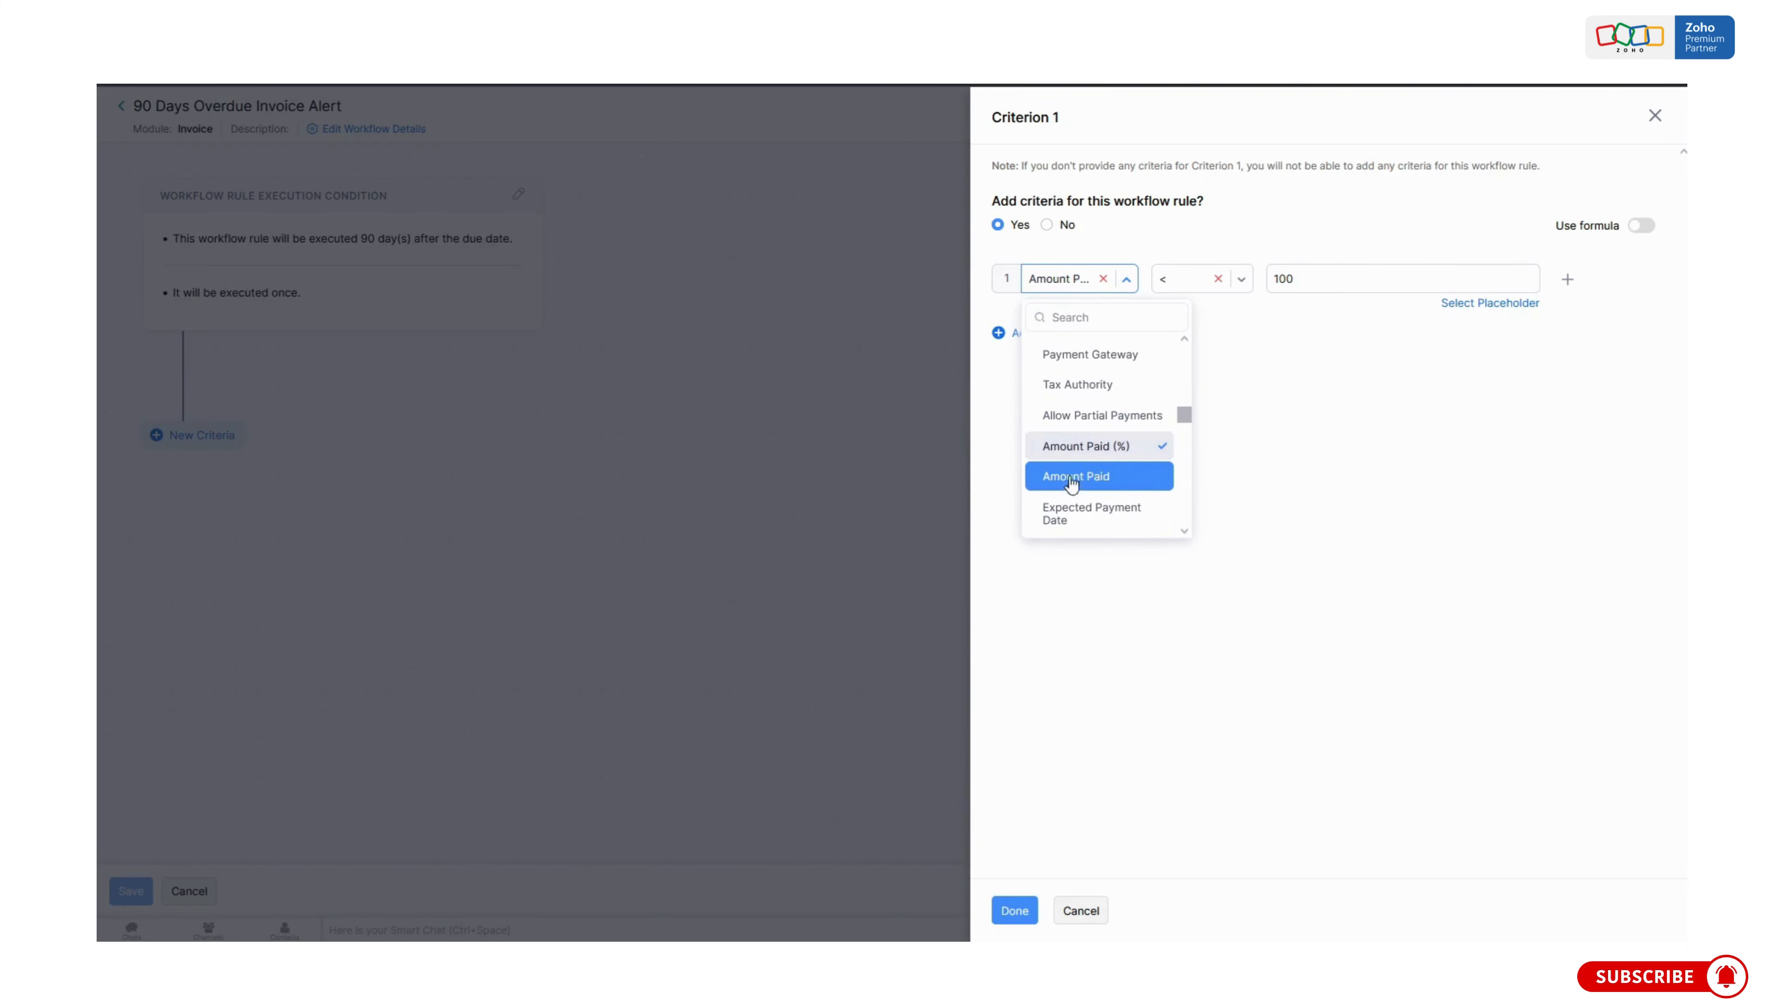
{"action": "scroll", "coordinate": [1099, 394], "scroll_direction": "up", "scroll_amount": 1}
{"action": "left_click", "coordinate": [1094, 315]}
{"action": "type", "text": "total"}
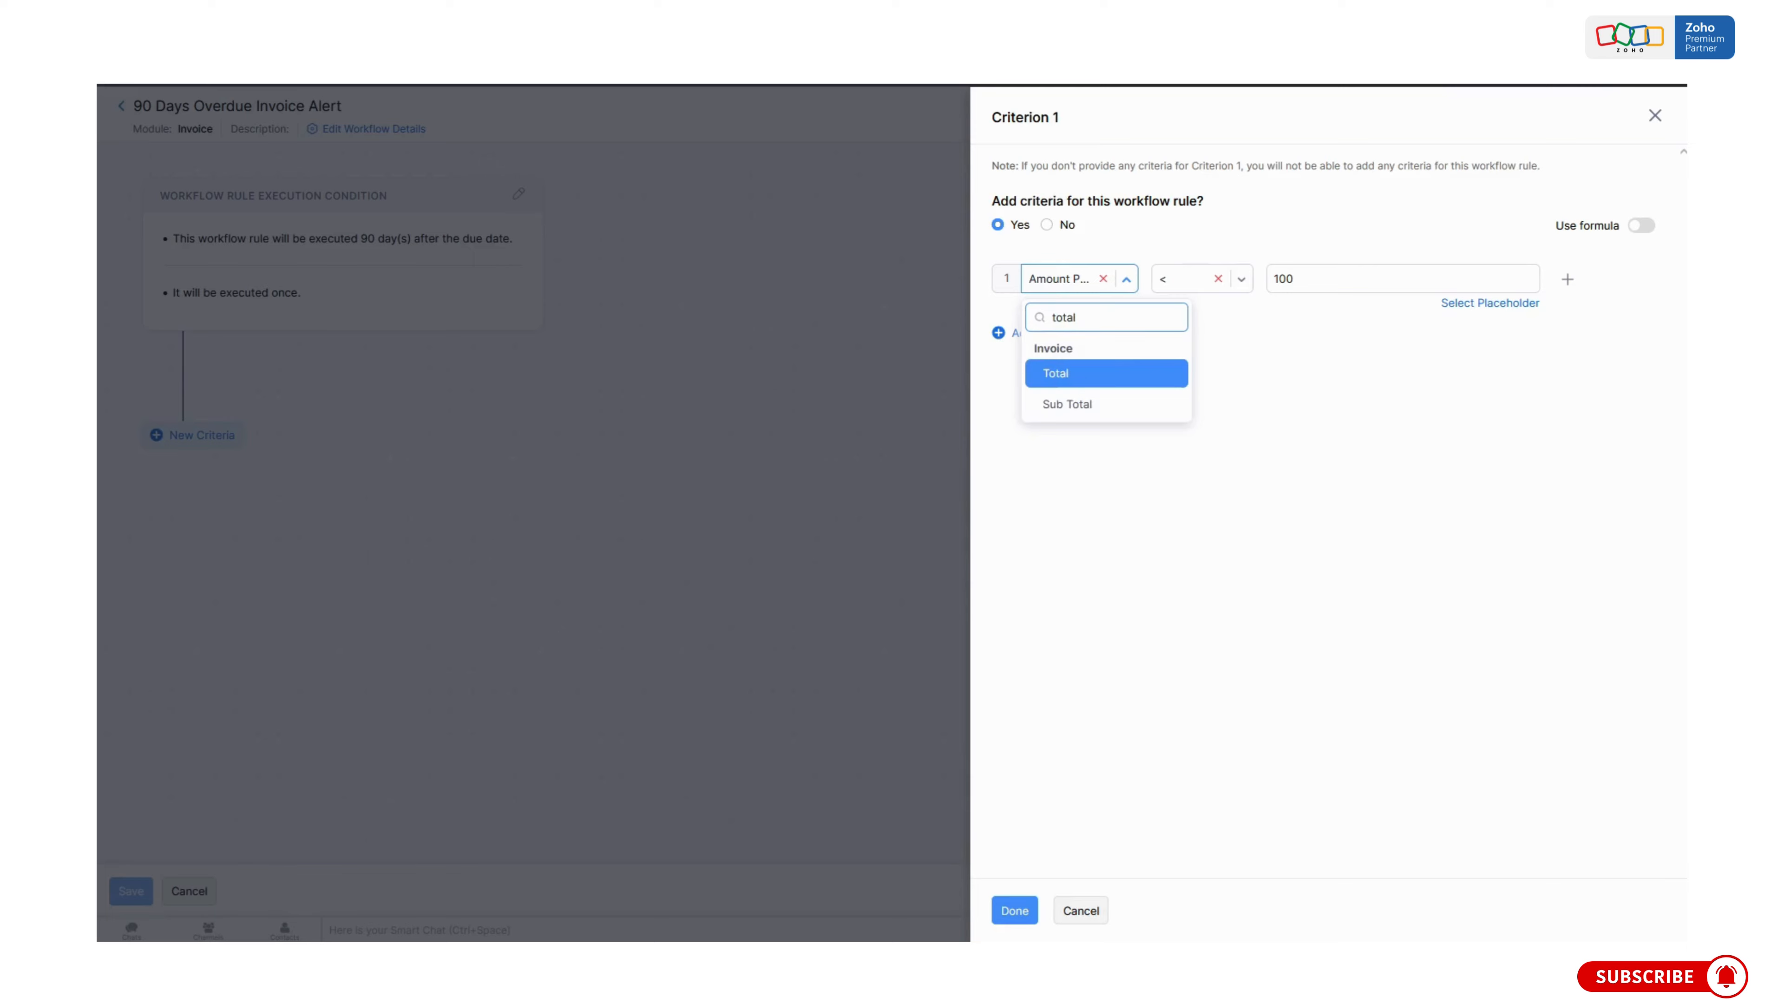
{"action": "left_click", "coordinate": [1123, 371]}
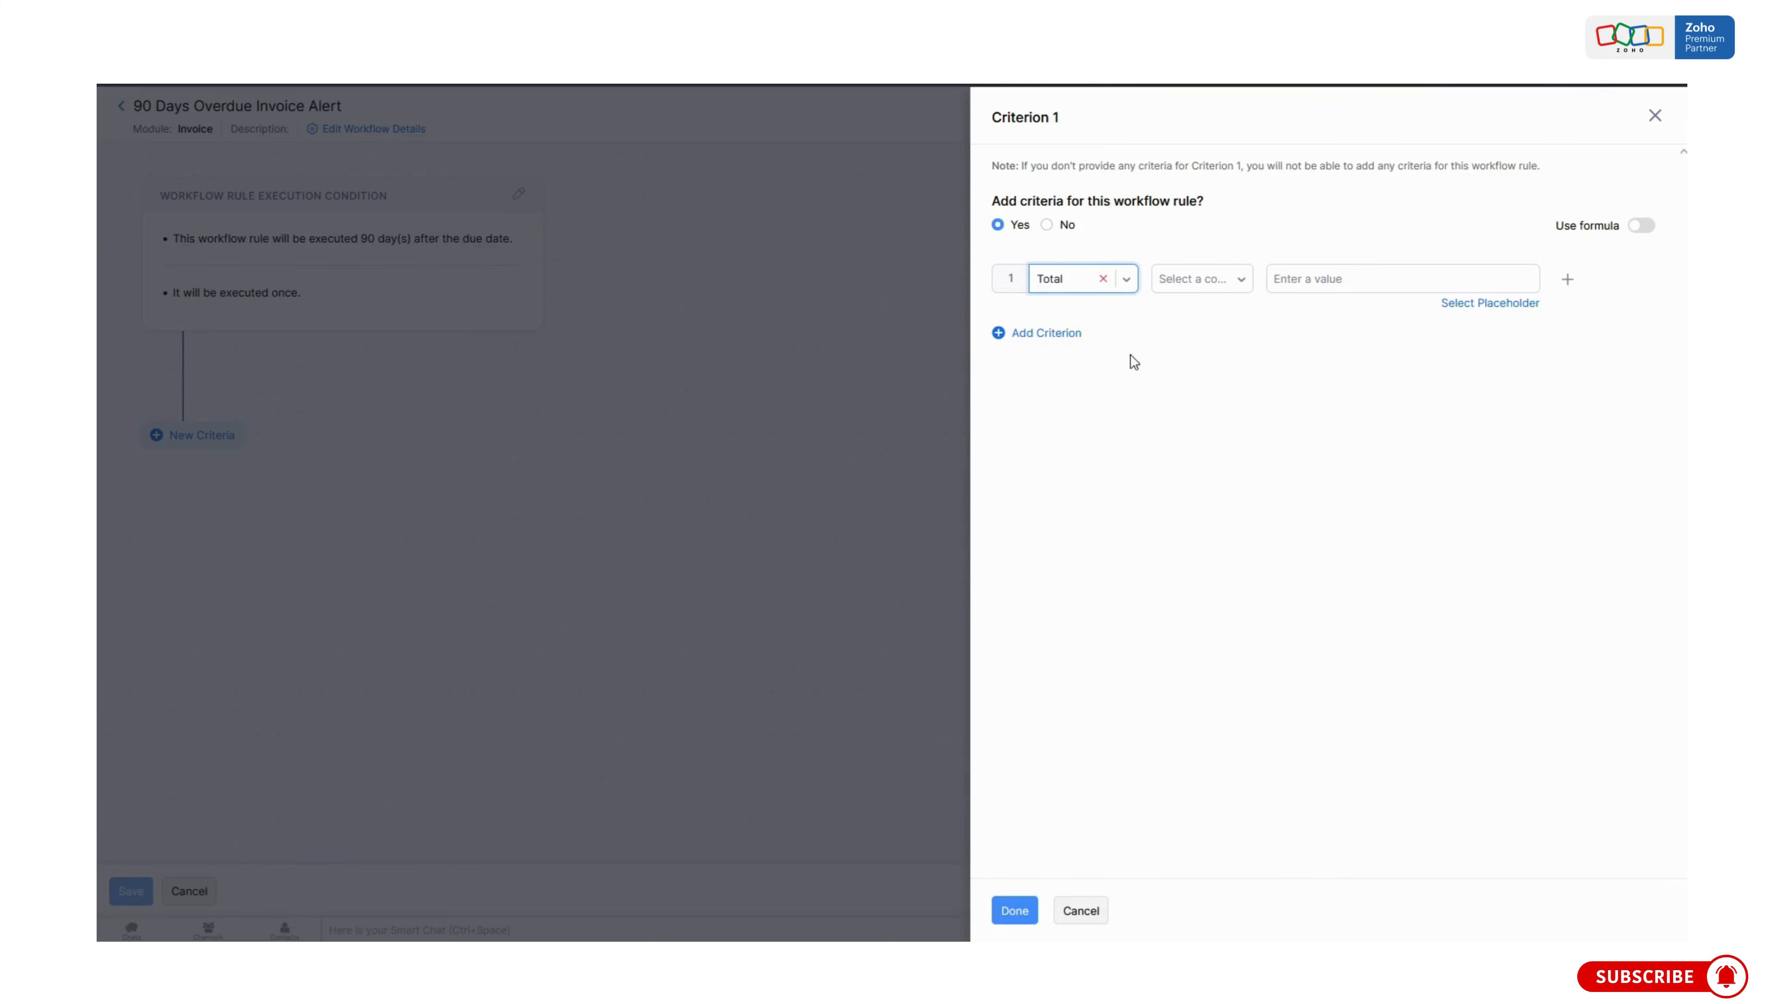
{"action": "left_click", "coordinate": [1198, 281]}
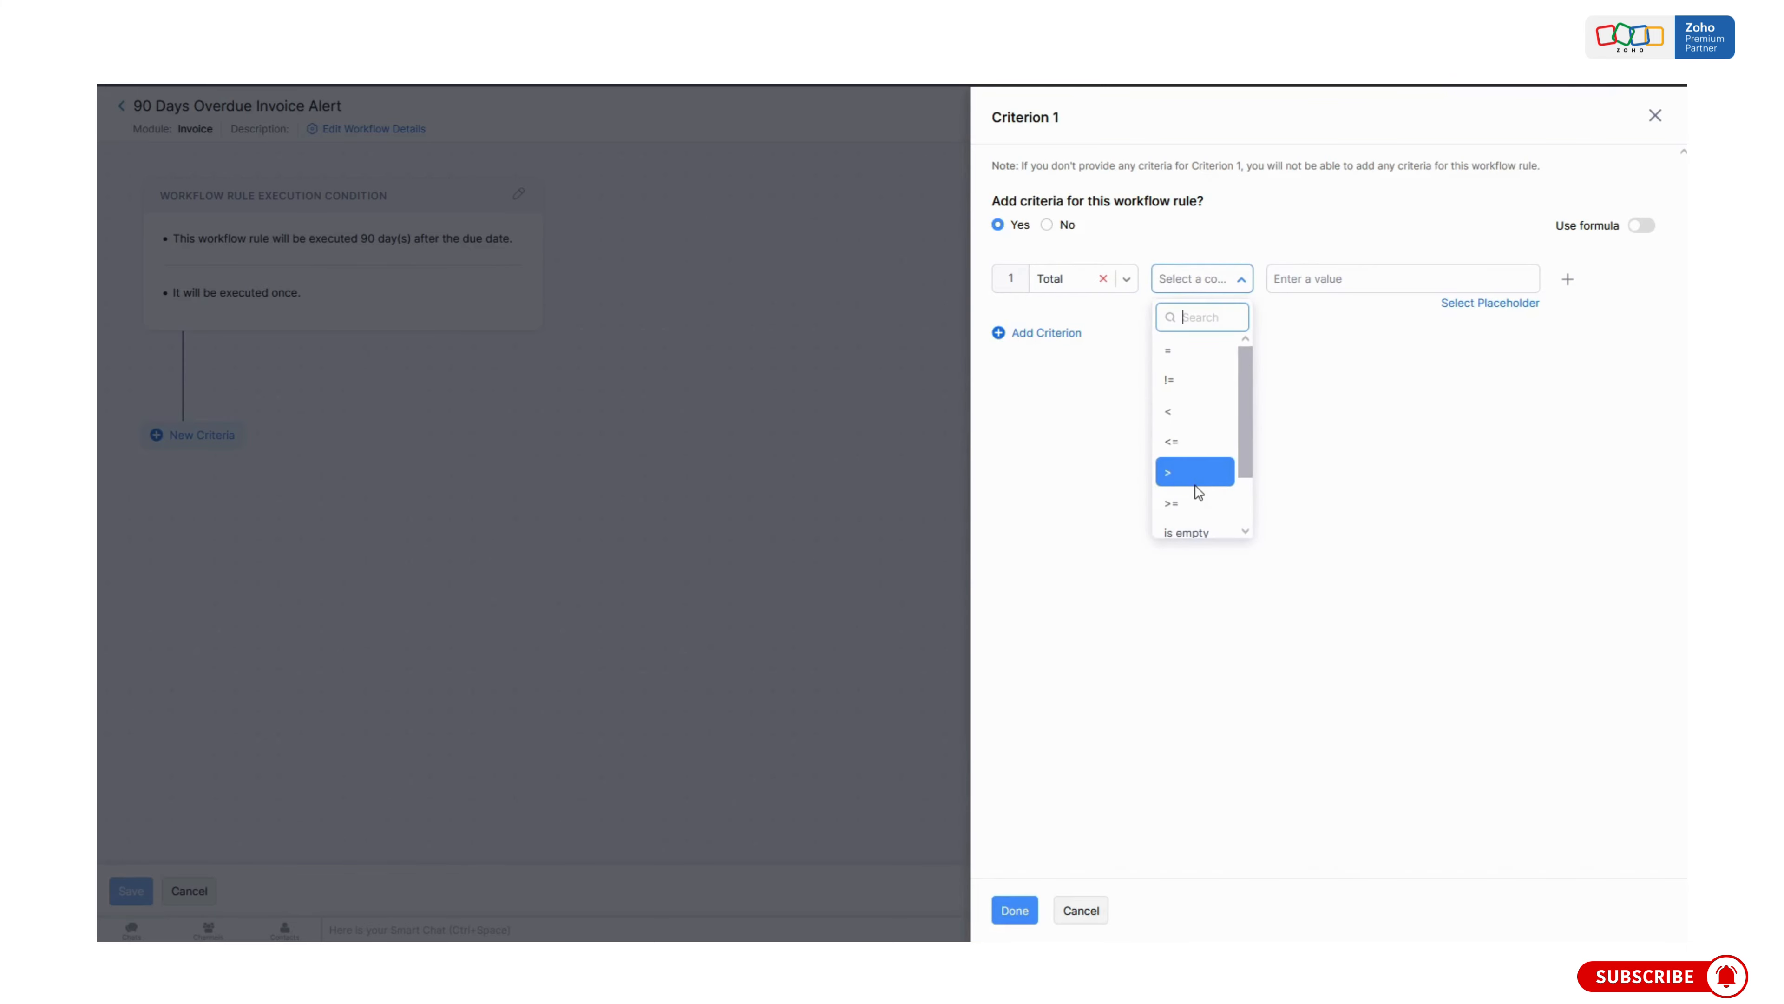
{"action": "scroll", "coordinate": [1242, 446], "scroll_direction": "down", "scroll_amount": 2}
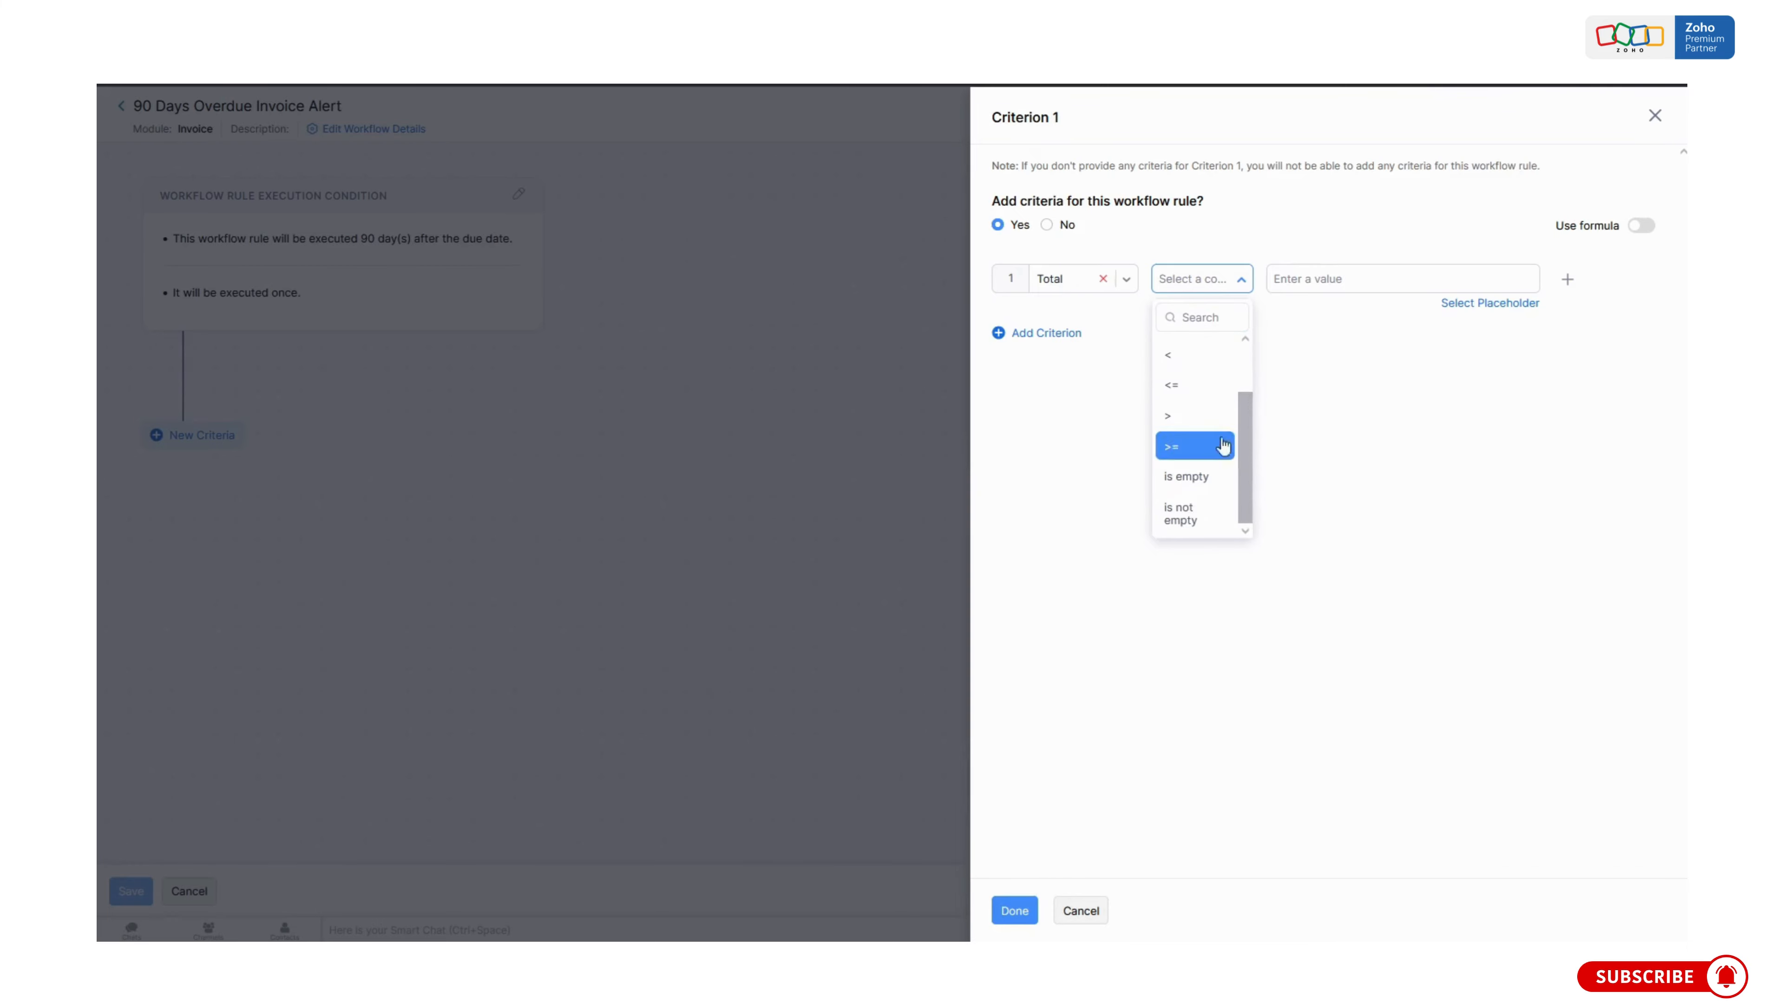
{"action": "left_click", "coordinate": [1194, 416]}
{"action": "left_click", "coordinate": [1296, 280]}
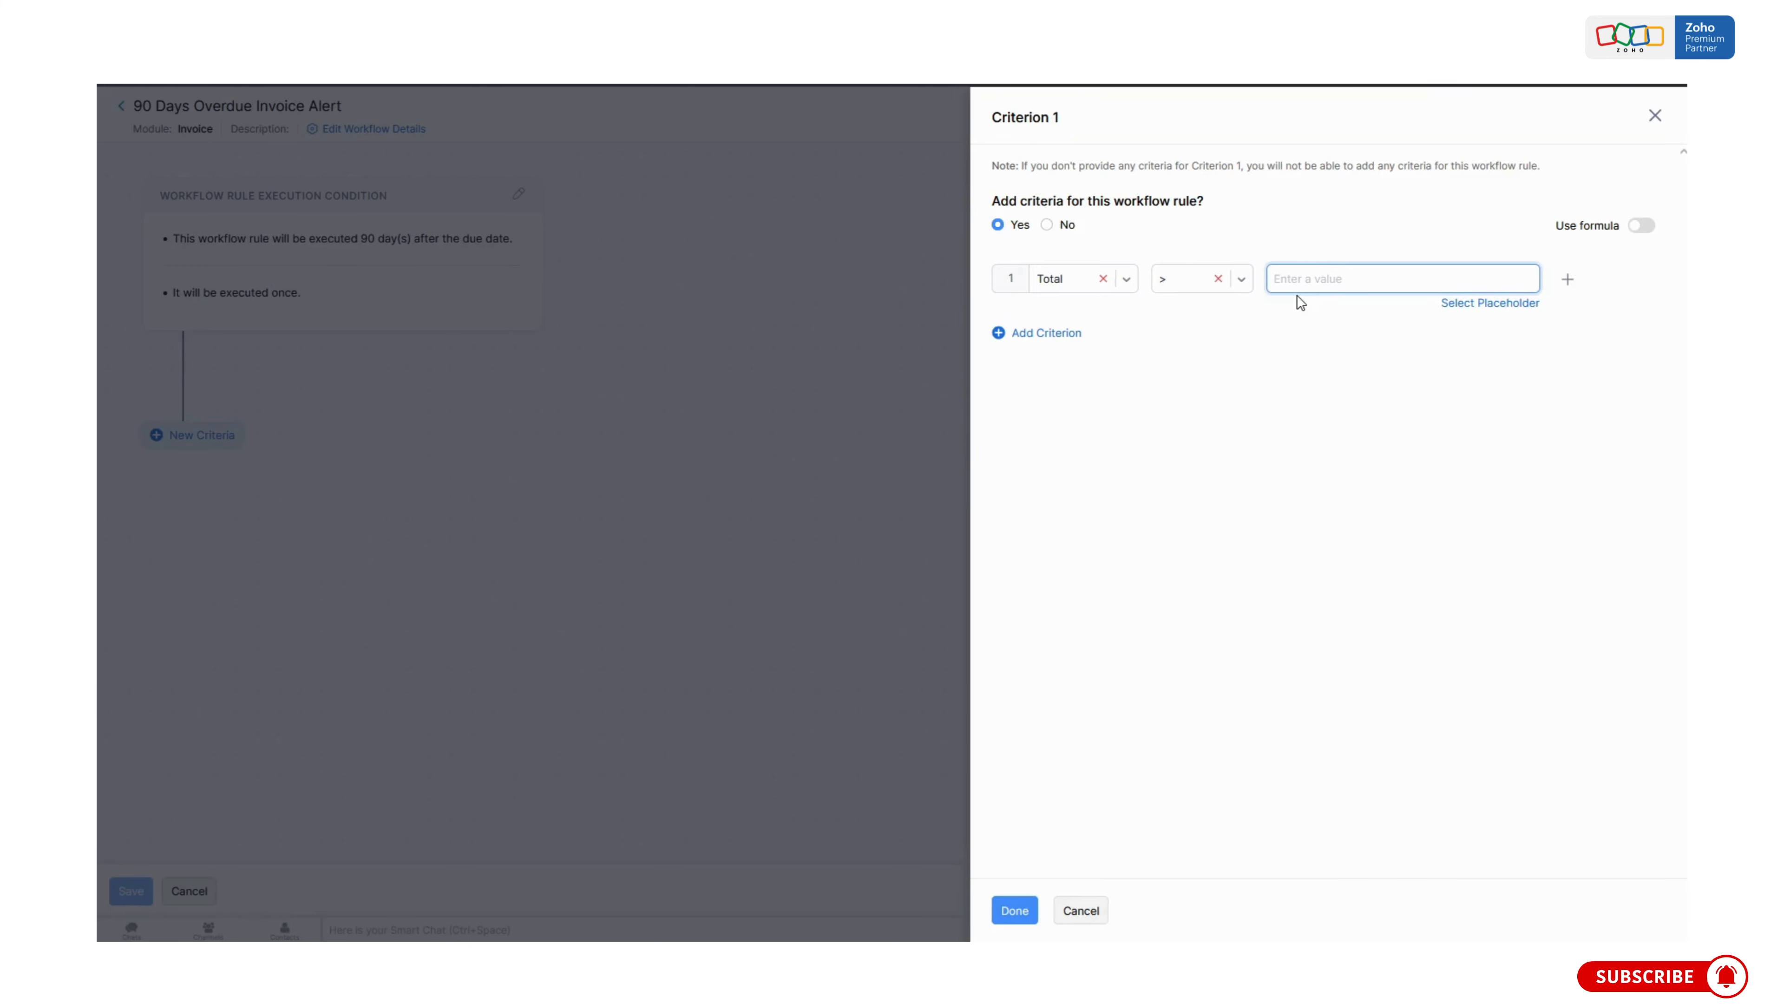
{"action": "type", "text": "10000"}
{"action": "left_click", "coordinate": [1005, 912]}
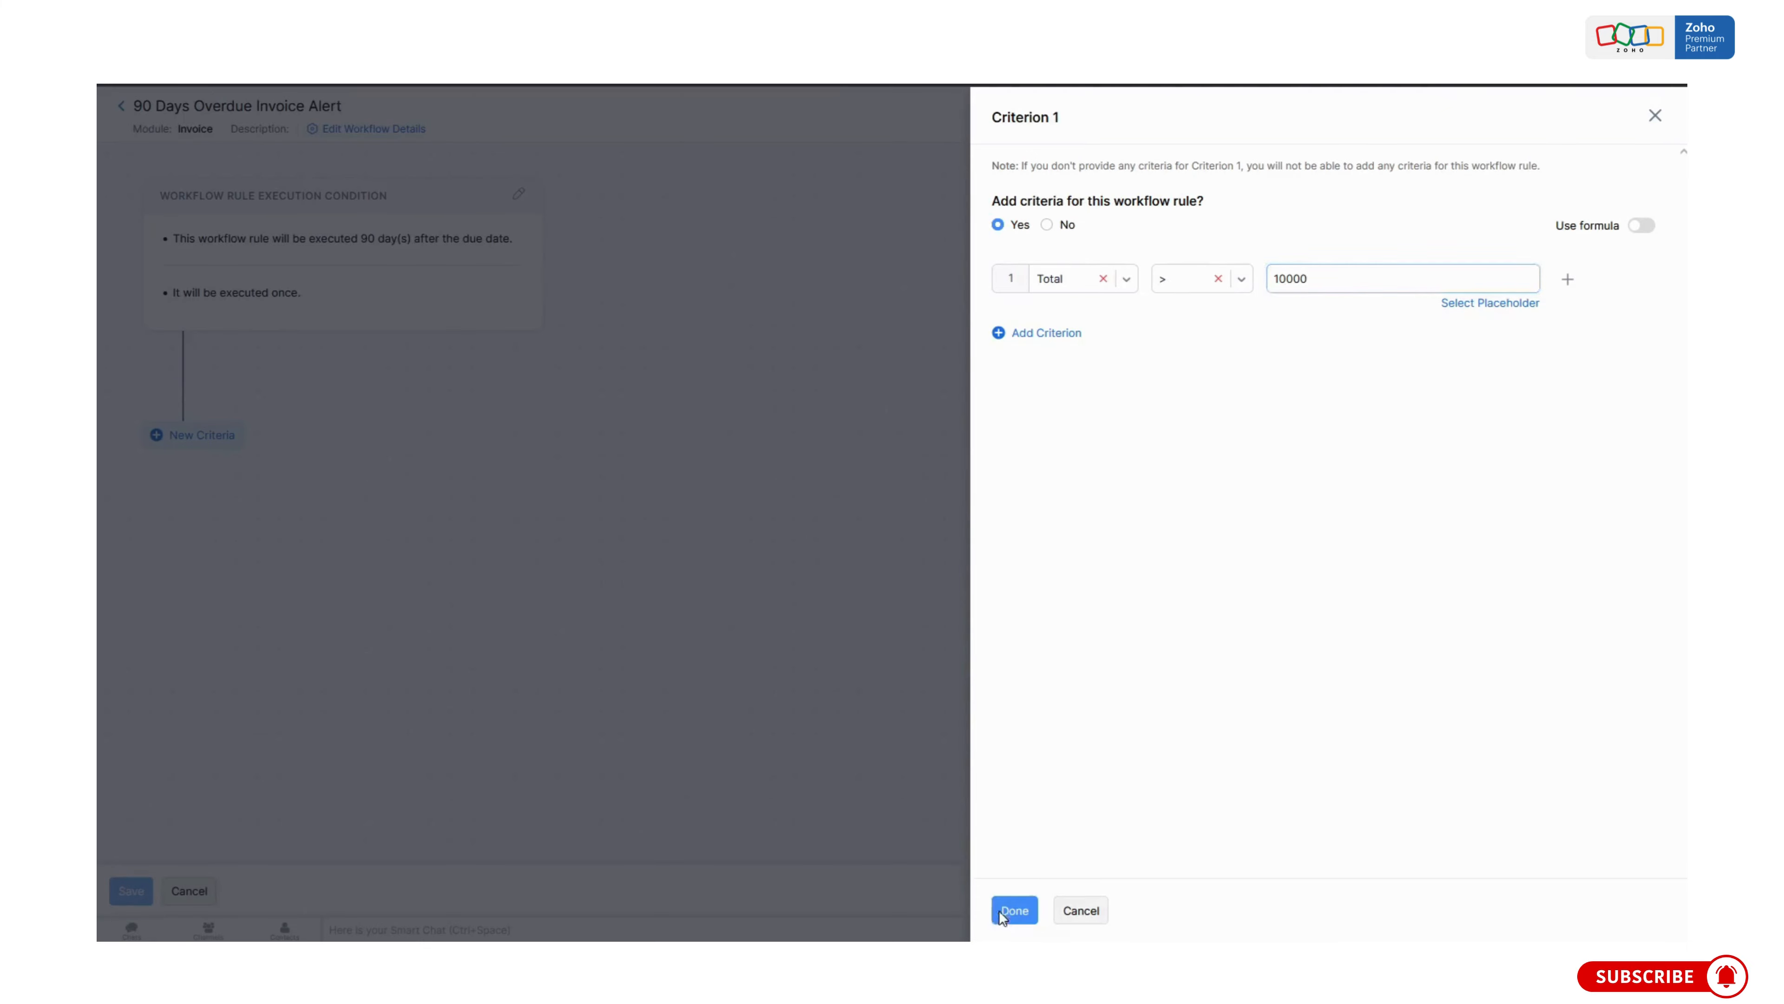
Associate the Overdue Invoice Alert email alert as an immediate action, save the rule, and reopen it for a check.
{"action": "left_click", "coordinate": [747, 420]}
{"action": "left_click", "coordinate": [1173, 214]}
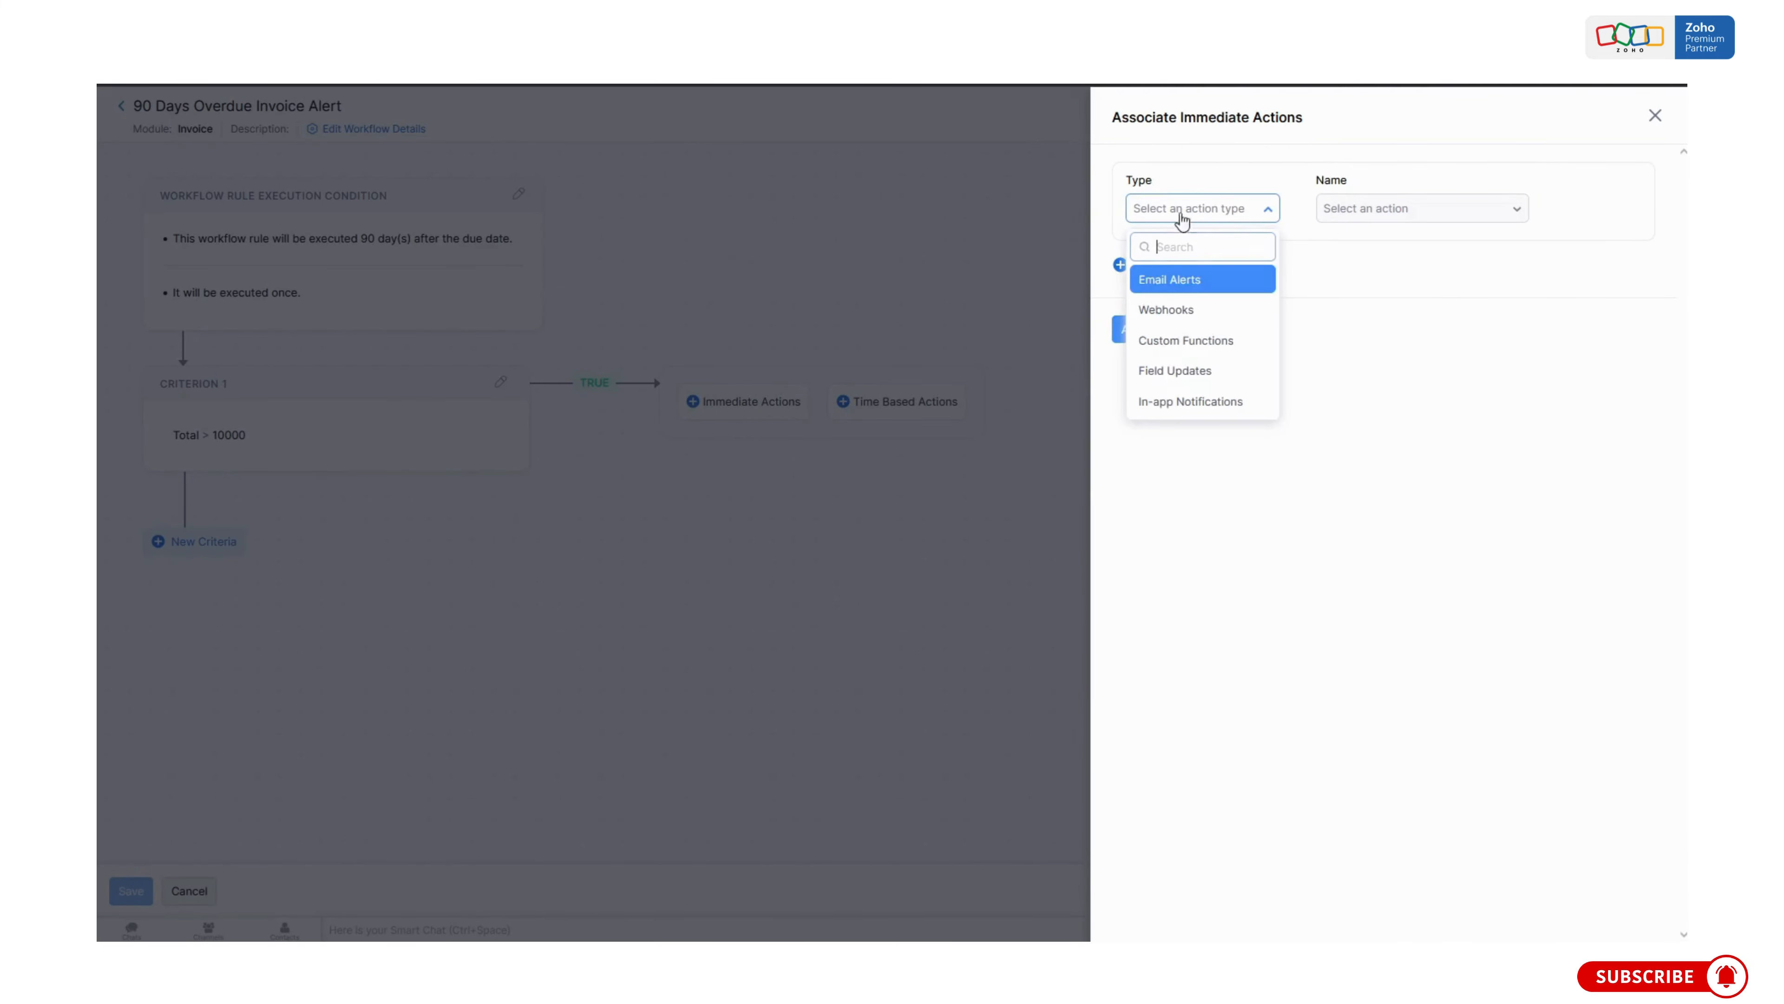
{"action": "left_click", "coordinate": [1236, 281]}
{"action": "left_click", "coordinate": [1410, 204]}
{"action": "left_click", "coordinate": [1374, 280]}
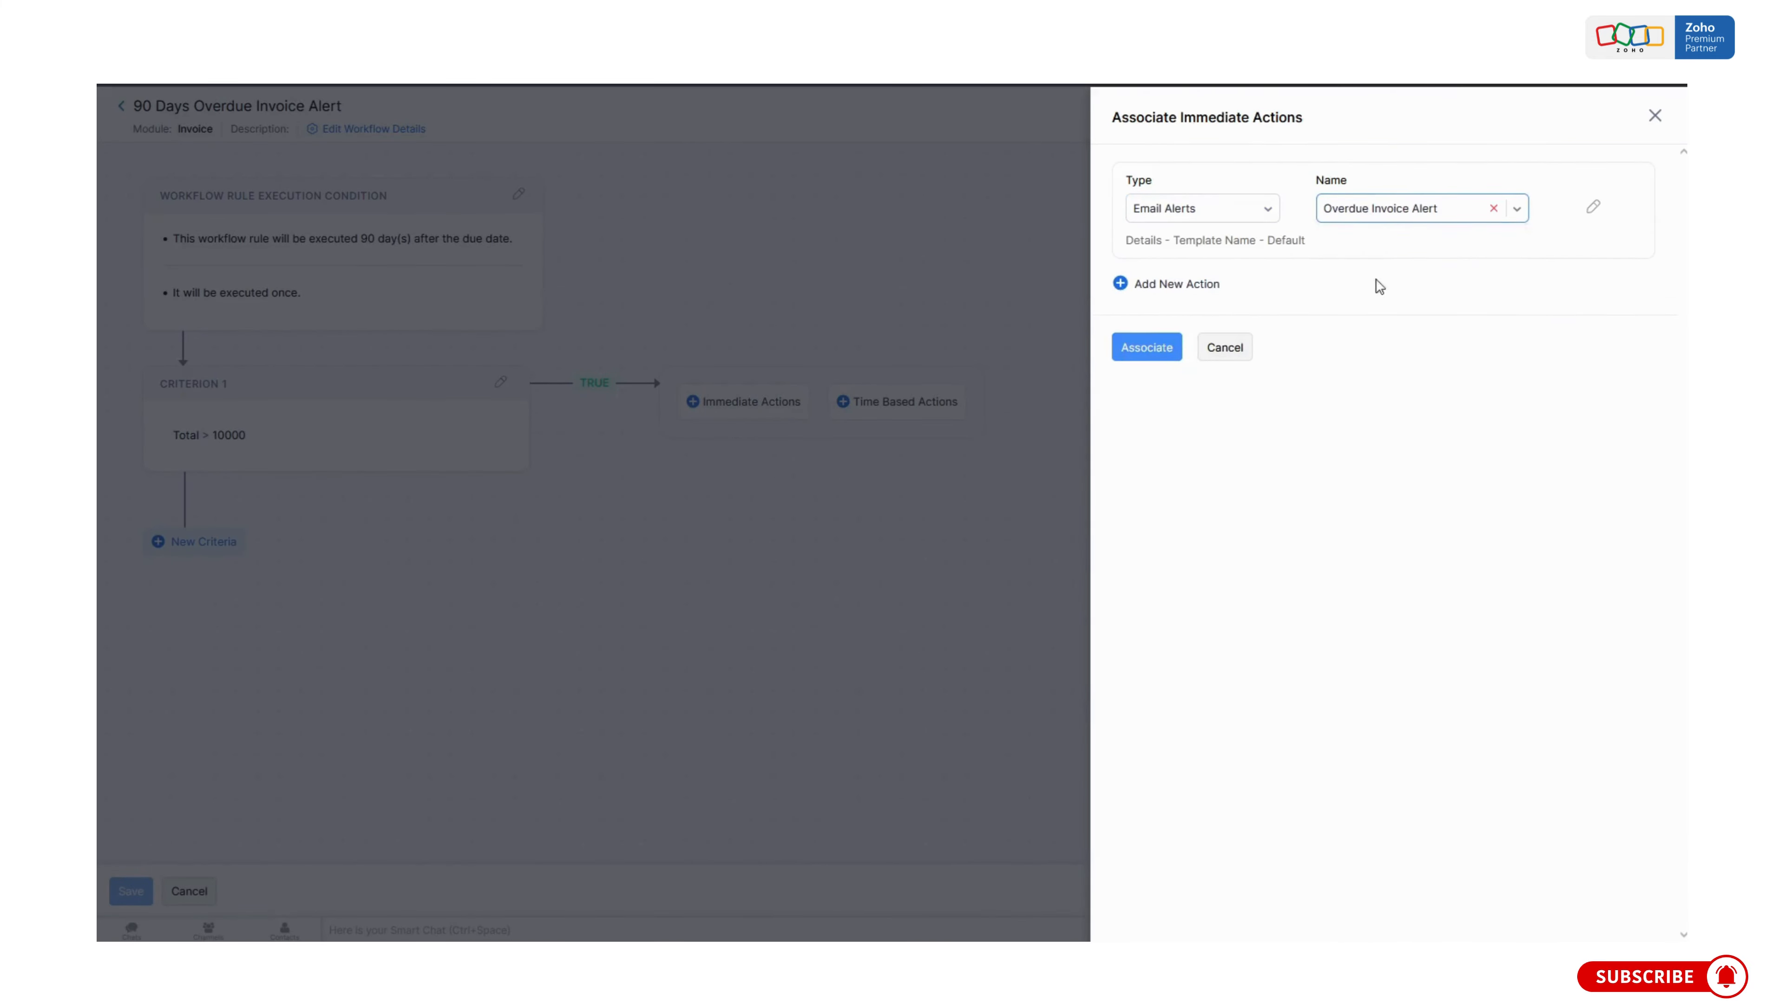
{"action": "left_click", "coordinate": [1145, 332]}
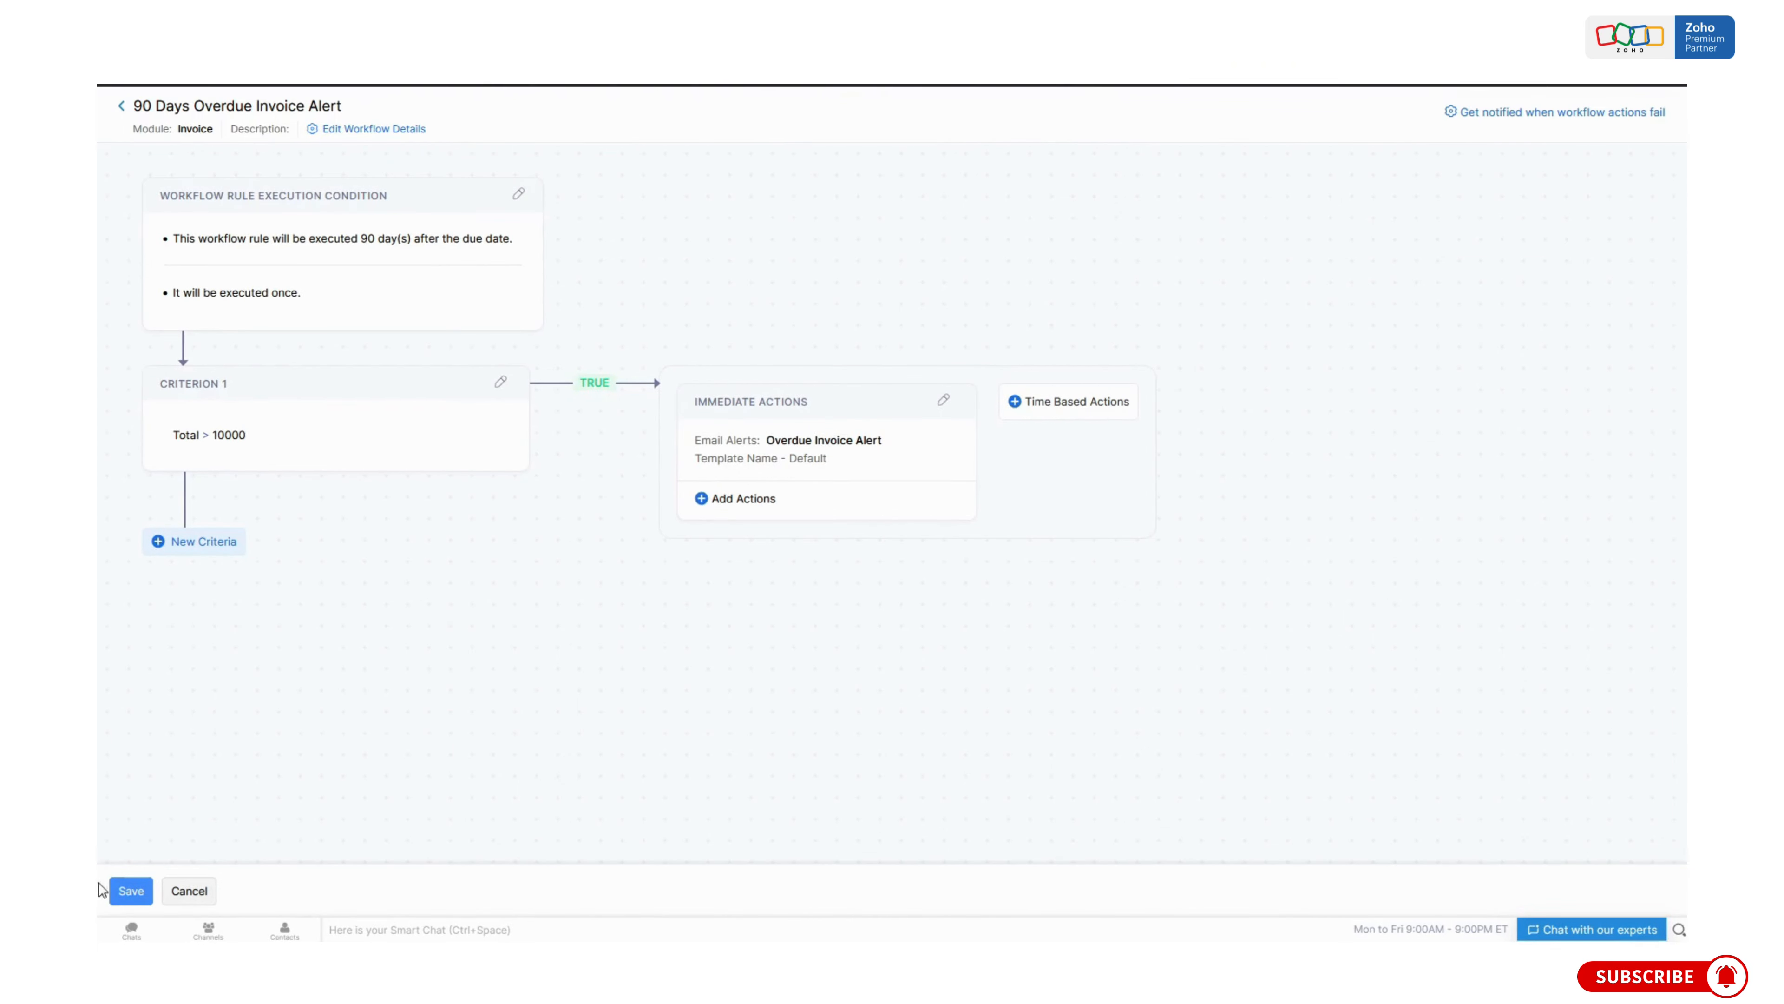
{"action": "left_click", "coordinate": [128, 892]}
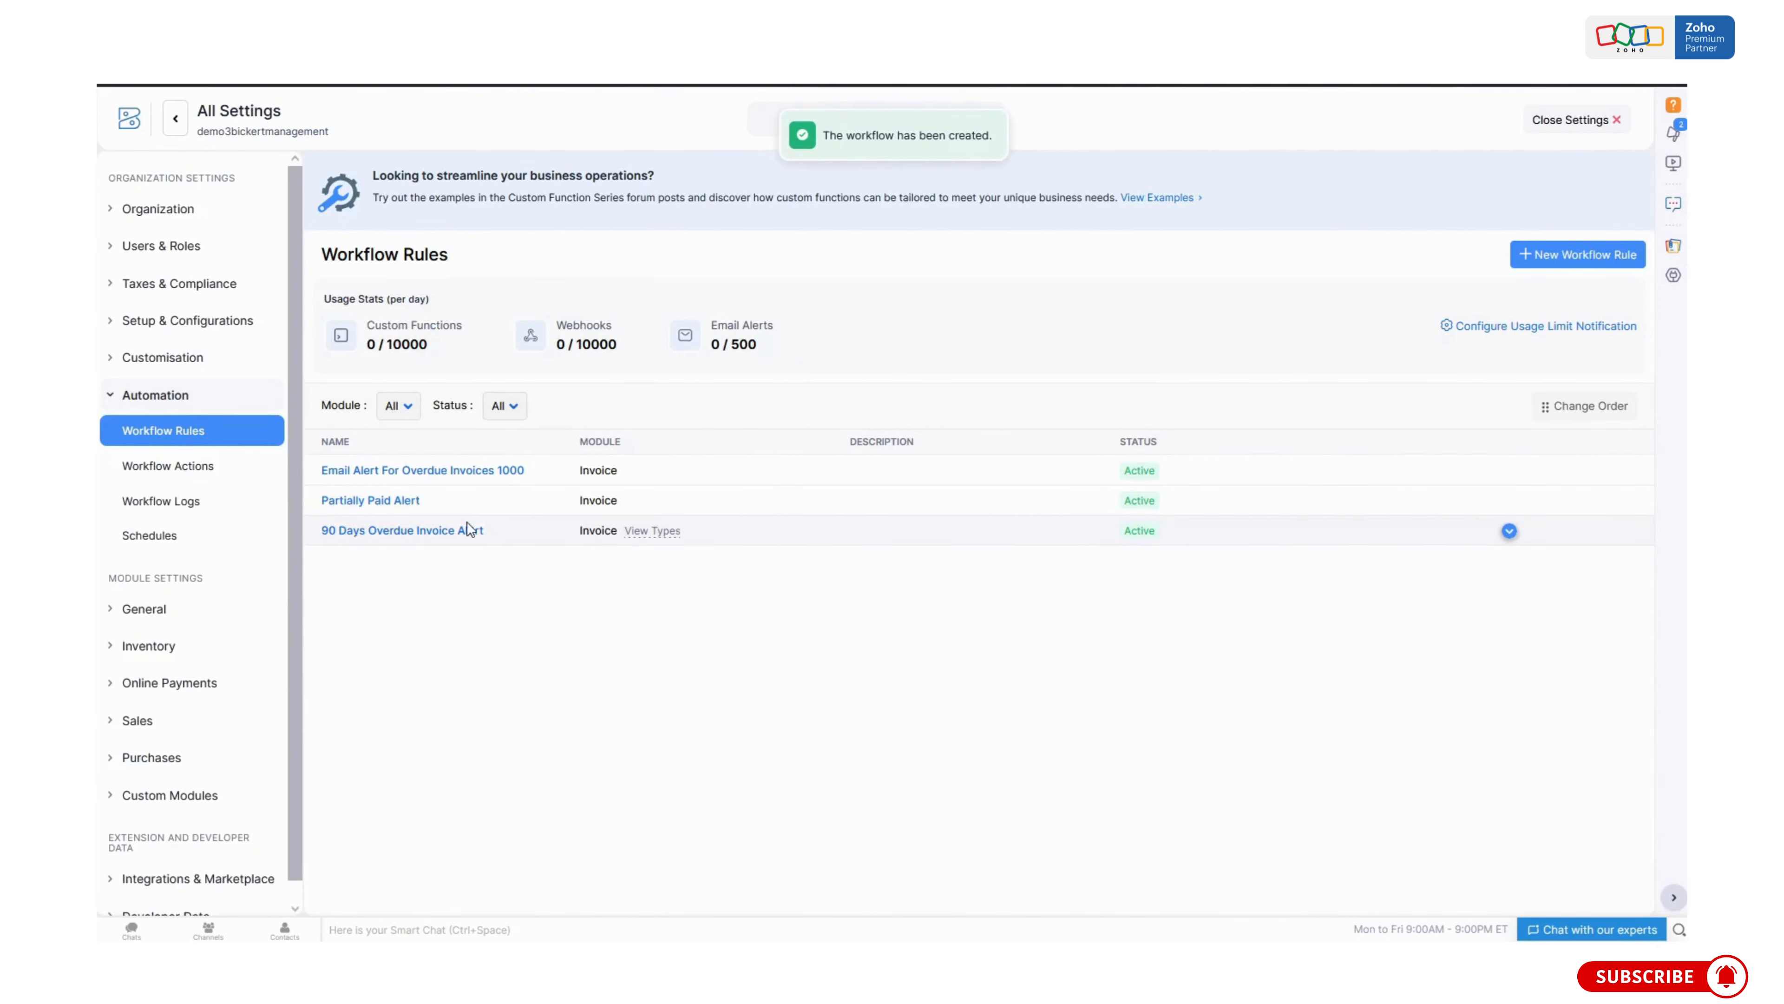
{"action": "left_click", "coordinate": [442, 531]}
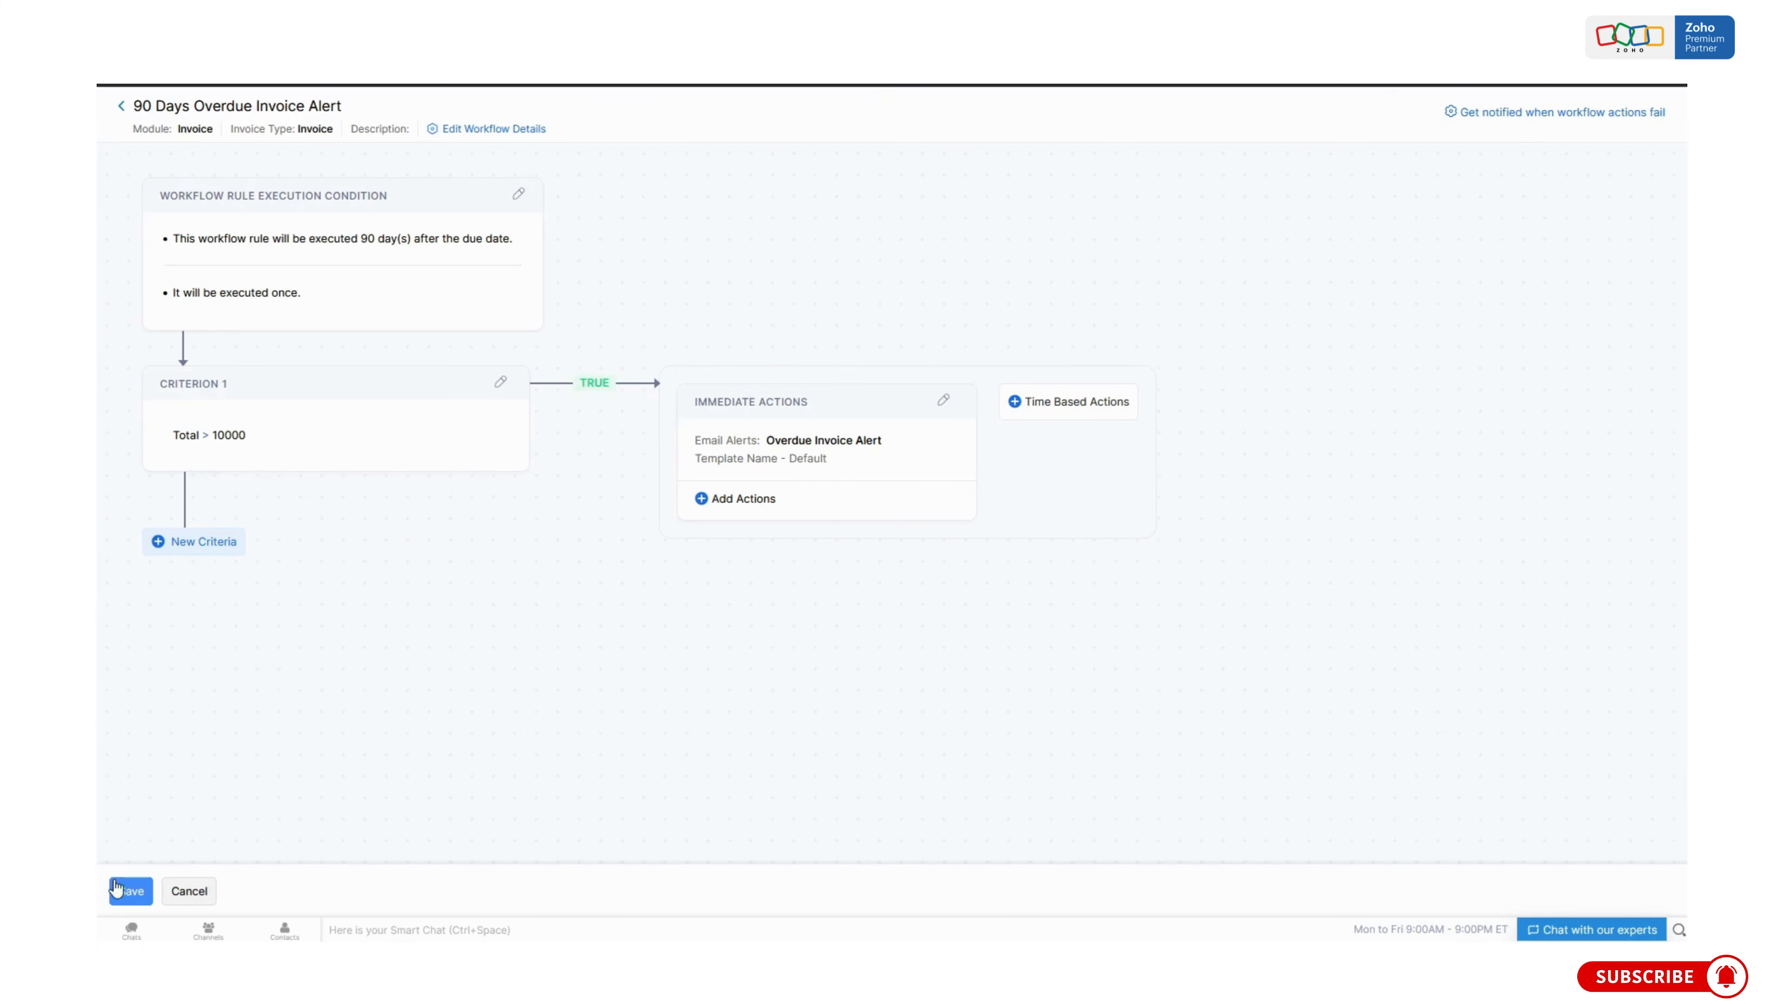
{"action": "left_click", "coordinate": [130, 890]}
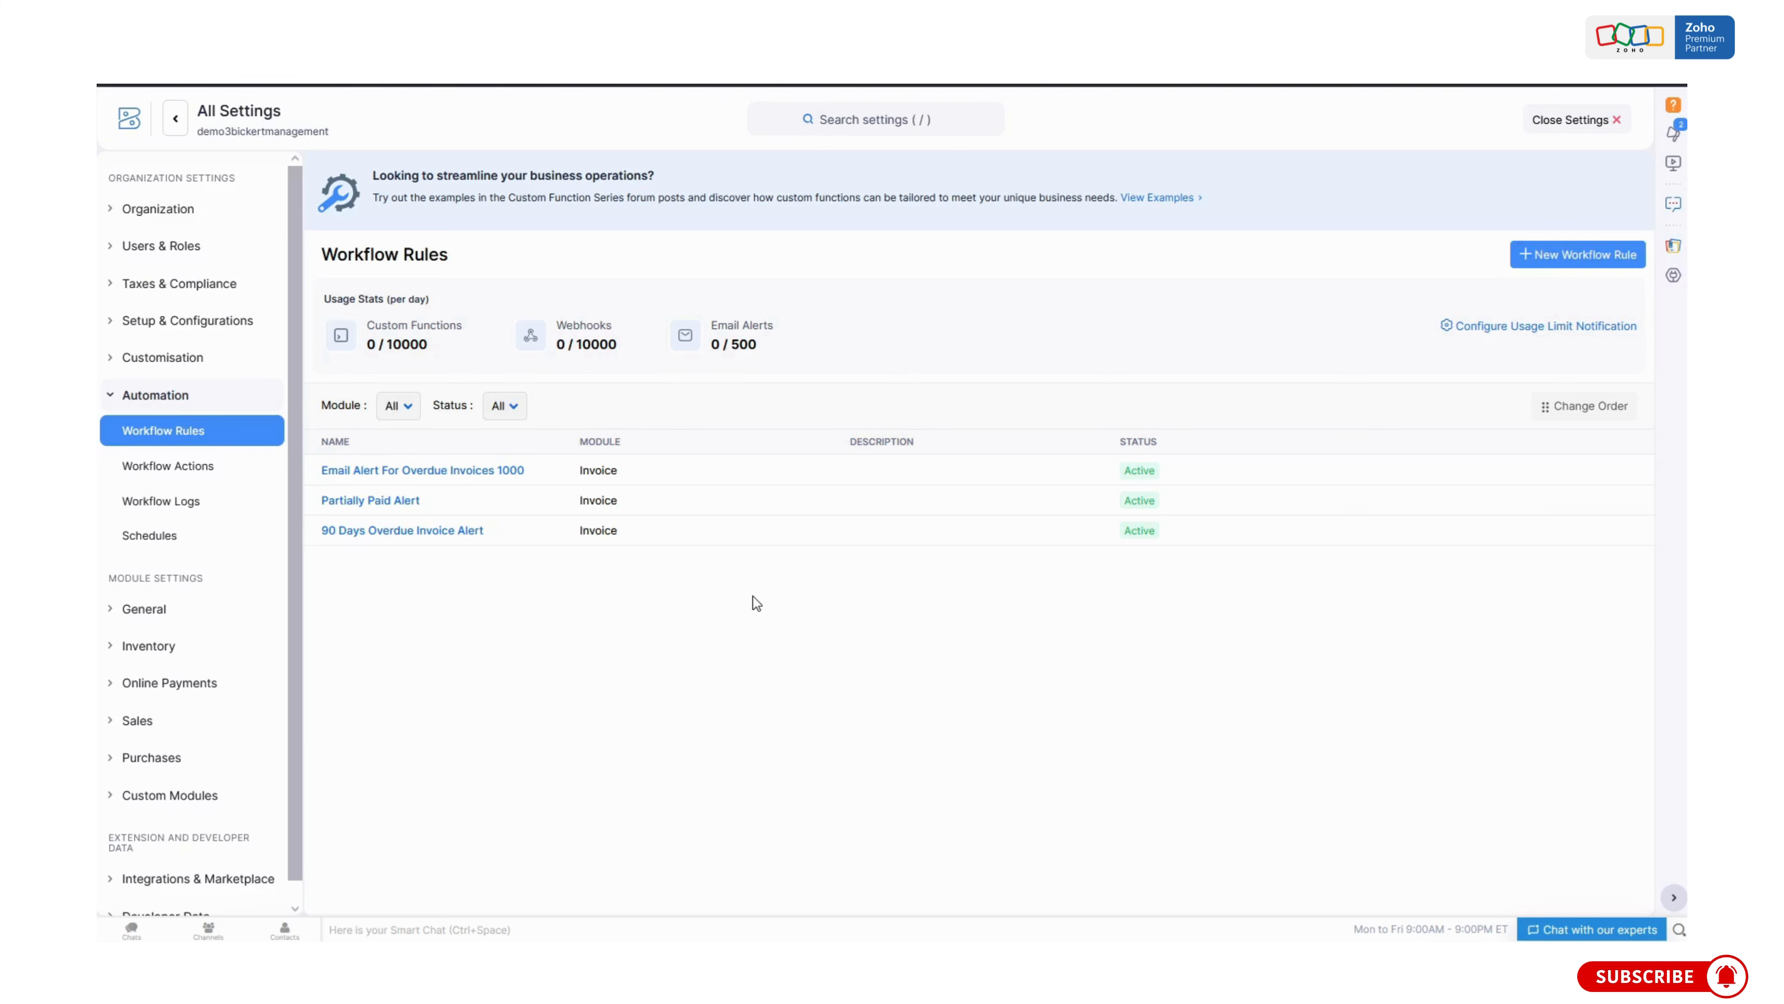
Create a workflow rule named High Value Invoice Alert for the Invoice module.
{"action": "left_click", "coordinate": [1527, 262]}
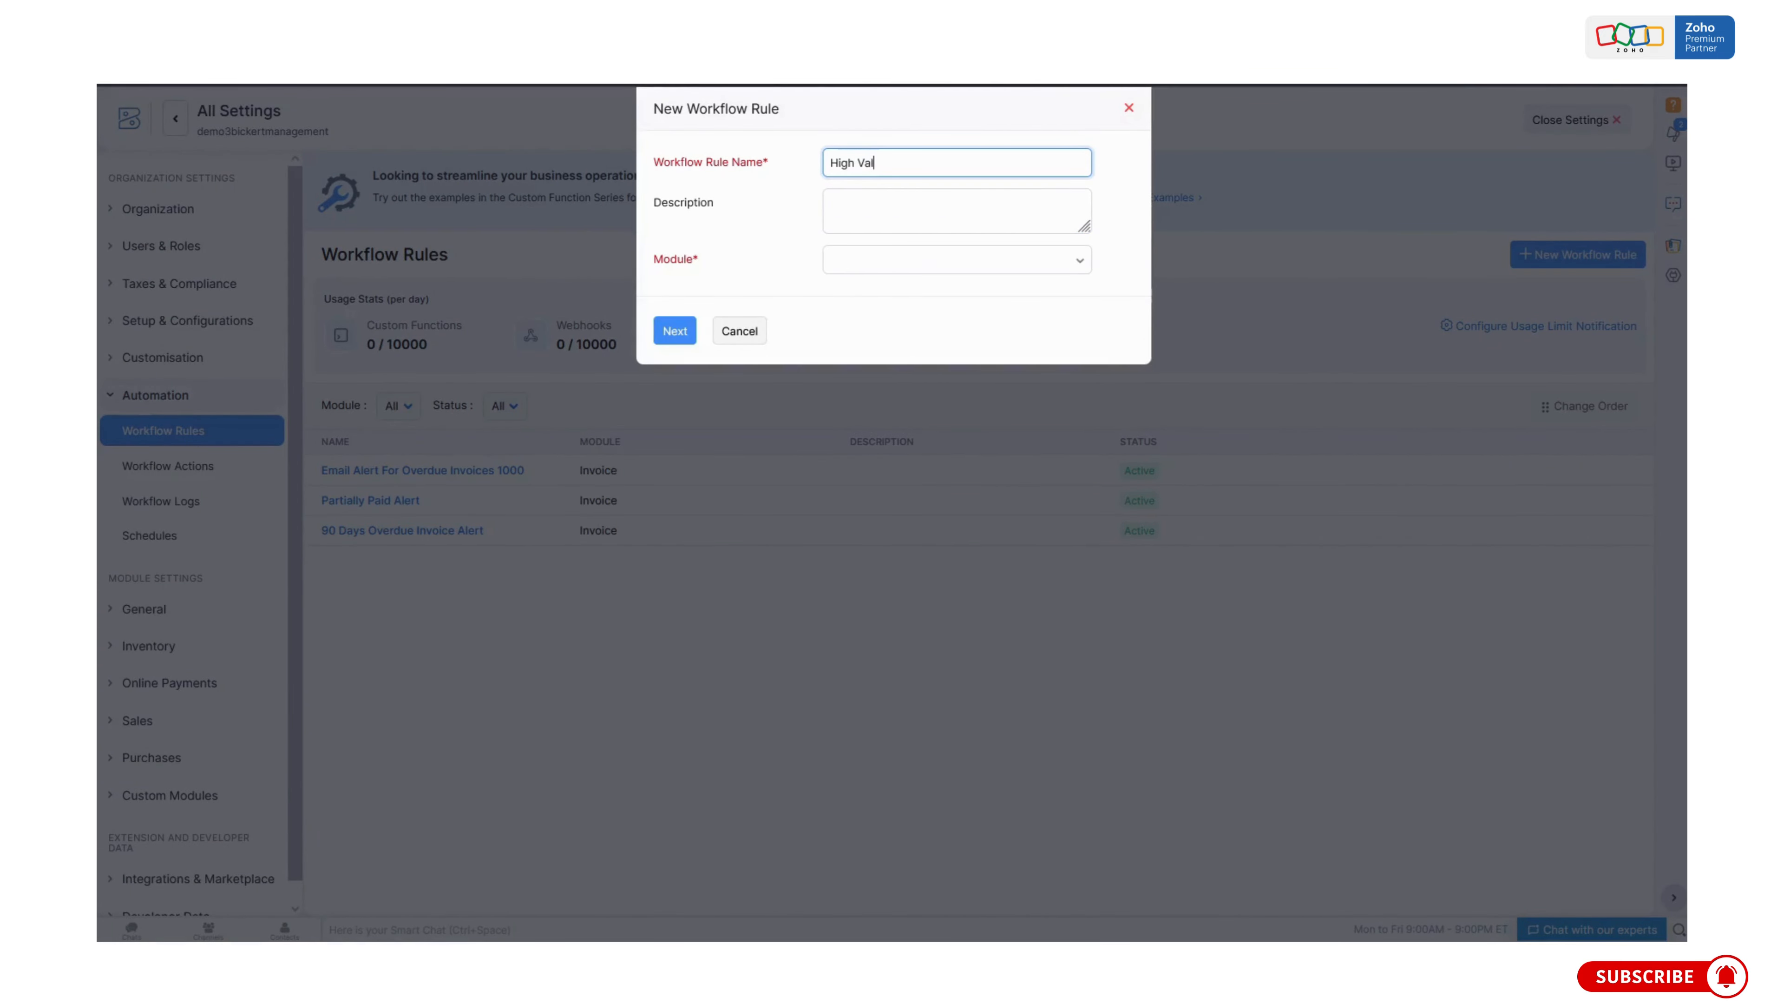
{"action": "type", "text": "High Value INvoice"}
{"action": "key", "text": "BackSpace"}
{"action": "key", "text": "BackSpace"}
{"action": "key", "text": "BackSpace"}
{"action": "key", "text": "BackSpace"}
{"action": "type", "text": "oice"}
{"action": "left_click", "coordinate": [941, 260]}
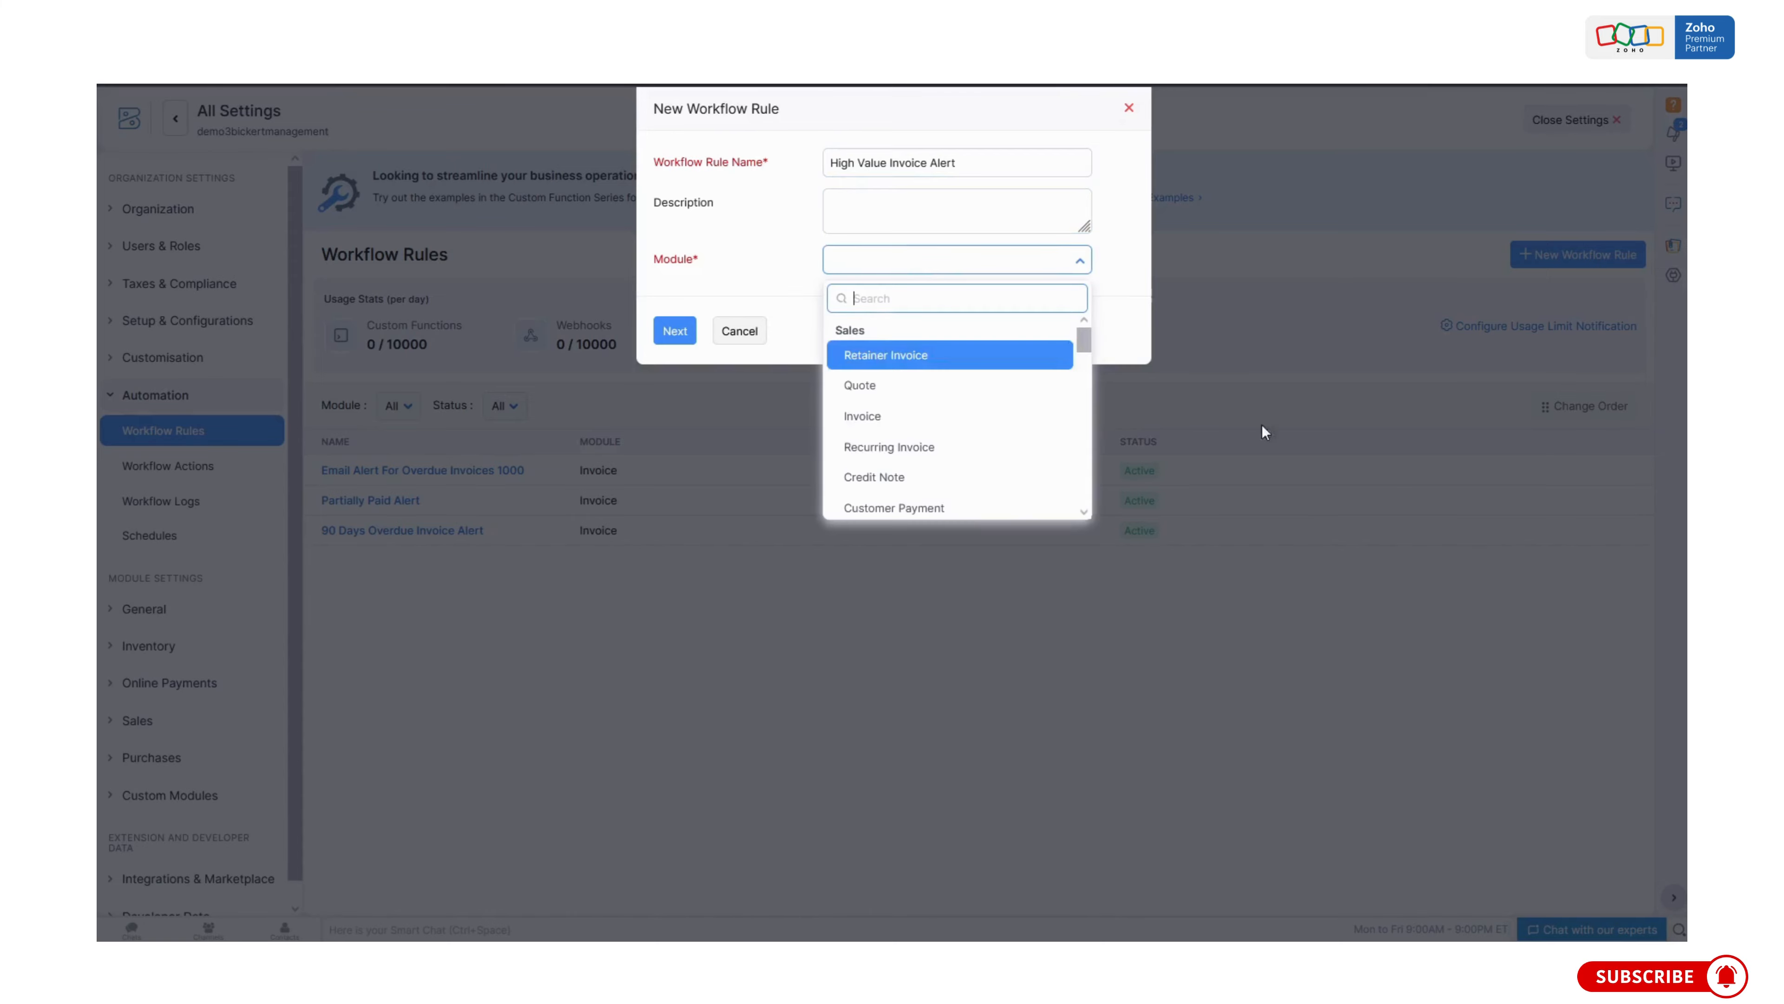
{"action": "left_click", "coordinate": [921, 418]}
{"action": "left_click", "coordinate": [674, 330]}
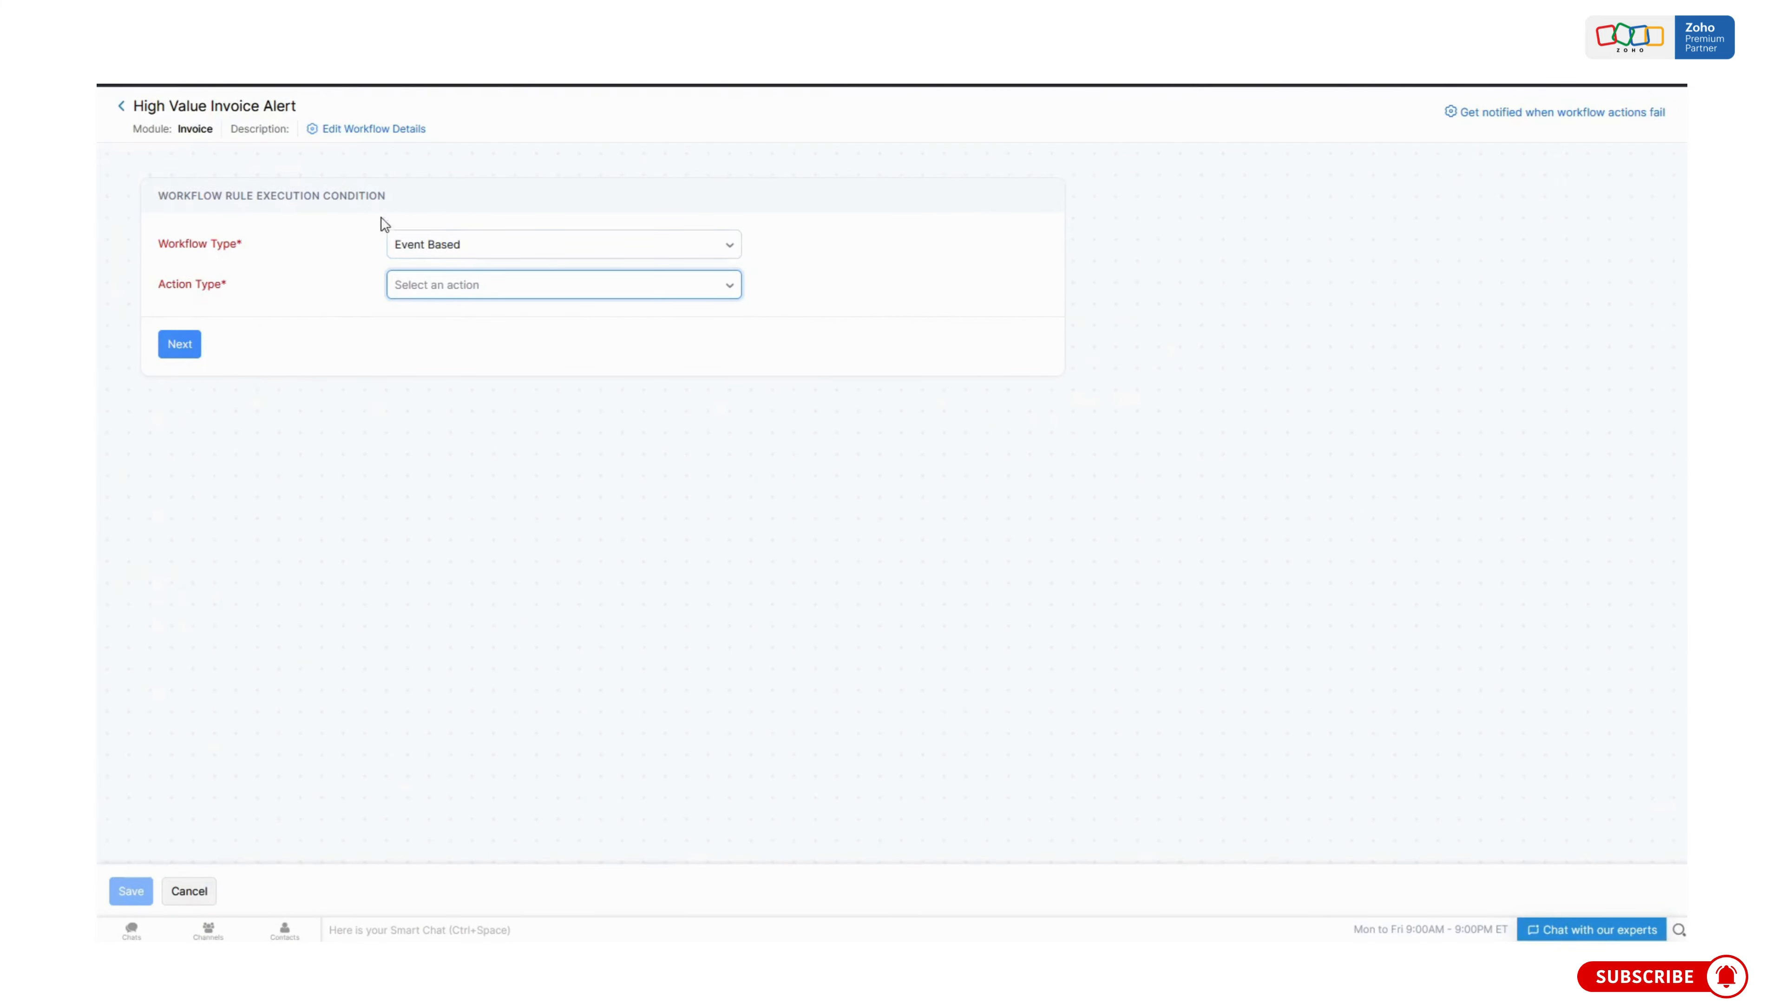
Have the Event Based High Value Invoice Alert rule execute when an invoice is Created.
{"action": "left_click", "coordinate": [460, 288]}
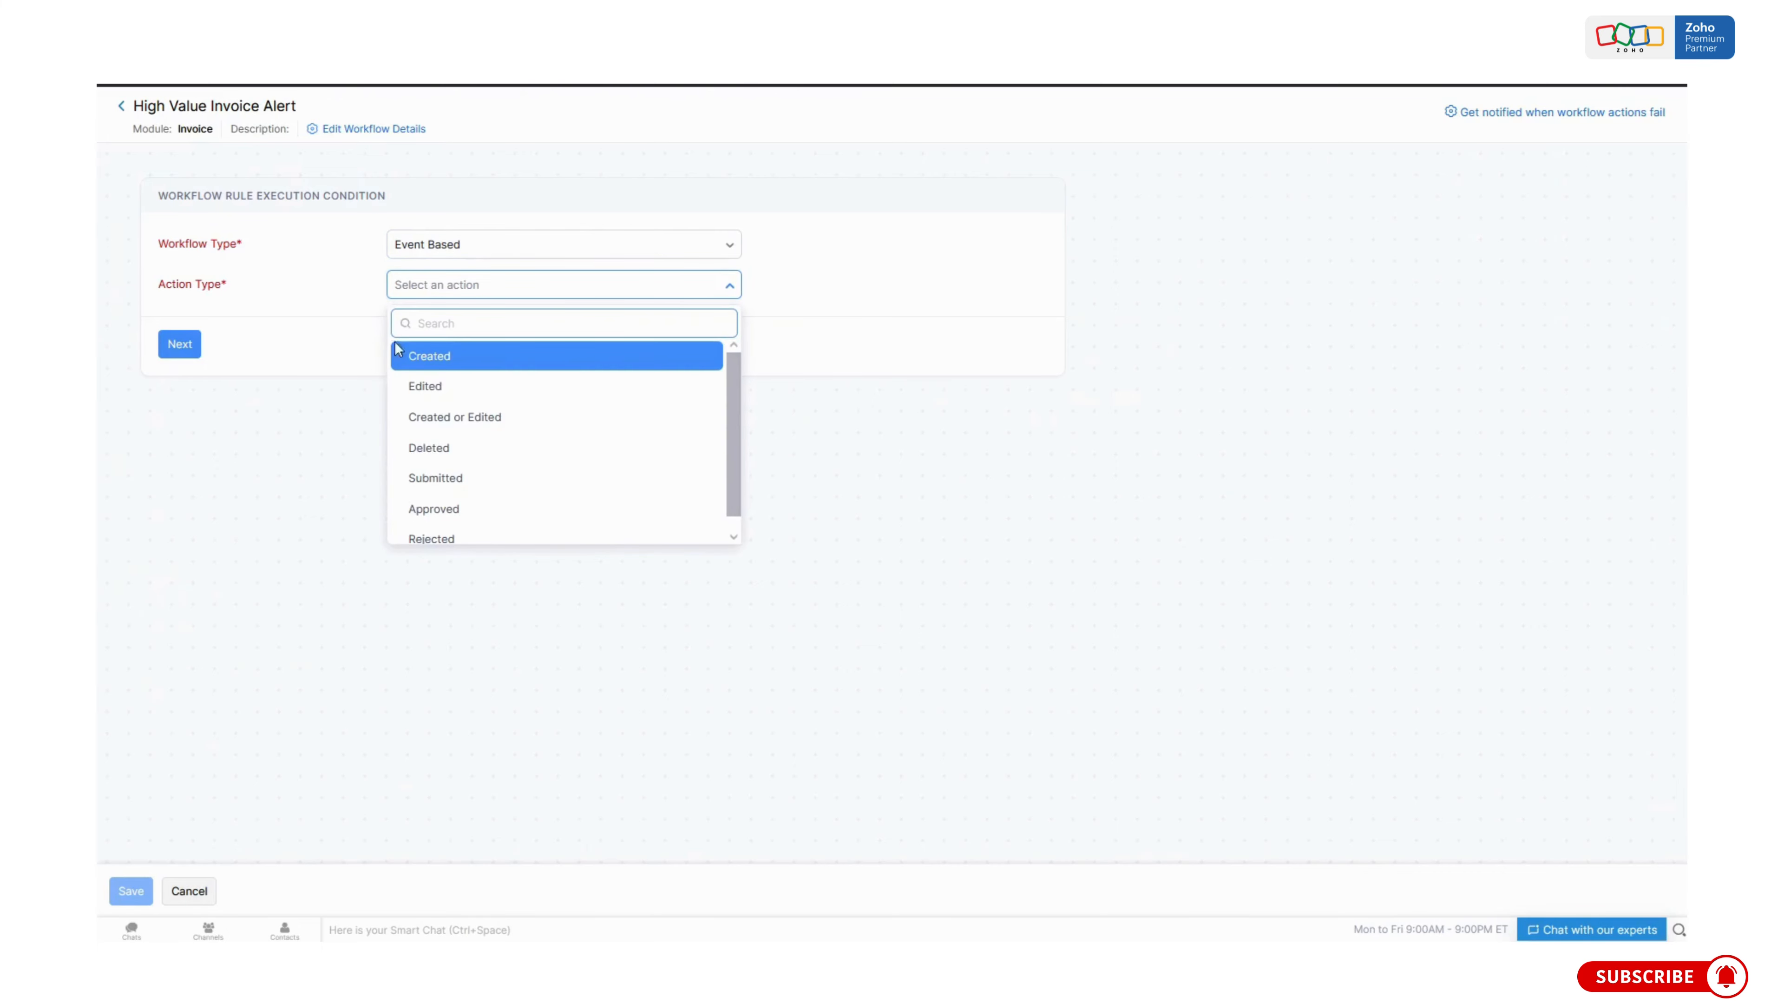
{"action": "left_click", "coordinate": [480, 365]}
{"action": "left_click", "coordinate": [181, 348]}
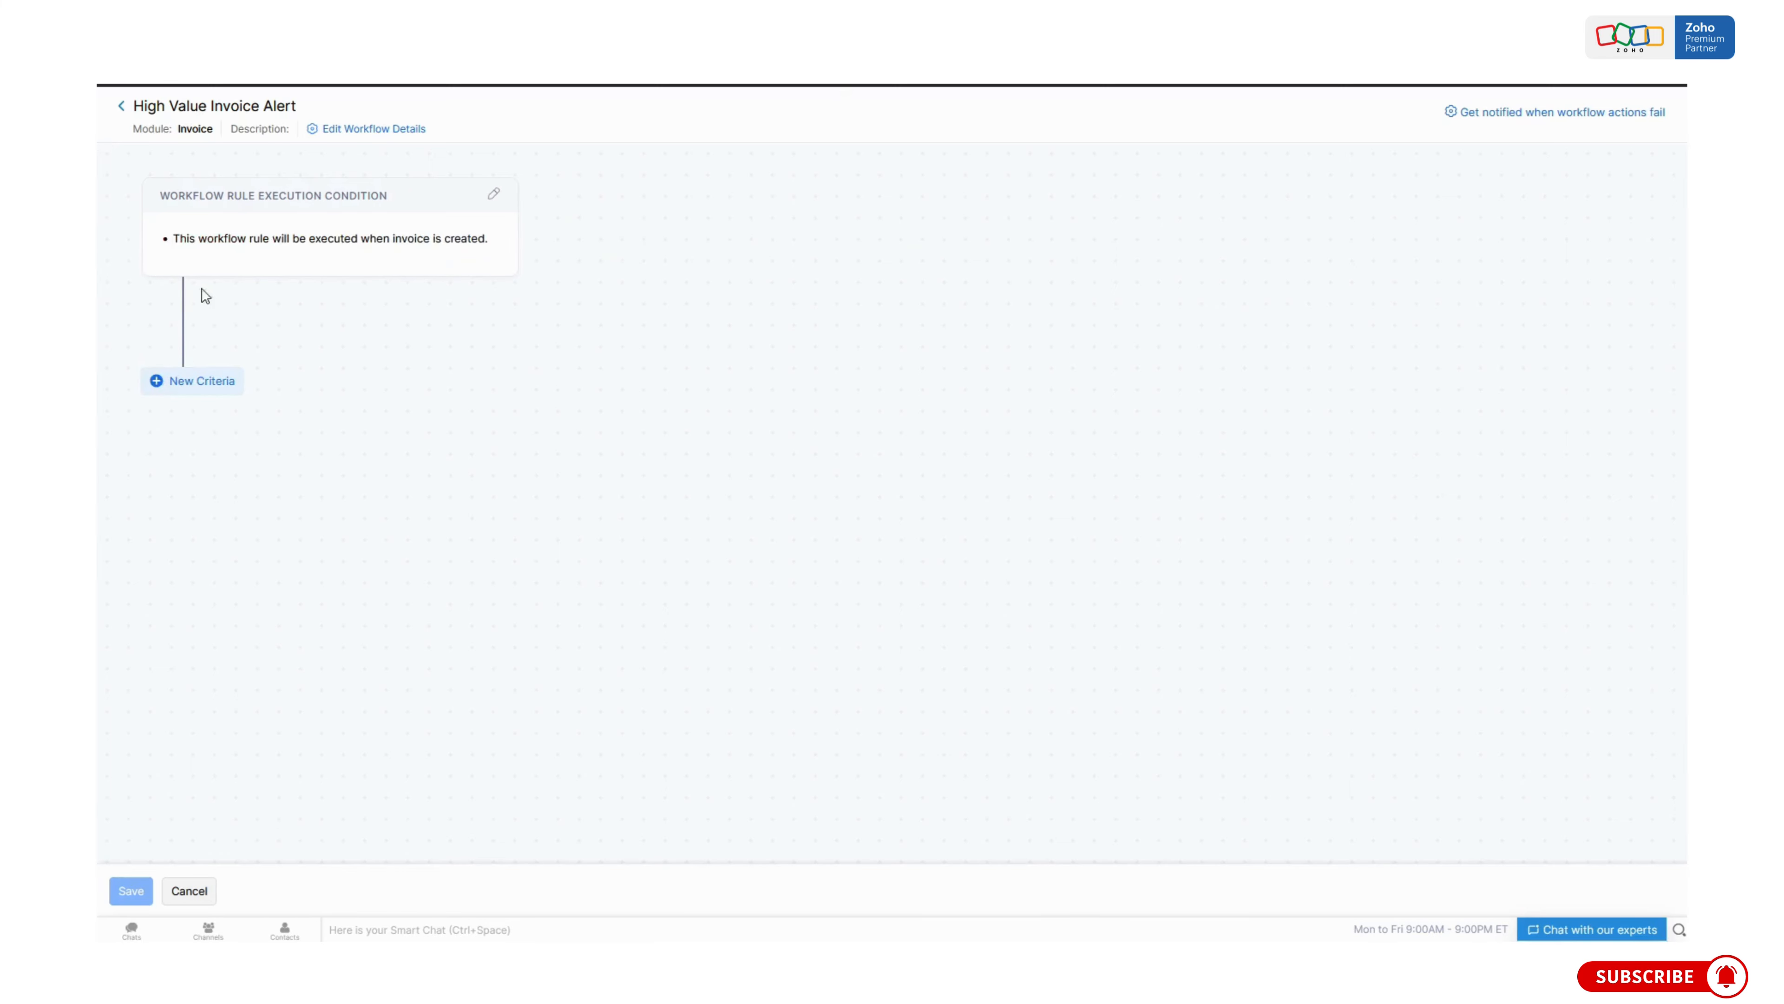
Add Criterion 1 to the High Value Invoice Alert rule, requiring an invoice Total greater than 2500.
{"action": "left_click", "coordinate": [227, 395]}
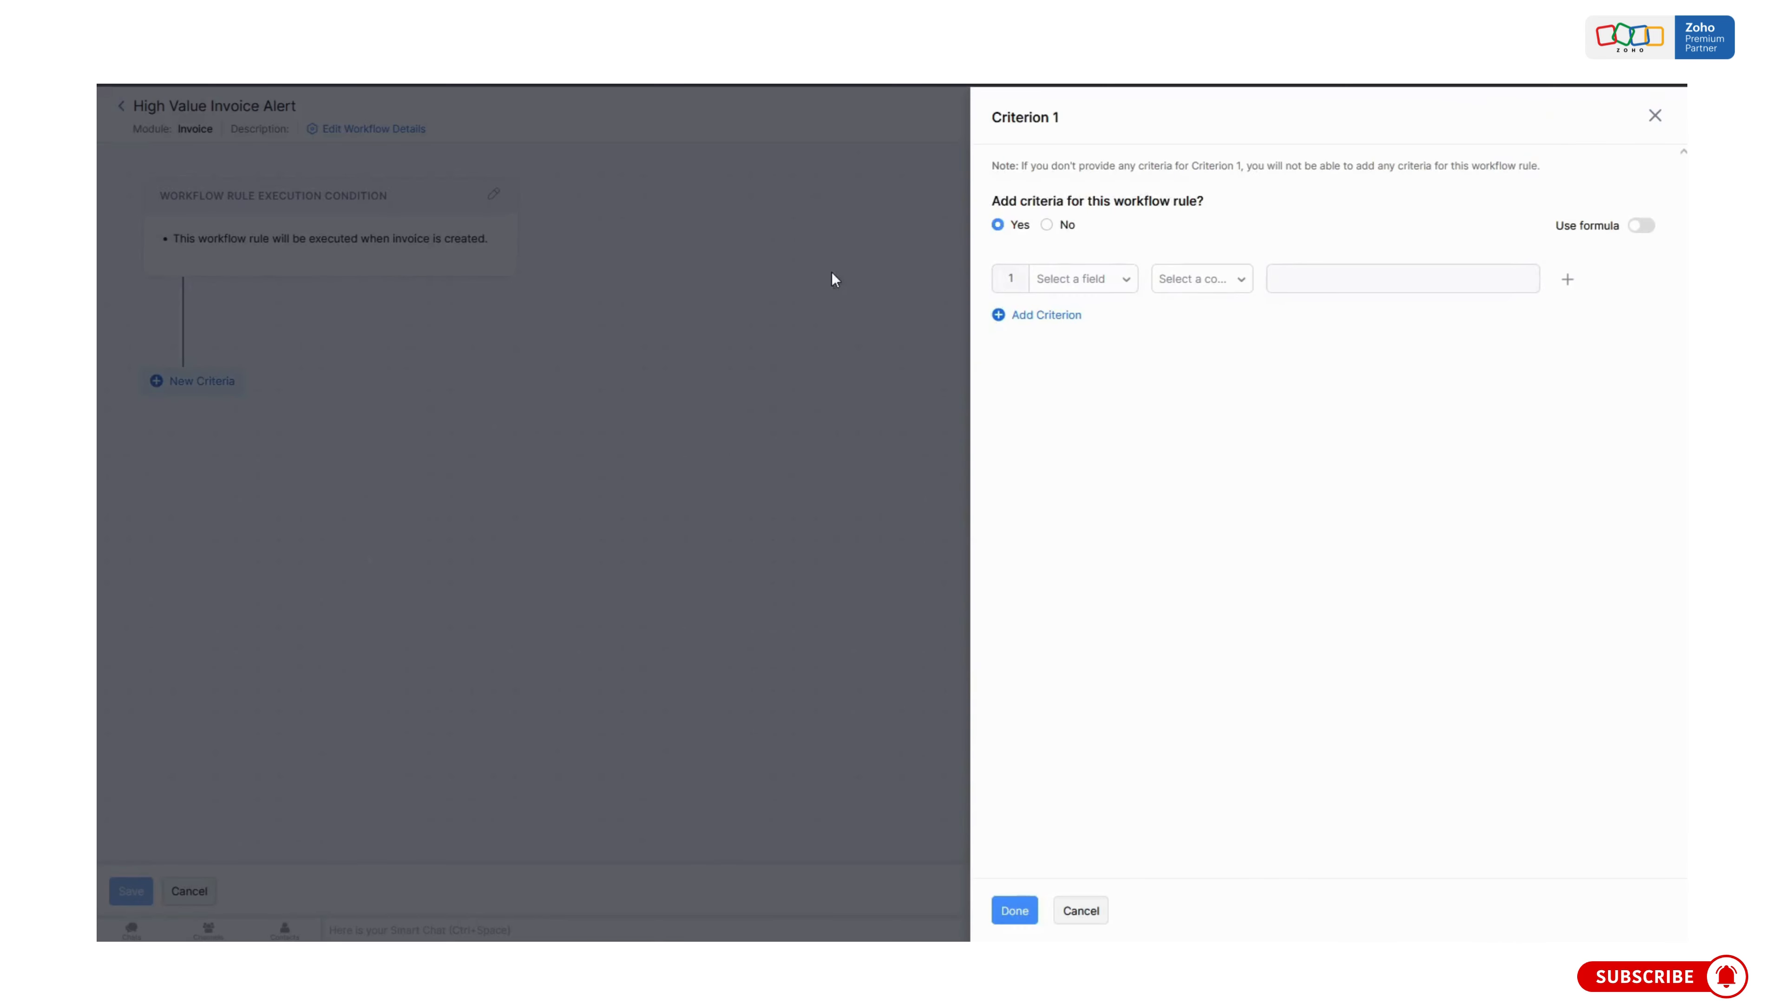
{"action": "left_click", "coordinate": [1087, 281]}
{"action": "type", "text": "total"}
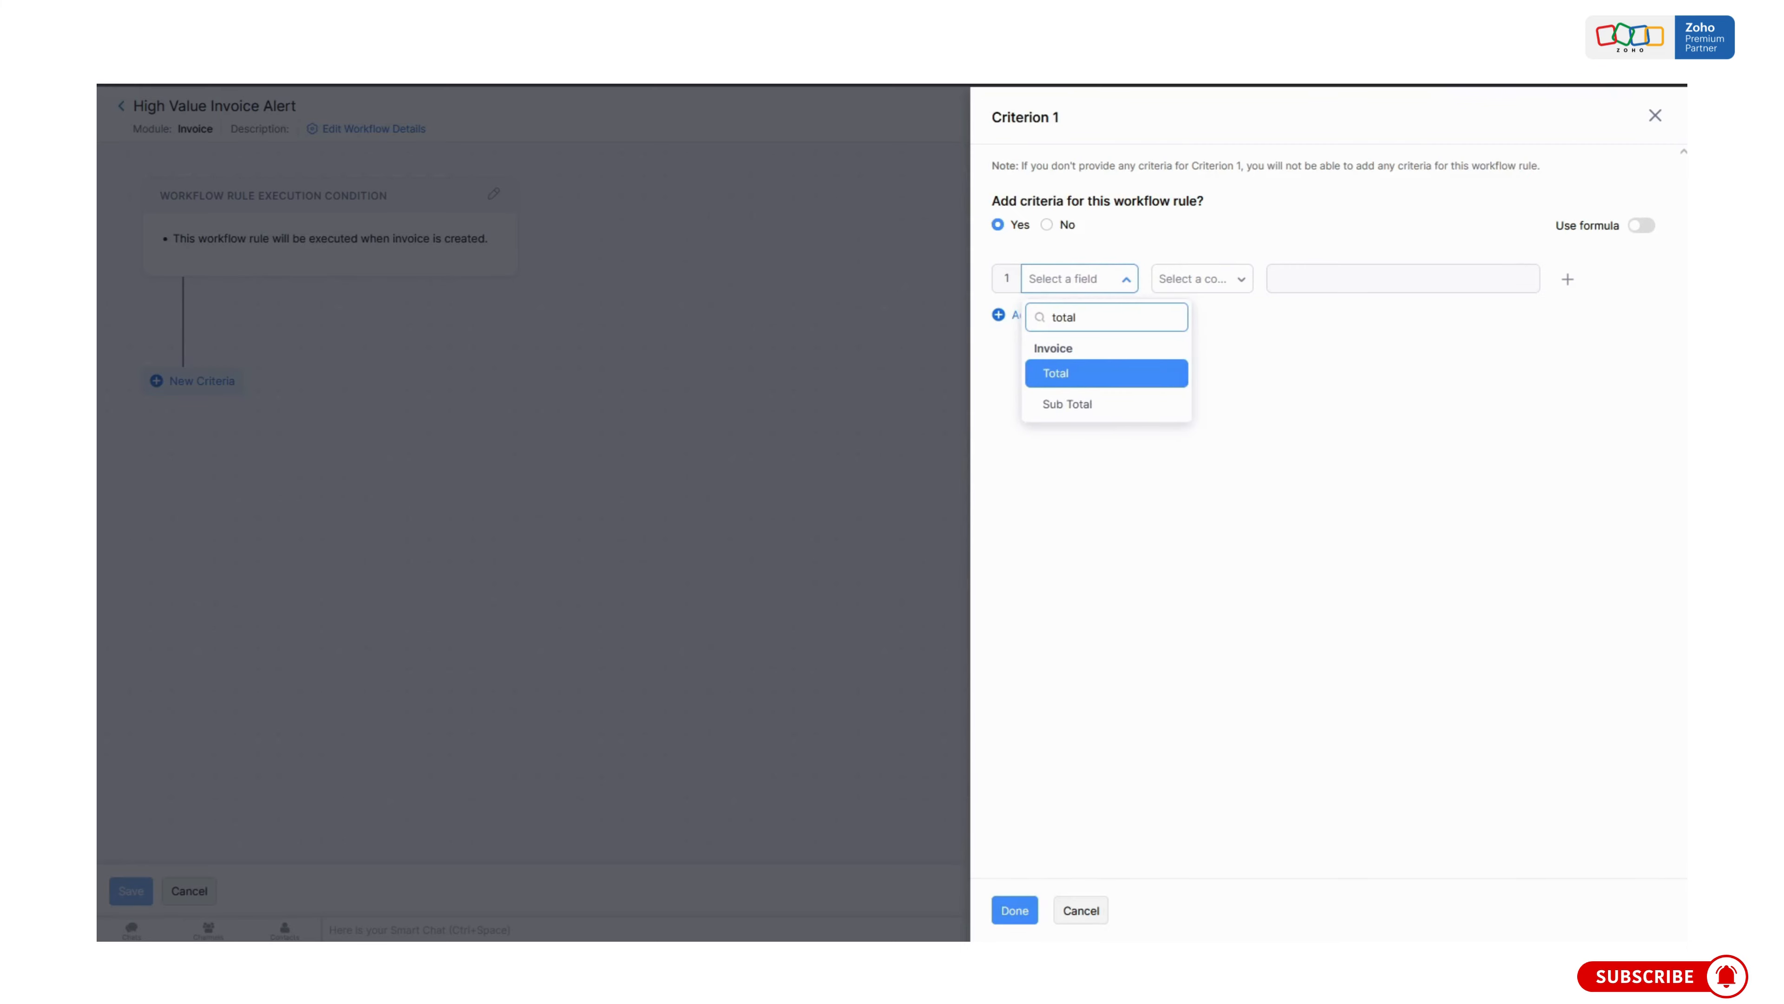
{"action": "left_click", "coordinate": [1138, 375]}
{"action": "left_click", "coordinate": [1230, 279]}
{"action": "left_click", "coordinate": [1200, 485]}
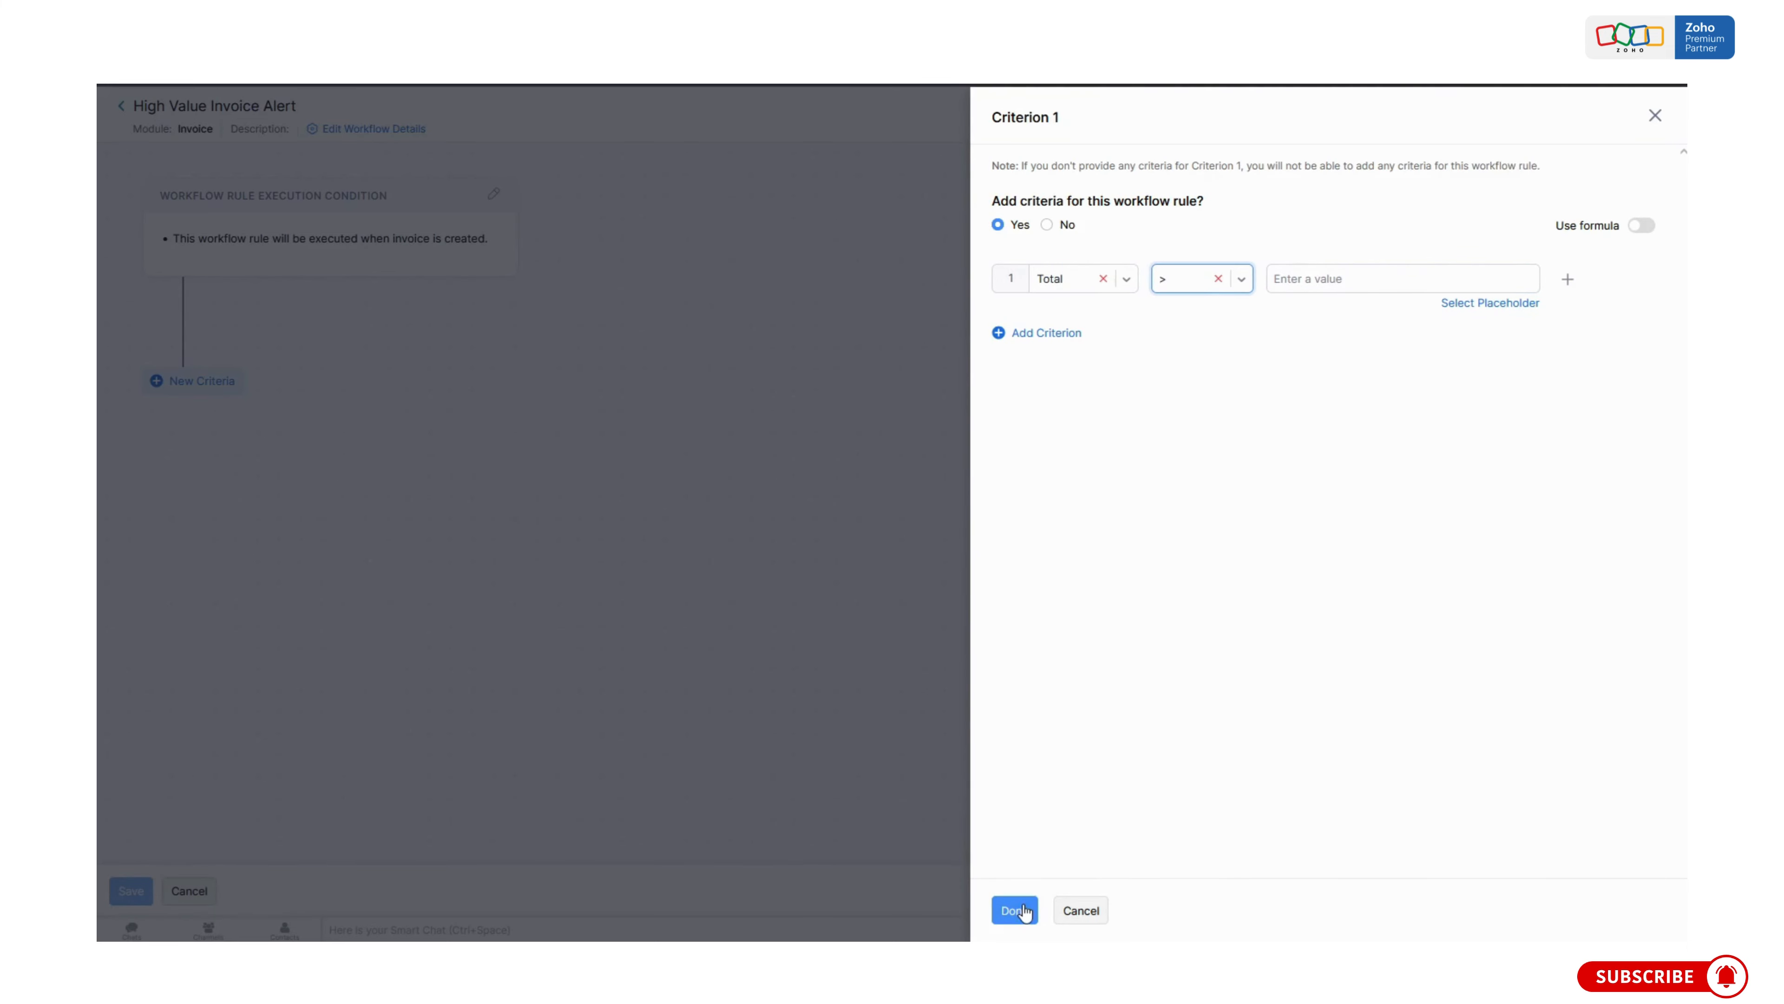
{"action": "left_click", "coordinate": [1320, 287]}
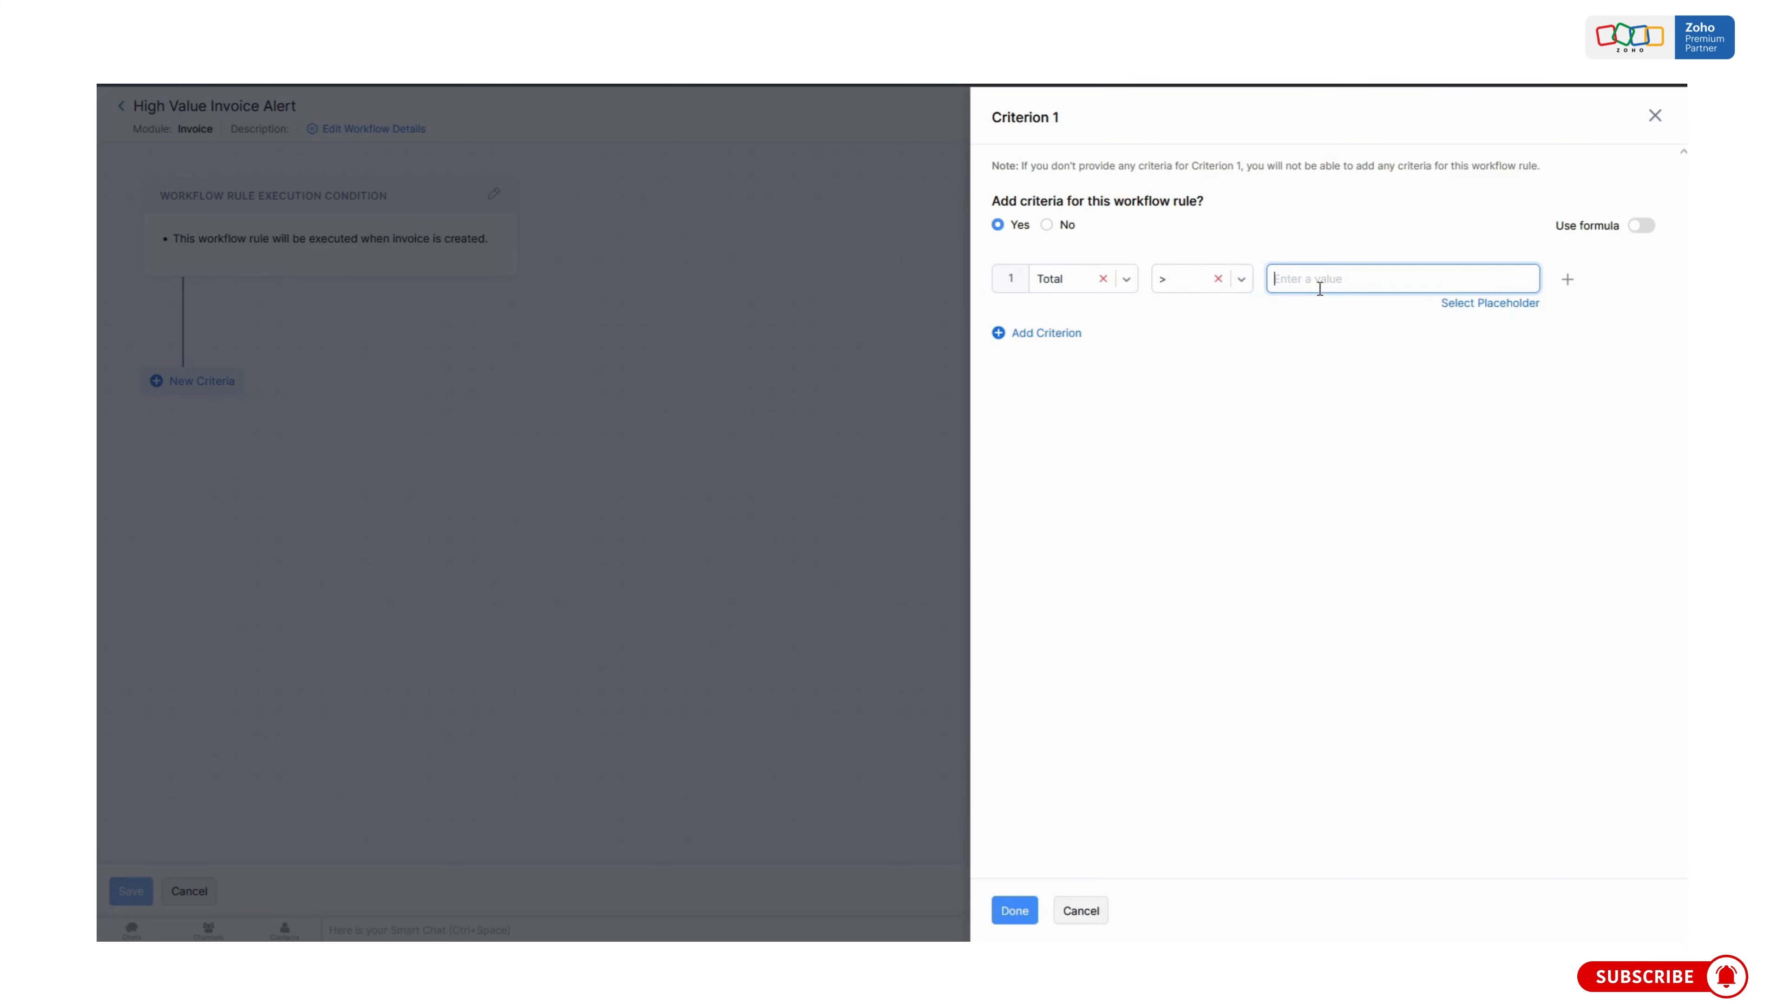
{"action": "type", "text": "2500"}
{"action": "left_click", "coordinate": [1000, 910]}
Associate the Overdue Invoice Alert email alert as an immediate action for the Total criterion and save the High Value Invoice Alert rule.
{"action": "left_click", "coordinate": [717, 347]}
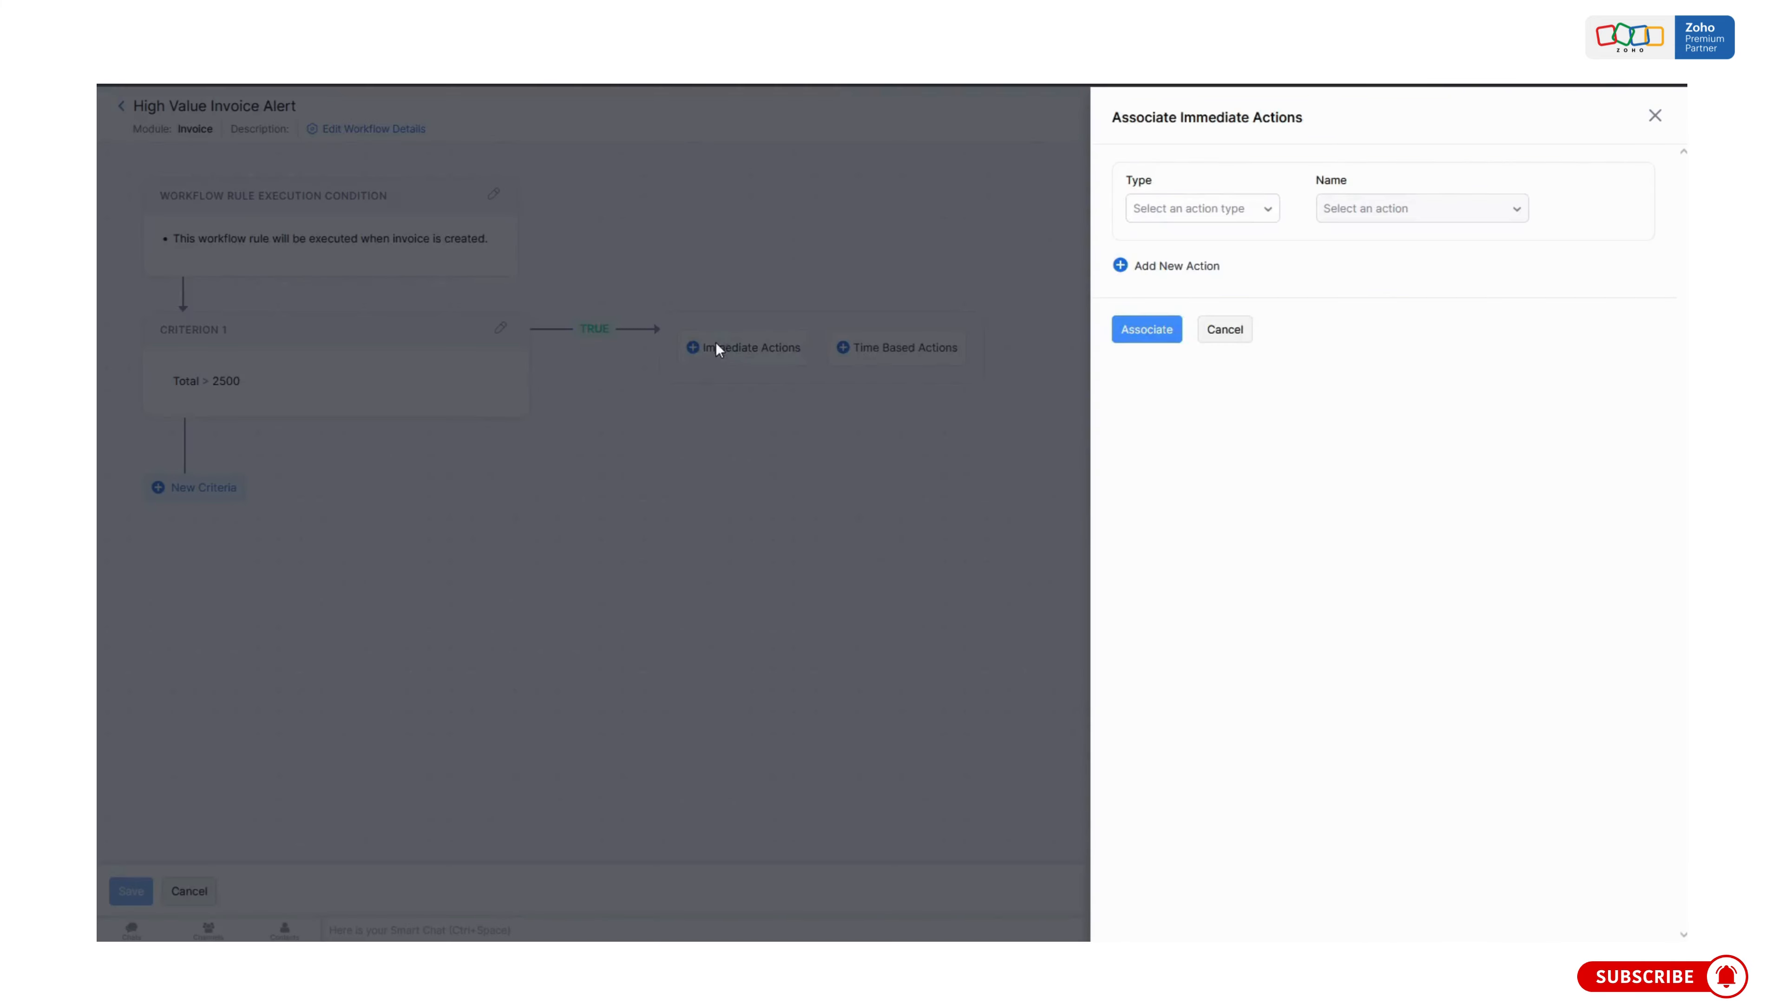
{"action": "left_click", "coordinate": [1172, 204]}
{"action": "left_click", "coordinate": [1163, 283]}
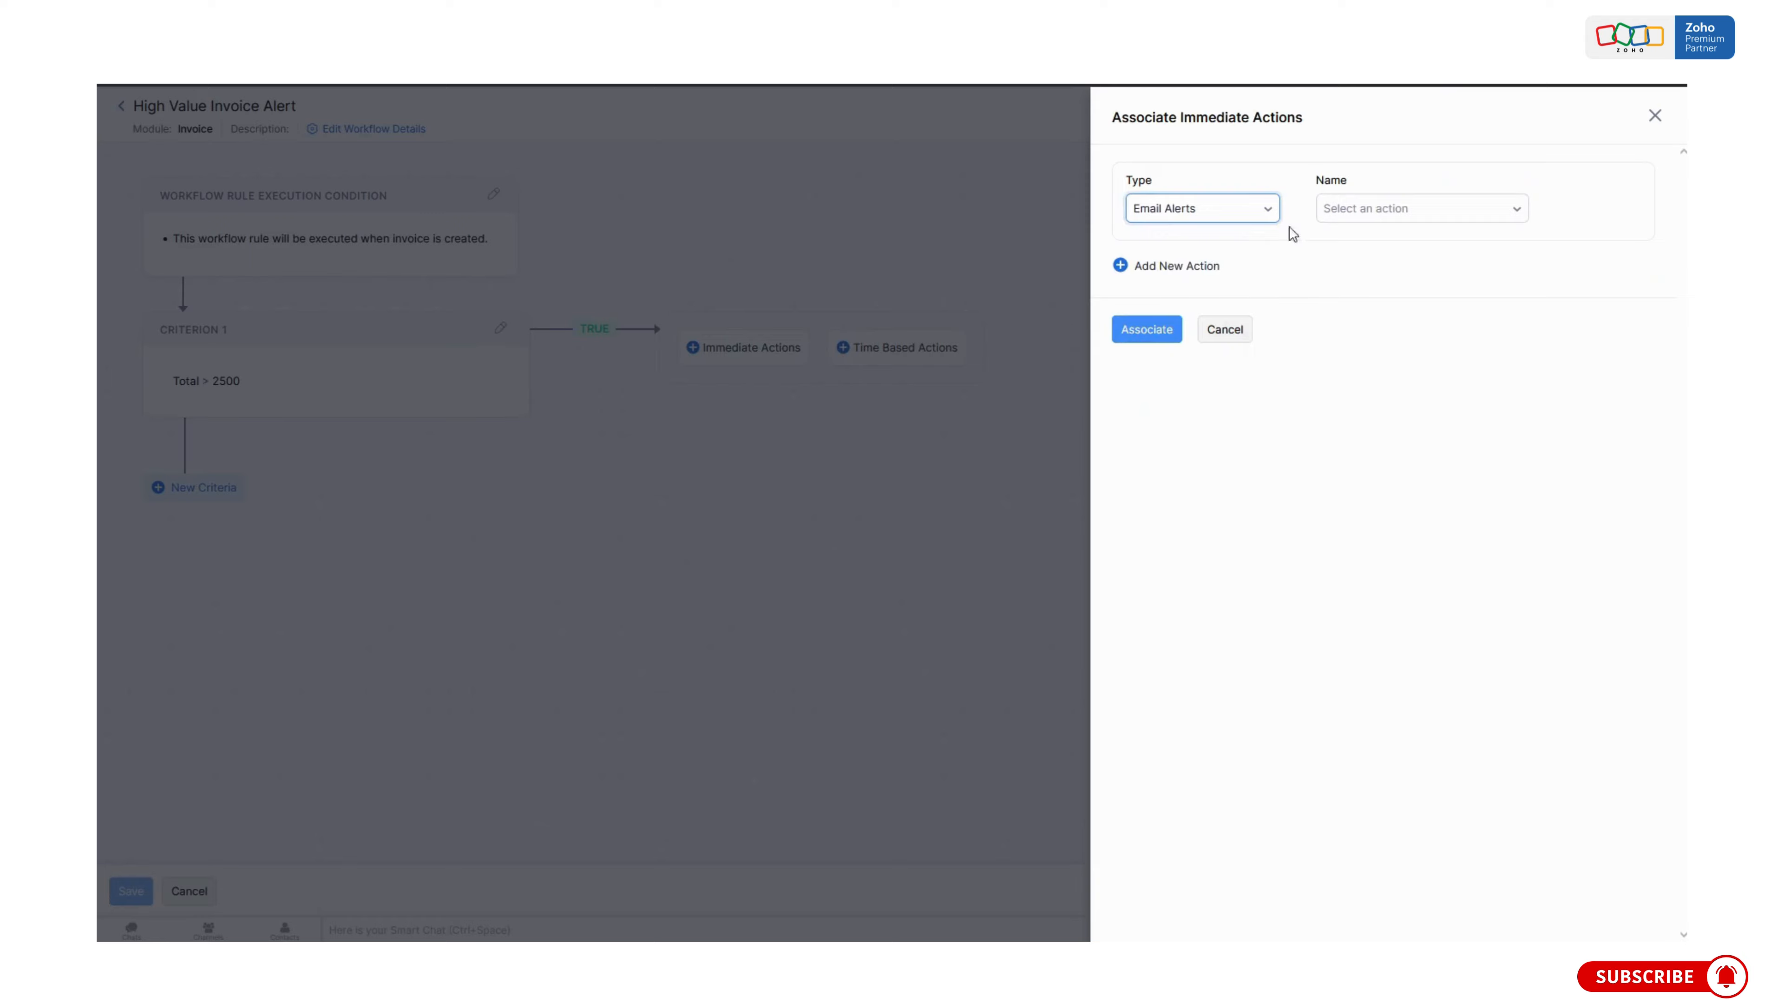
{"action": "left_click", "coordinate": [1387, 206]}
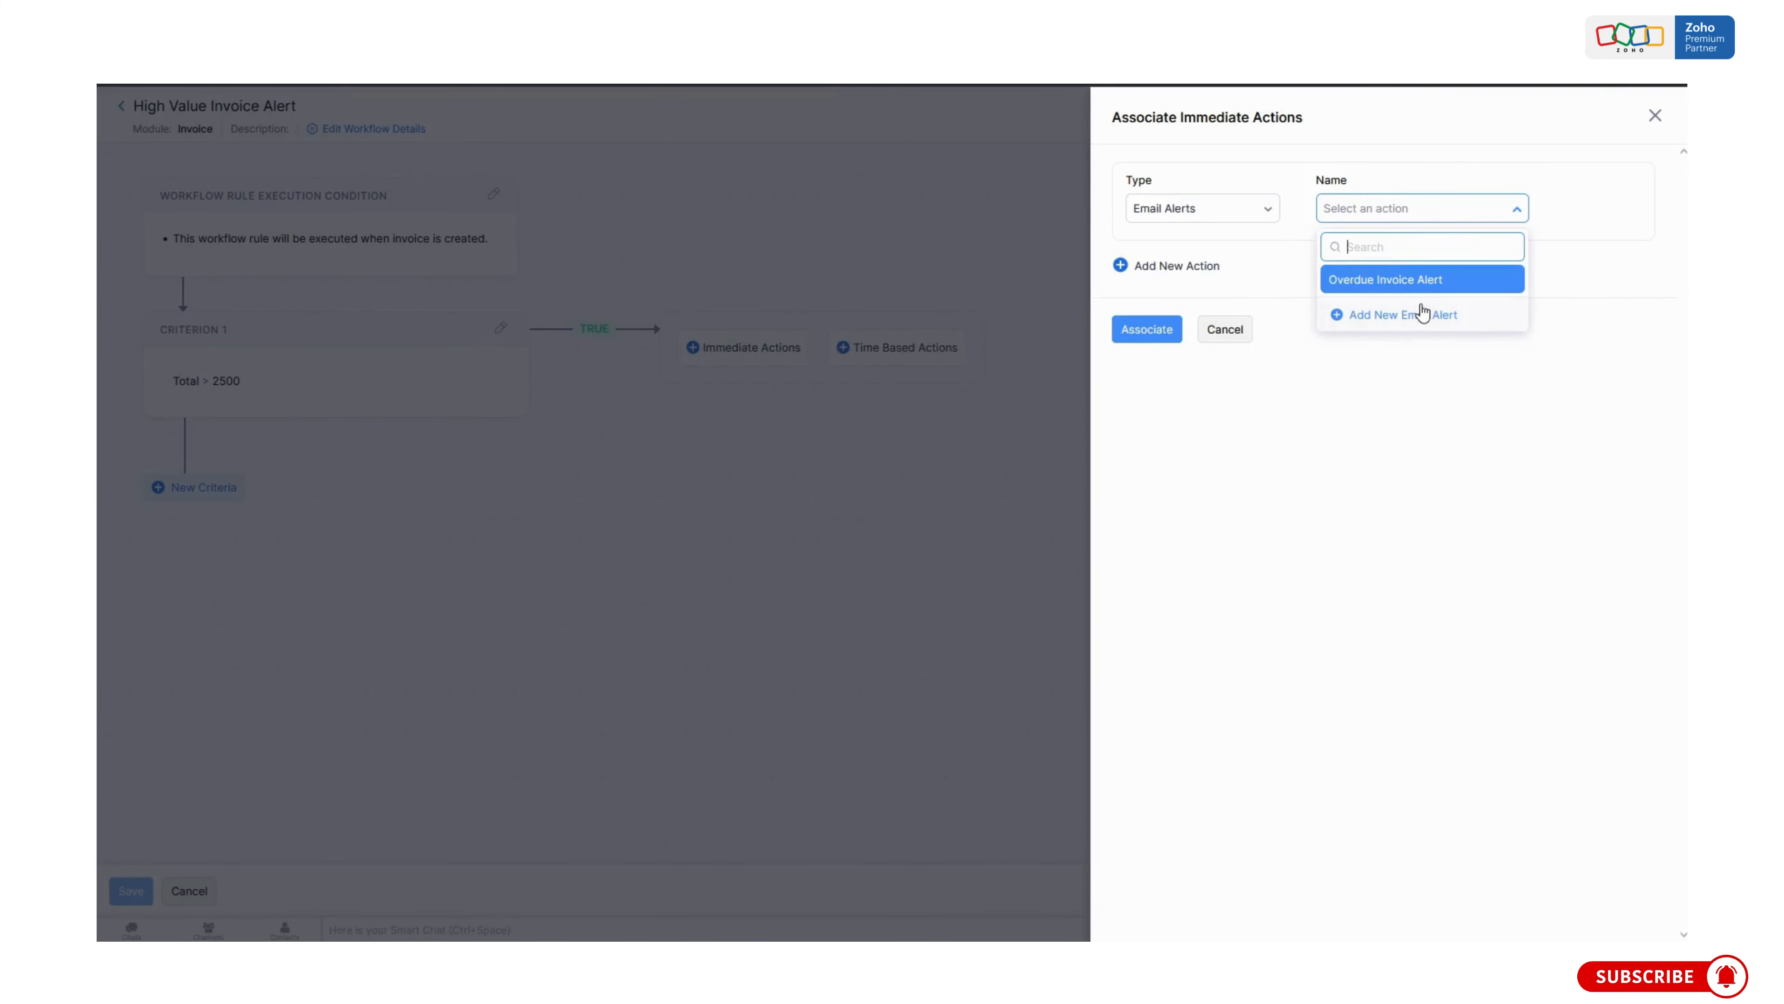
{"action": "left_click", "coordinate": [1380, 280]}
{"action": "left_click", "coordinate": [1387, 208]}
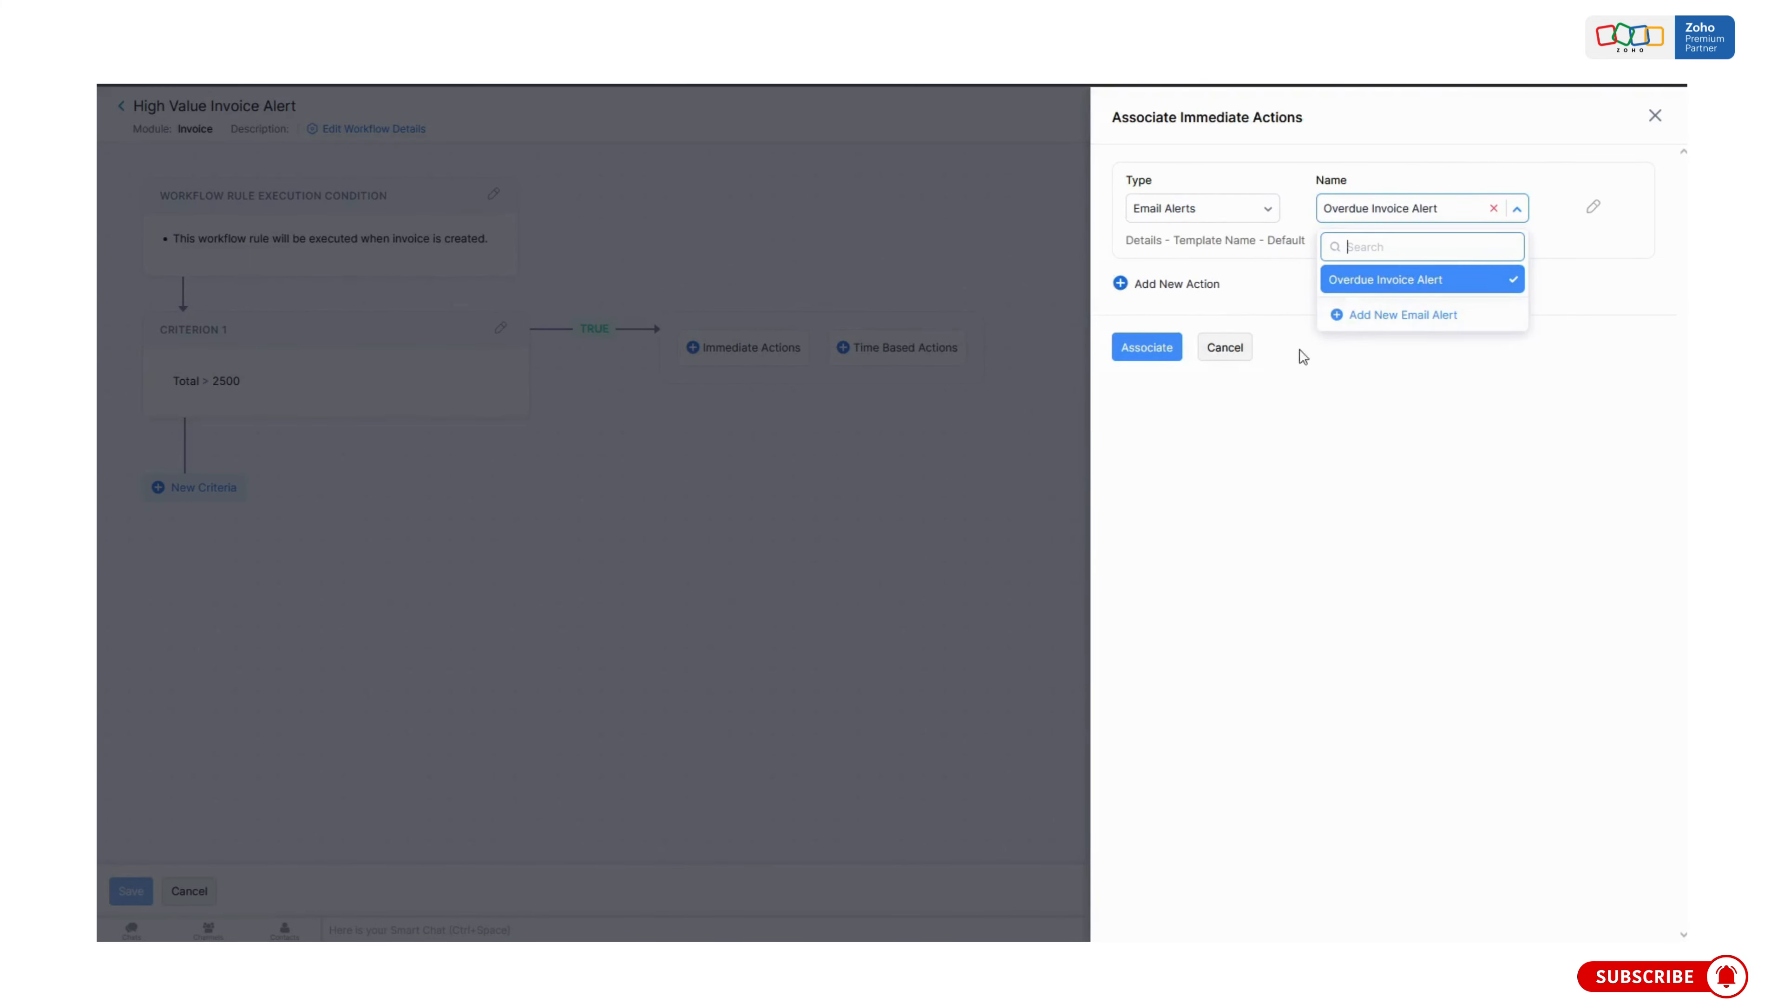
{"action": "left_click", "coordinate": [1146, 347]}
{"action": "left_click", "coordinate": [140, 891]}
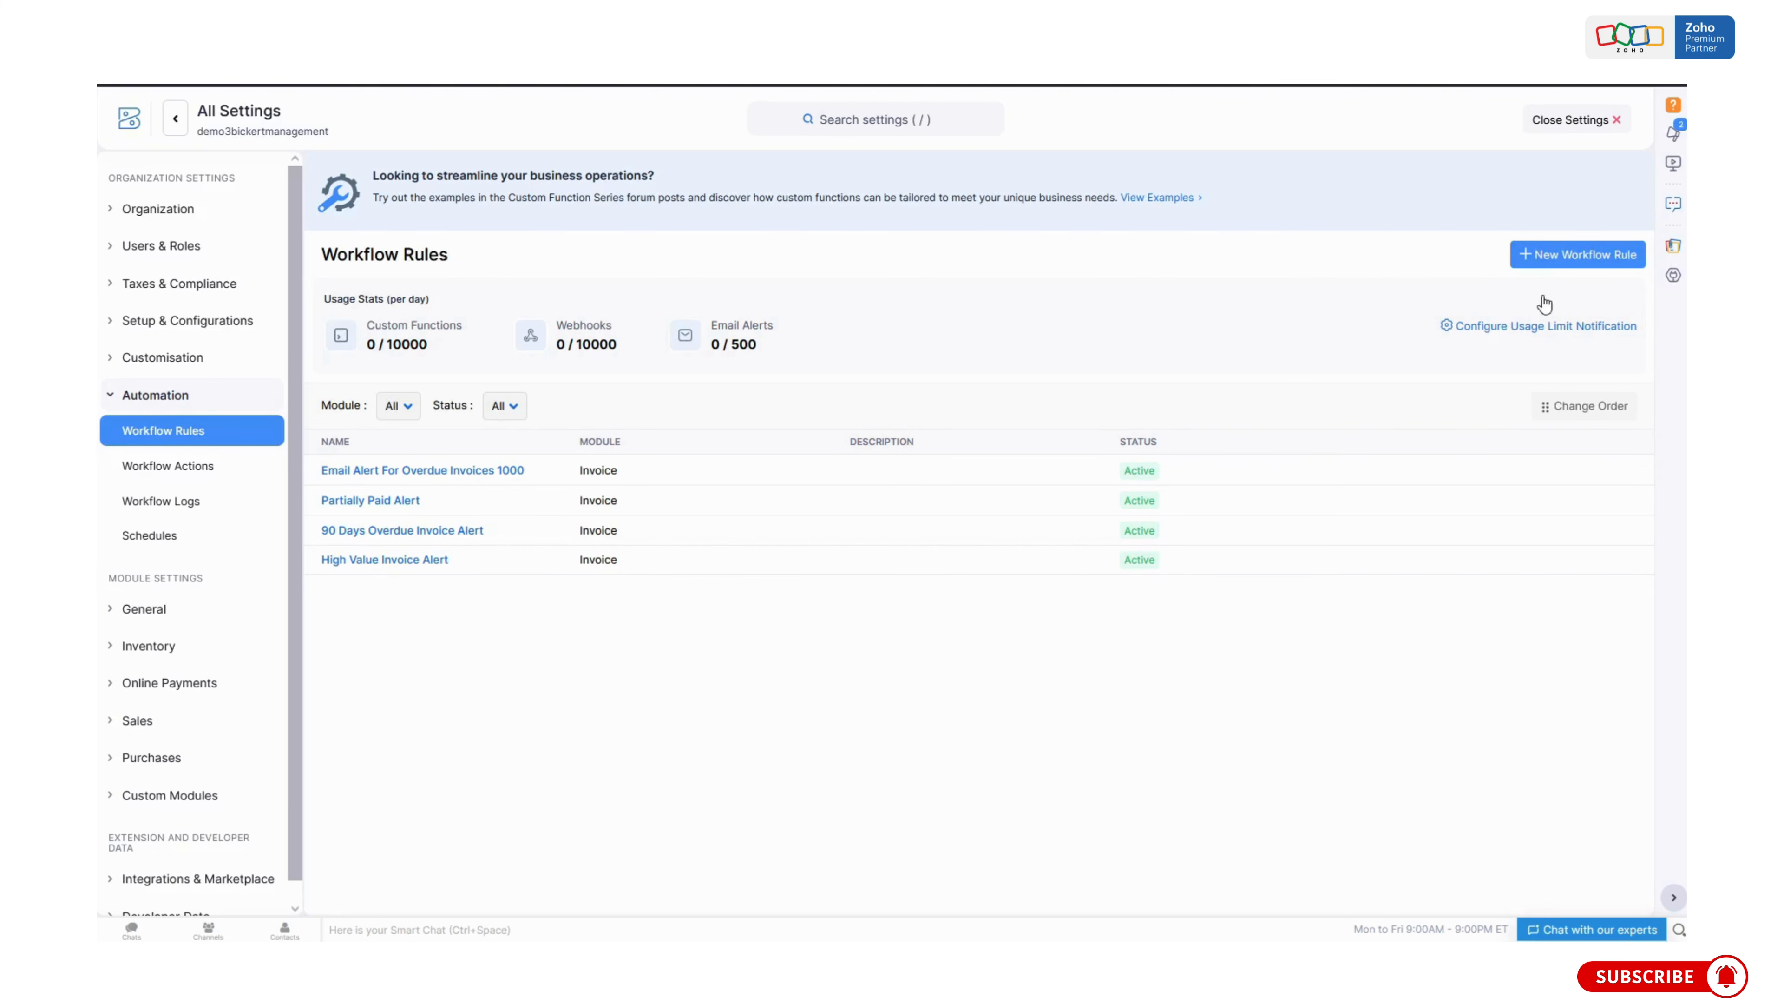
Create a workflow rule named Customer Thank You Alert for the Invoice module.
{"action": "left_click", "coordinate": [1514, 258]}
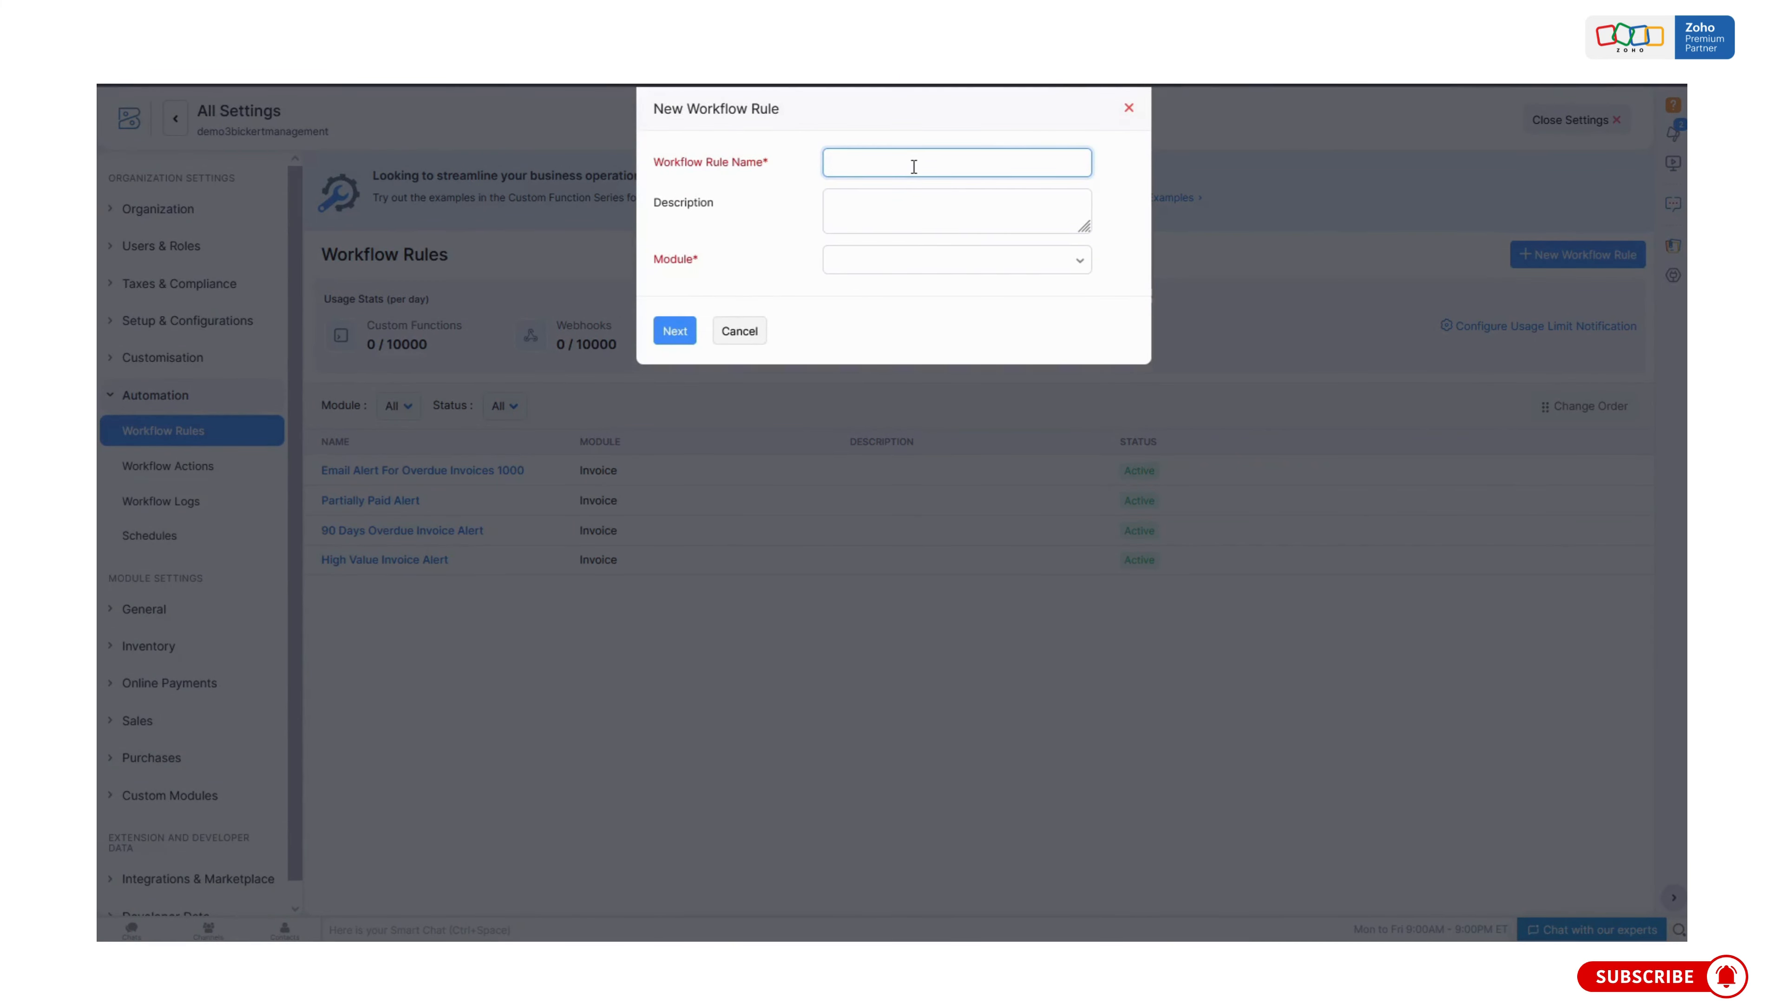
{"action": "type", "text": "Customer Thank You Alert"}
{"action": "left_click", "coordinate": [913, 262]}
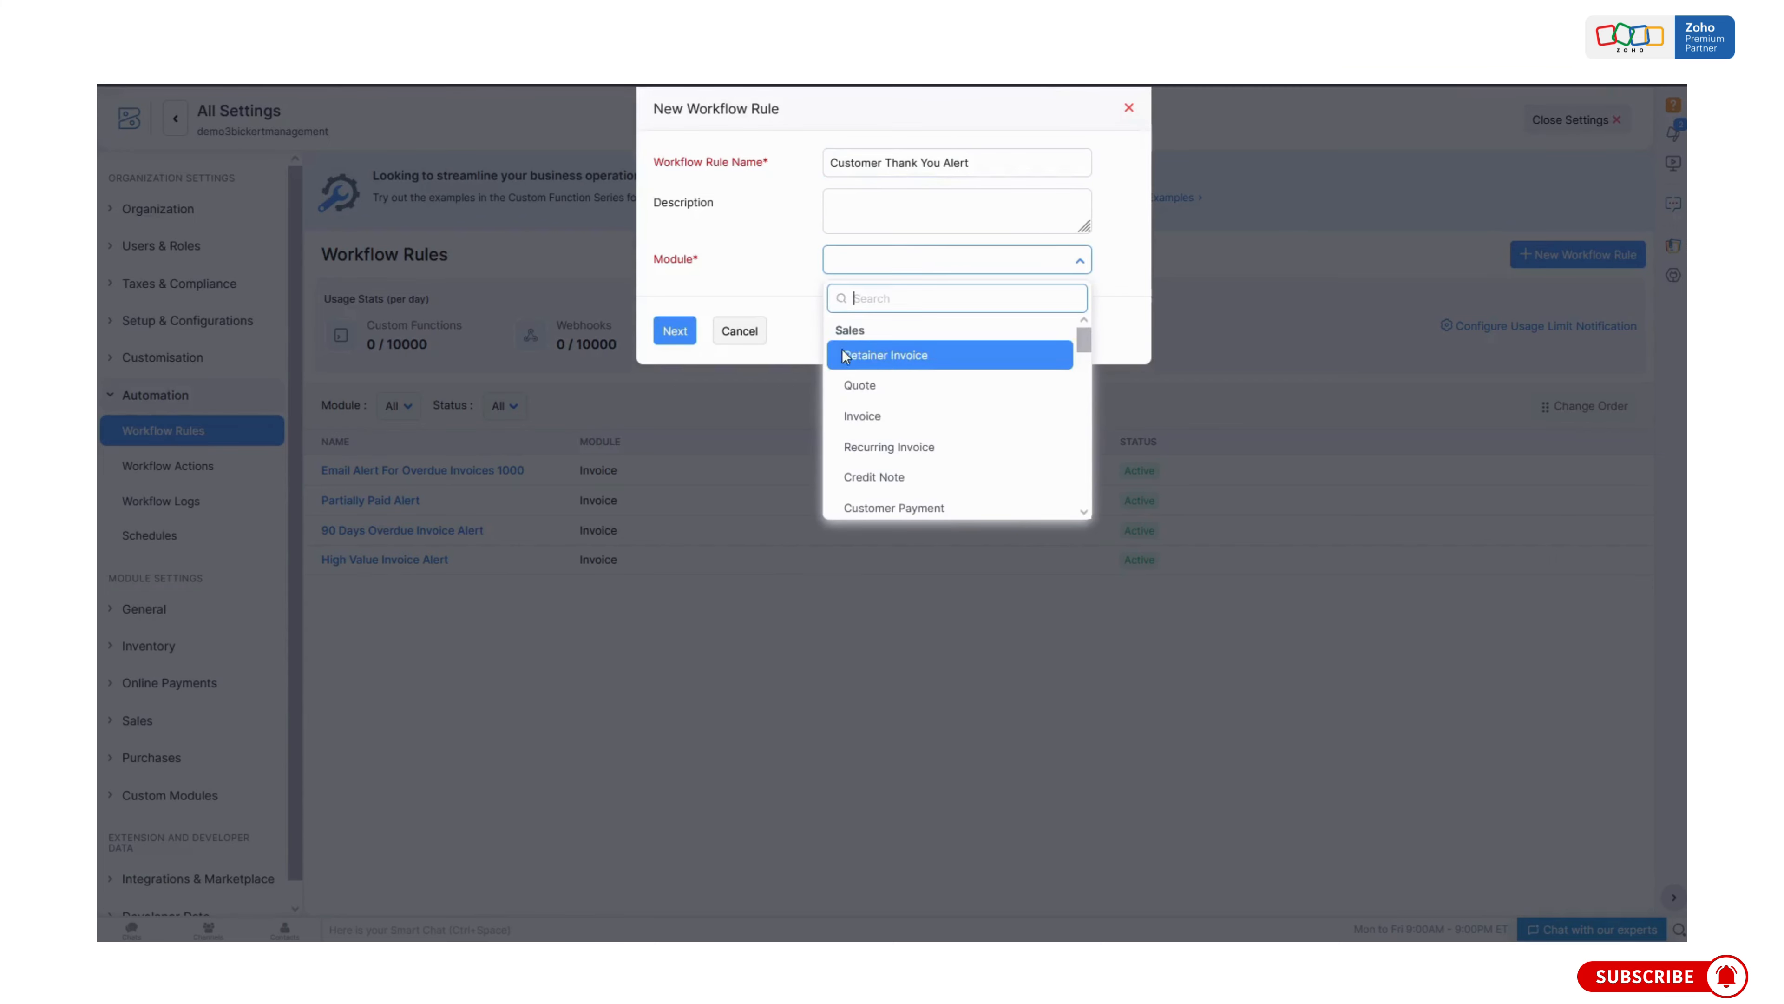
{"action": "left_click", "coordinate": [851, 411]}
{"action": "left_click", "coordinate": [674, 332]}
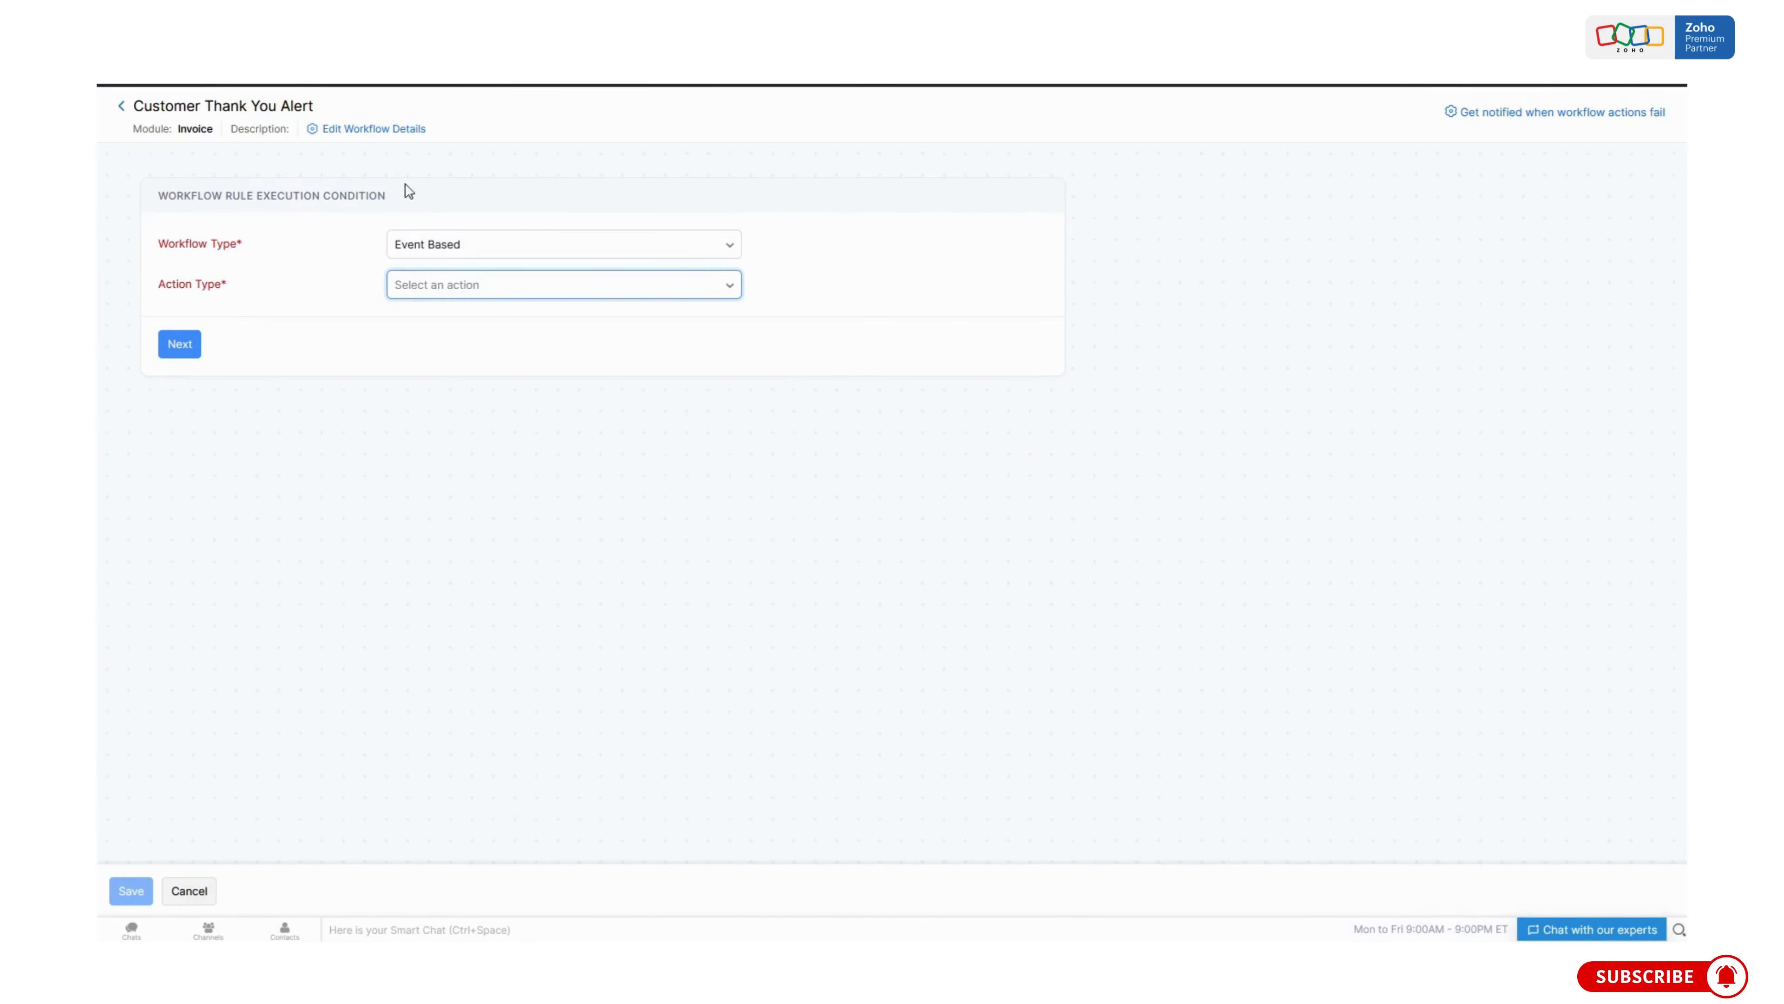
Have the Event Based Customer Thank You Alert rule execute each time an invoice is Edited and its Status field is updated.
{"action": "left_click", "coordinate": [417, 285]}
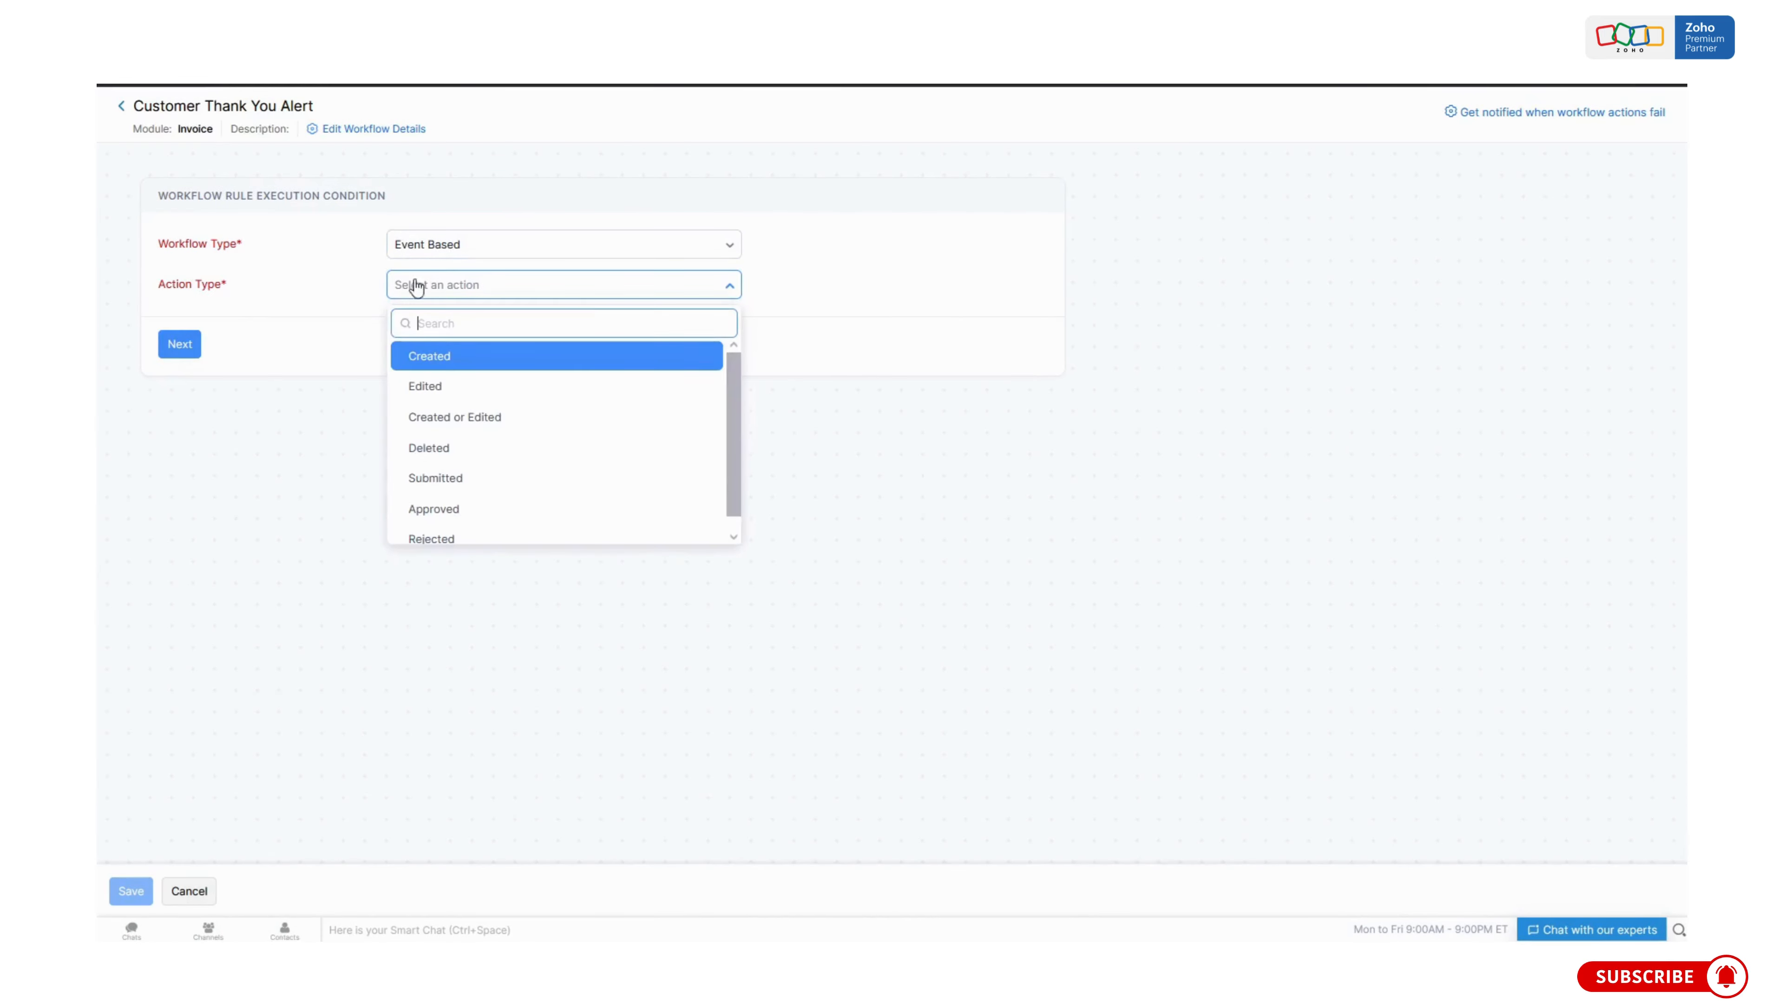
{"action": "left_click", "coordinate": [506, 386]}
{"action": "left_click", "coordinate": [495, 336]}
{"action": "left_click", "coordinate": [476, 426]}
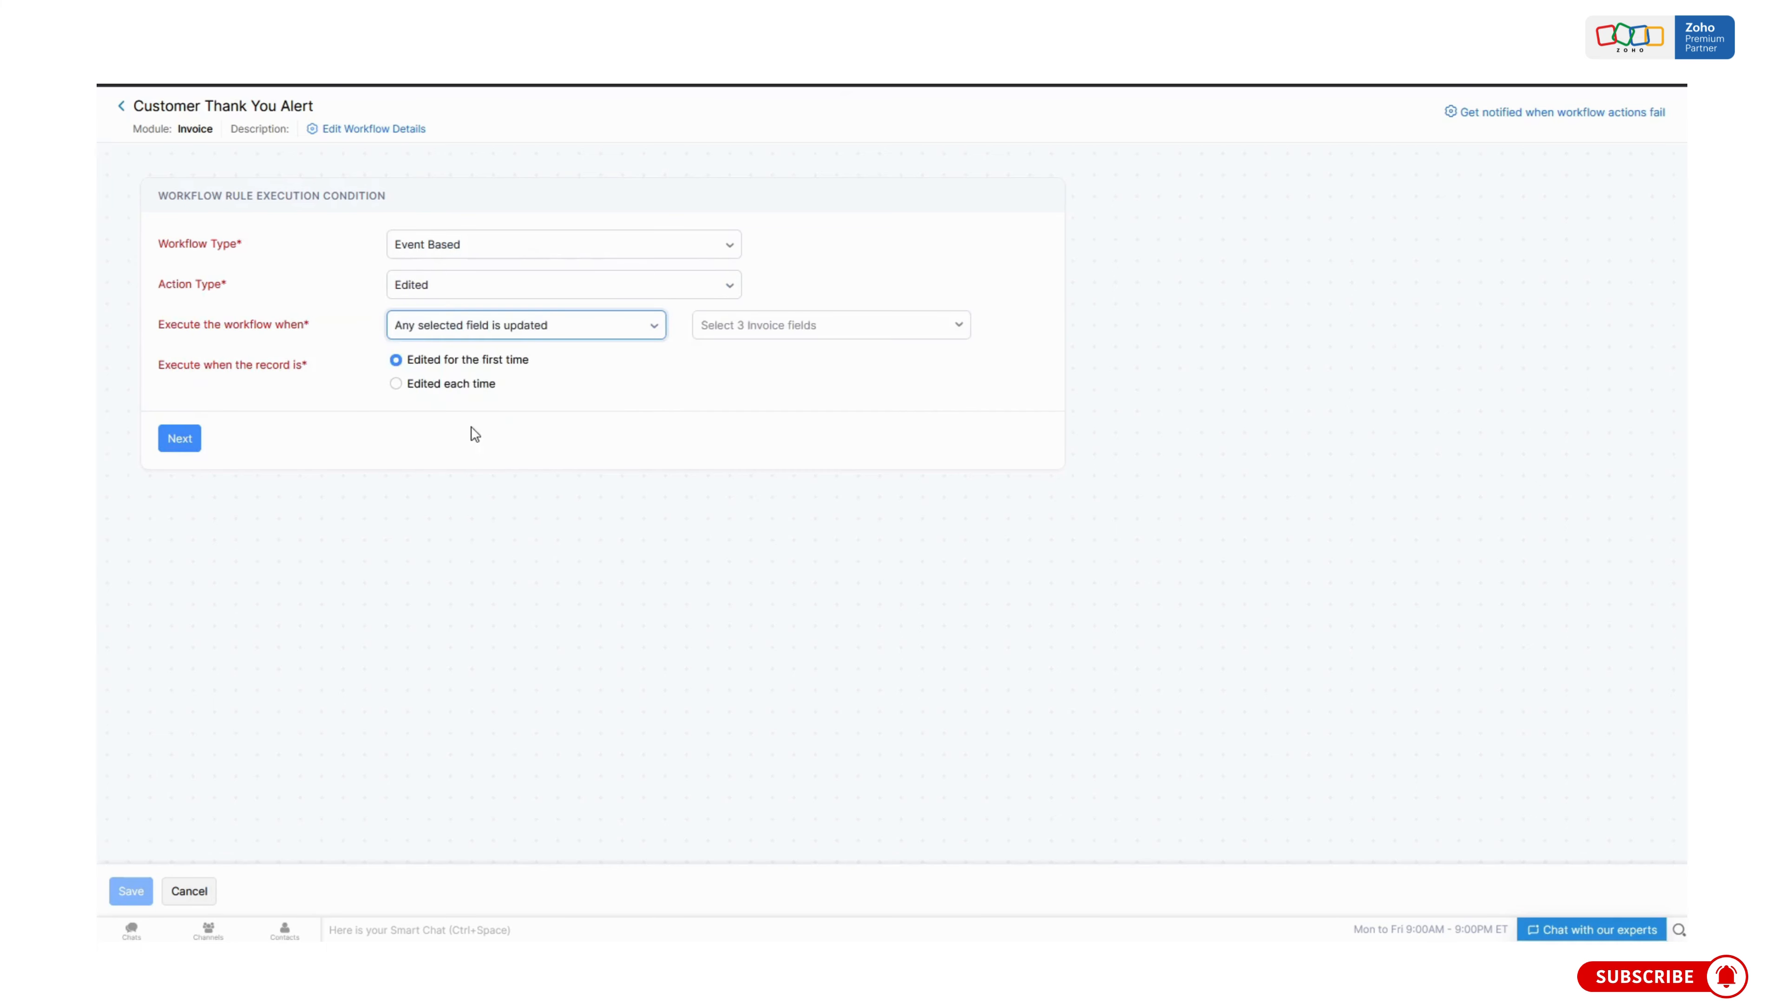
{"action": "left_click", "coordinate": [813, 345]}
{"action": "type", "text": "stat"}
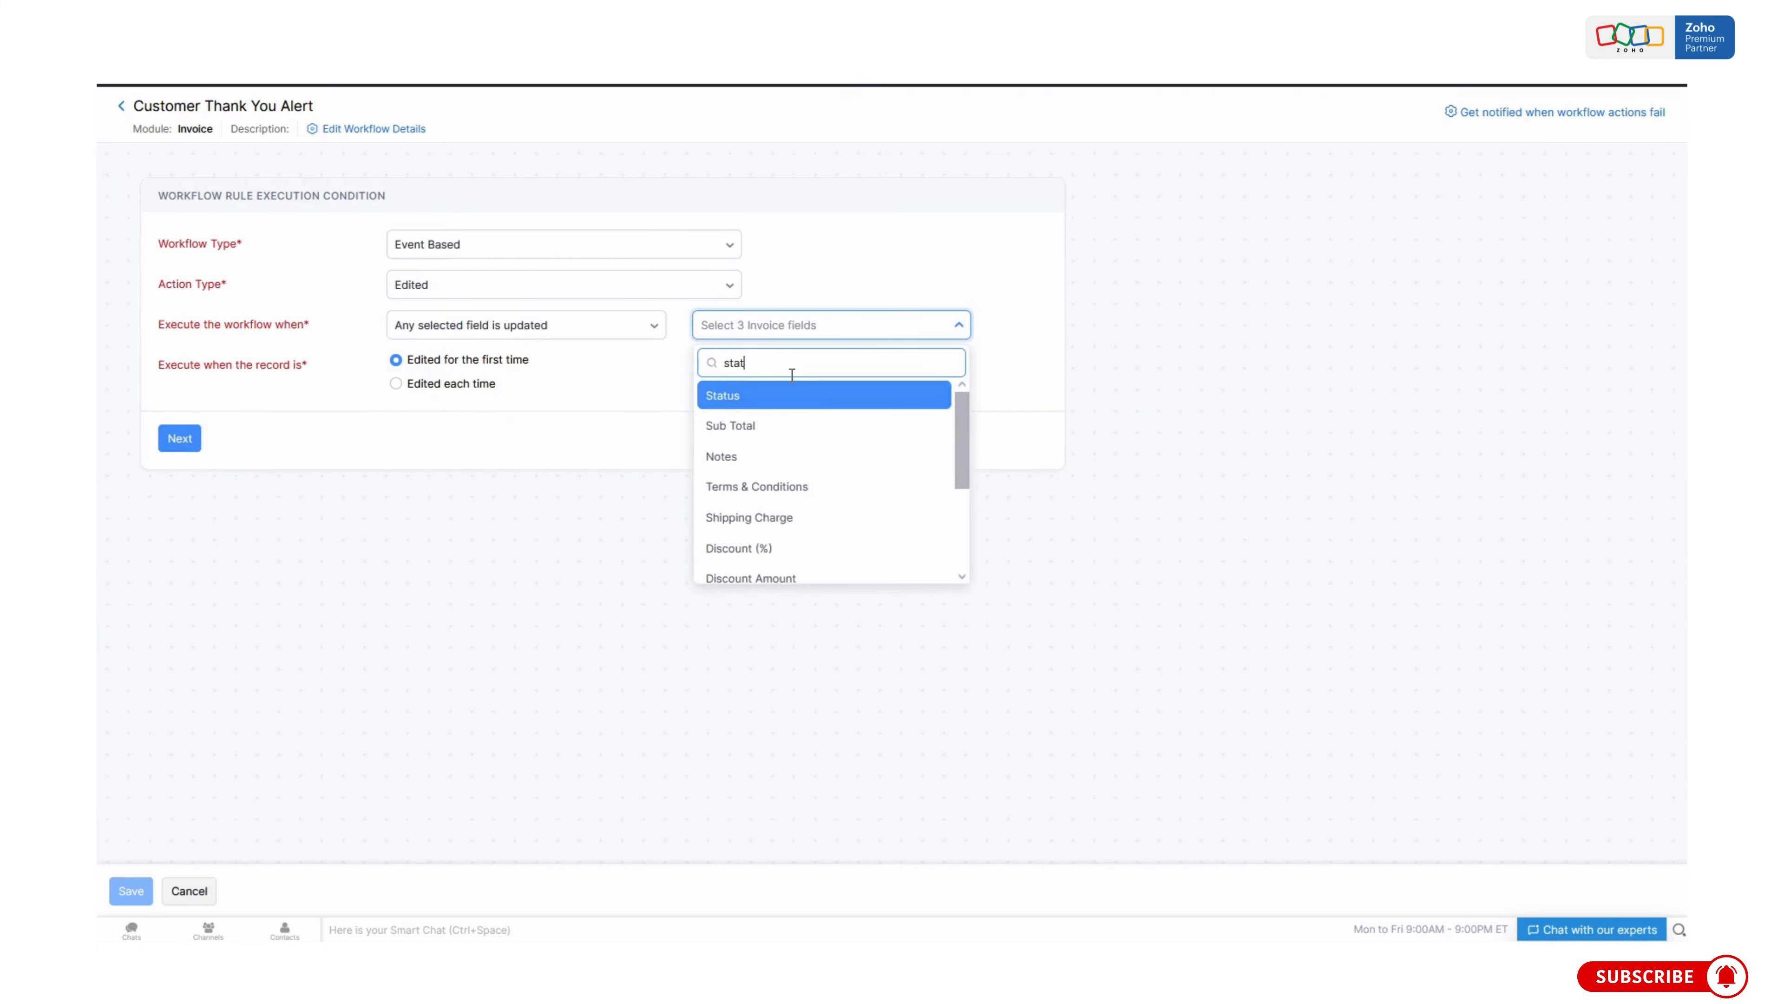
{"action": "left_click", "coordinate": [759, 399]}
{"action": "left_click", "coordinate": [473, 384]}
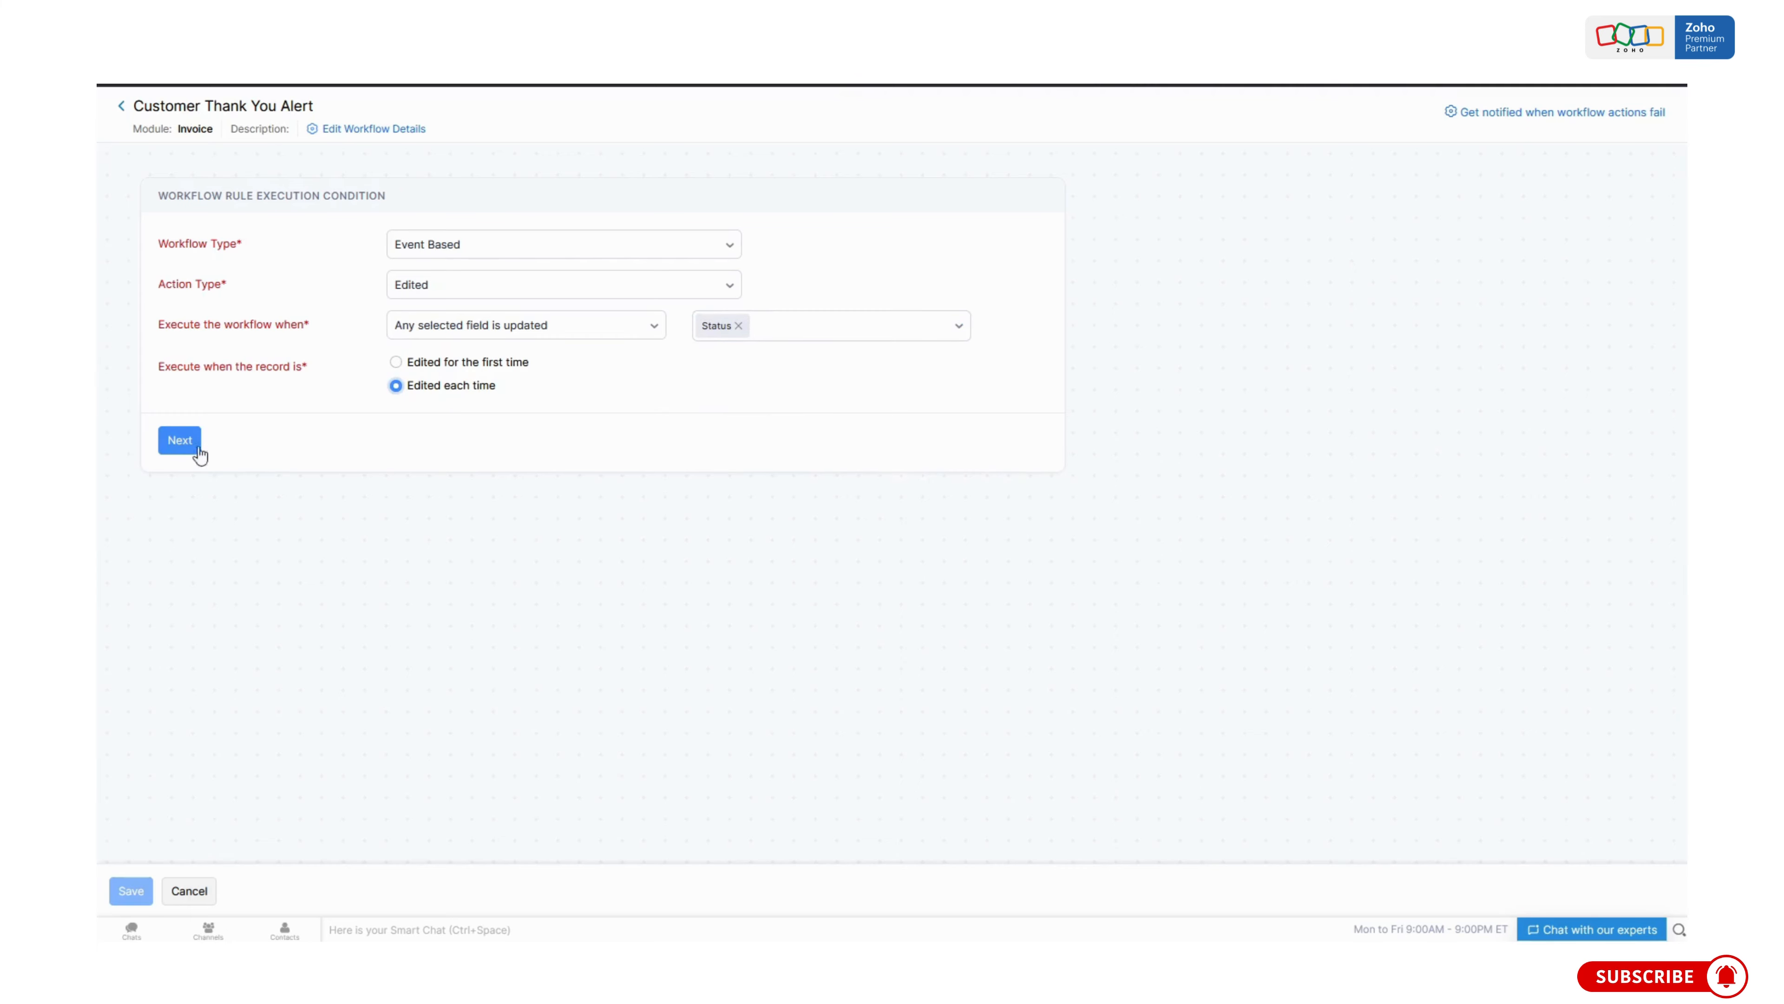
{"action": "left_click", "coordinate": [184, 442]}
Add Criterion 1 to the Customer Thank You Alert rule, requiring that the invoice Status is Paid.
{"action": "left_click", "coordinate": [216, 473]}
{"action": "left_click", "coordinate": [1030, 285]}
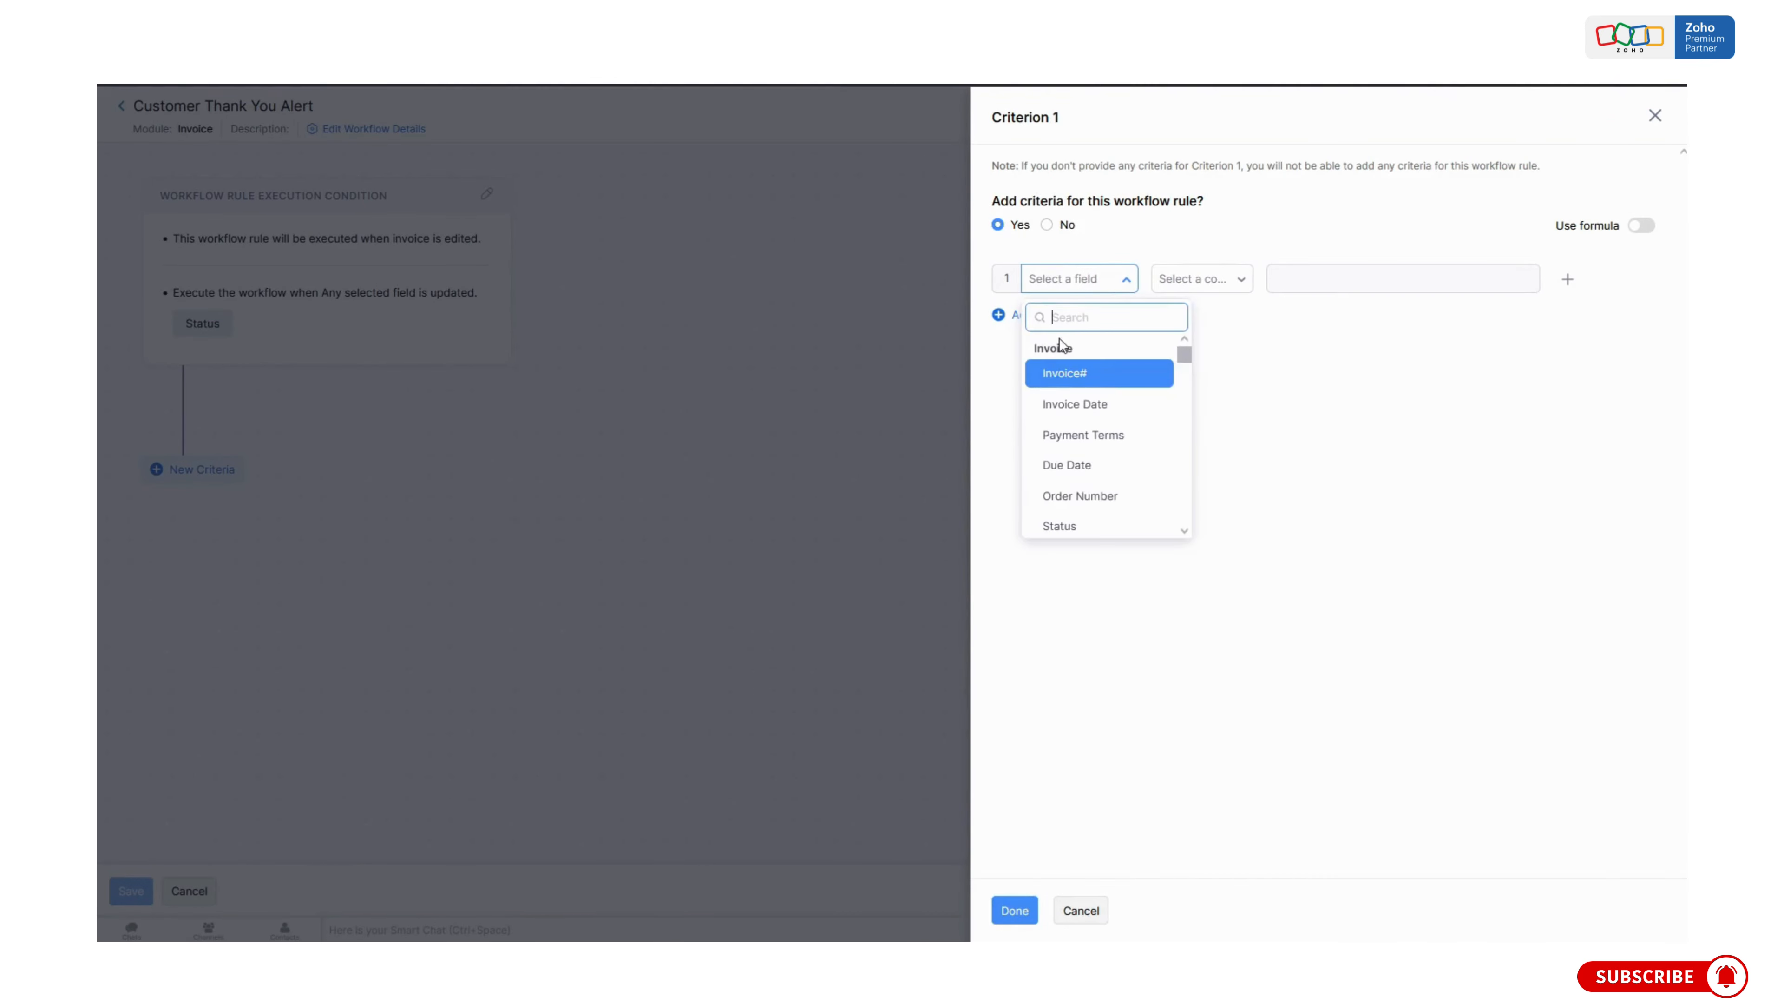
{"action": "type", "text": "stat"}
{"action": "left_click", "coordinate": [1082, 378]}
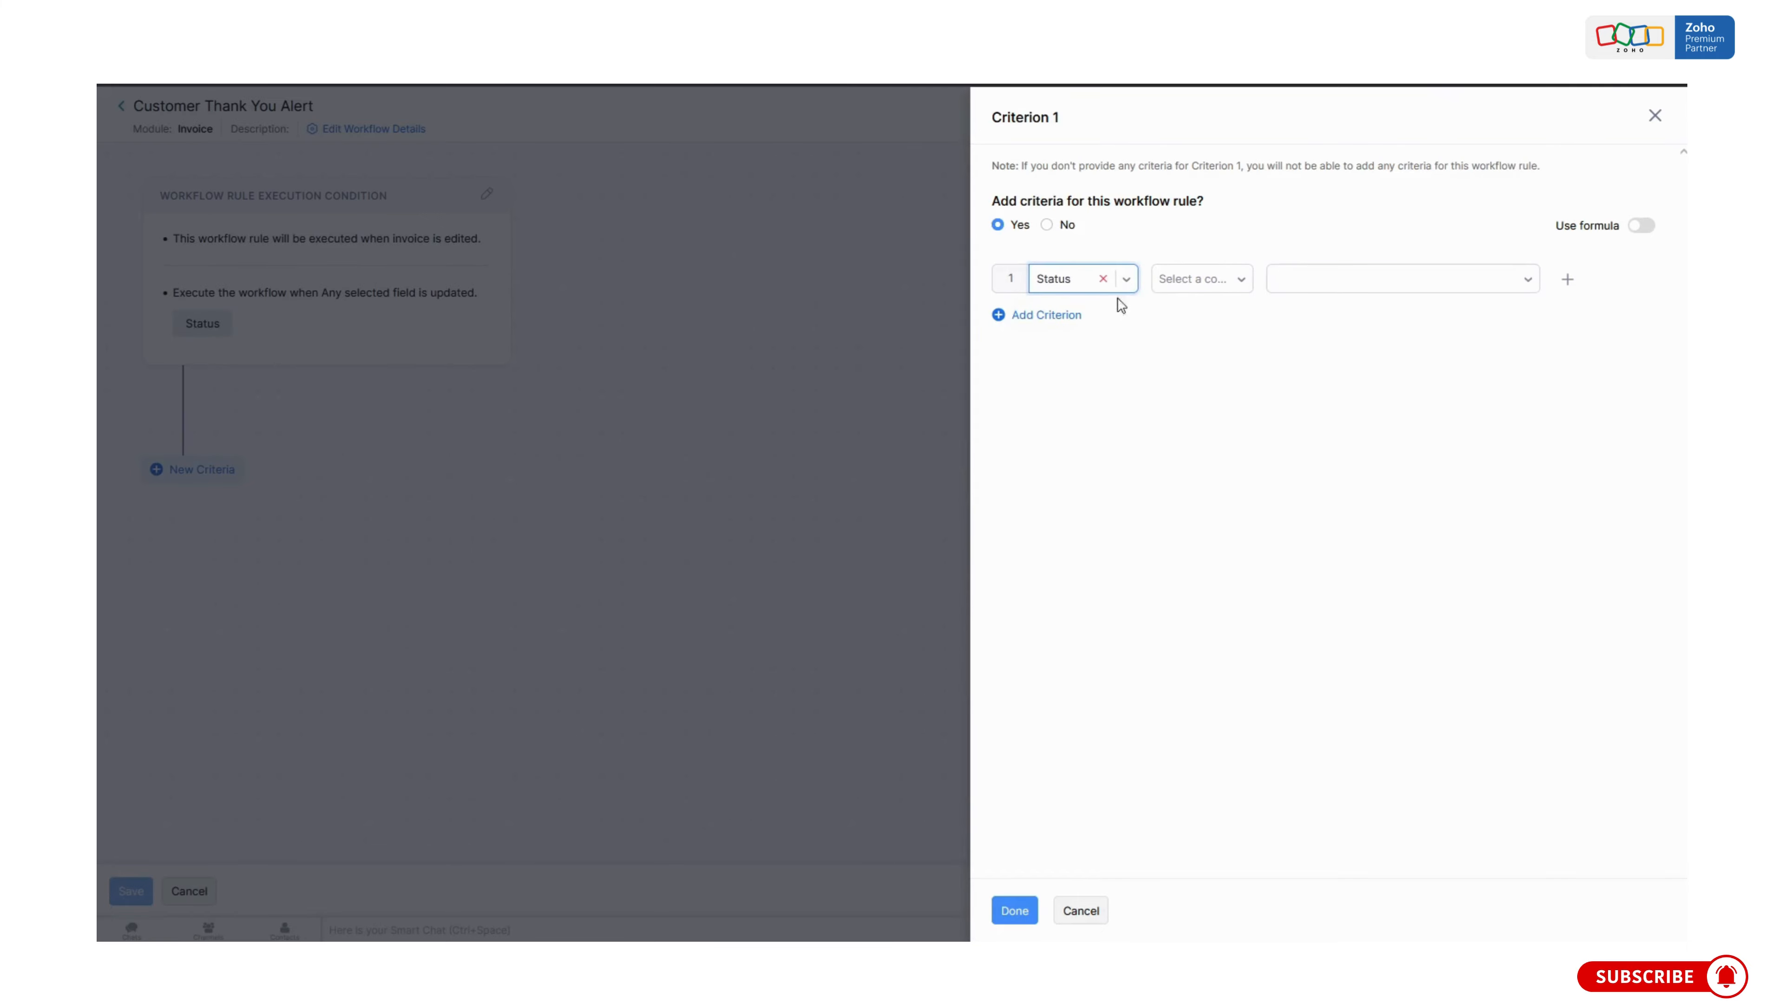
{"action": "left_click", "coordinate": [1197, 280]}
{"action": "left_click", "coordinate": [1187, 347]}
{"action": "left_click", "coordinate": [1292, 280]}
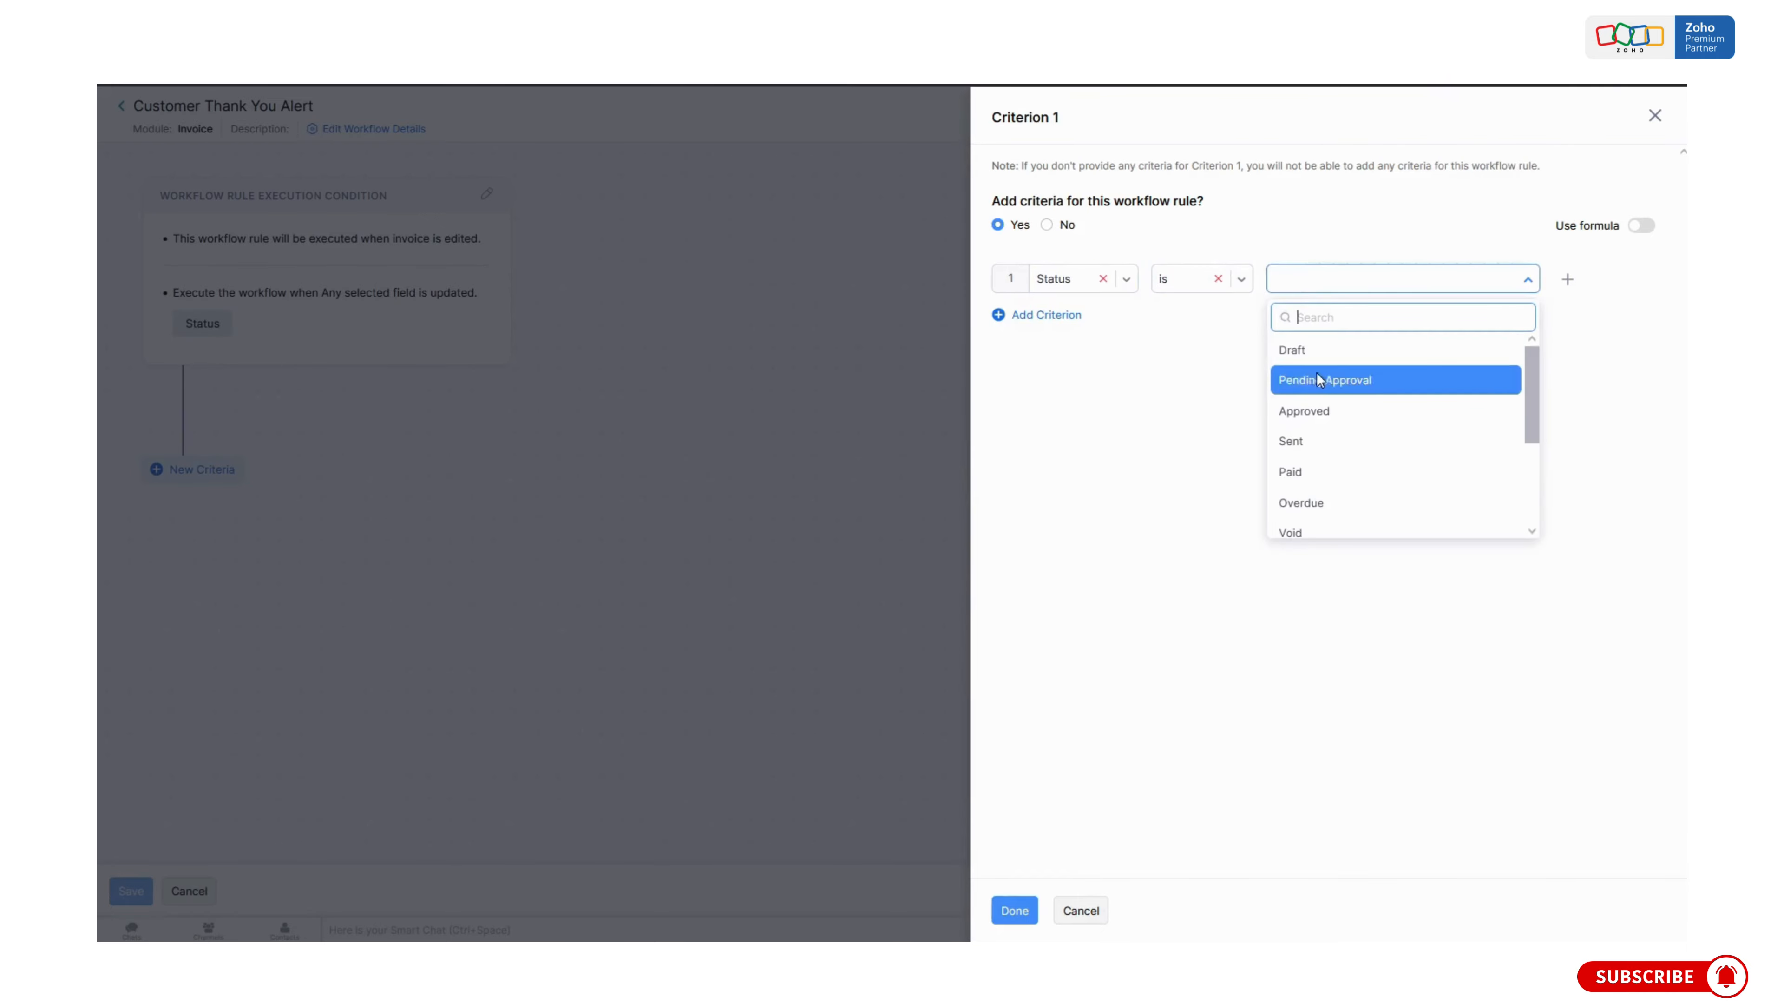
{"action": "left_click", "coordinate": [1293, 466]}
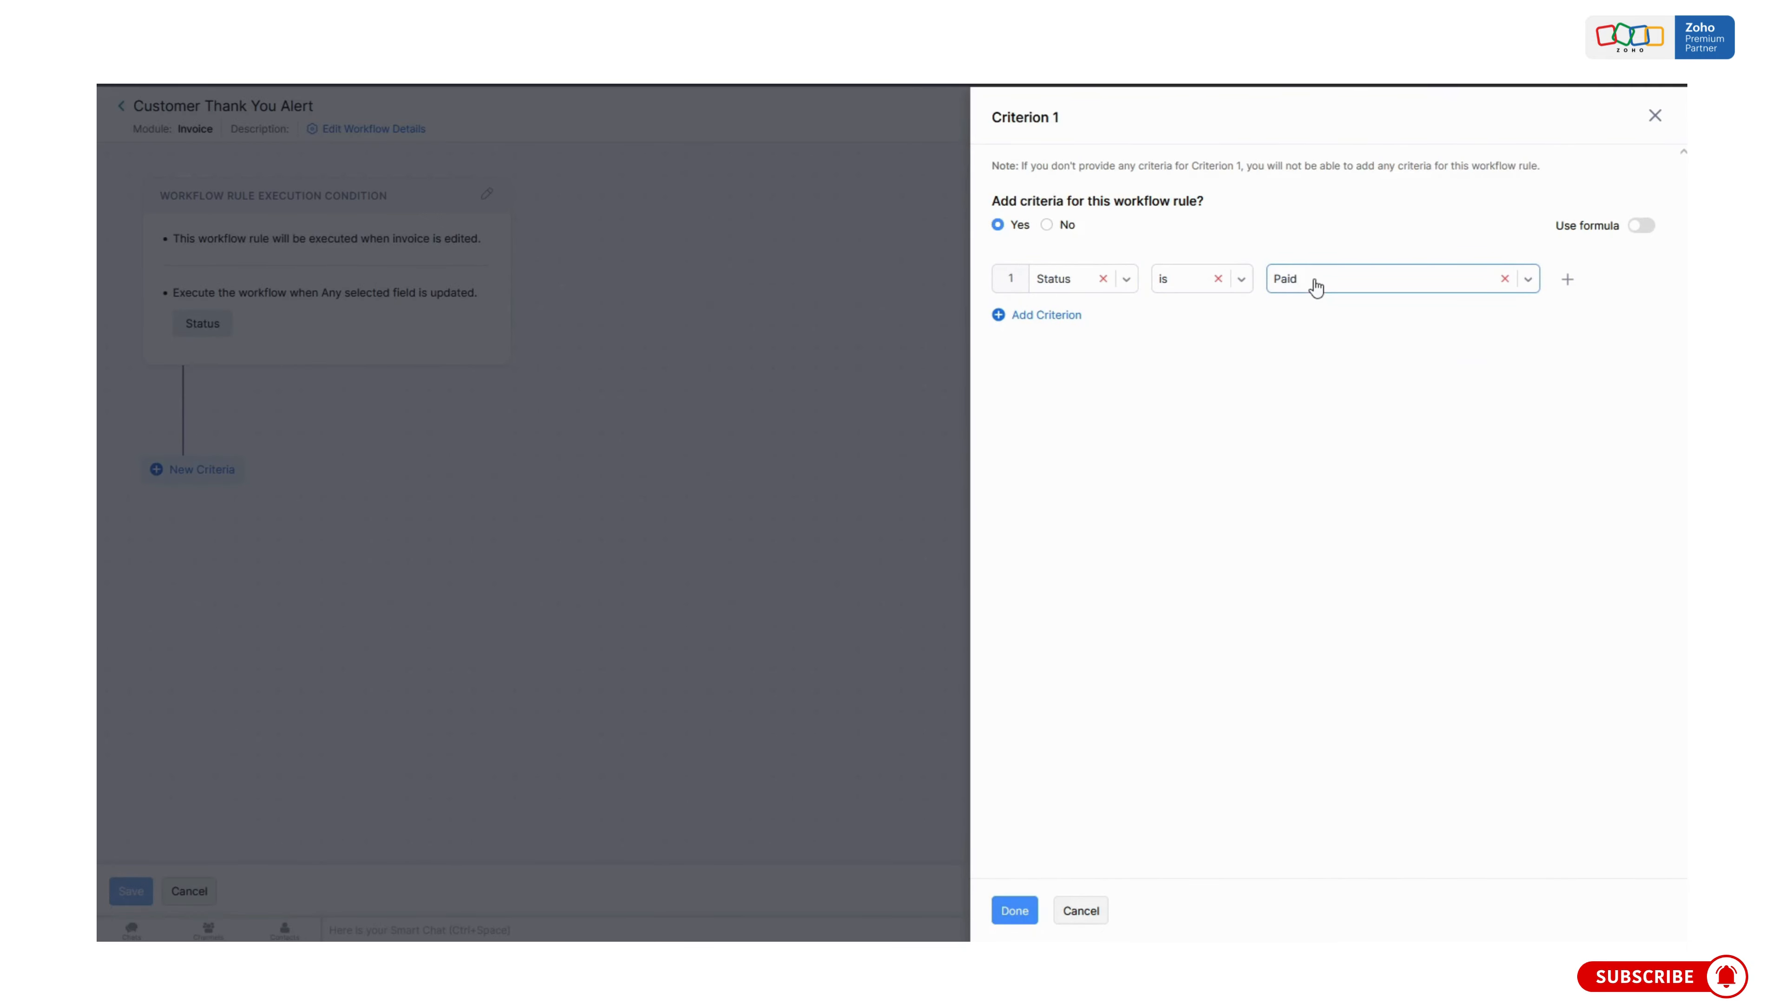
{"action": "left_click", "coordinate": [1012, 912]}
Associate the Overdue Invoice Alert email alert as an immediate action for the Paid criterion and save the Customer Thank You Alert rule.
{"action": "left_click", "coordinate": [730, 439]}
{"action": "left_click", "coordinate": [1179, 214]}
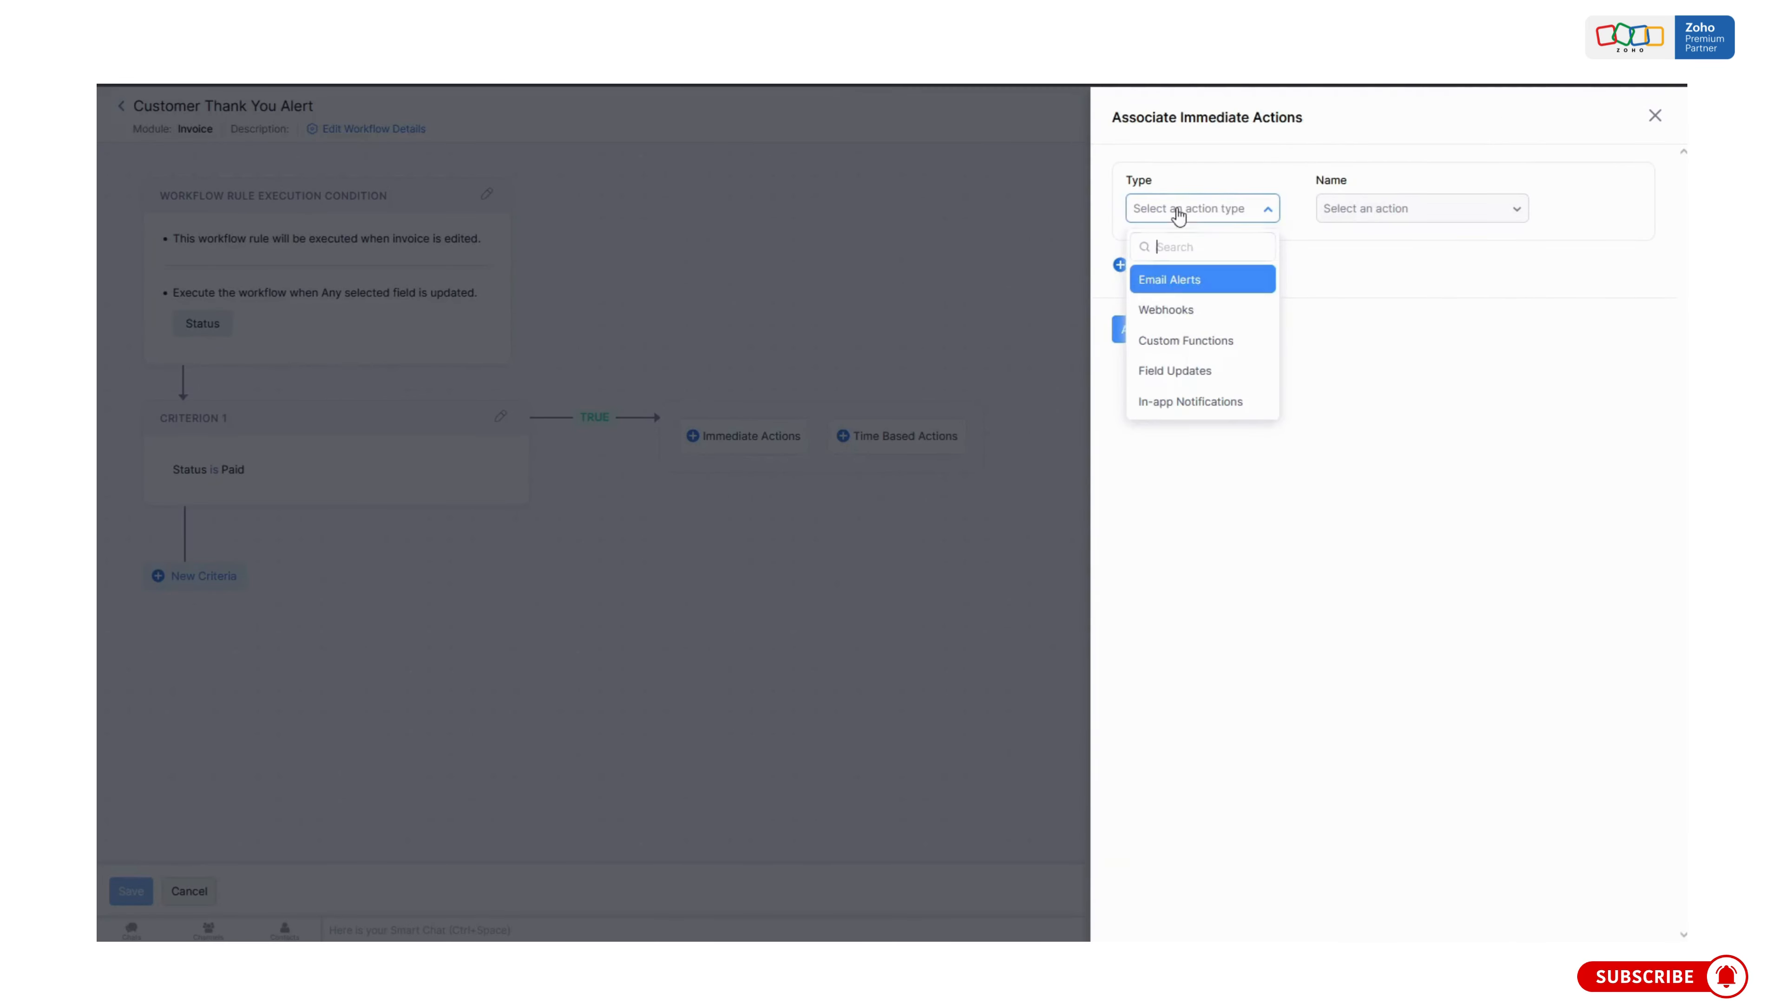
{"action": "left_click", "coordinate": [1205, 281]}
{"action": "left_click", "coordinate": [1357, 207]}
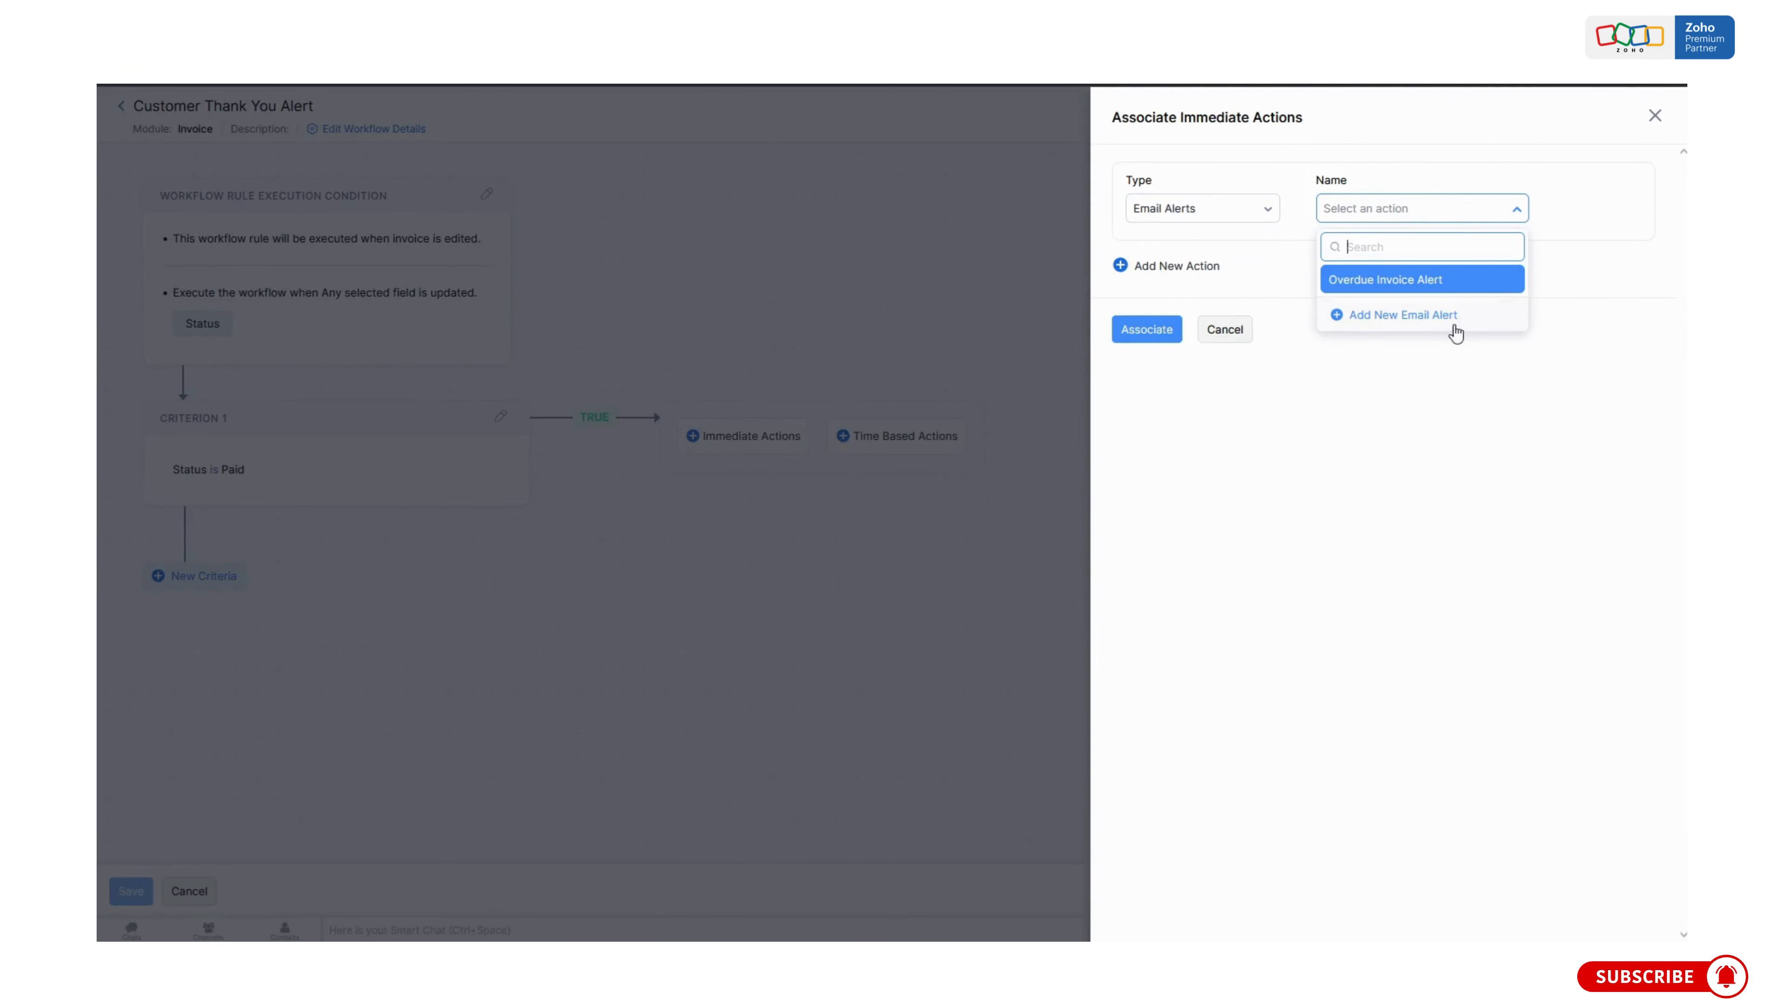
{"action": "left_click", "coordinate": [1445, 307]}
{"action": "left_click", "coordinate": [1202, 533]}
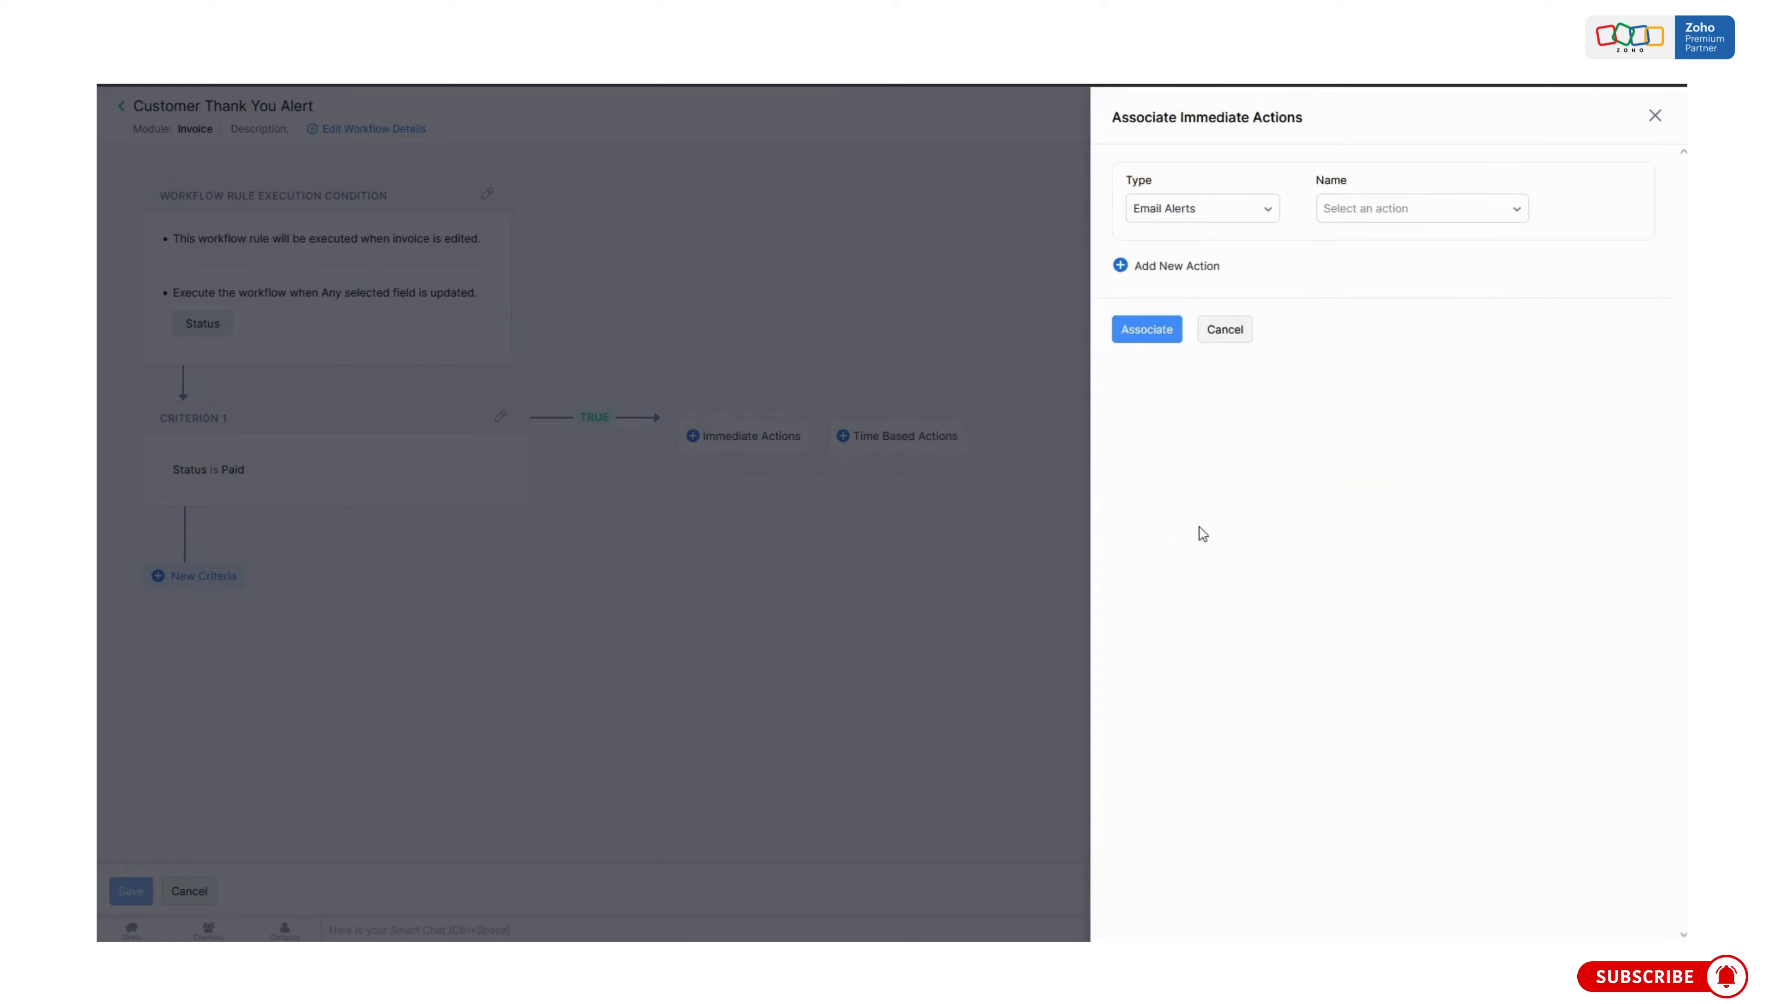
{"action": "left_click", "coordinate": [1374, 209]}
{"action": "left_click", "coordinate": [1391, 281]}
{"action": "left_click", "coordinate": [1147, 330]}
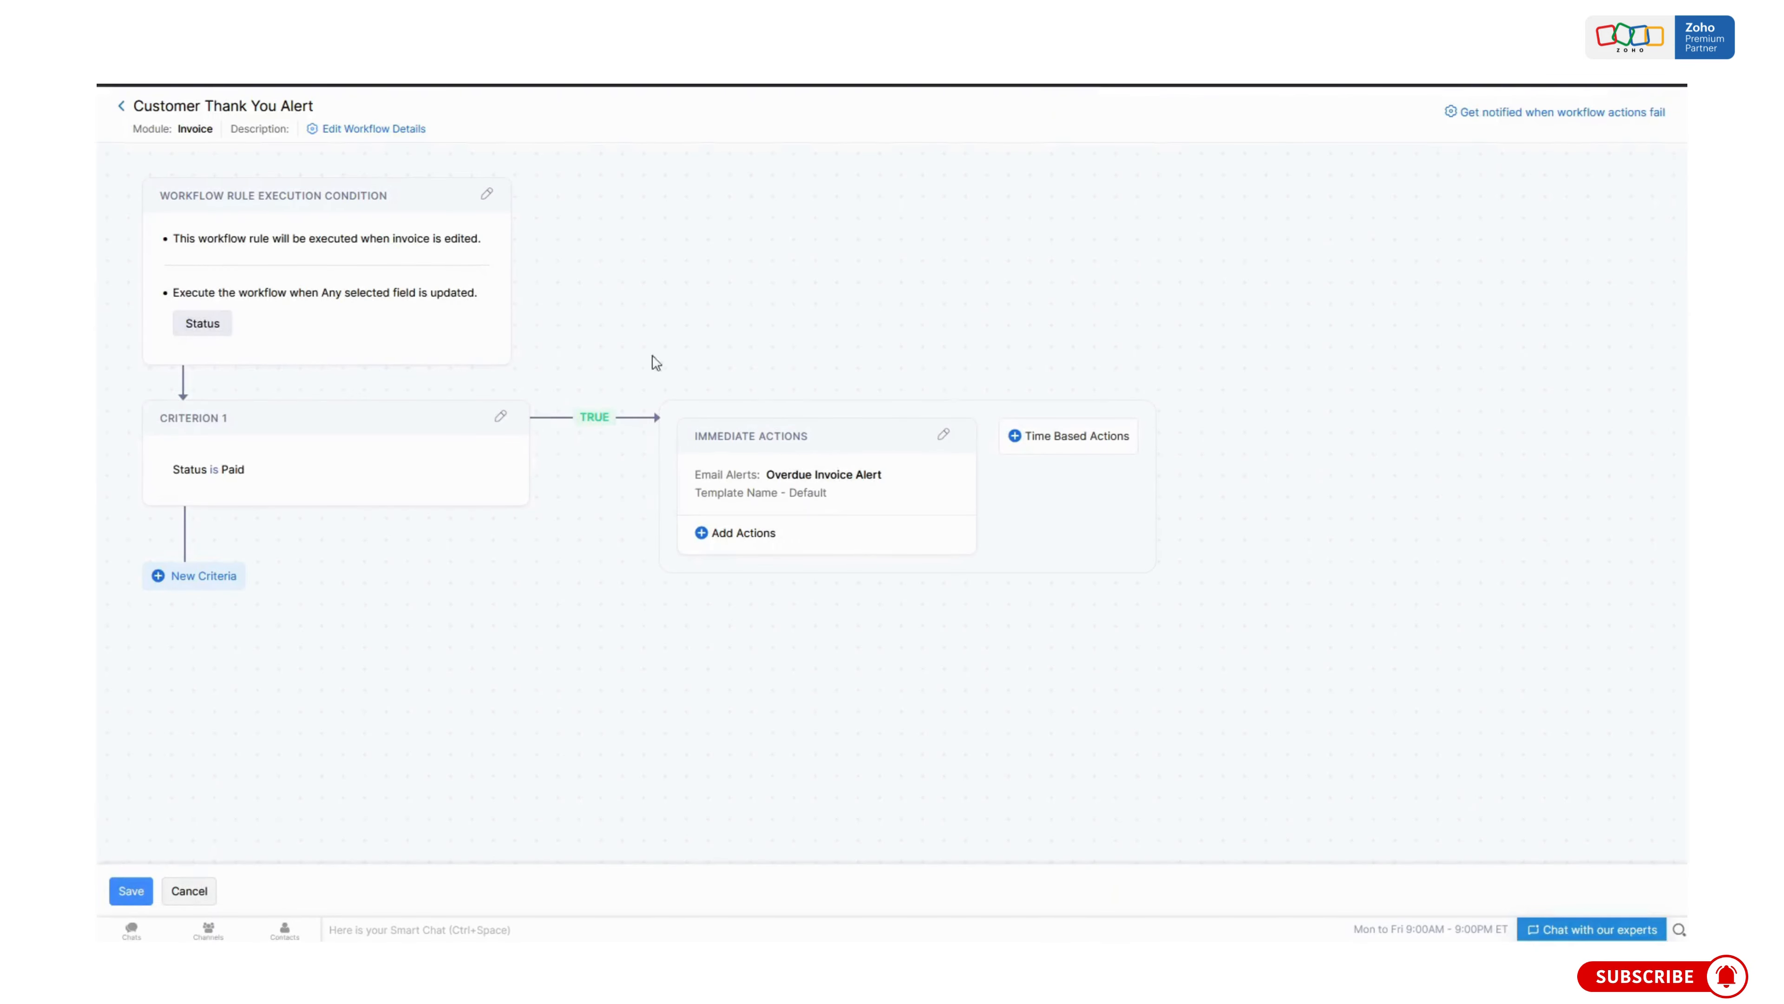
{"action": "left_click", "coordinate": [130, 890]}
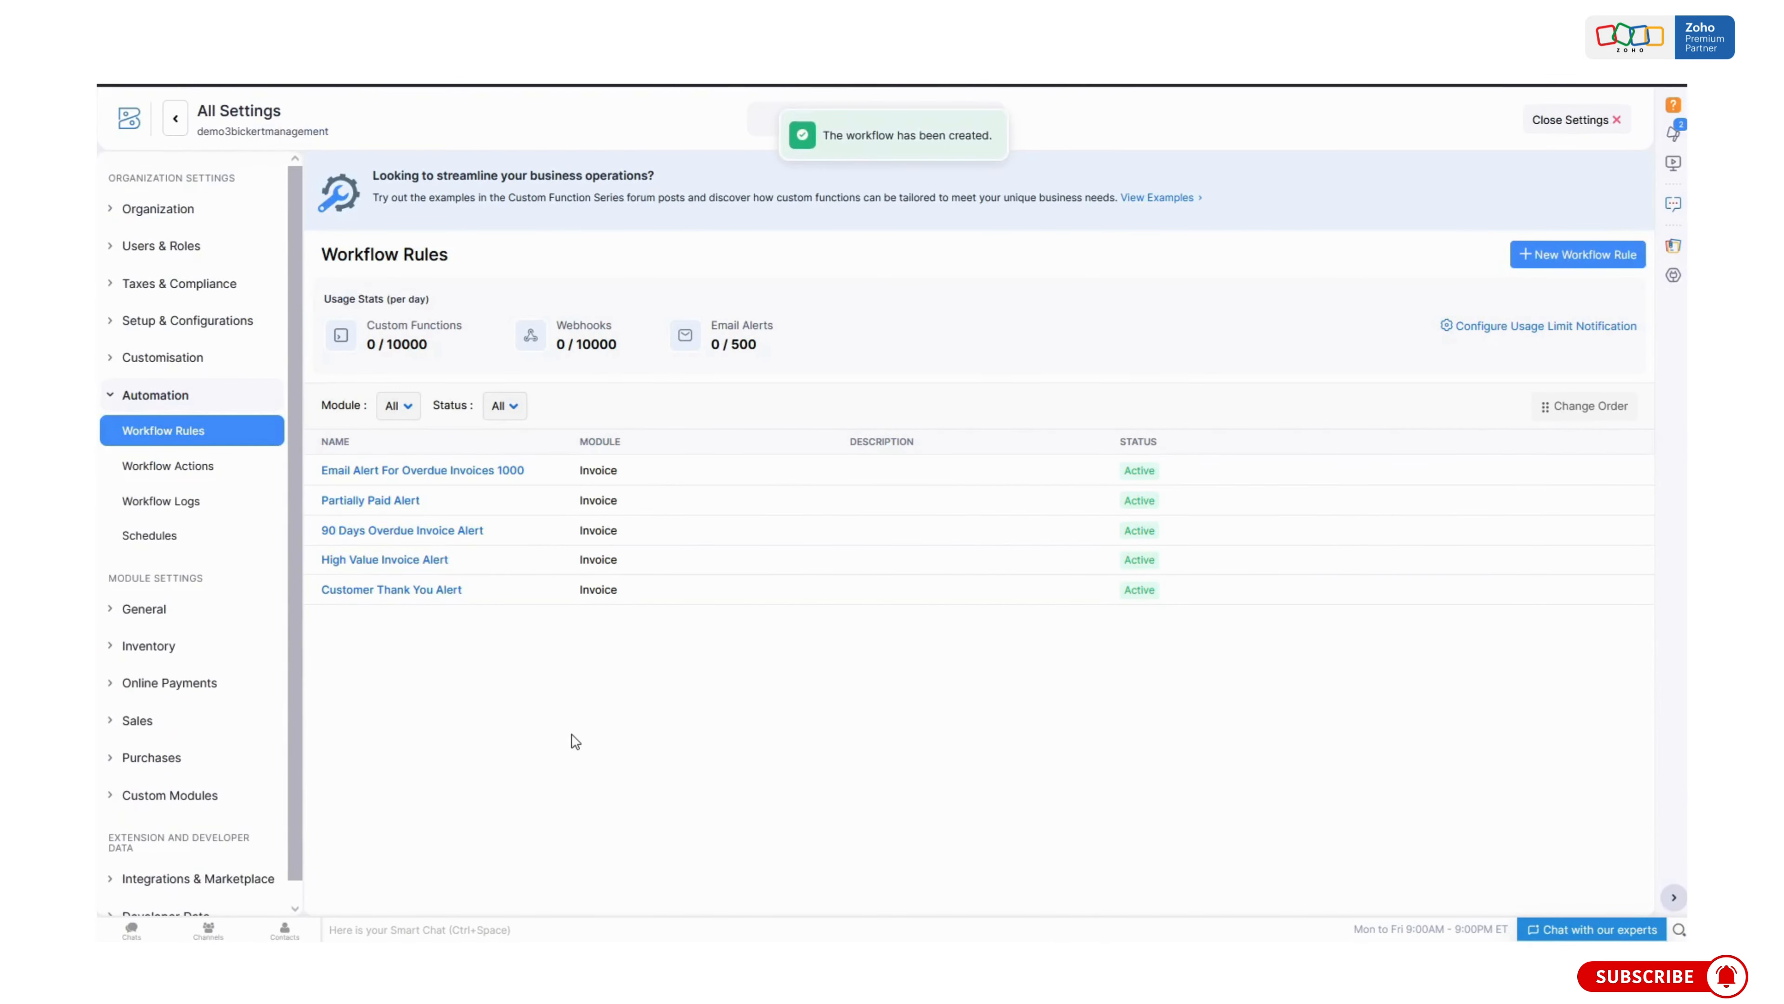